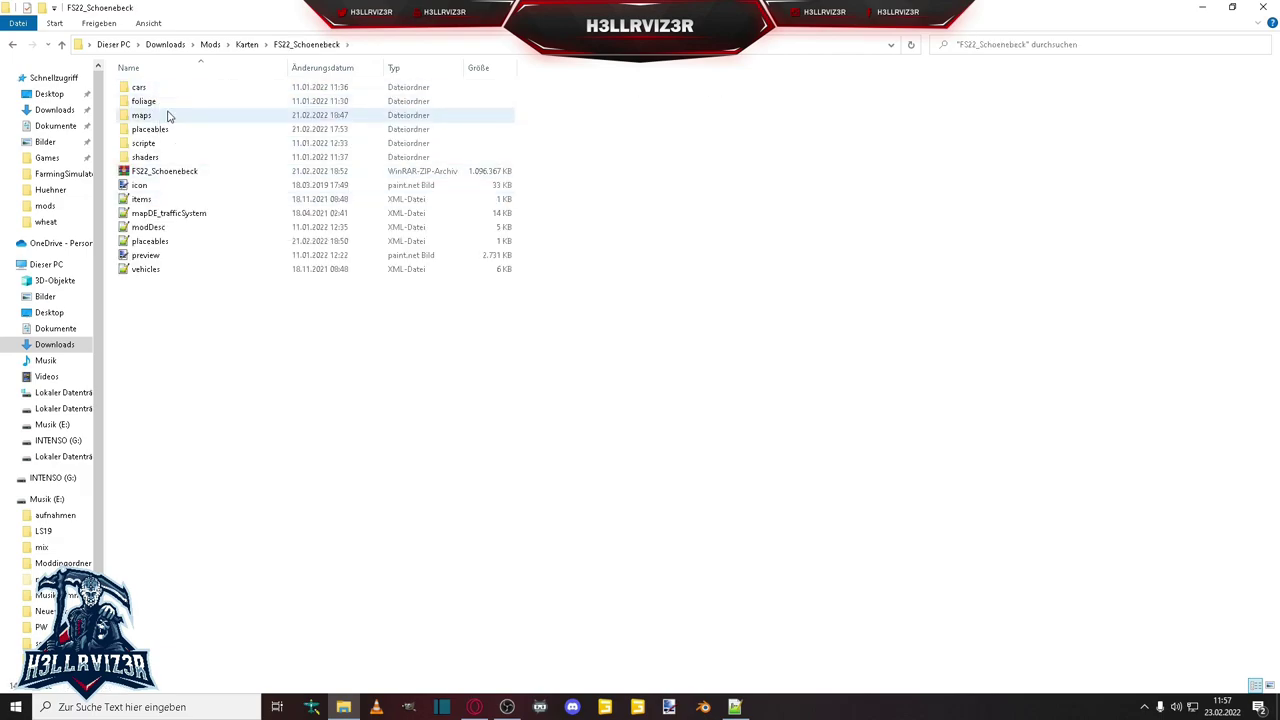
Open the map's placeables/sheepBarnSmall folder and look over its model, navigation mesh and store image files.
{"action": "double_click", "coordinate": [170, 129]}
{"action": "double_click", "coordinate": [157, 94]}
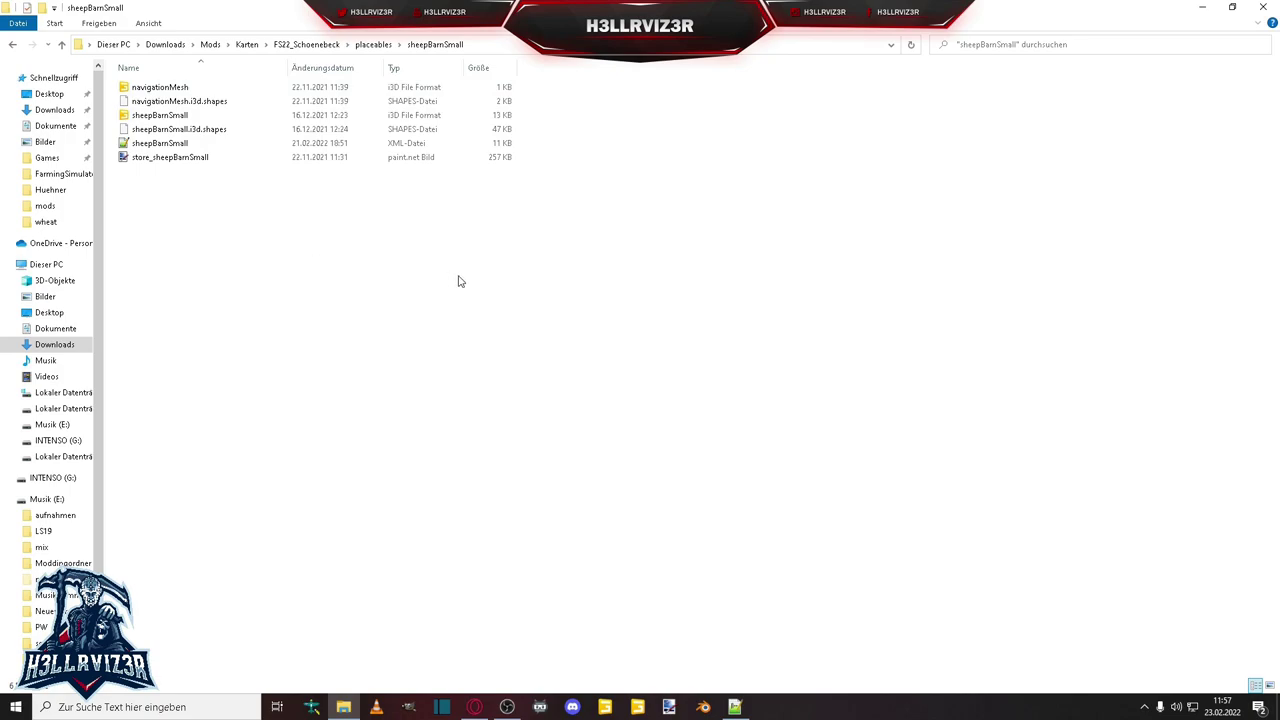
{"action": "left_click", "coordinate": [736, 708]}
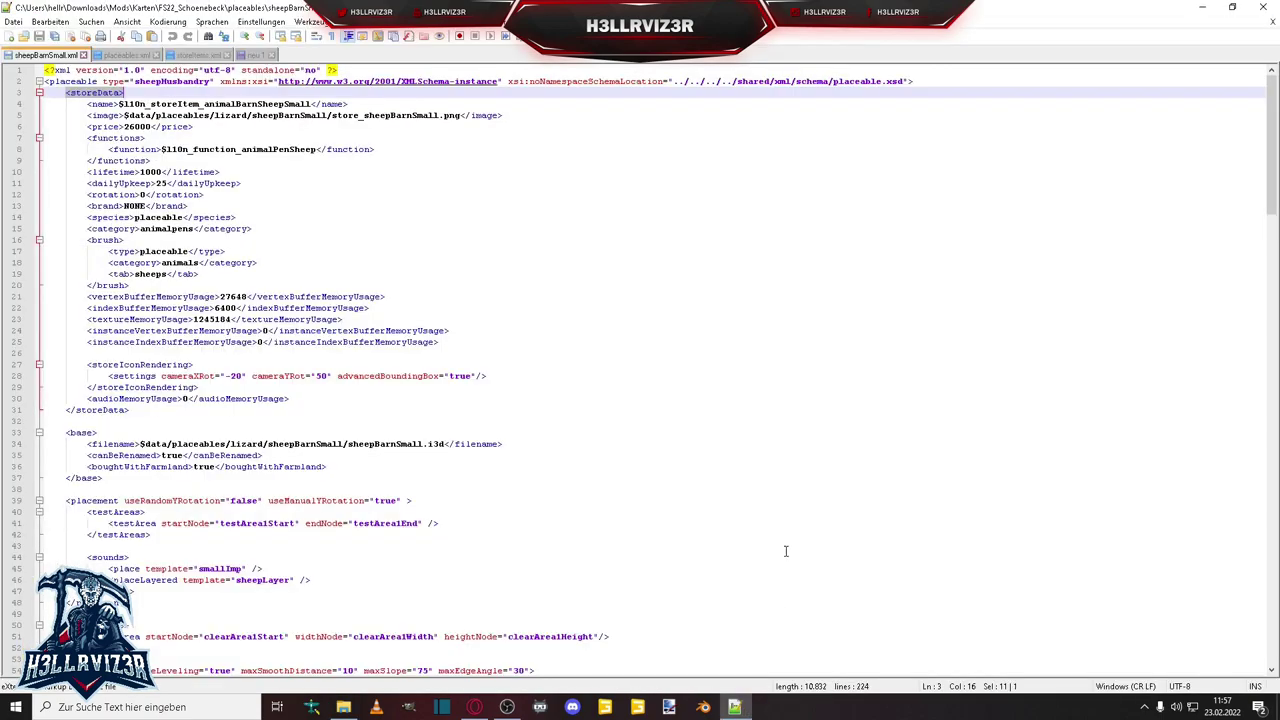
{"action": "left_click", "coordinate": [352, 707]}
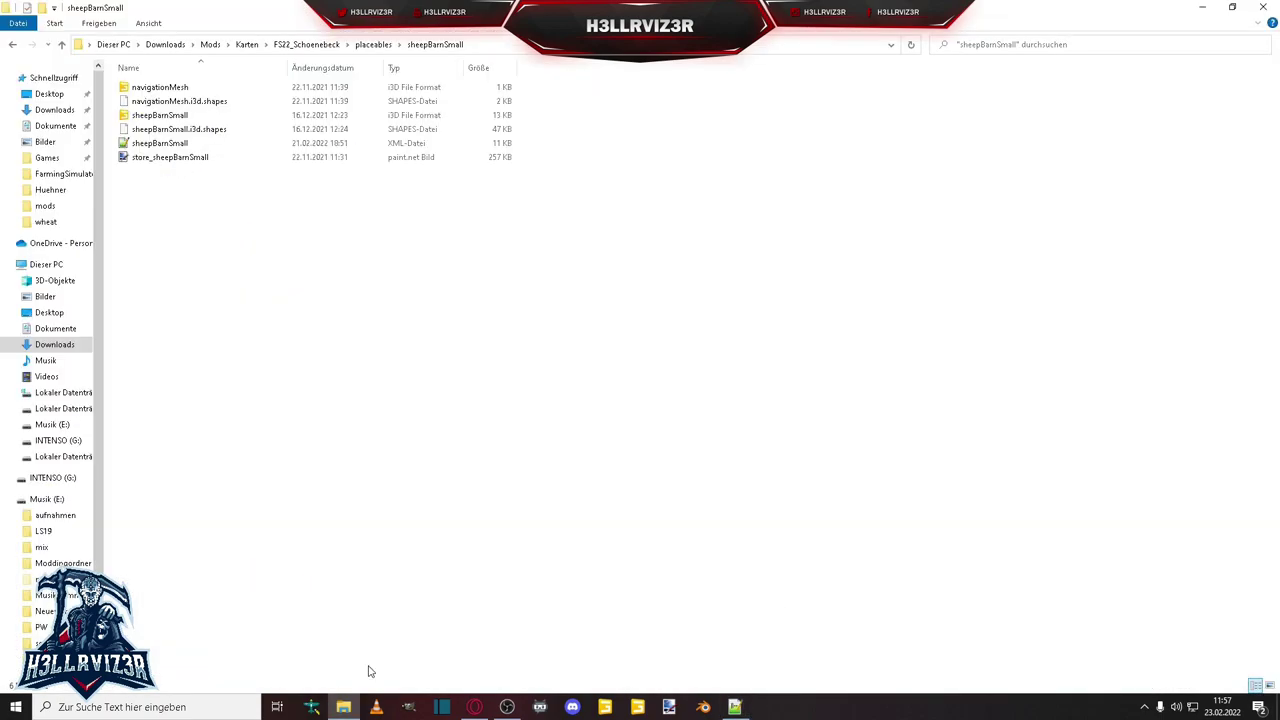
{"action": "left_click", "coordinate": [165, 115]}
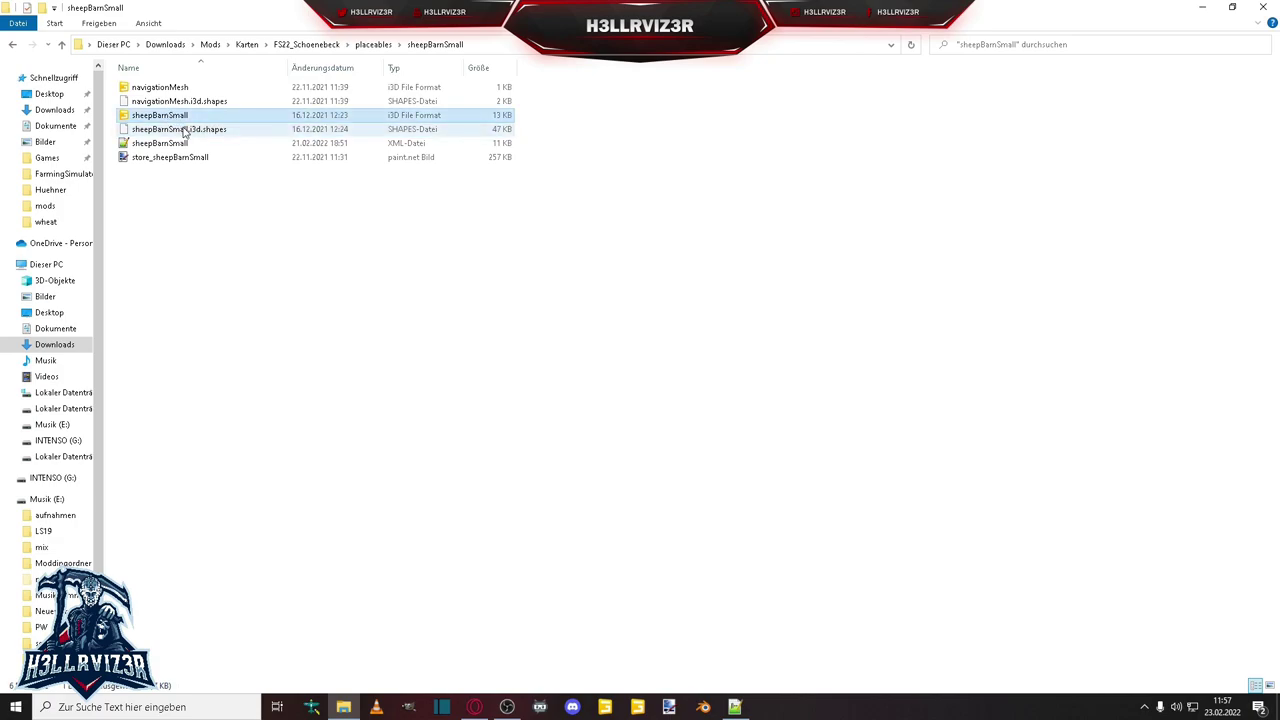
{"action": "left_click", "coordinate": [180, 102]}
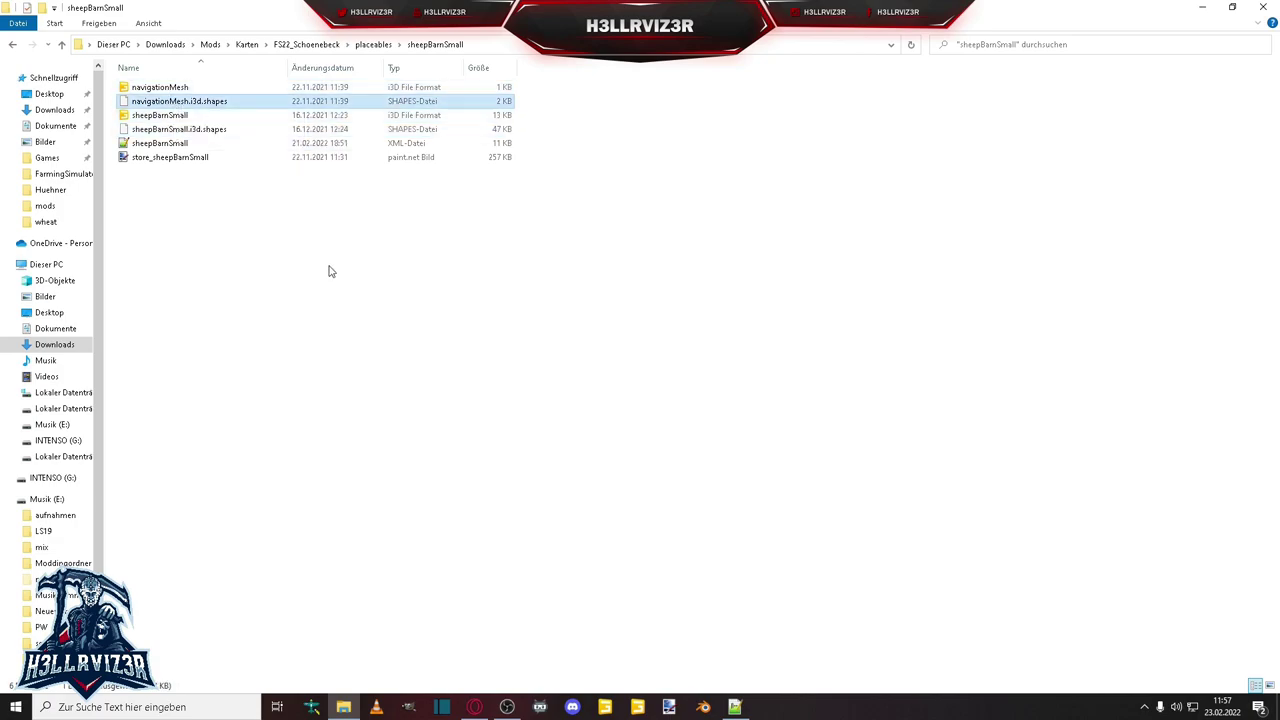
{"action": "left_click", "coordinate": [191, 159]}
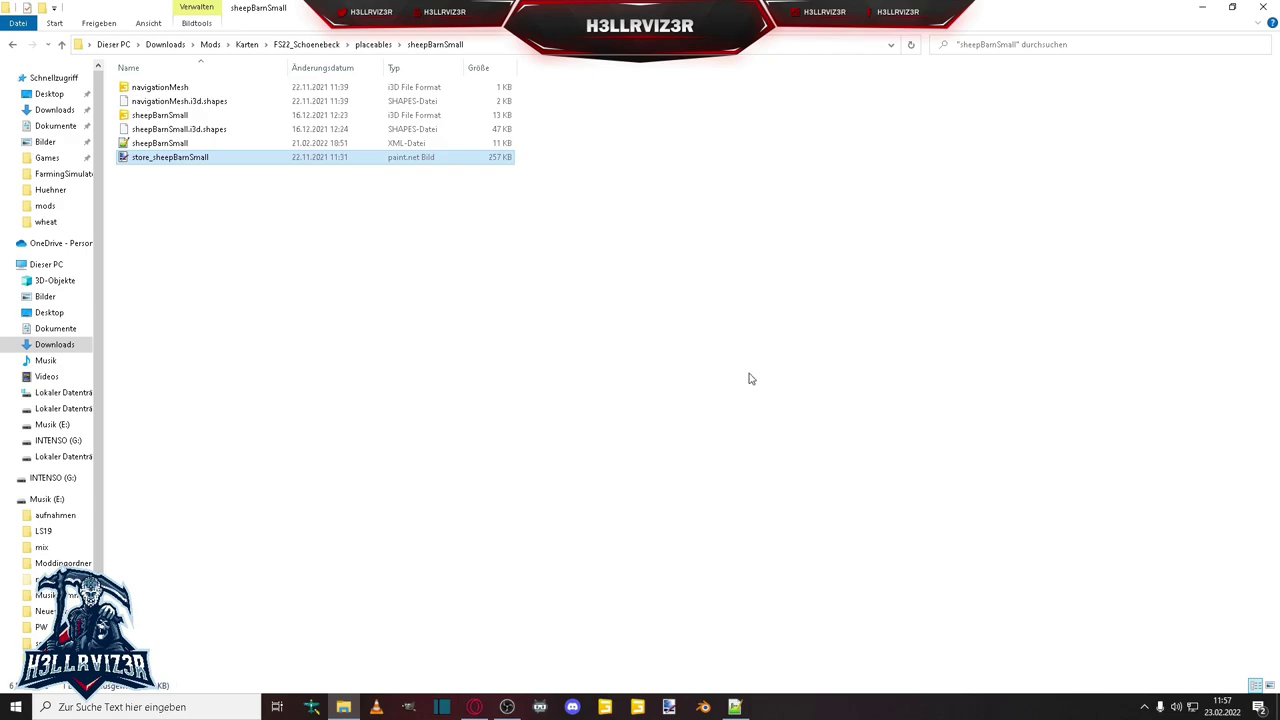
Replace the store image path in sheepBarnSmall.xml with $data/store/store_empty.png copied from the neu 1 notes, and save the file.
{"action": "left_click", "coordinate": [735, 707]}
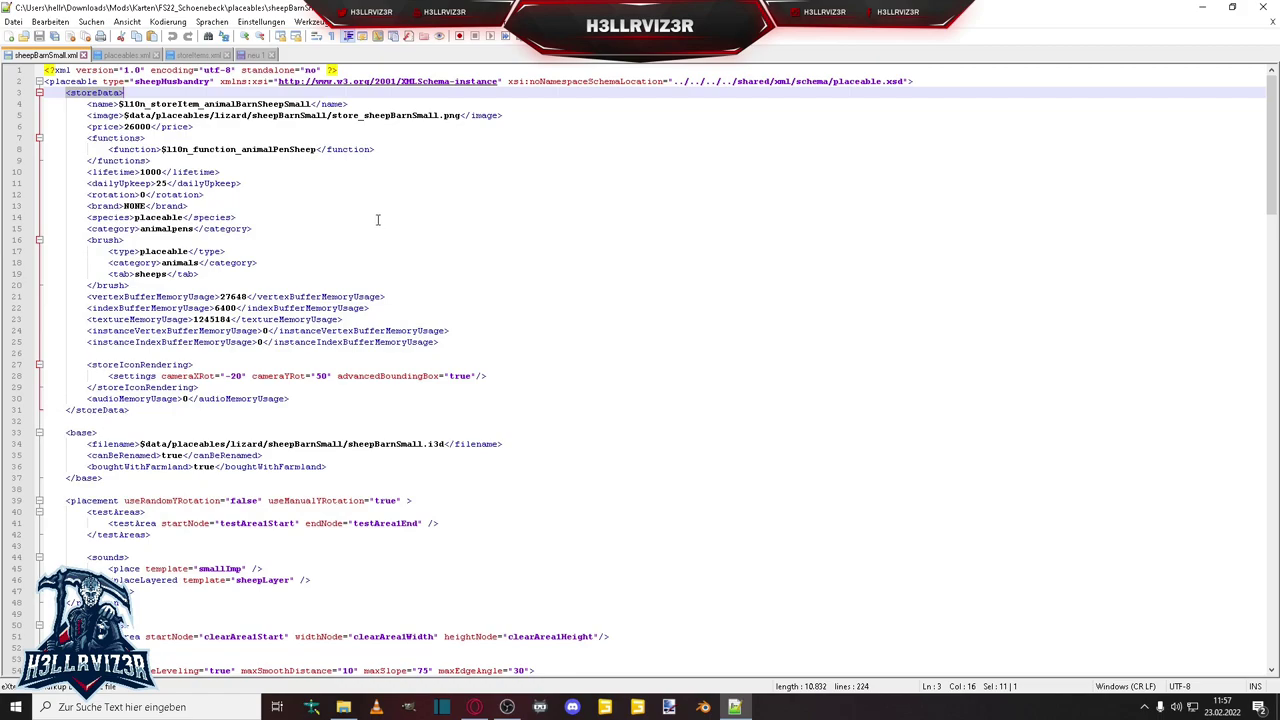
{"action": "left_click", "coordinate": [251, 57]}
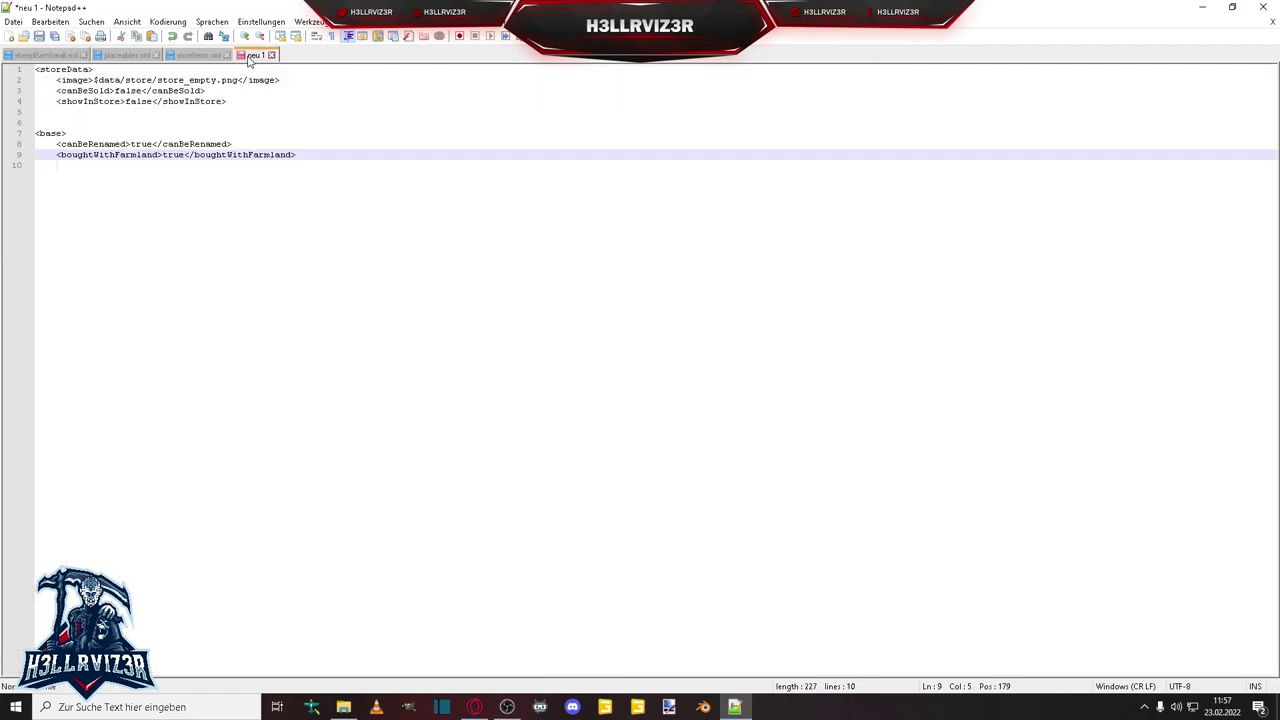
{"action": "left_click", "coordinate": [42, 56]}
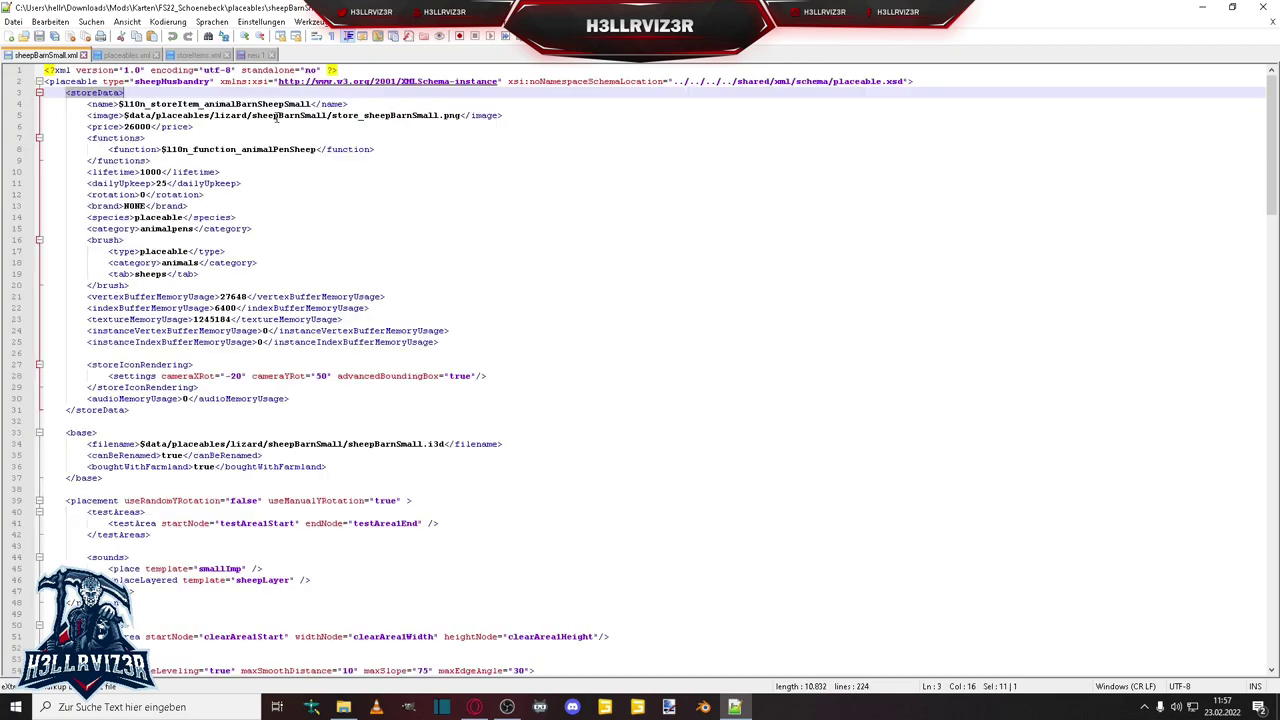
{"action": "left_click", "coordinate": [134, 115]}
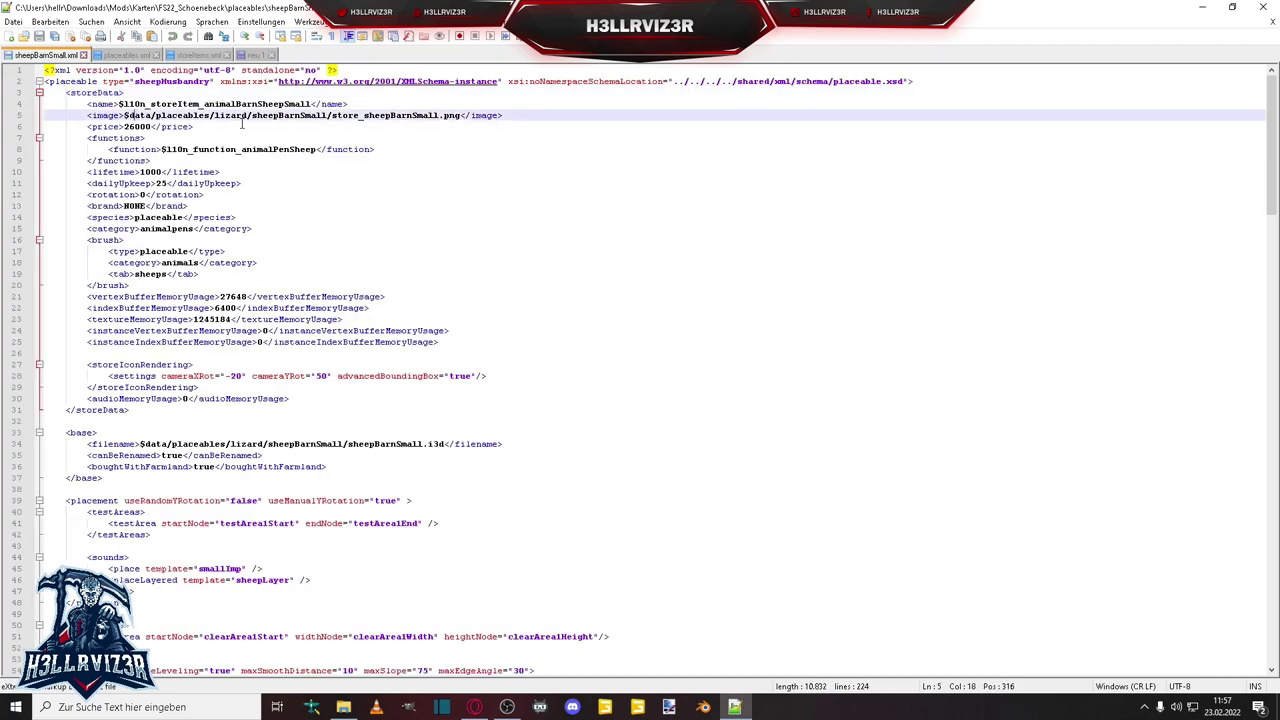
{"action": "left_click", "coordinate": [408, 115]}
{"action": "left_click", "coordinate": [255, 58]}
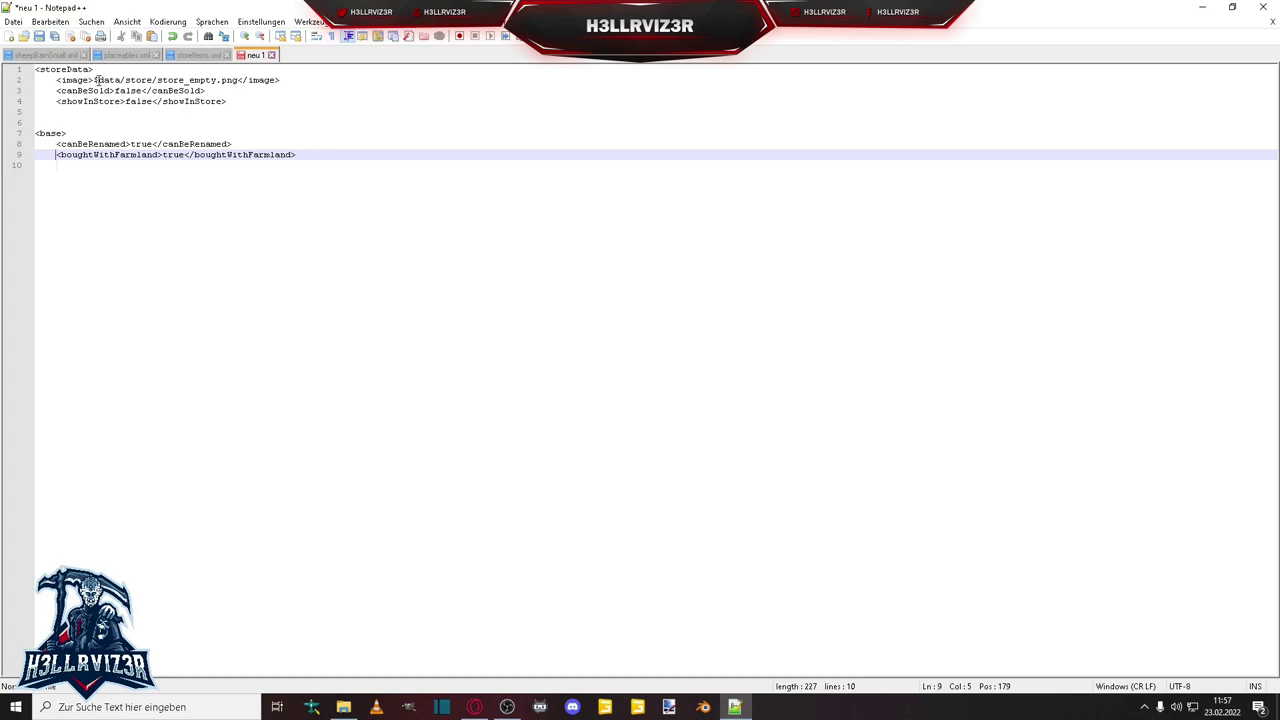
{"action": "left_click_drag", "start_coordinate": [95, 80], "coordinate": [237, 80]}
{"action": "key", "text": "ctrl+c"}
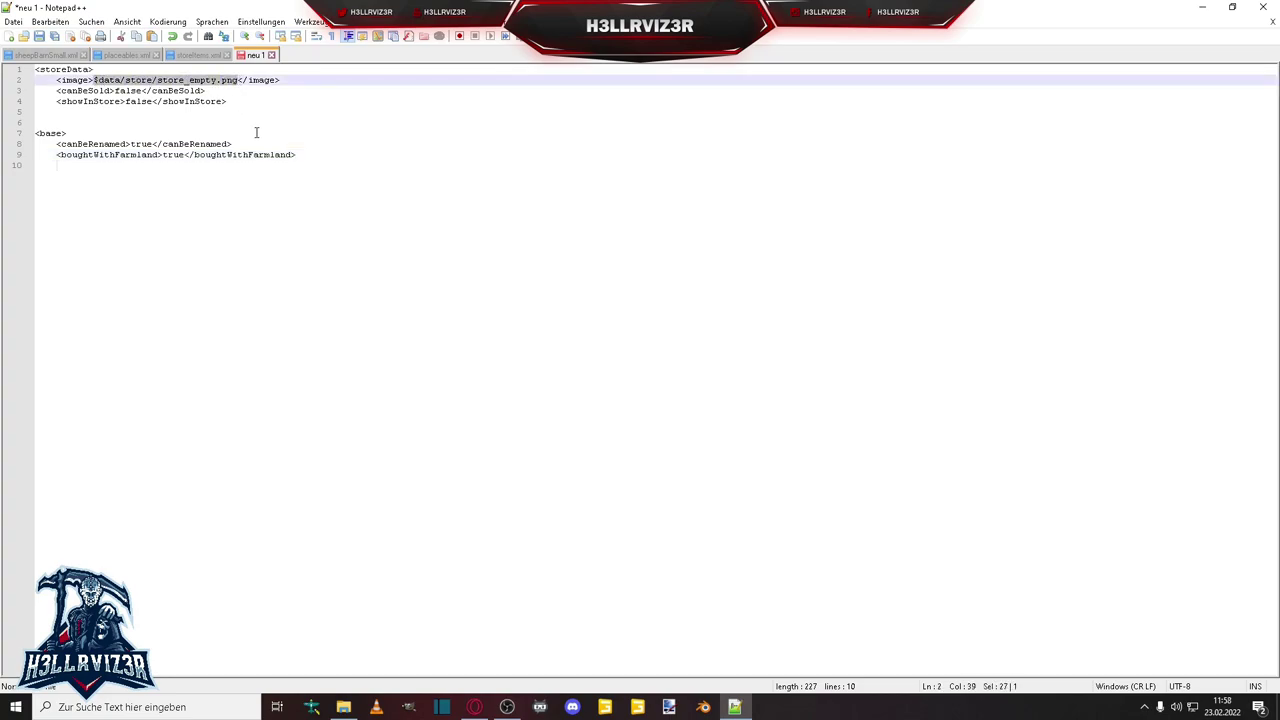
{"action": "left_click", "coordinate": [55, 56]}
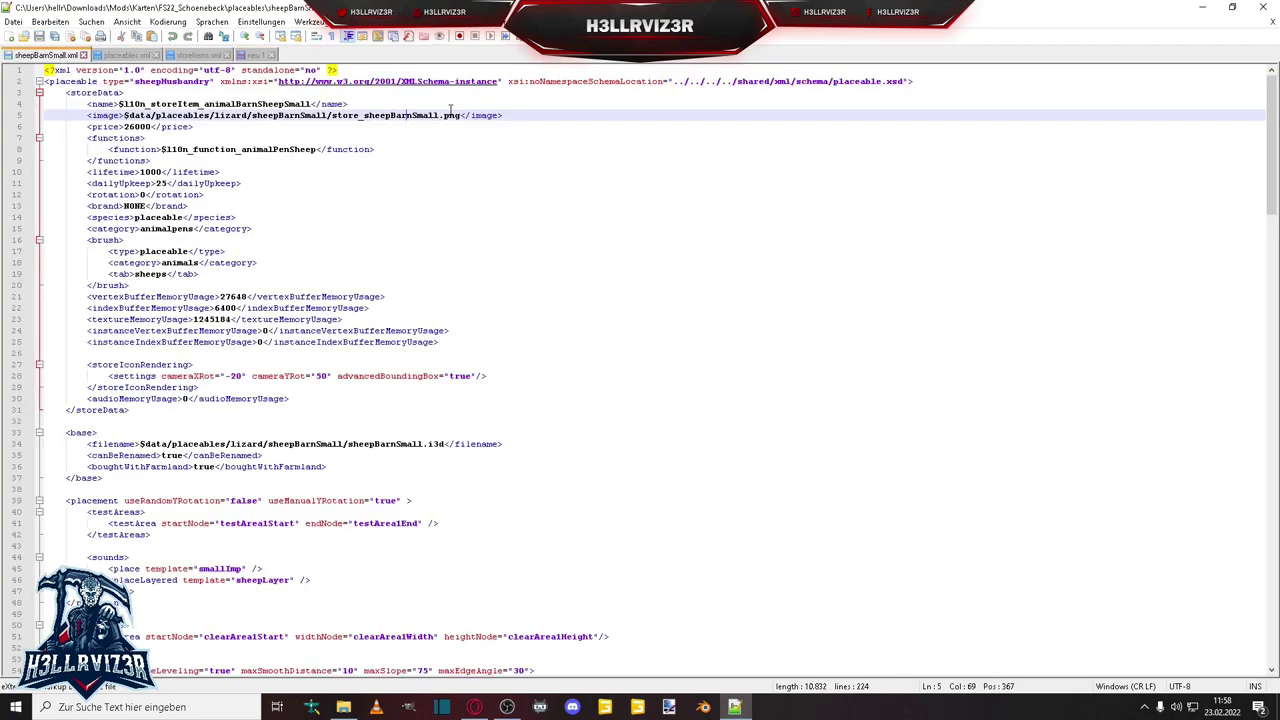
{"action": "left_click_drag", "start_coordinate": [461, 115], "coordinate": [128, 121]}
{"action": "key", "text": "ctrl+v"}
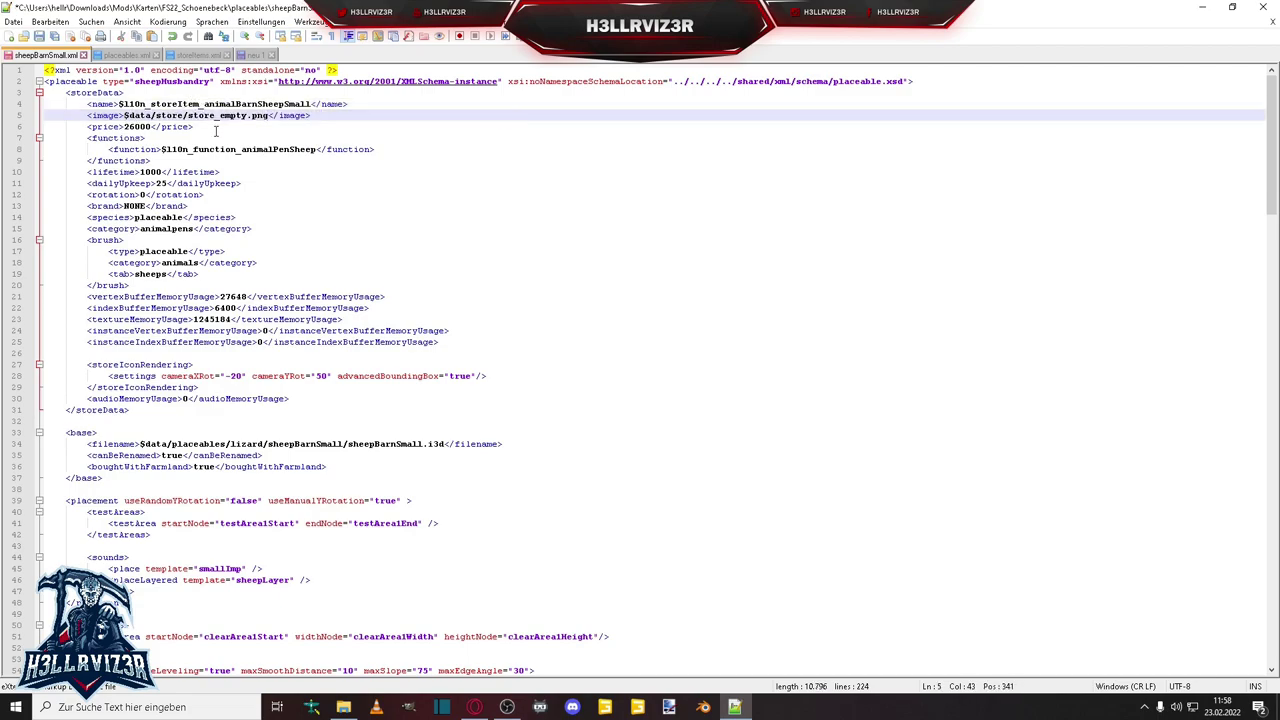
{"action": "left_click", "coordinate": [39, 36]}
Shorten the filename path in the base section to placeables/sheepBarnSmall/sheepBarnSmall.i3d.
{"action": "scroll", "coordinate": [232, 155], "scroll_direction": "down", "scroll_amount": 3}
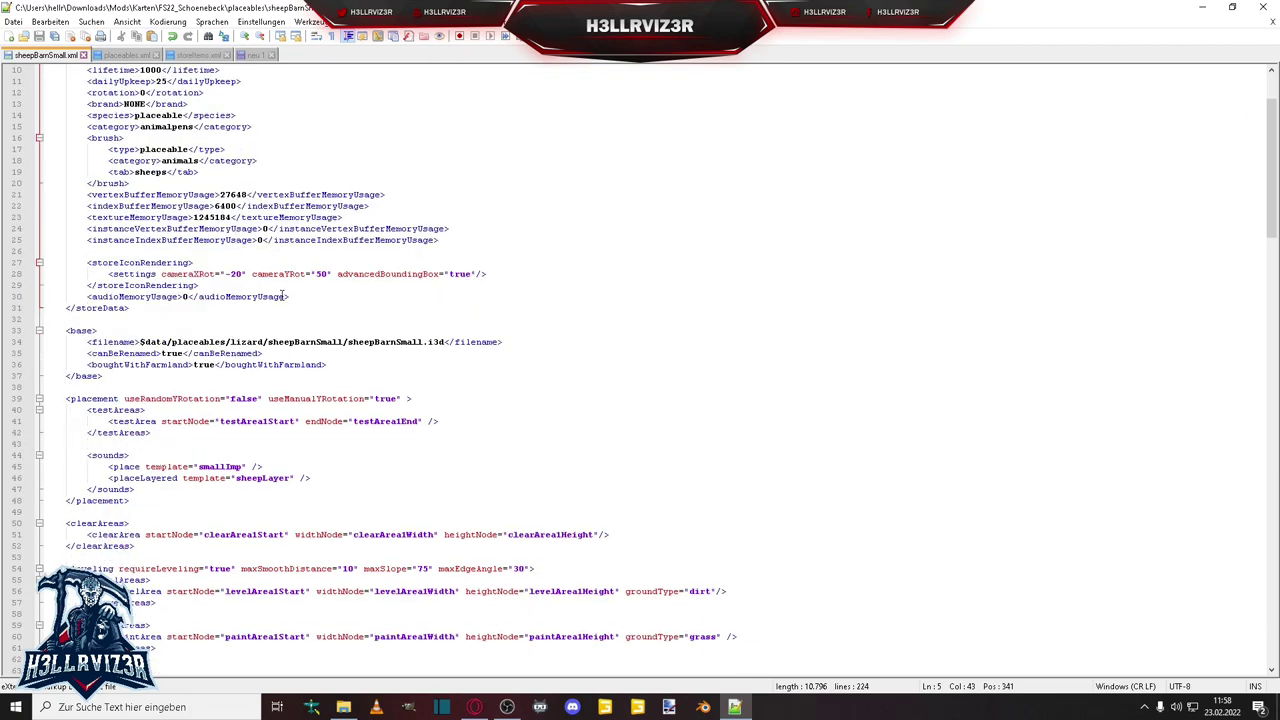
{"action": "left_click", "coordinate": [124, 342]}
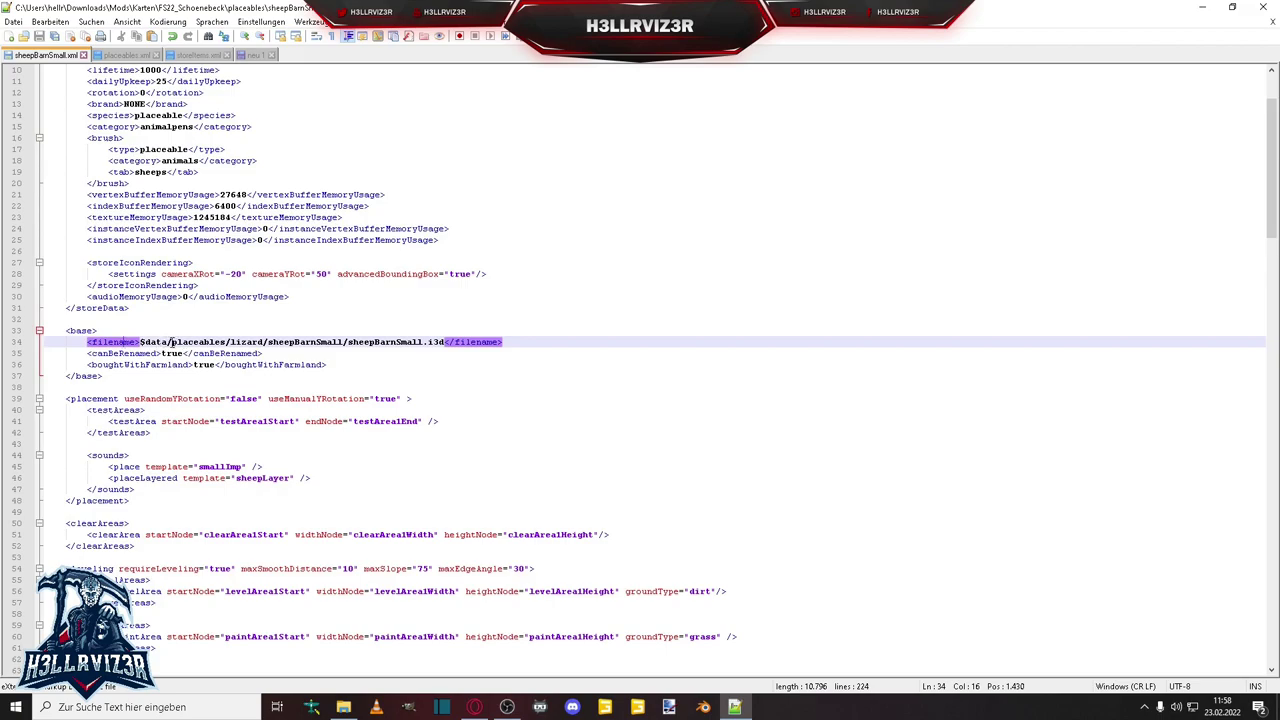
{"action": "left_click", "coordinate": [172, 342]}
{"action": "key", "text": "BackSpace"}
{"action": "key", "text": "BackSpace"}
{"action": "key", "text": "BackSpace"}
{"action": "key", "text": "BackSpace"}
{"action": "key", "text": "BackSpace"}
{"action": "key", "text": "BackSpace"}
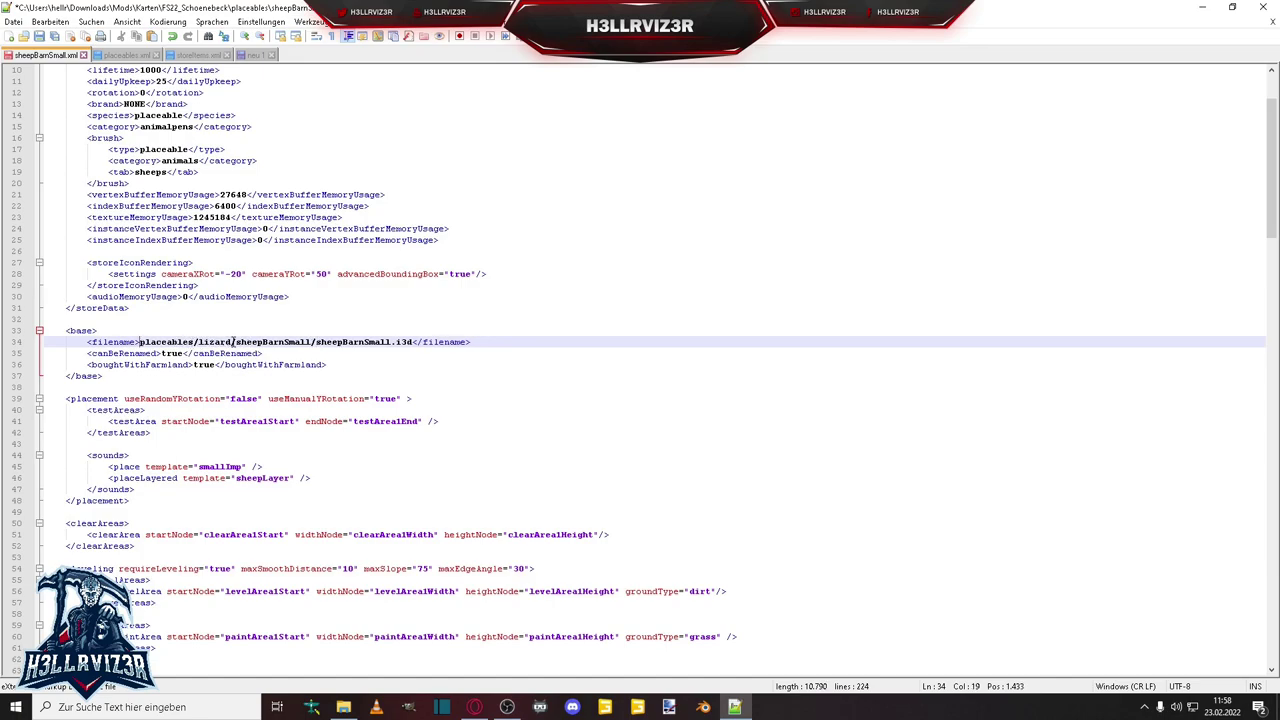
{"action": "left_click", "coordinate": [236, 342]}
{"action": "key", "text": "BackSpace"}
{"action": "key", "text": "BackSpace"}
{"action": "key", "text": "BackSpace"}
{"action": "key", "text": "BackSpace"}
{"action": "key", "text": "BackSpace"}
{"action": "key", "text": "BackSpace"}
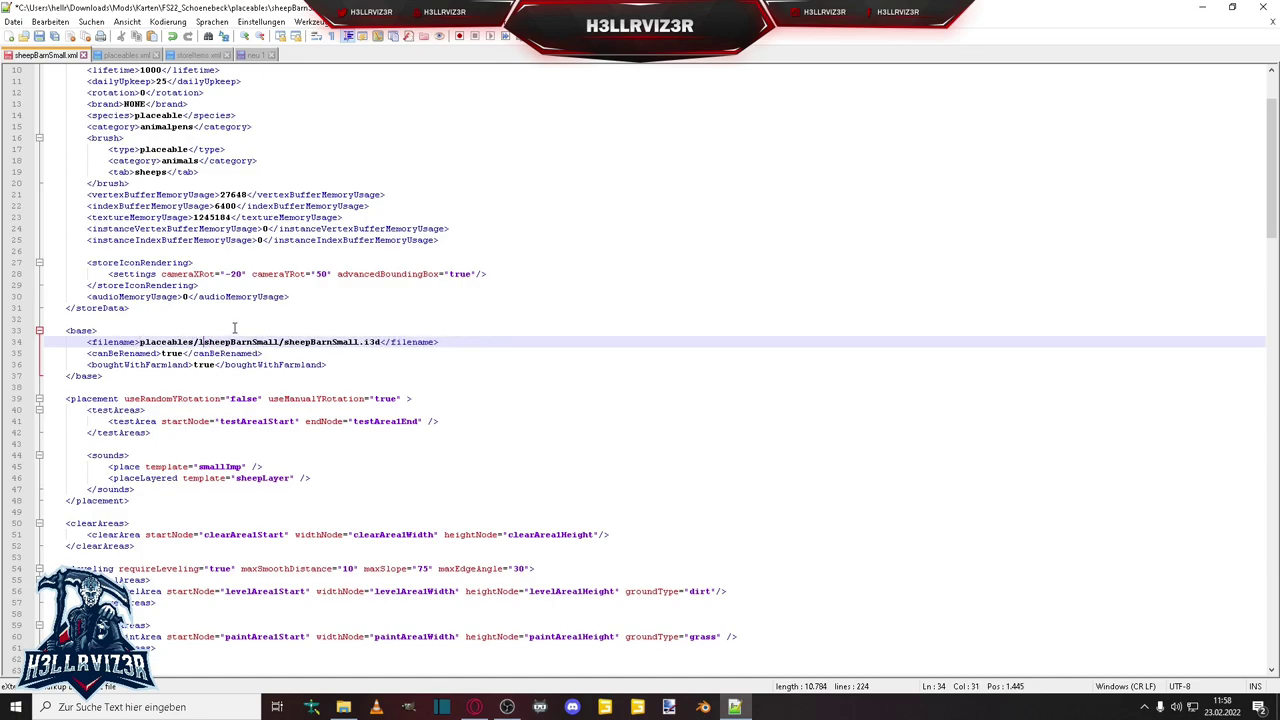
{"action": "key", "text": "BackSpace"}
{"action": "left_click", "coordinate": [228, 342]}
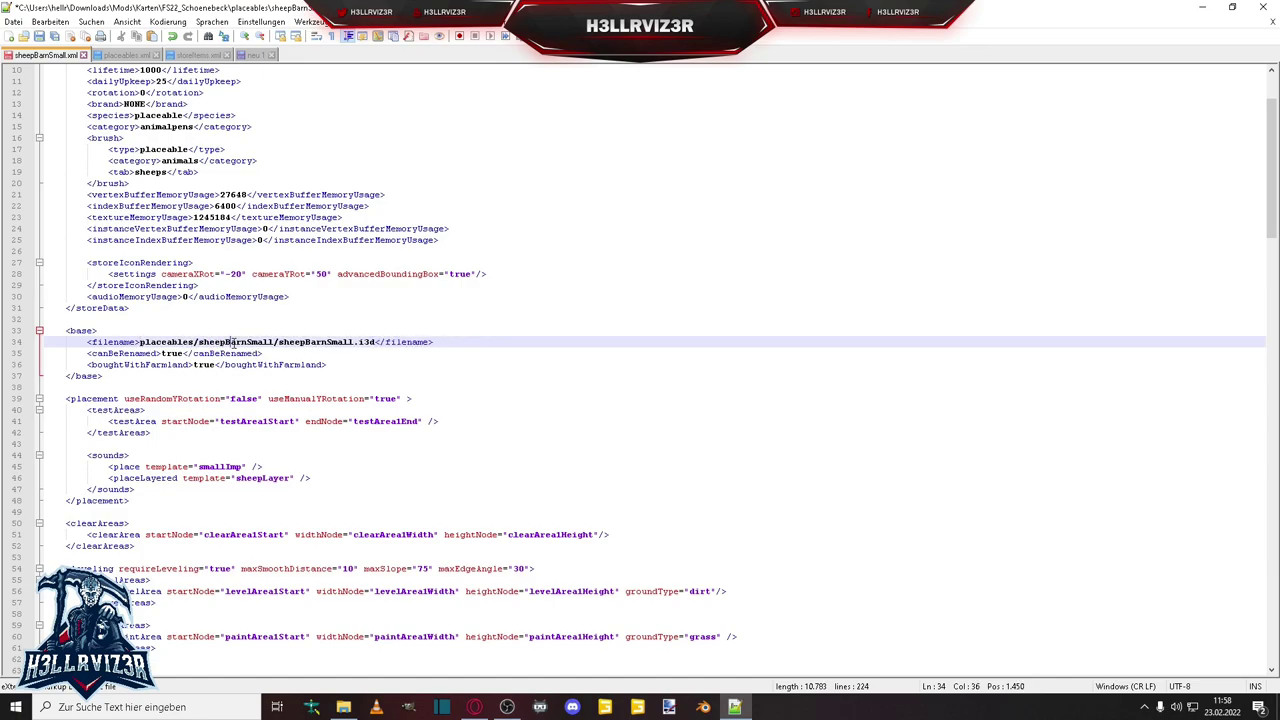
{"action": "left_click", "coordinate": [301, 342]}
{"action": "left_click", "coordinate": [237, 342]}
{"action": "left_click", "coordinate": [295, 342]}
Shorten the navigation filename path in the animals section to placeables/sheepBarnSmall/navigationMesh.i3d and save the file.
{"action": "scroll", "coordinate": [339, 322], "scroll_direction": "down", "scroll_amount": 6}
{"action": "scroll", "coordinate": [538, 295], "scroll_direction": "down", "scroll_amount": 16}
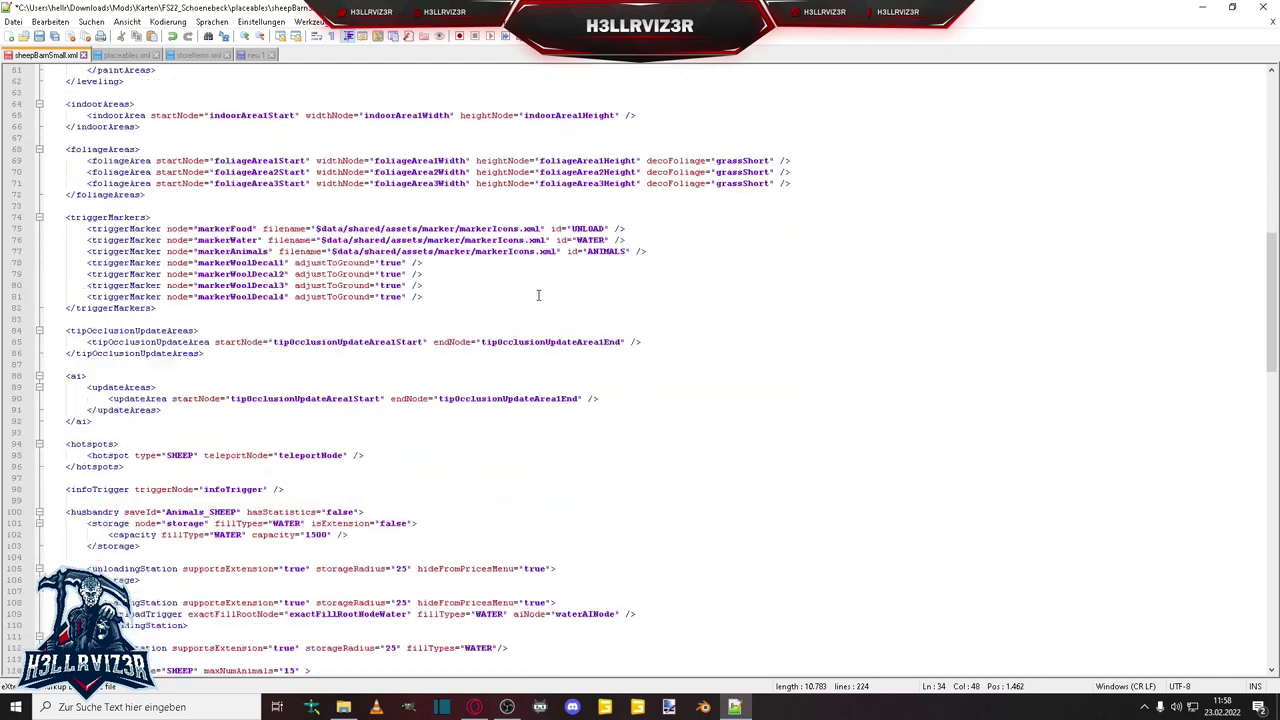
{"action": "scroll", "coordinate": [447, 330], "scroll_direction": "down", "scroll_amount": 3}
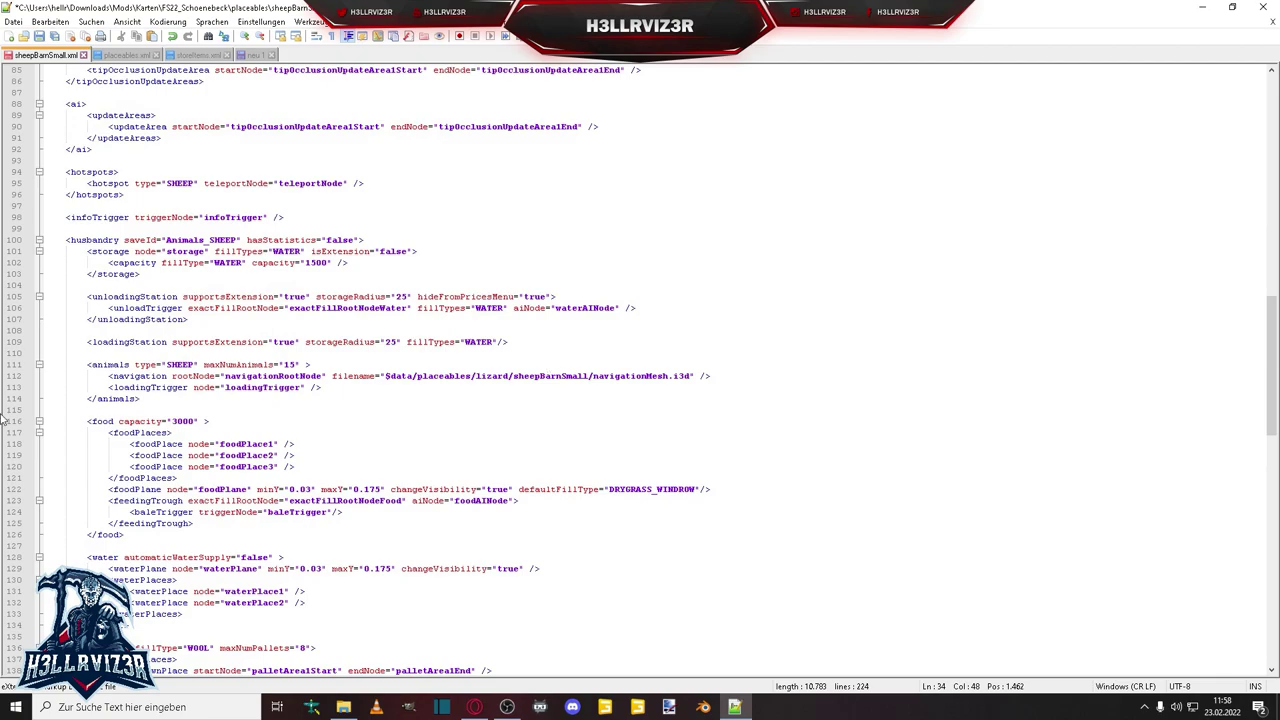
{"action": "left_click", "coordinate": [414, 375]}
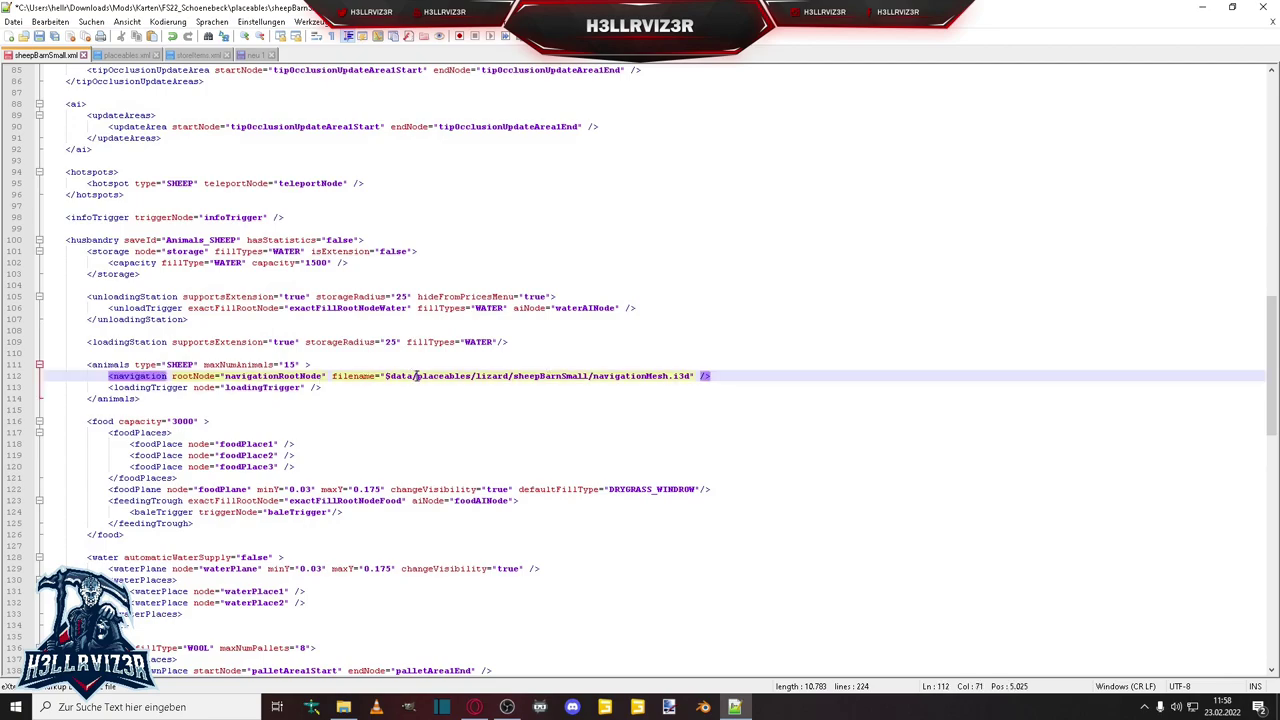
{"action": "key", "text": "BackSpace"}
{"action": "key", "text": "BackSpace"}
{"action": "key", "text": "BackSpace"}
{"action": "key", "text": "BackSpace"}
{"action": "key", "text": "BackSpace"}
{"action": "key", "text": "BackSpace"}
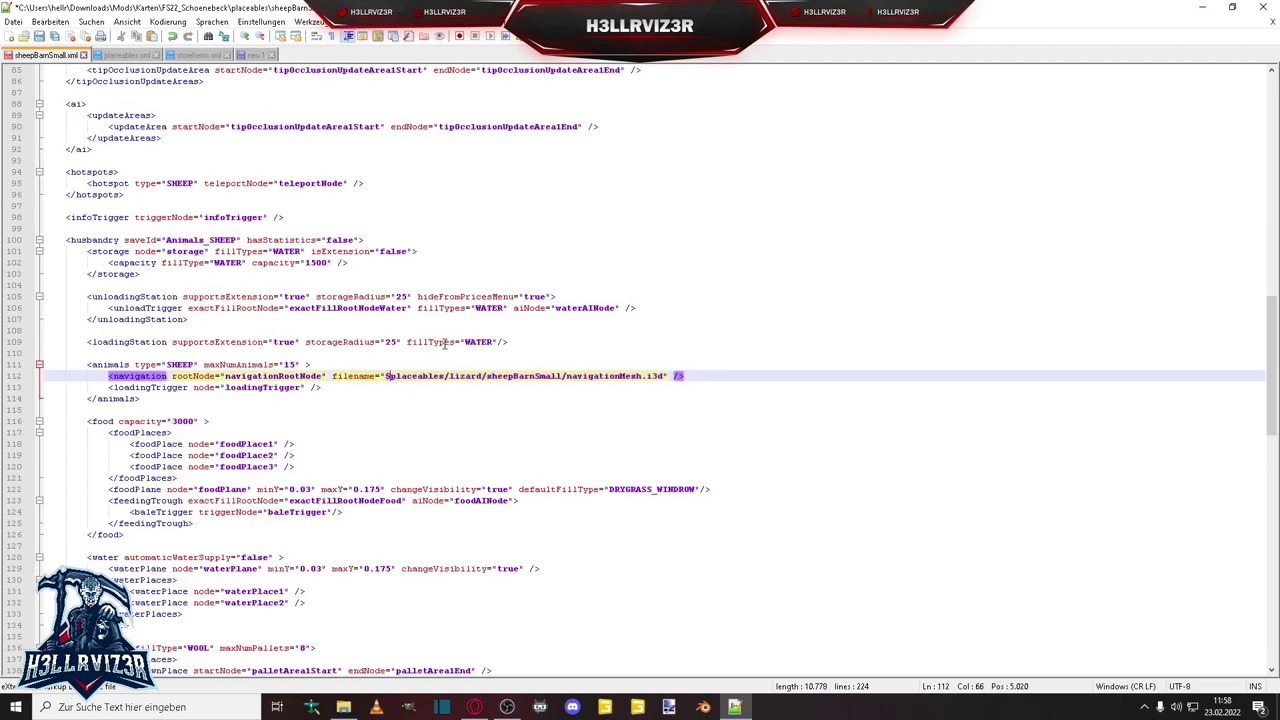
{"action": "key", "text": "BackSpace"}
{"action": "key", "text": "BackSpace"}
{"action": "key", "text": "BackSpace"}
{"action": "key", "text": "BackSpace"}
{"action": "key", "text": "BackSpace"}
{"action": "key", "text": "BackSpace"}
{"action": "key", "text": "BackSpace"}
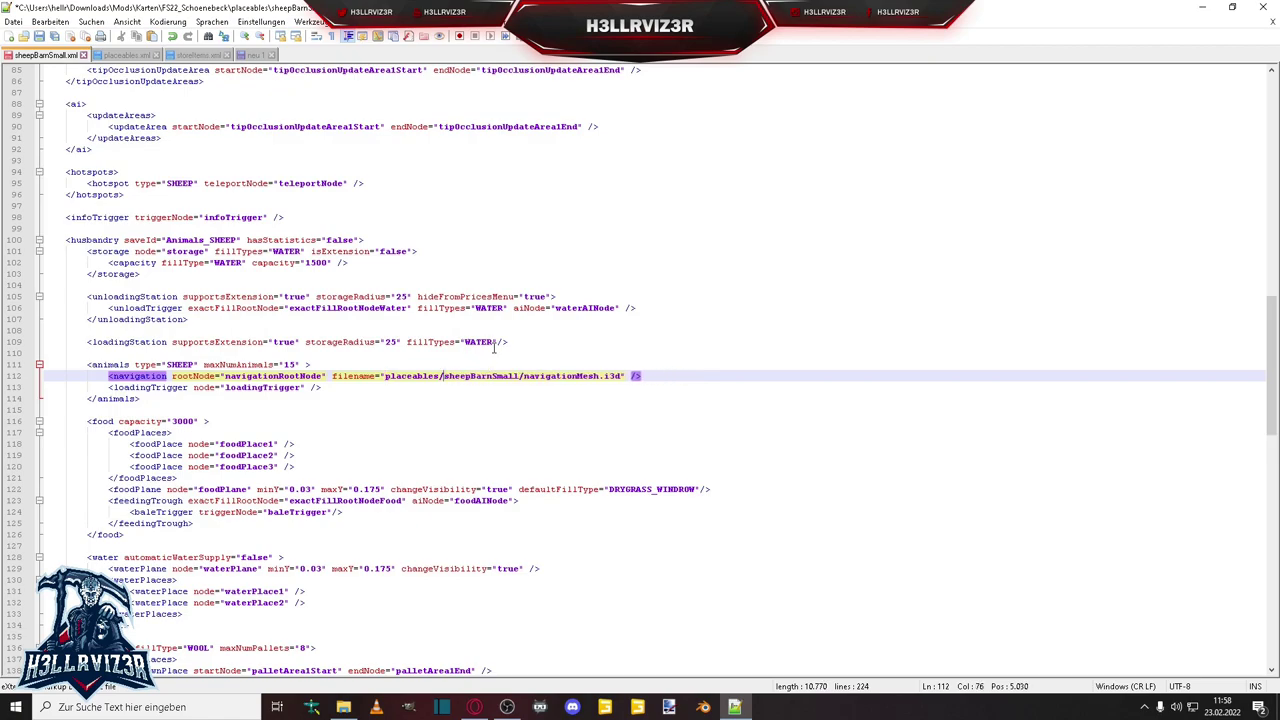
{"action": "left_click", "coordinate": [40, 37]}
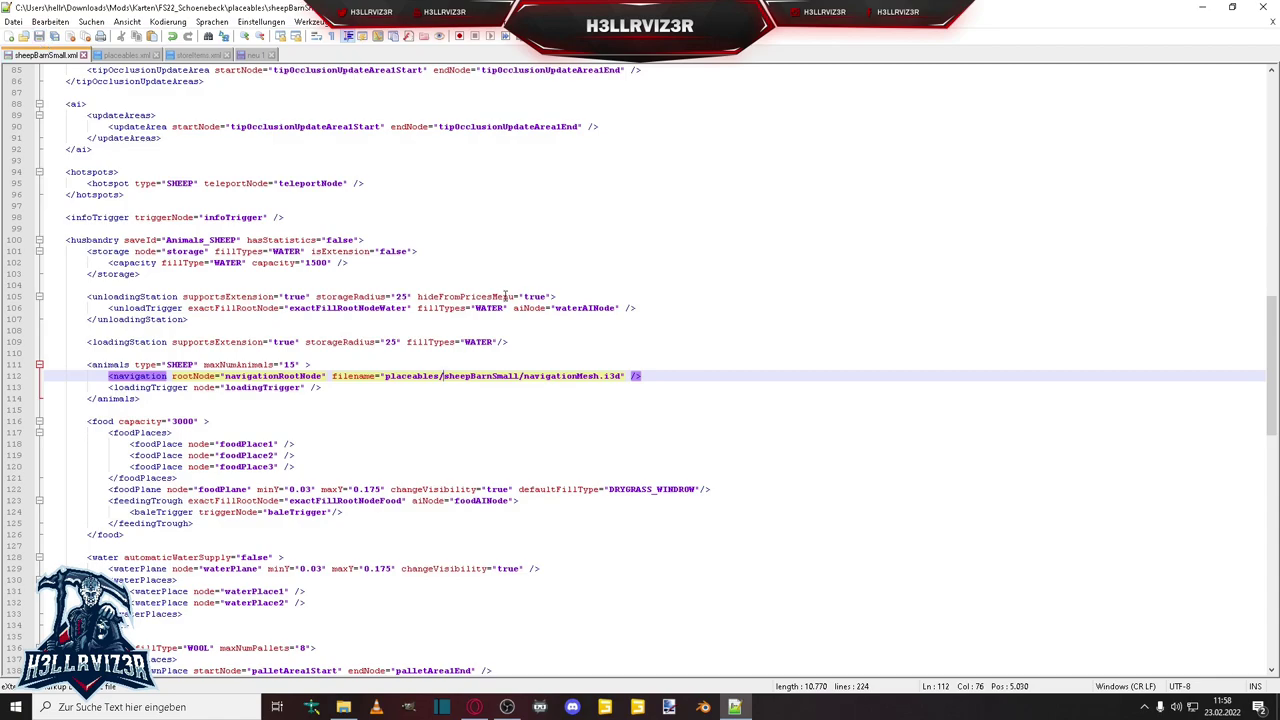
{"action": "left_click", "coordinate": [410, 376]}
{"action": "left_click", "coordinate": [492, 377]}
Comment out the whole fences block inside the husbandry section with <!-- and -->.
{"action": "scroll", "coordinate": [540, 378], "scroll_direction": "down", "scroll_amount": 6}
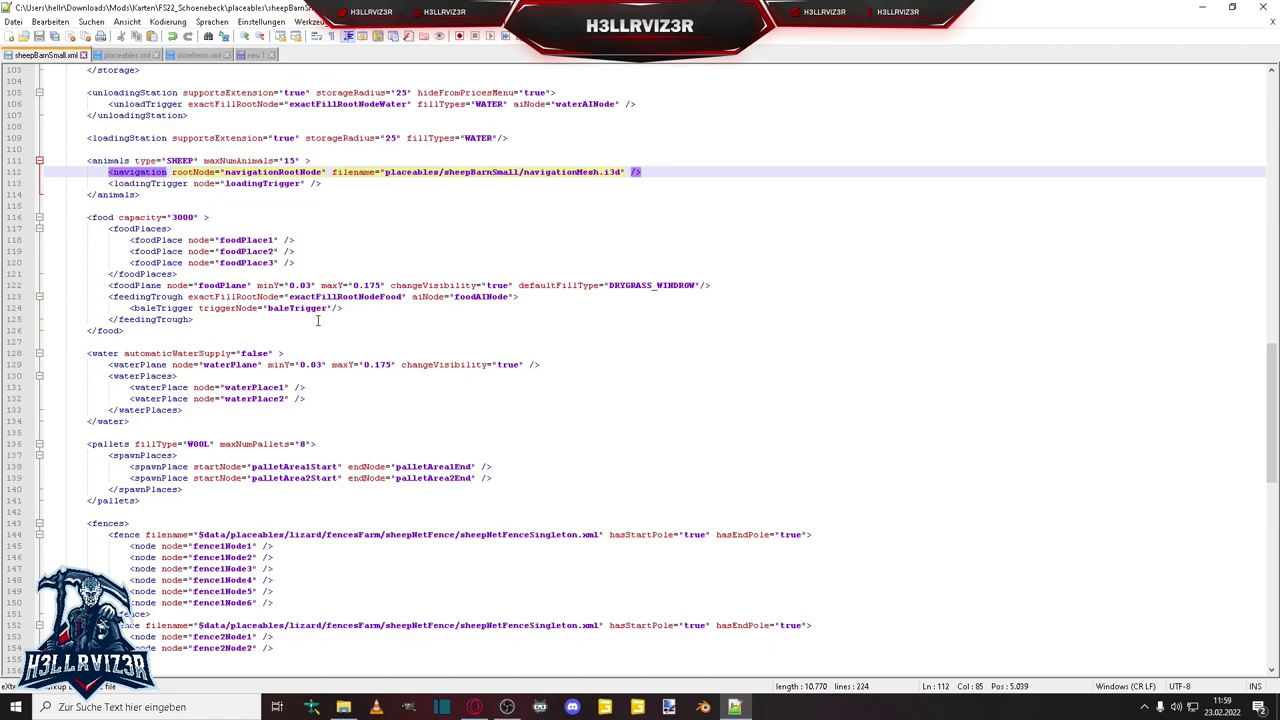
{"action": "scroll", "coordinate": [318, 320], "scroll_direction": "down", "scroll_amount": 6}
{"action": "left_click", "coordinate": [106, 318]}
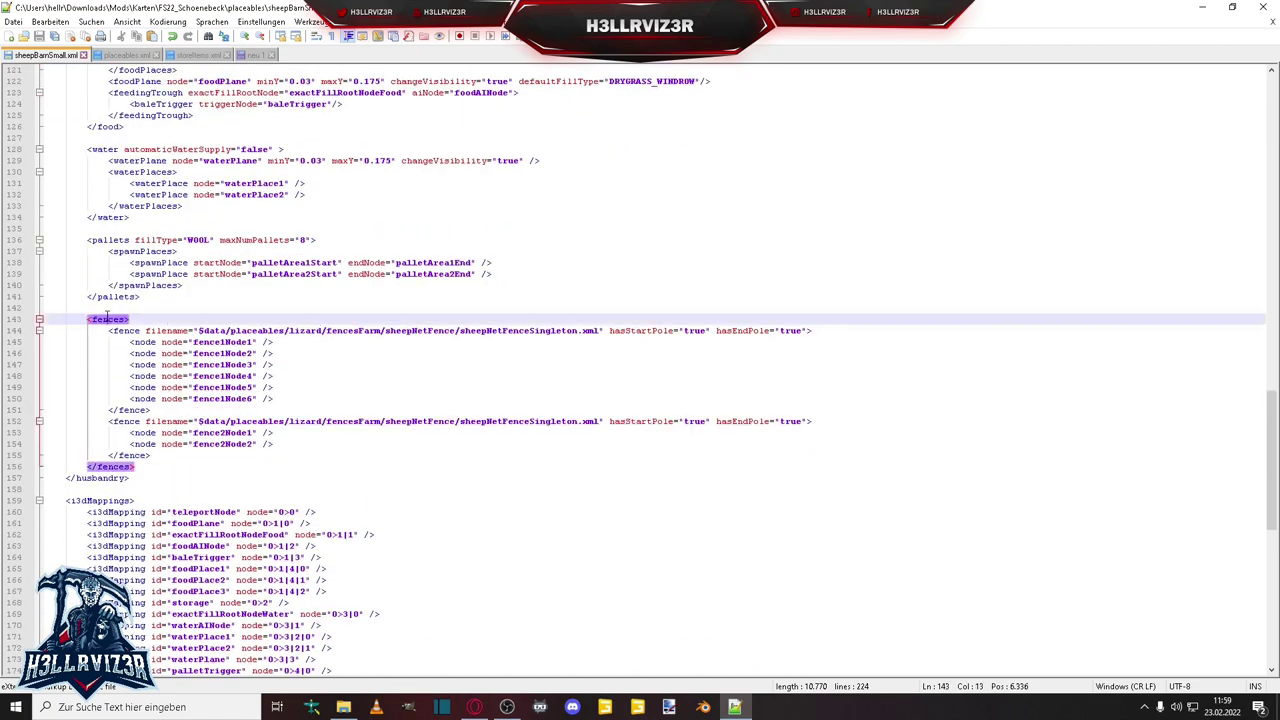
{"action": "left_click", "coordinate": [88, 320]}
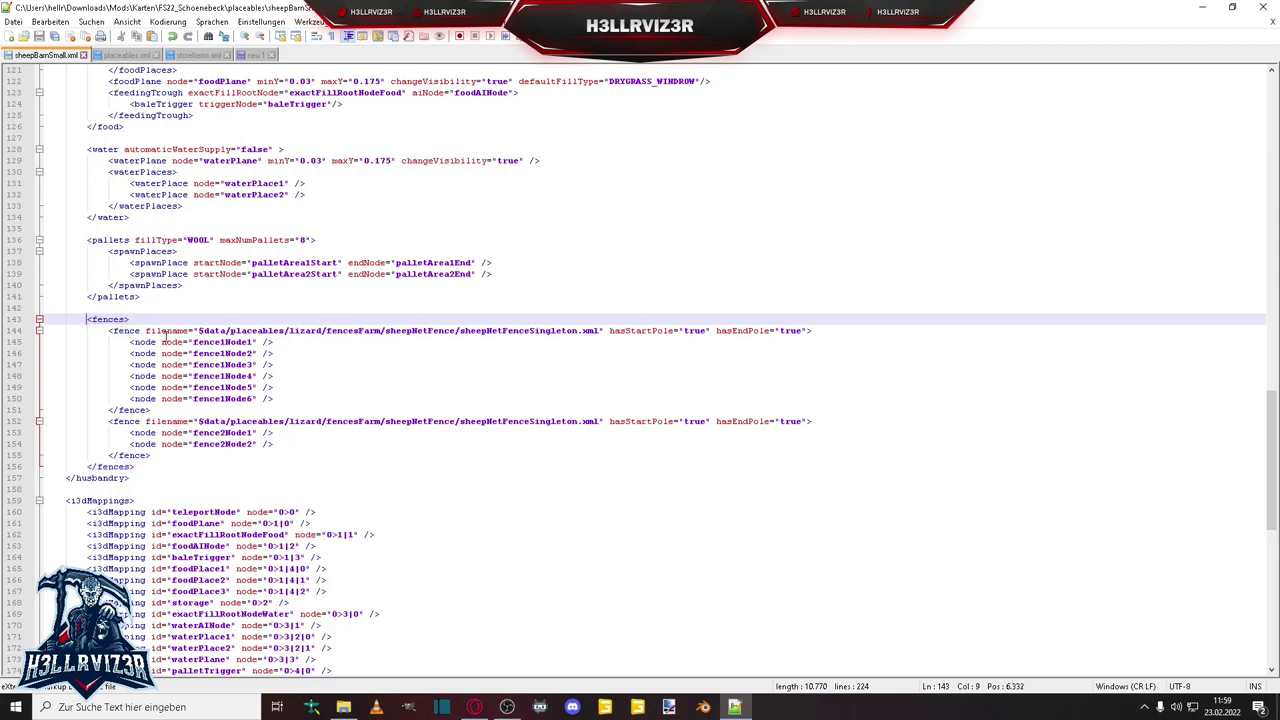
{"action": "type", "text": "<"}
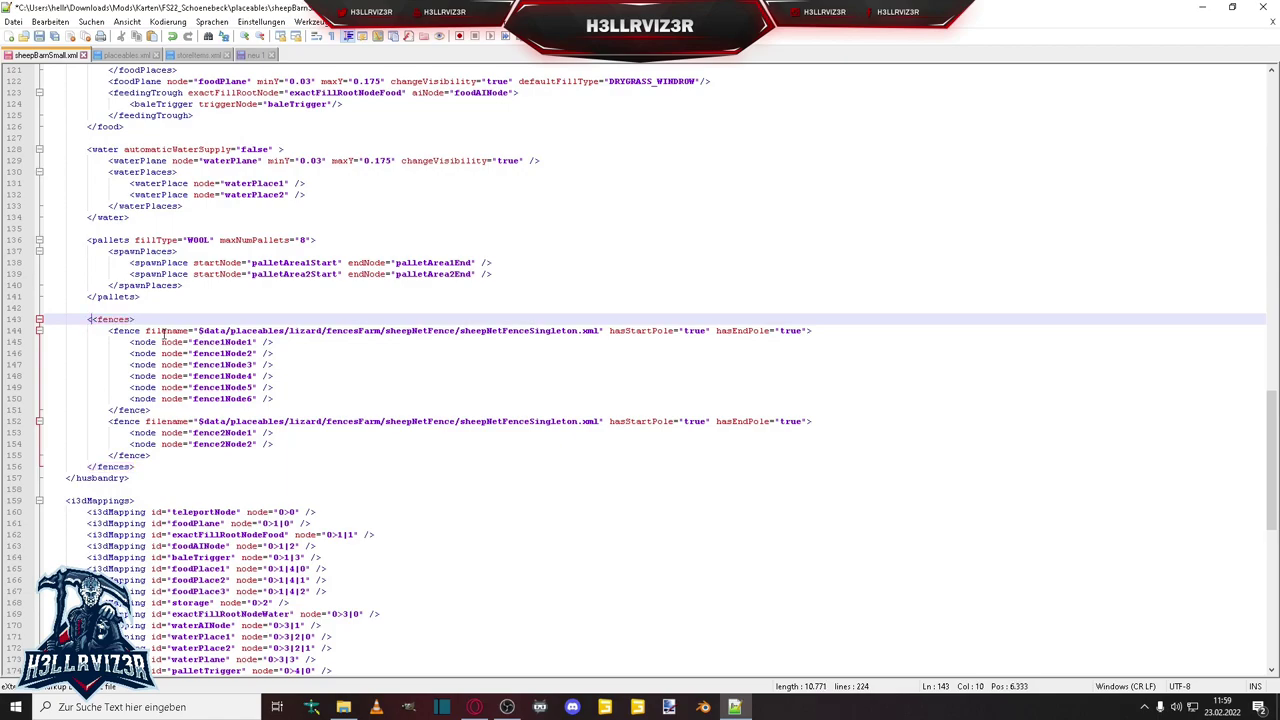
{"action": "type", "text": "!"}
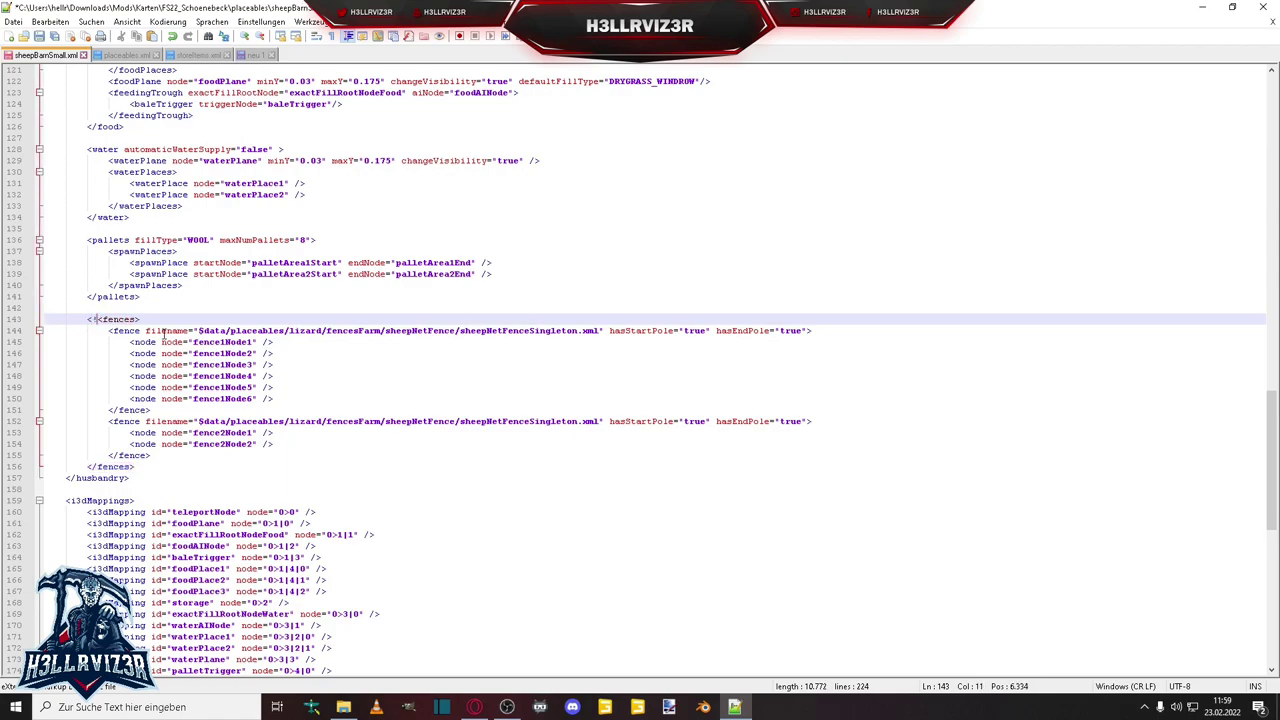
{"action": "type", "text": "--"}
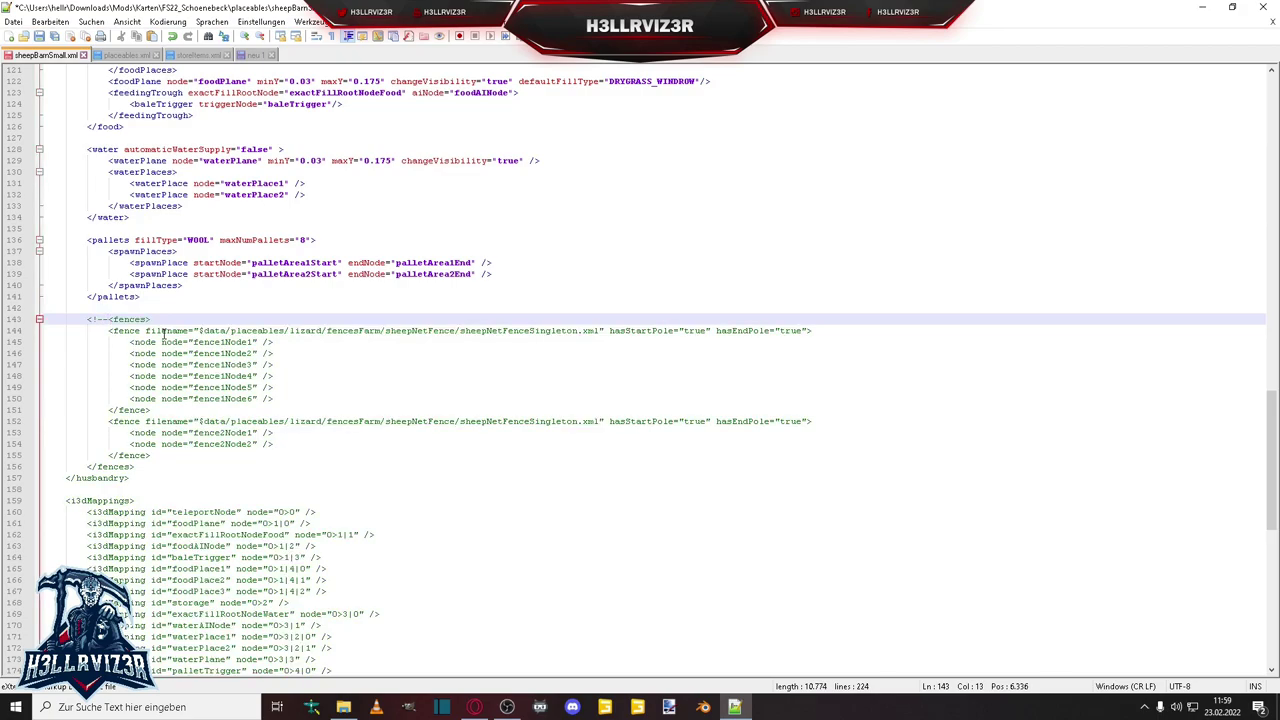
{"action": "left_click", "coordinate": [149, 465]}
{"action": "type", "text": "-->"}
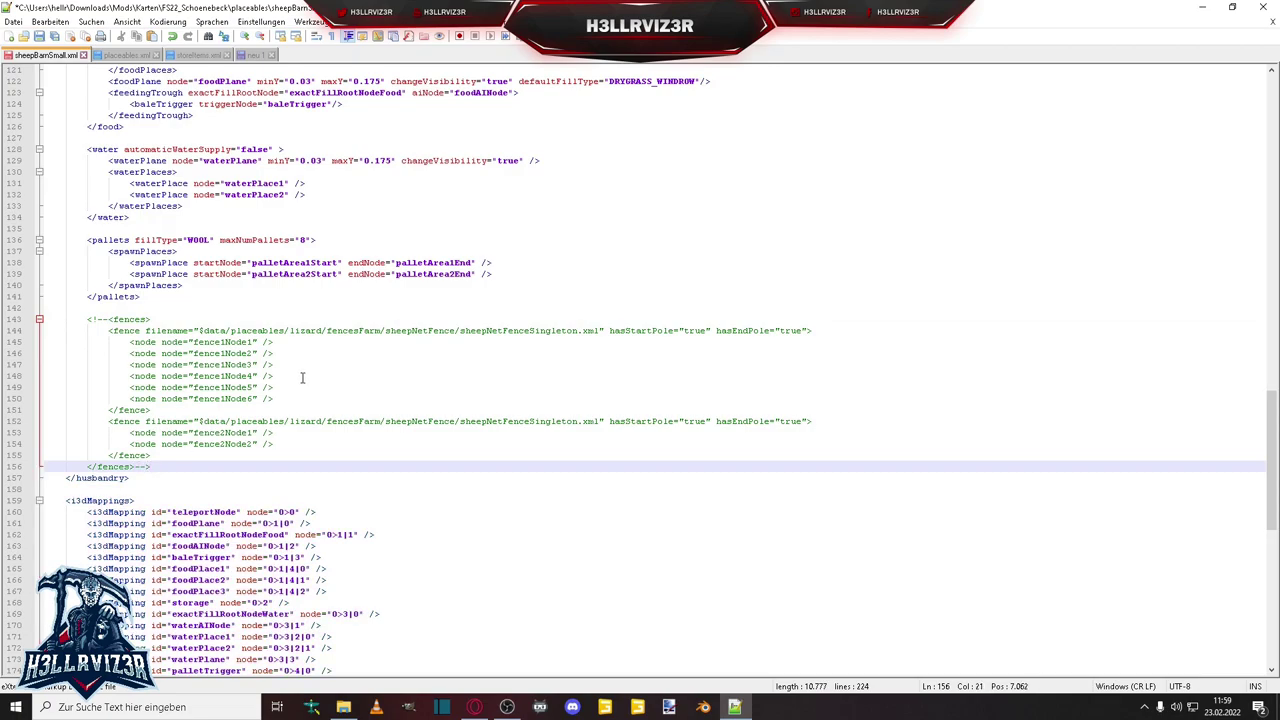
{"action": "scroll", "coordinate": [308, 378], "scroll_direction": "up", "scroll_amount": 2}
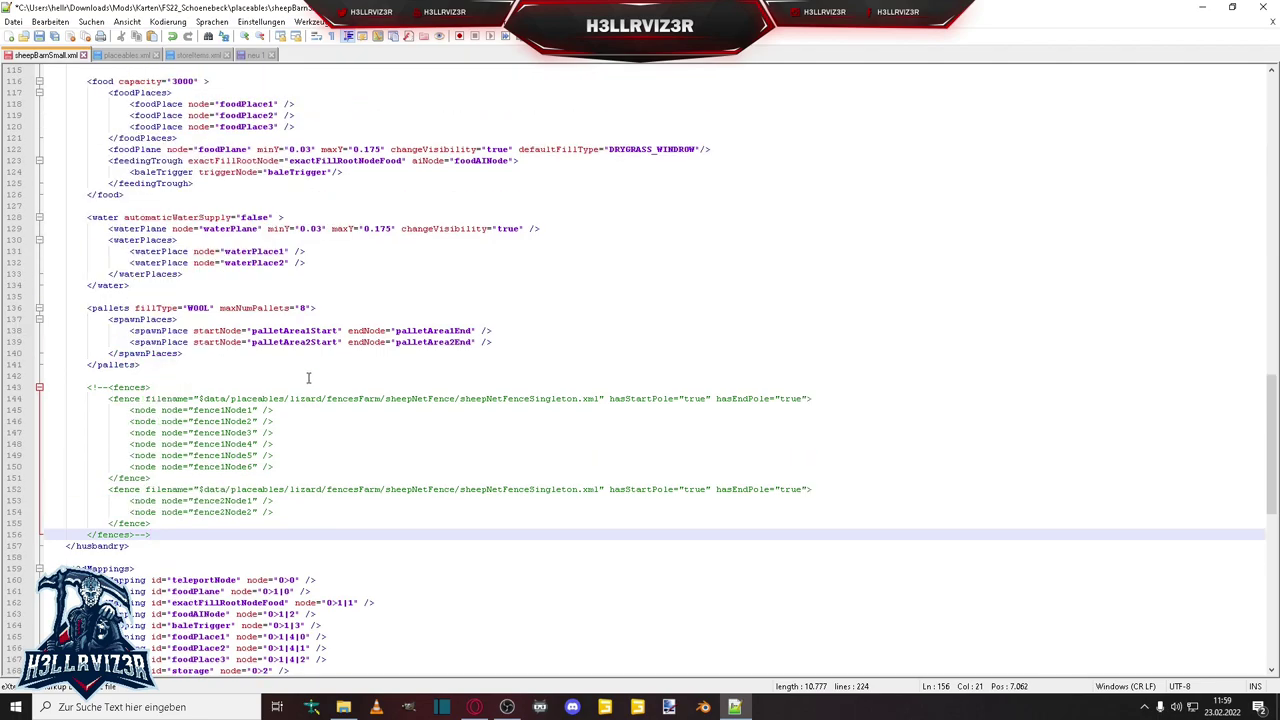
{"action": "scroll", "coordinate": [308, 378], "scroll_direction": "up", "scroll_amount": 6}
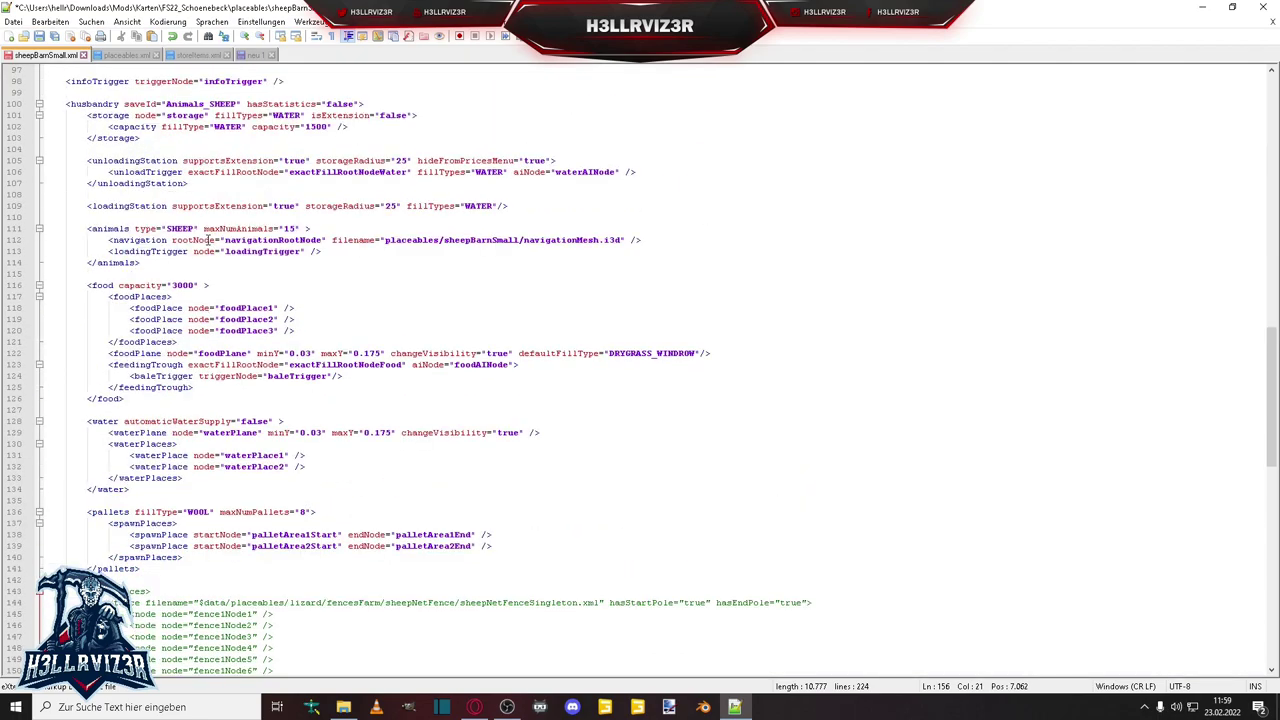
{"action": "scroll", "coordinate": [208, 240], "scroll_direction": "up", "scroll_amount": 3}
{"action": "scroll", "coordinate": [208, 240], "scroll_direction": "up", "scroll_amount": 2}
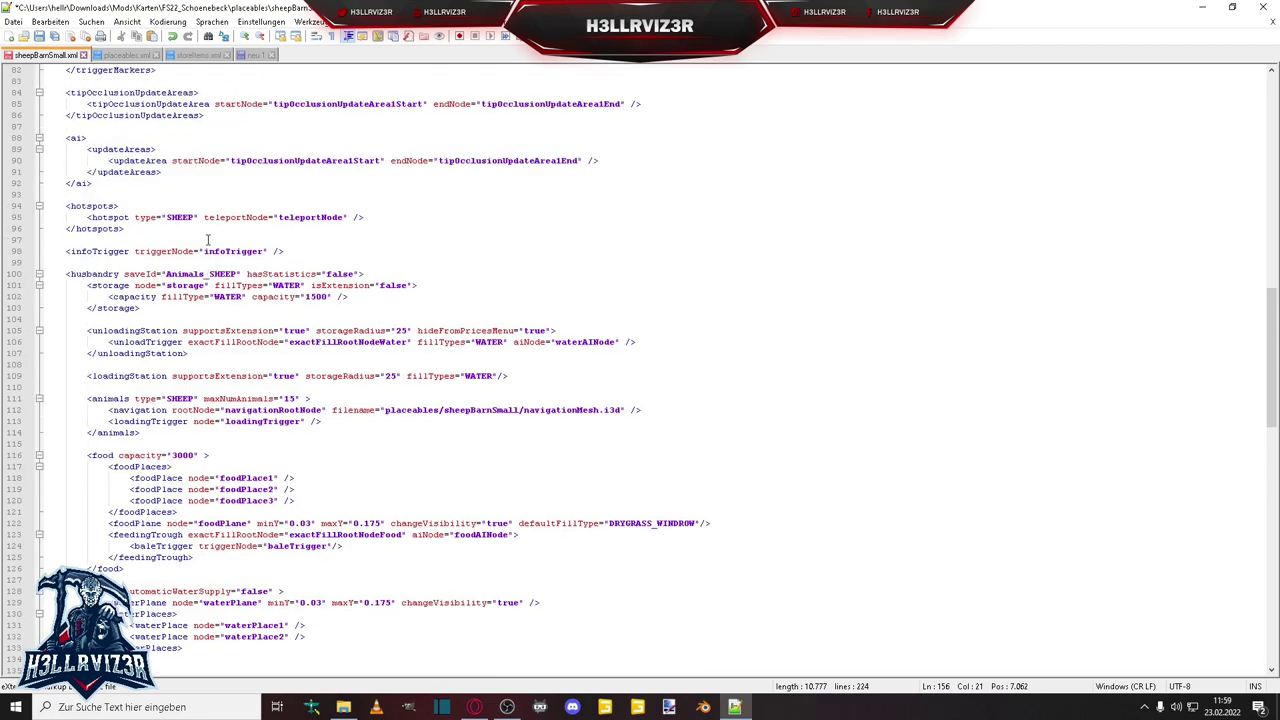
Comment out the whole foliageAreas block in sheepBarnSmall.xml with <!-- and --> and save the file.
{"action": "scroll", "coordinate": [207, 246], "scroll_direction": "up", "scroll_amount": 7}
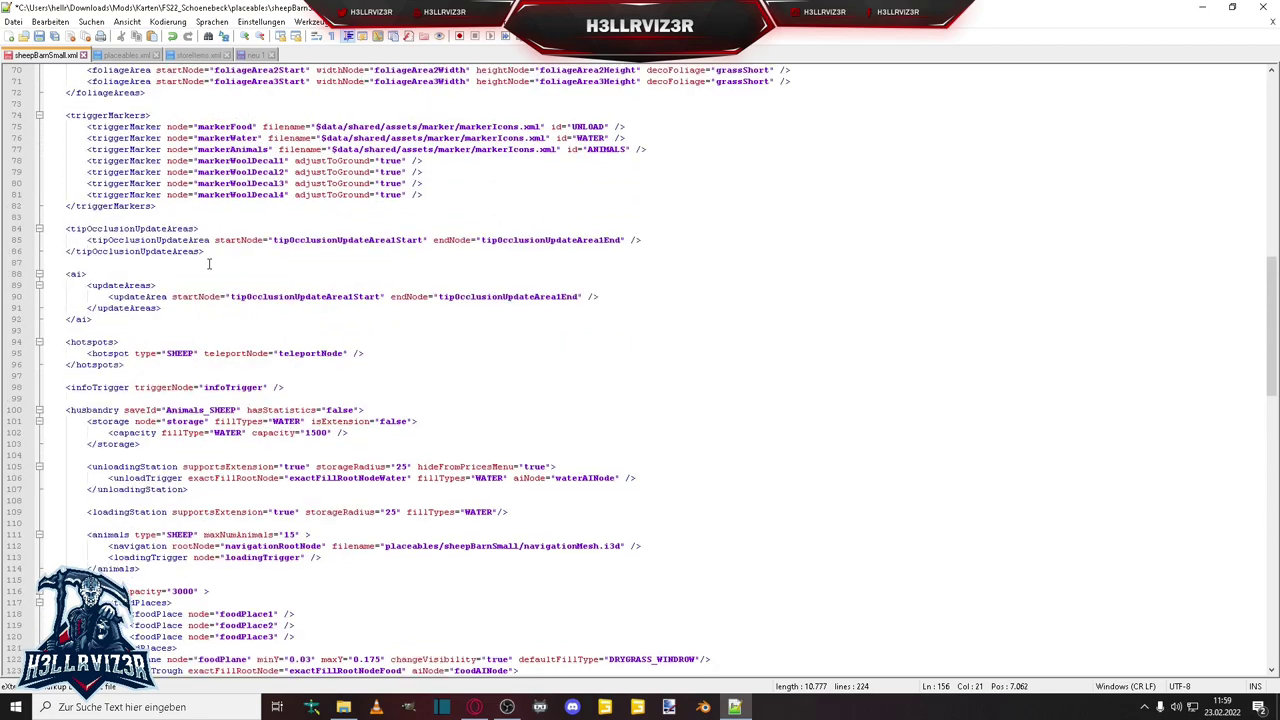
{"action": "scroll", "coordinate": [209, 264], "scroll_direction": "up", "scroll_amount": 1}
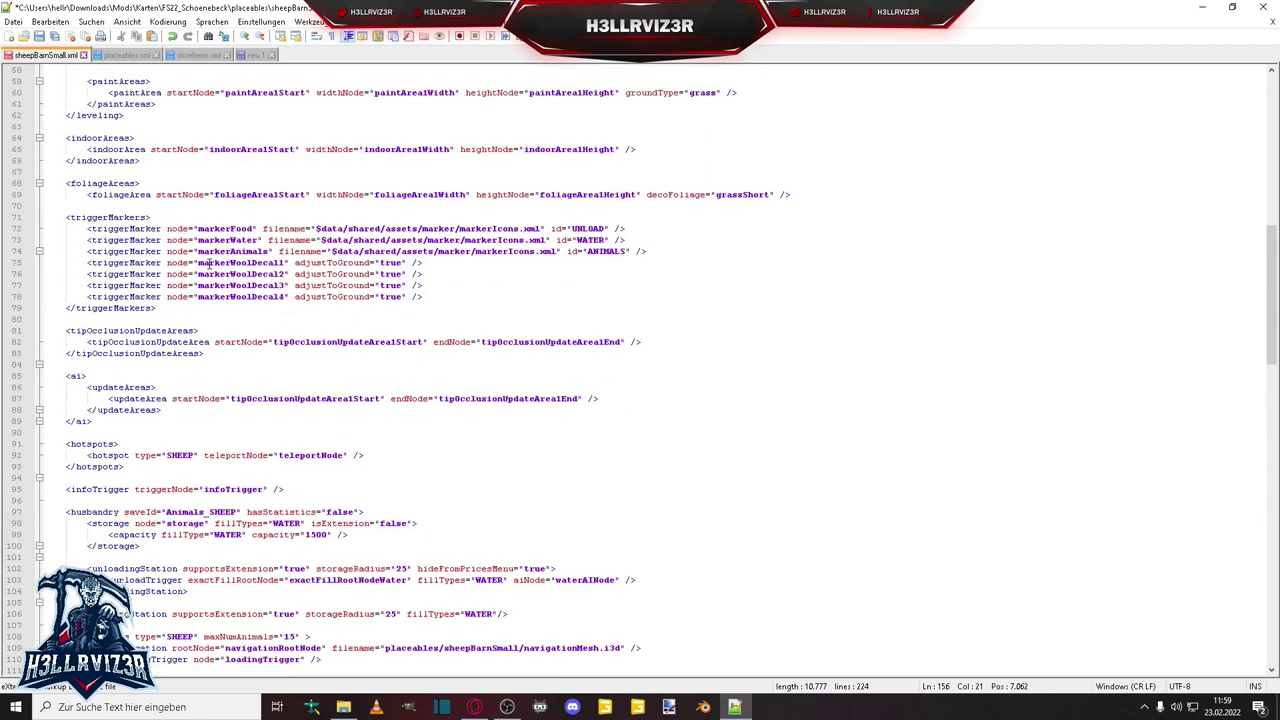
{"action": "left_click", "coordinate": [112, 183]}
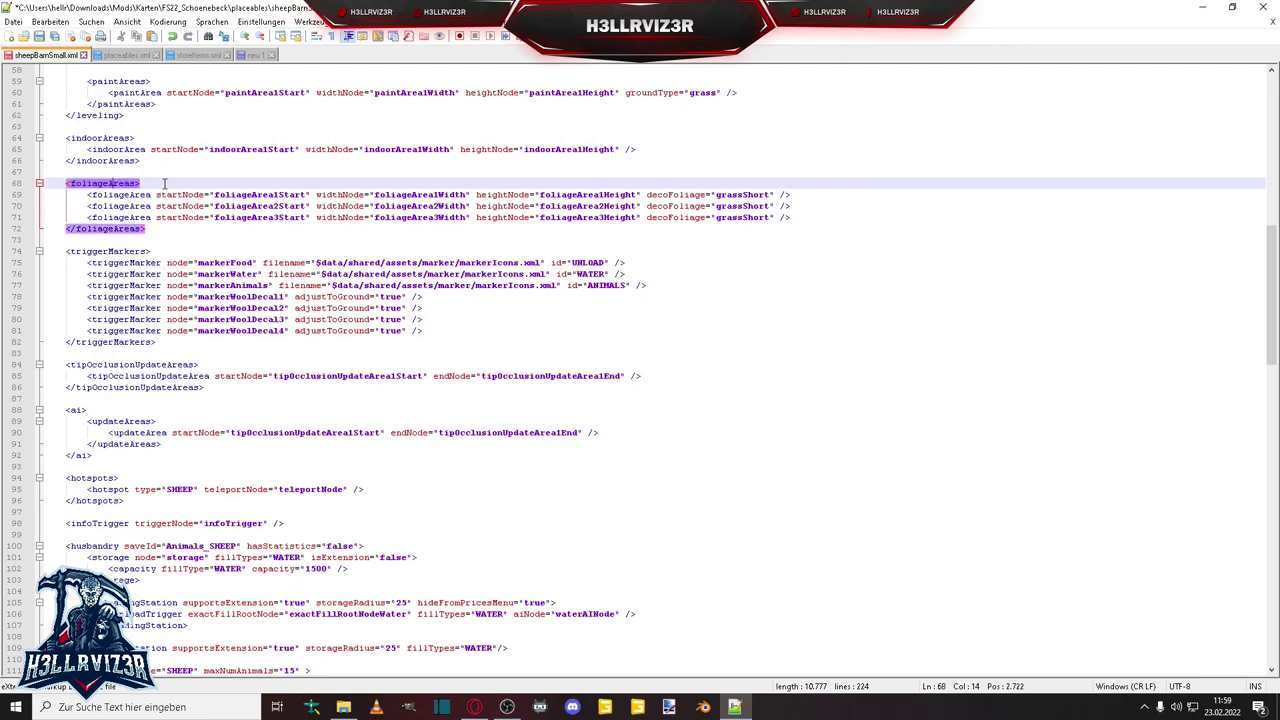
{"action": "left_click", "coordinate": [66, 184]}
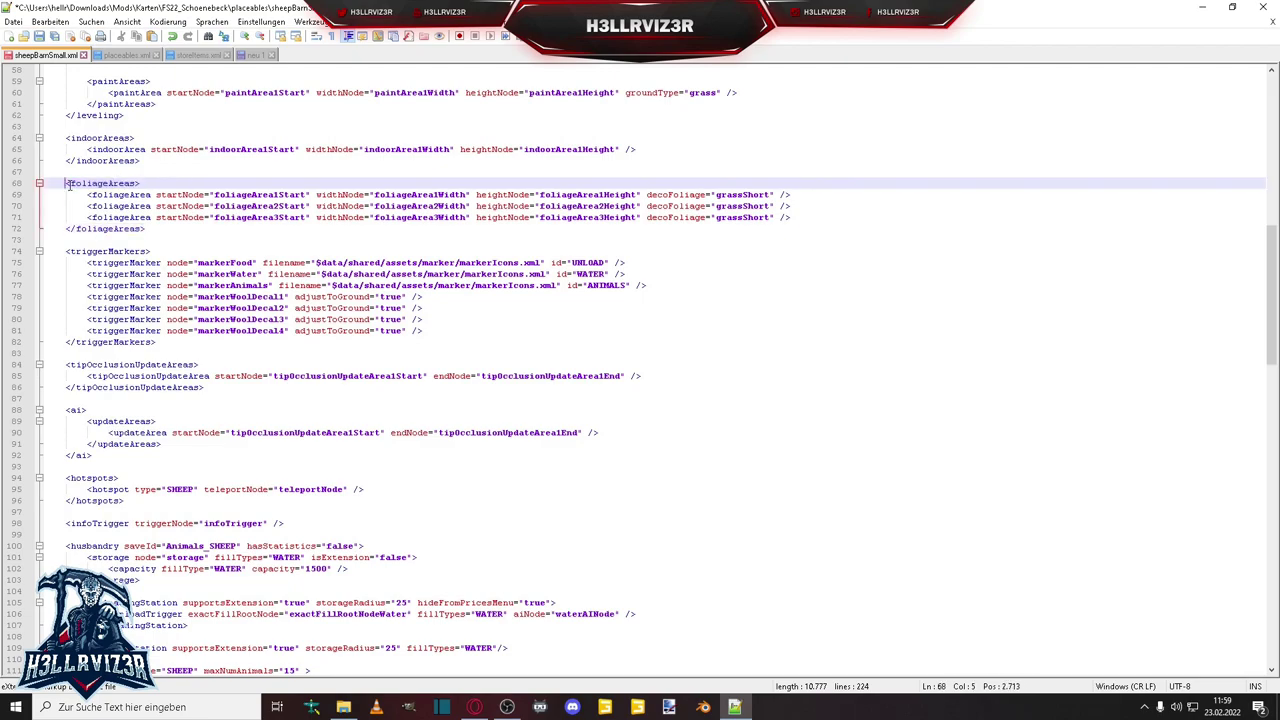
{"action": "type", "text": "<!--"}
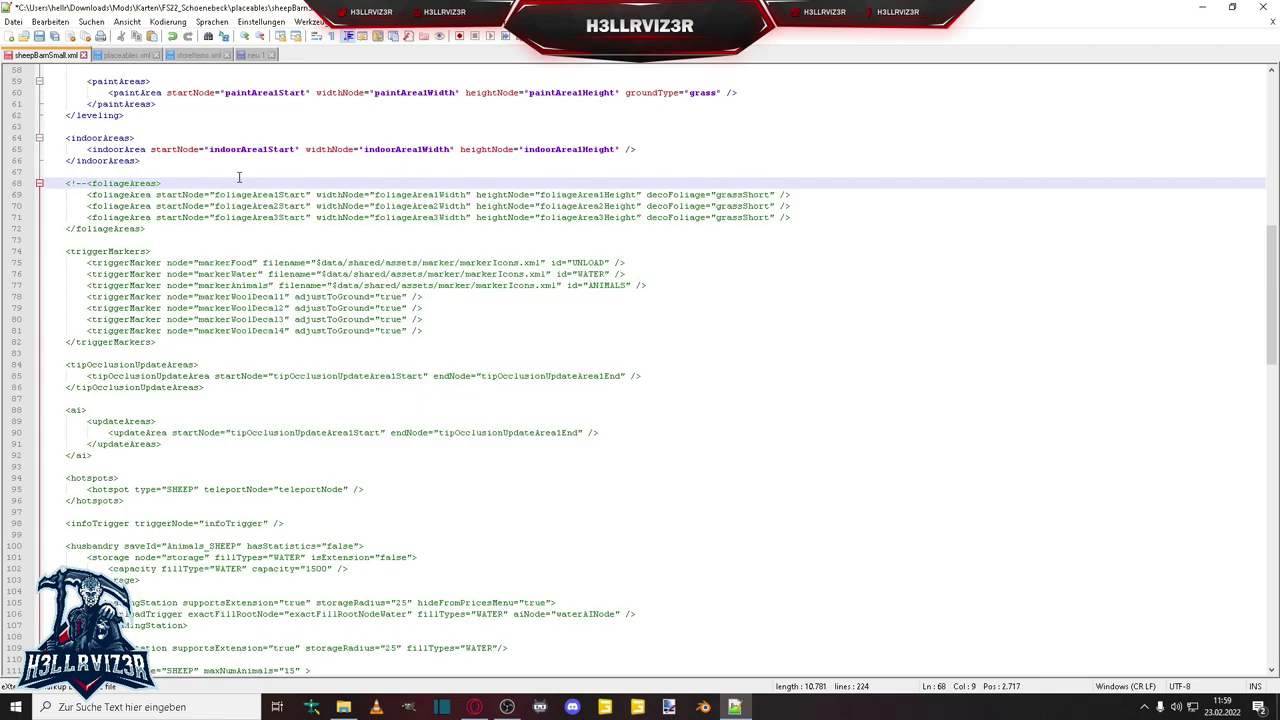
{"action": "left_click", "coordinate": [158, 228]}
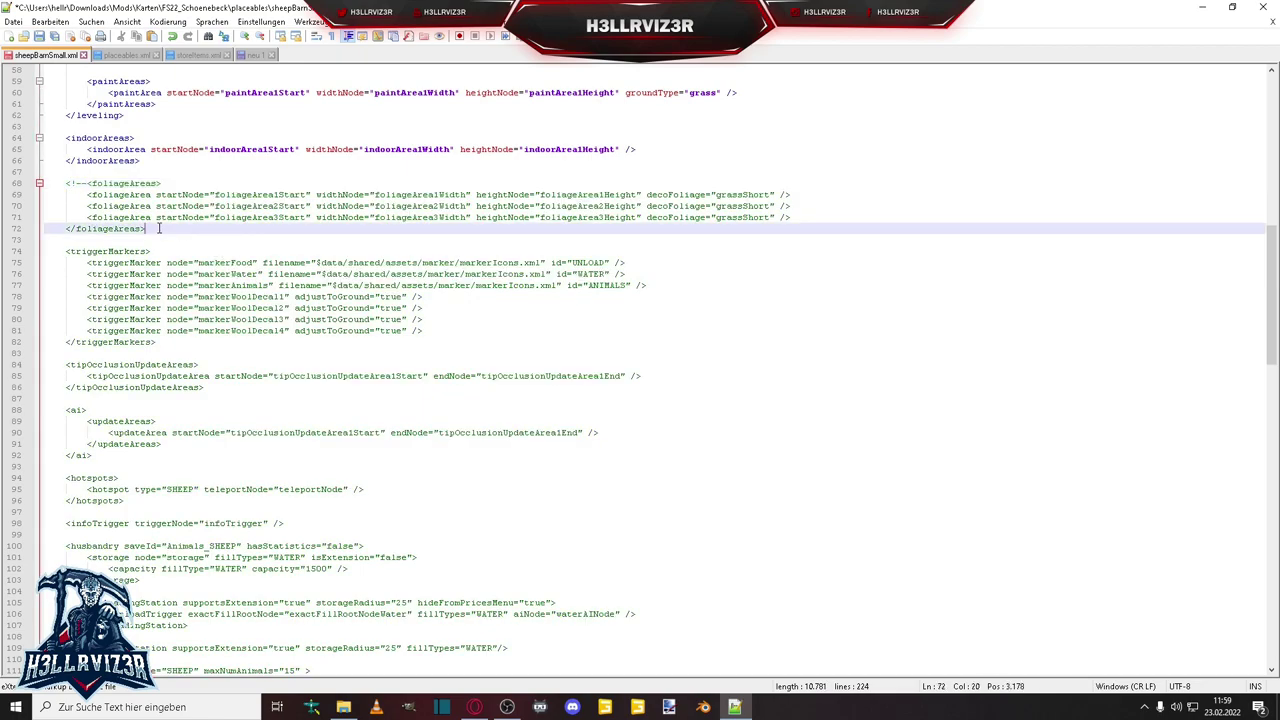
{"action": "type", "text": "-->"}
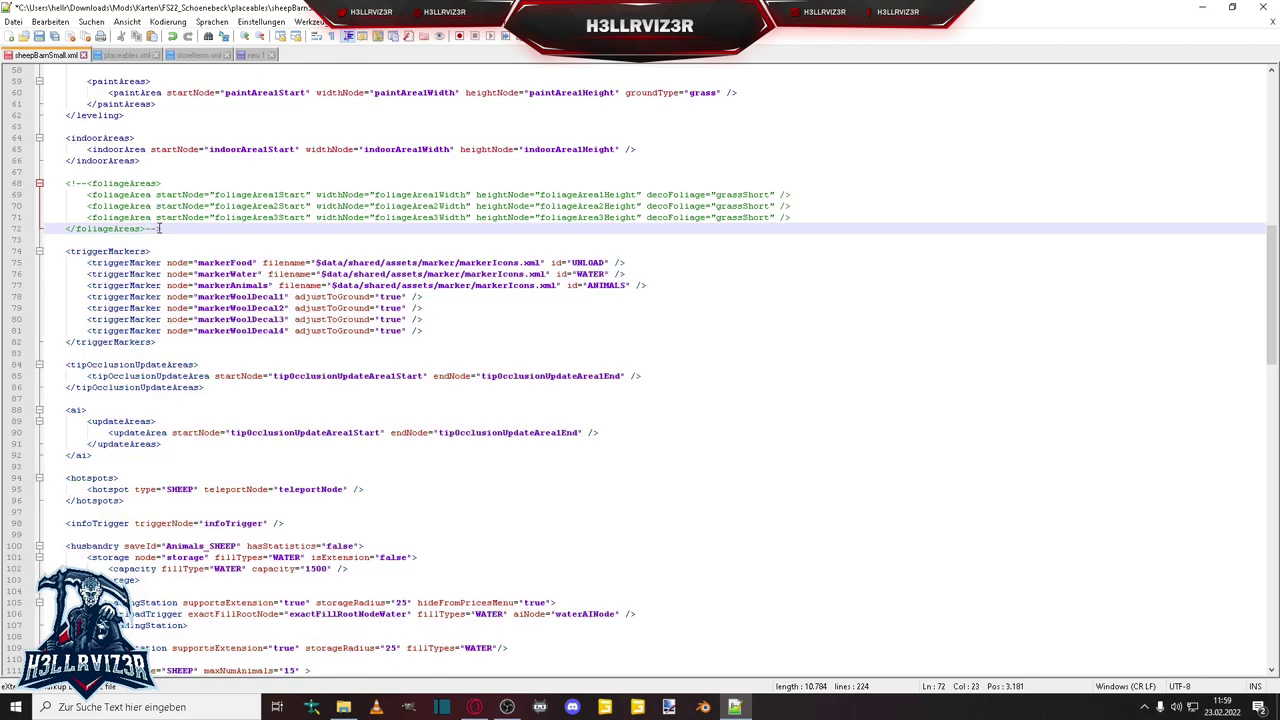
{"action": "left_click", "coordinate": [718, 214]}
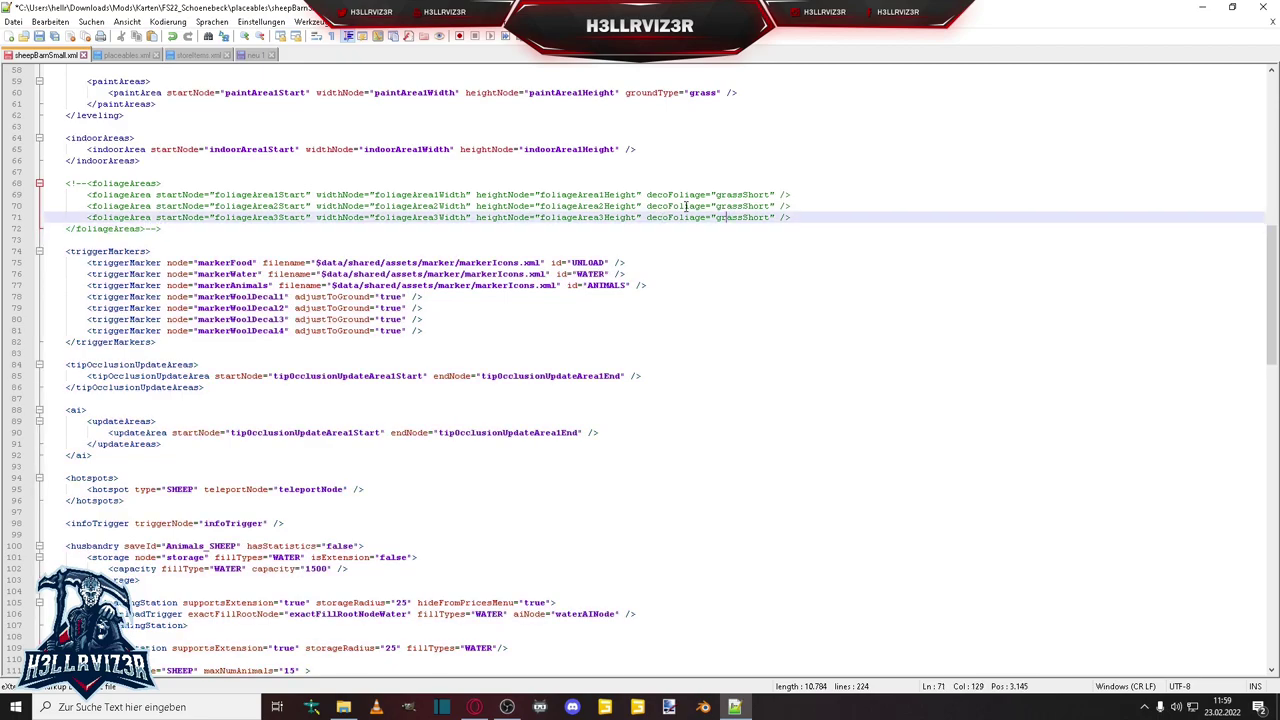
{"action": "left_click", "coordinate": [741, 206]}
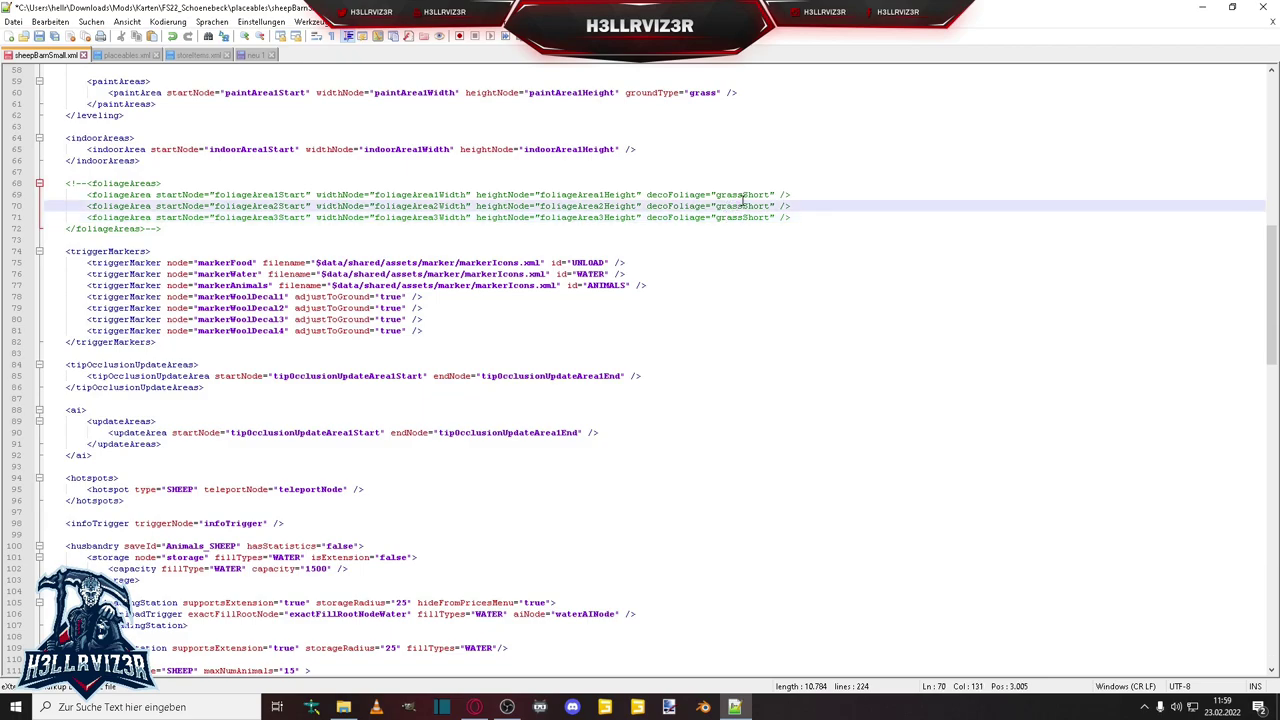
{"action": "scroll", "coordinate": [428, 218], "scroll_direction": "up", "scroll_amount": 6}
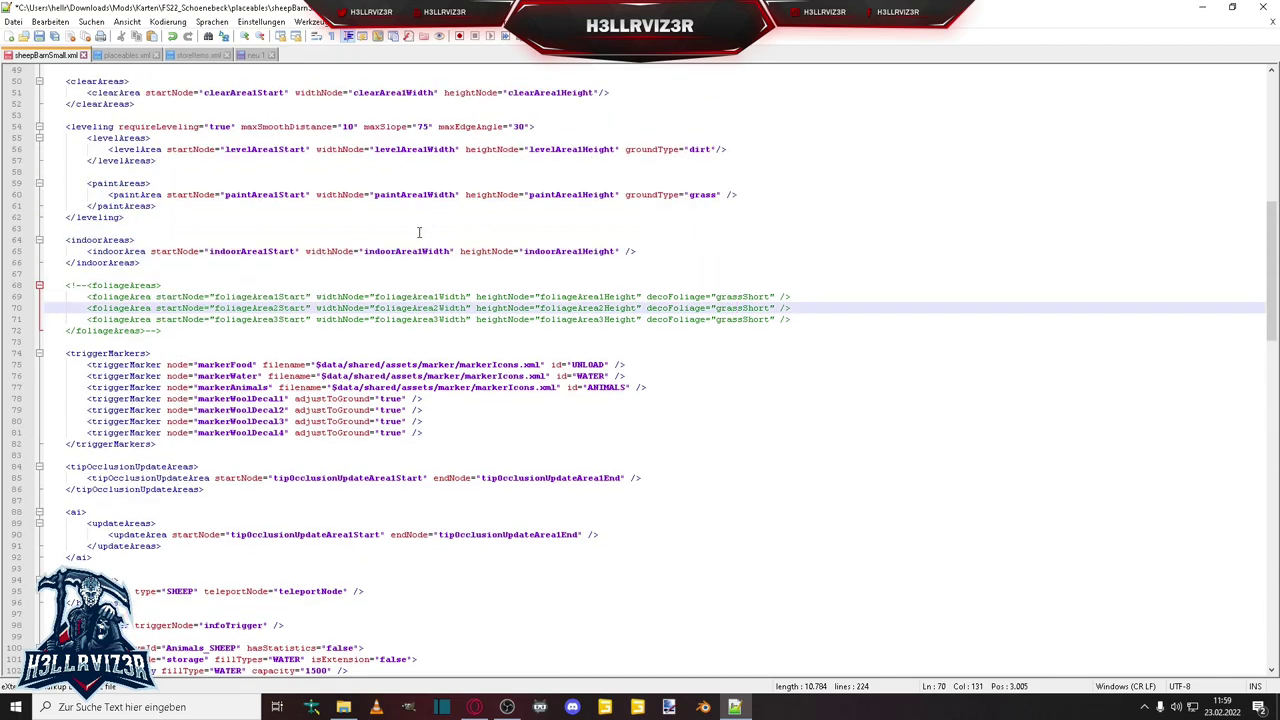
{"action": "left_click", "coordinate": [39, 36]}
{"action": "scroll", "coordinate": [364, 296], "scroll_direction": "up", "scroll_amount": 8}
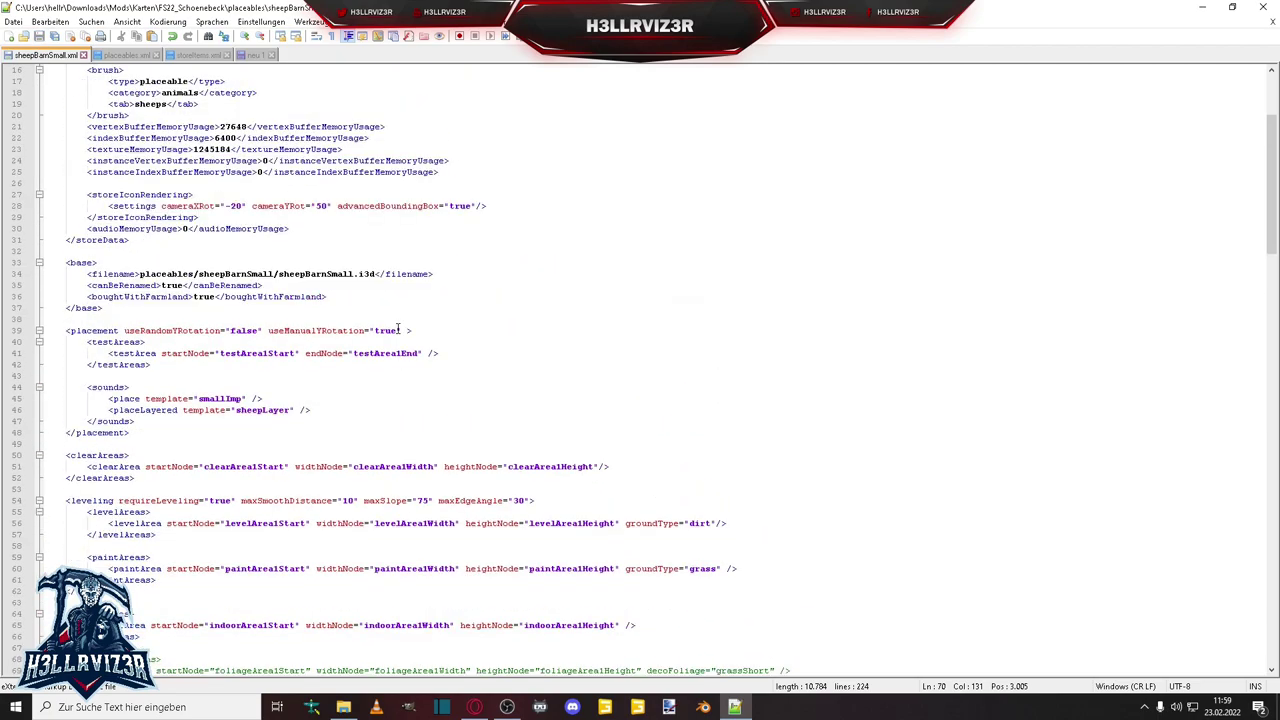
{"action": "scroll", "coordinate": [398, 329], "scroll_direction": "up", "scroll_amount": 4}
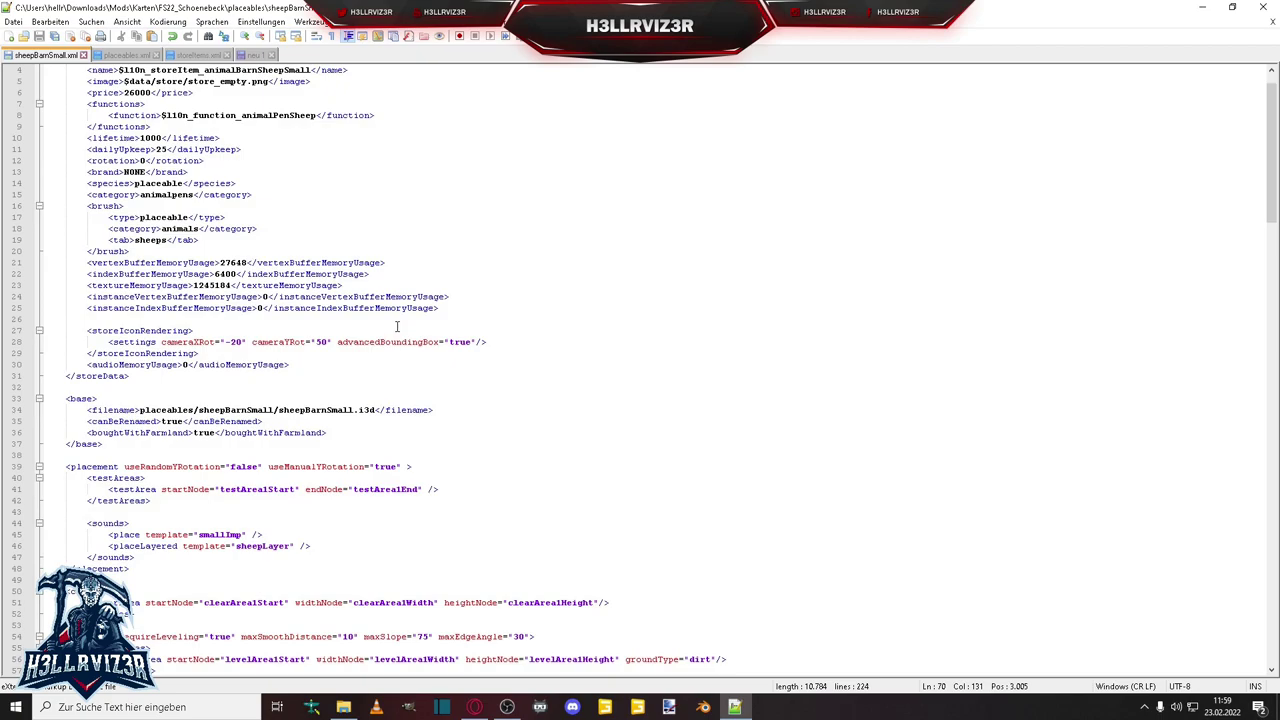
{"action": "scroll", "coordinate": [397, 328], "scroll_direction": "down", "scroll_amount": 17}
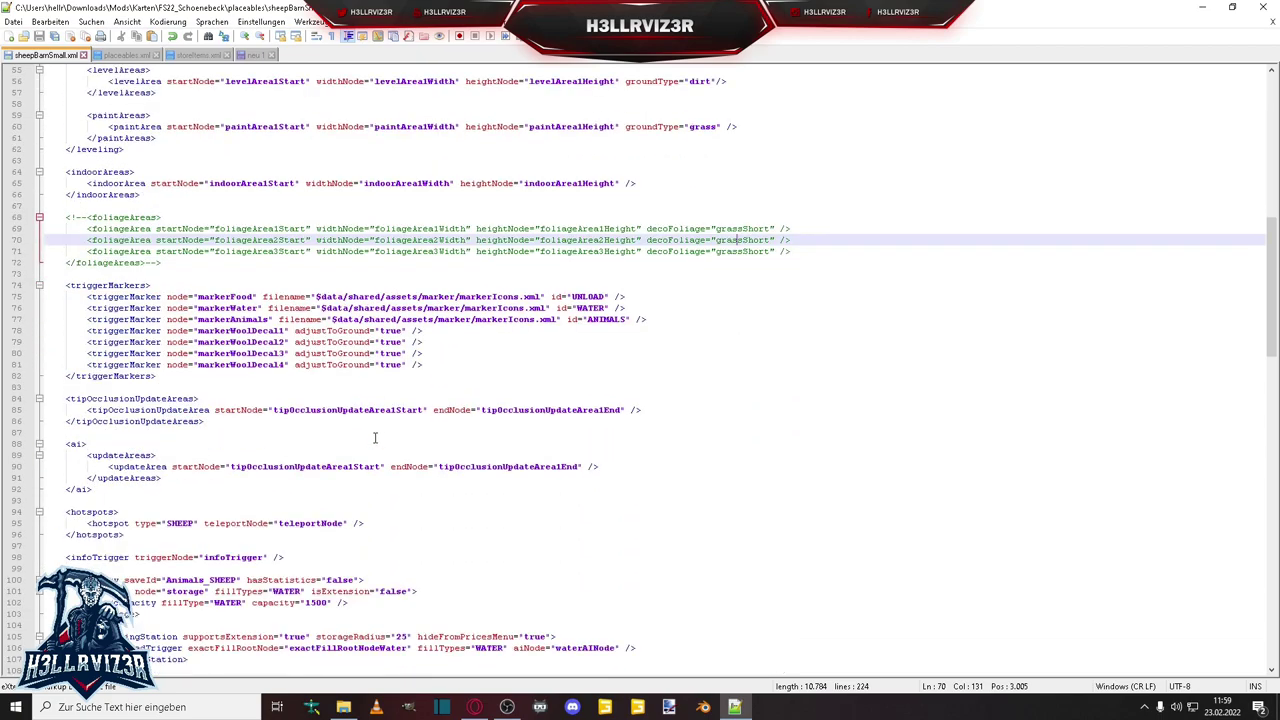
Switch to File Explorer and delete the store_sheepBarnSmall image from the placeables/sheepBarnSmall folder.
{"action": "left_click", "coordinate": [343, 706]}
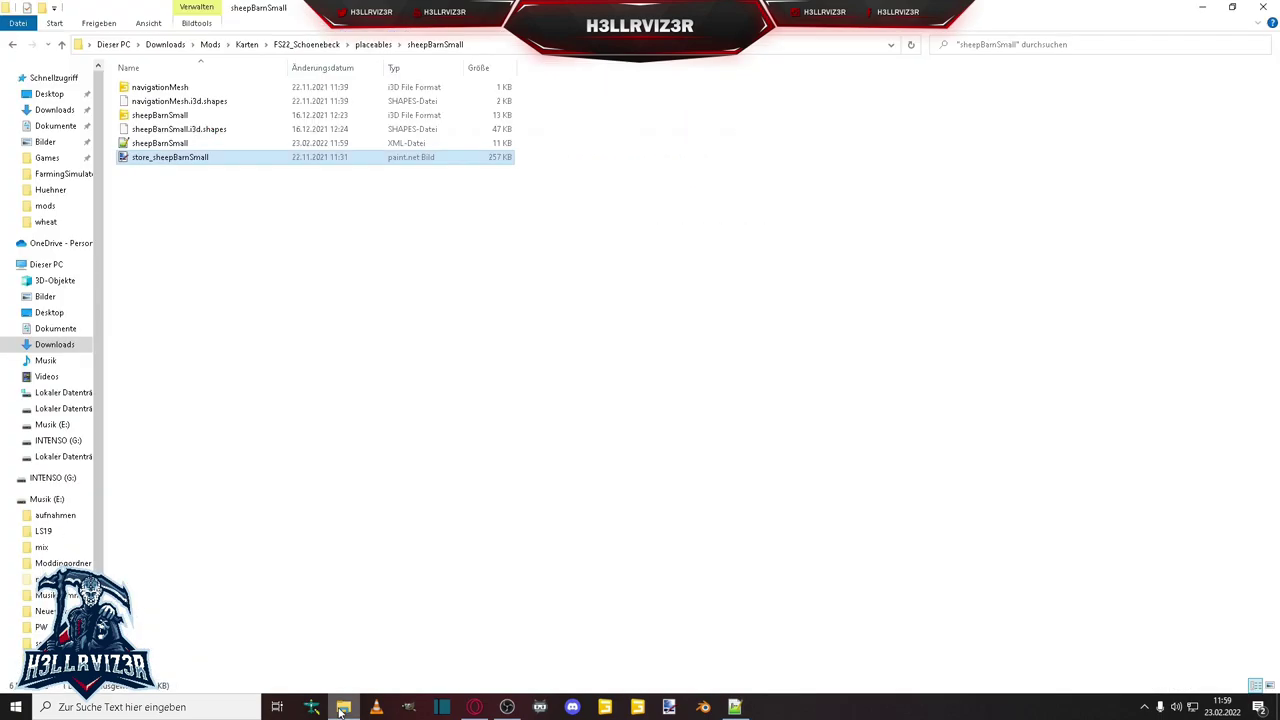
{"action": "left_click", "coordinate": [371, 47]}
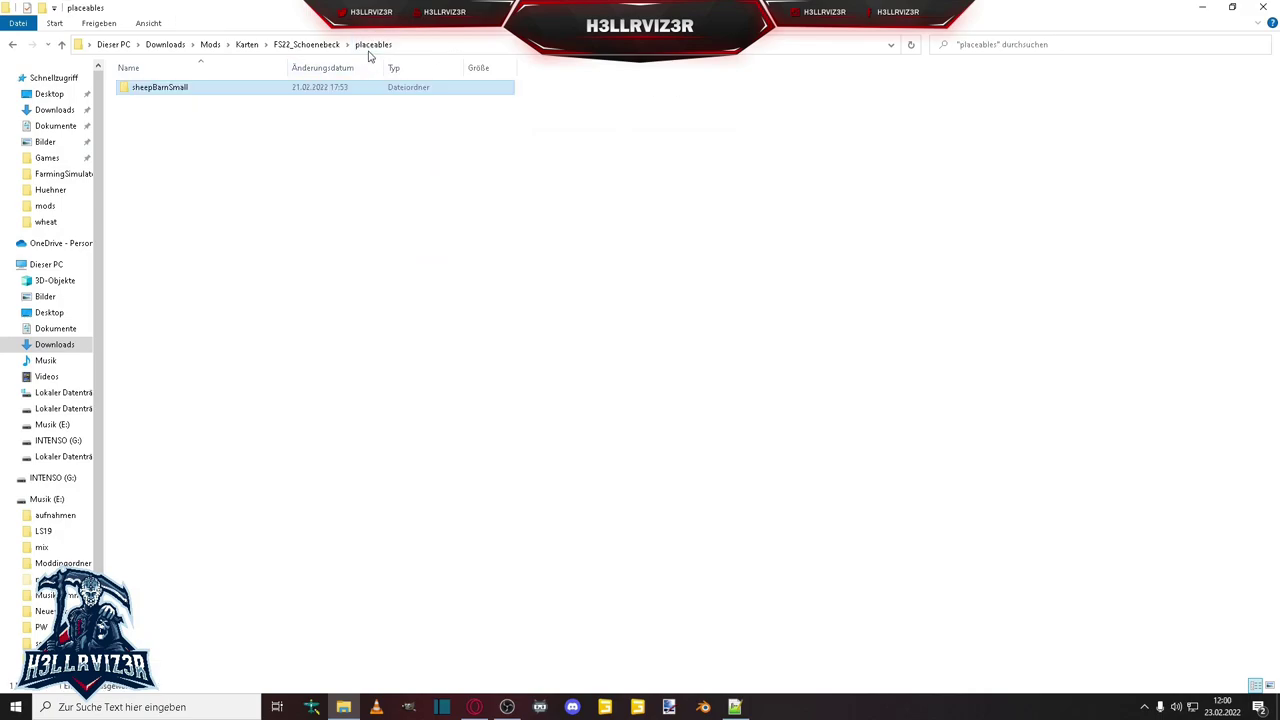
{"action": "double_click", "coordinate": [181, 89]}
{"action": "left_click", "coordinate": [180, 158]}
{"action": "left_click", "coordinate": [278, 265]}
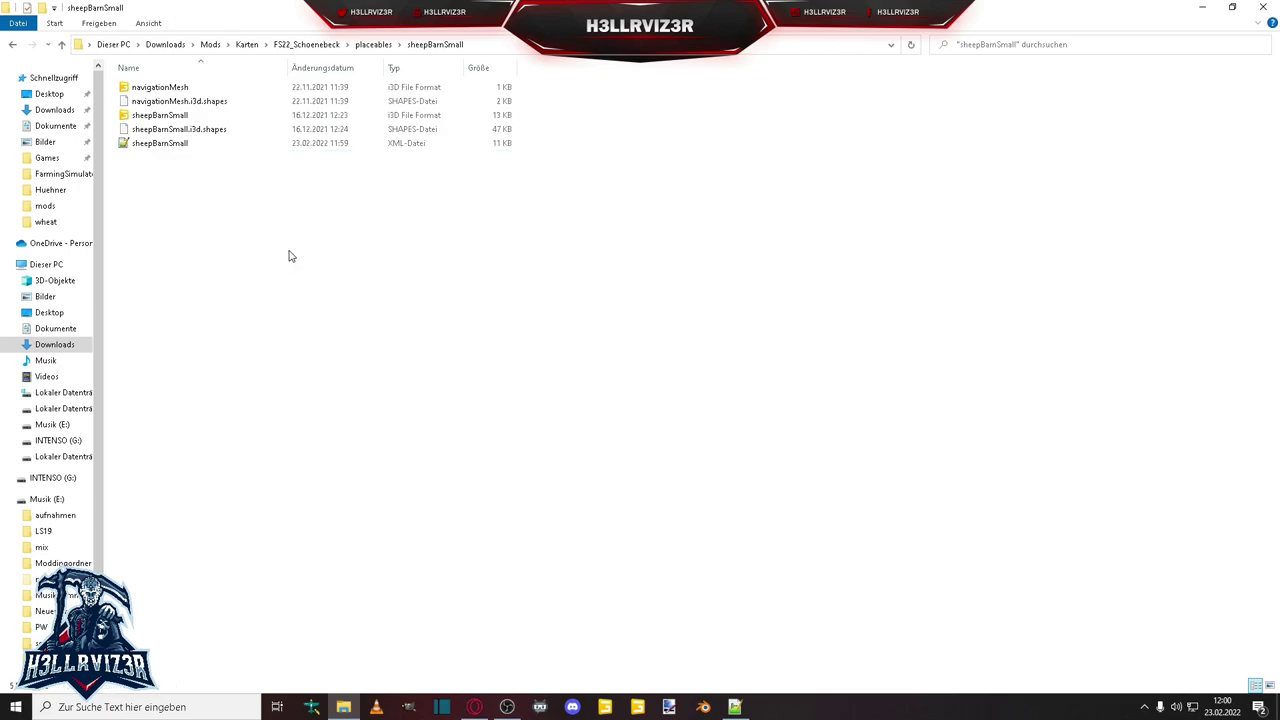
Go up to the FS22_Schoenebeck folder and delete the old FS22_Schoenebeck ZIP archive.
{"action": "left_click", "coordinate": [372, 46]}
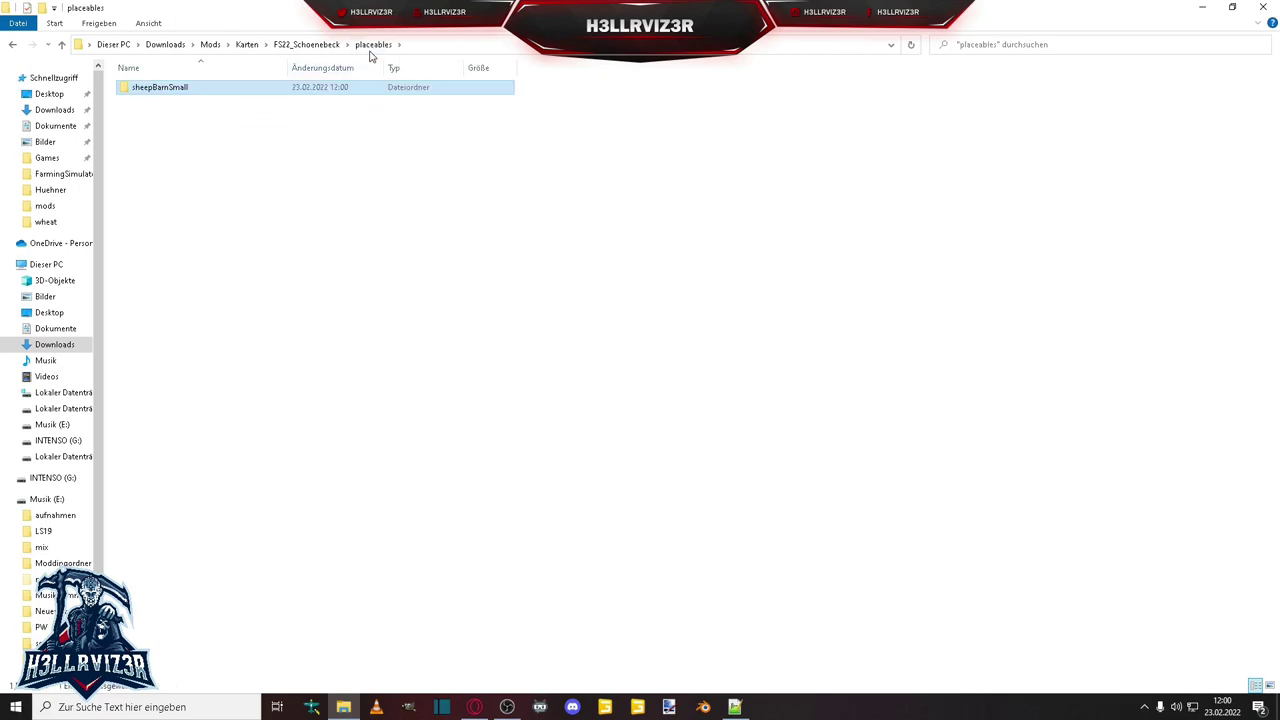
{"action": "left_click", "coordinate": [308, 45]}
{"action": "left_click", "coordinate": [194, 175]}
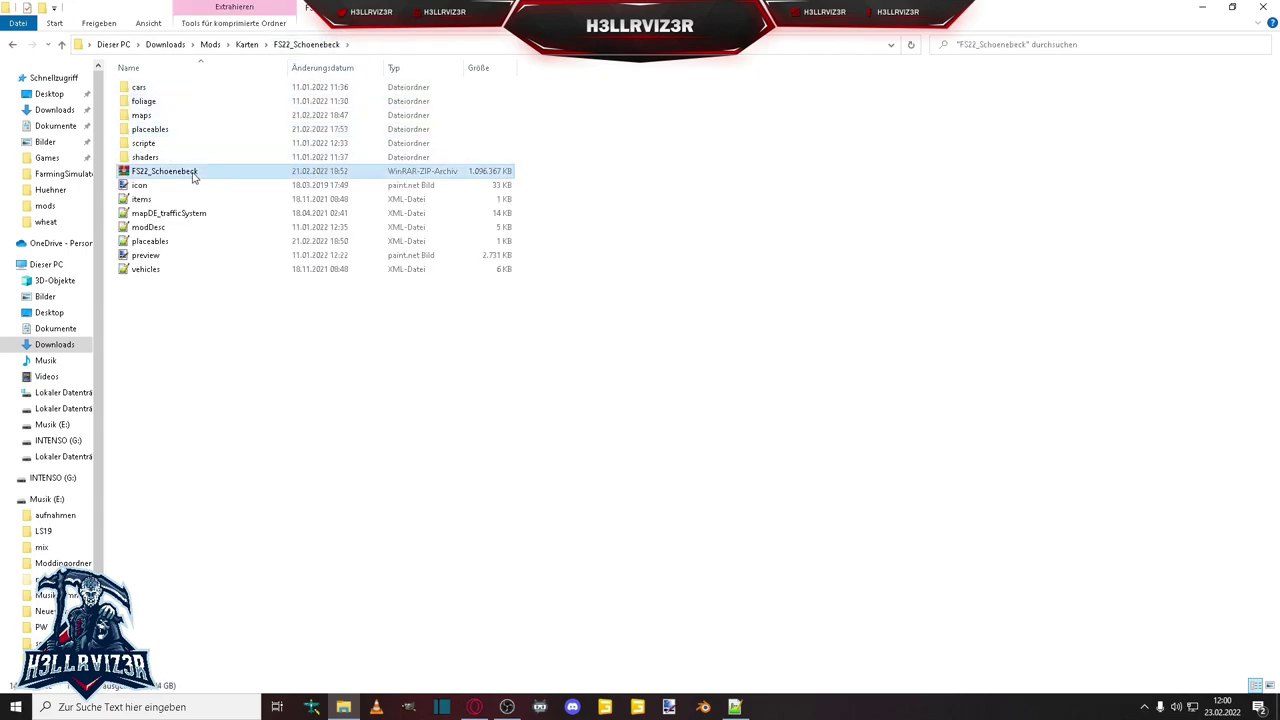
{"action": "key", "text": "Delete"}
Pack all files and folders of the FS22_Schoenebeck folder into a ZIP archive named FS22_Schoenebeck.zip.
{"action": "left_click_drag", "start_coordinate": [297, 360], "coordinate": [131, 88]}
{"action": "right_click", "coordinate": [131, 89]}
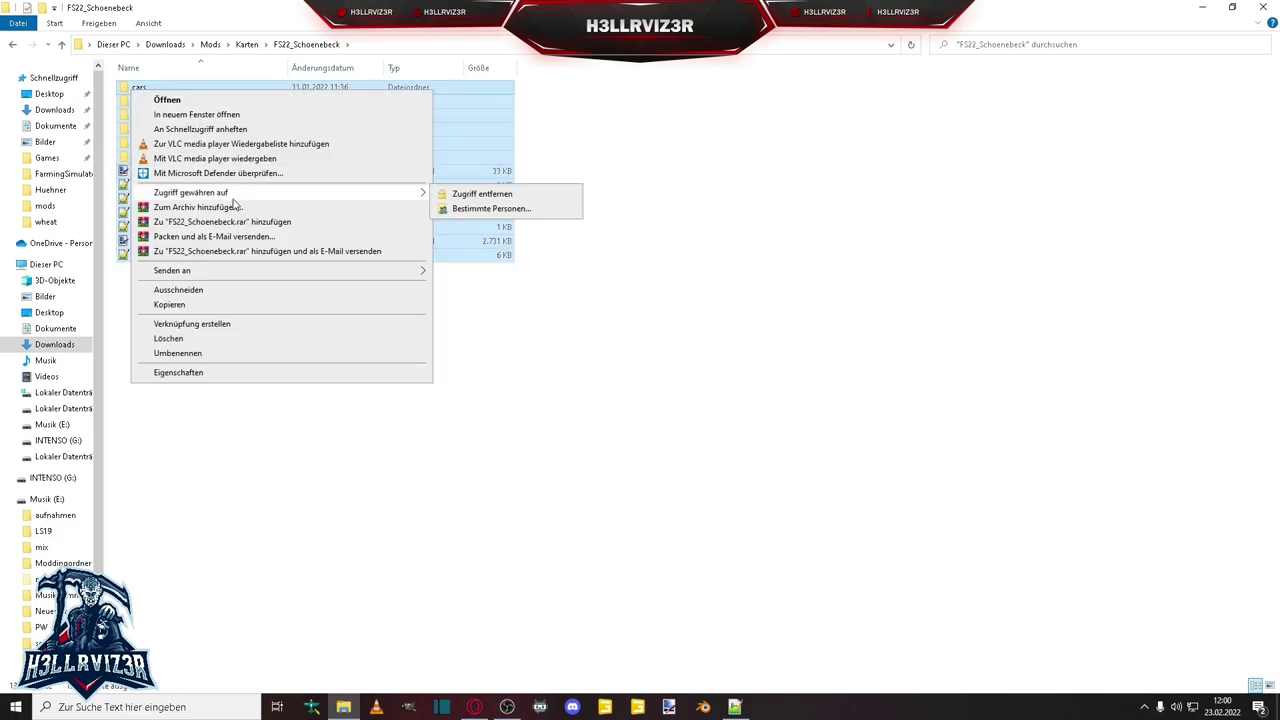
{"action": "left_click", "coordinate": [200, 207]}
{"action": "left_click", "coordinate": [585, 339]}
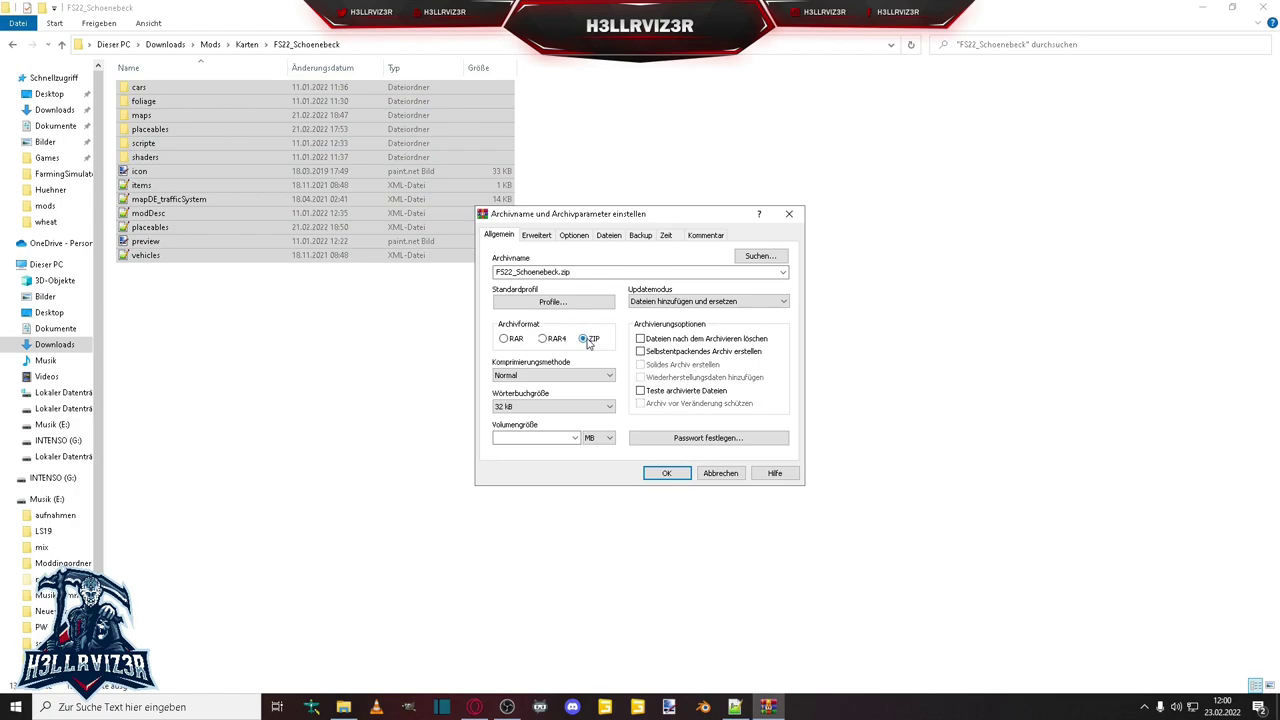
{"action": "left_click", "coordinate": [666, 473]}
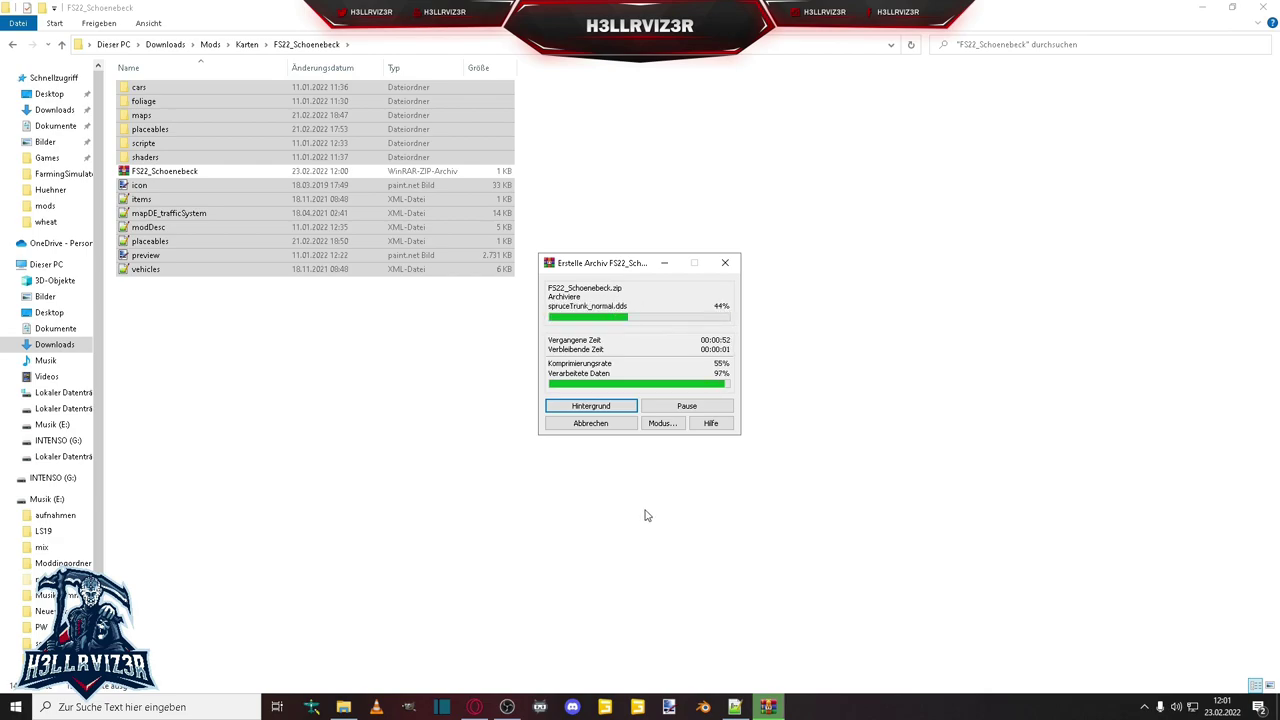
Copy the new FS22_Schoenebeck archive into the FarmingSimulator2022 mods folder, replacing the existing file.
{"action": "left_click", "coordinate": [187, 175]}
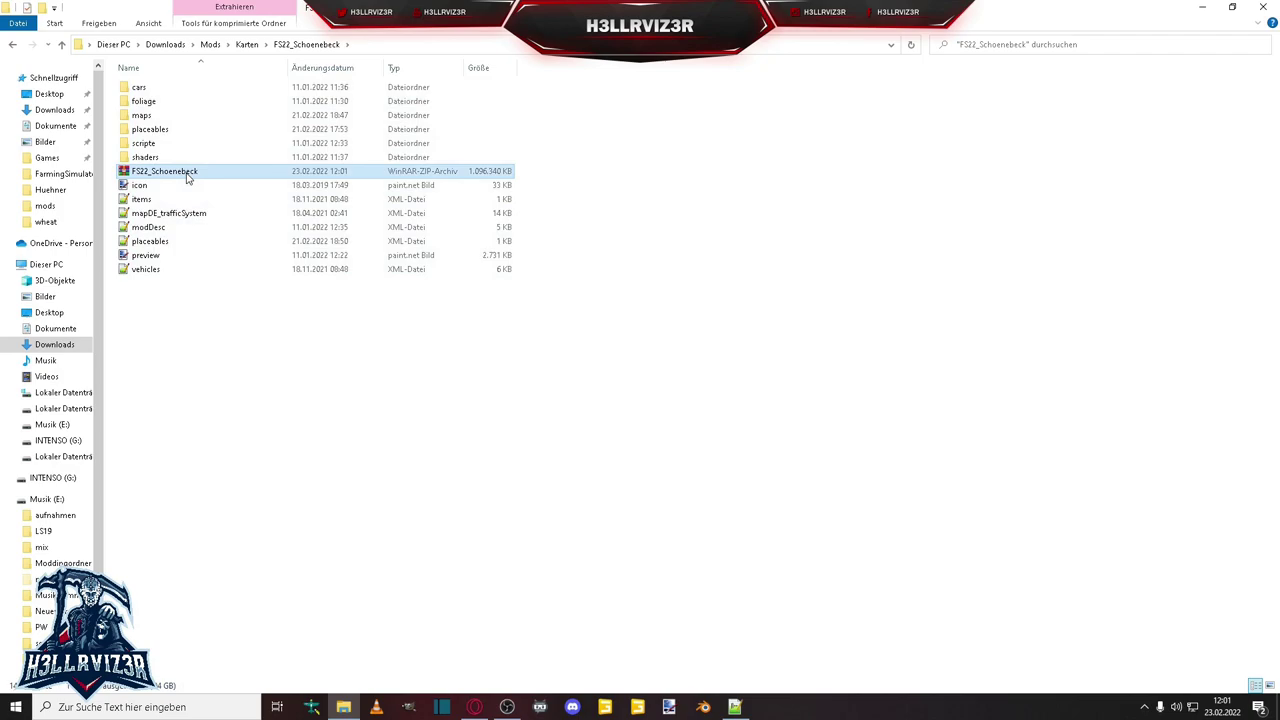
{"action": "left_click", "coordinate": [55, 206]}
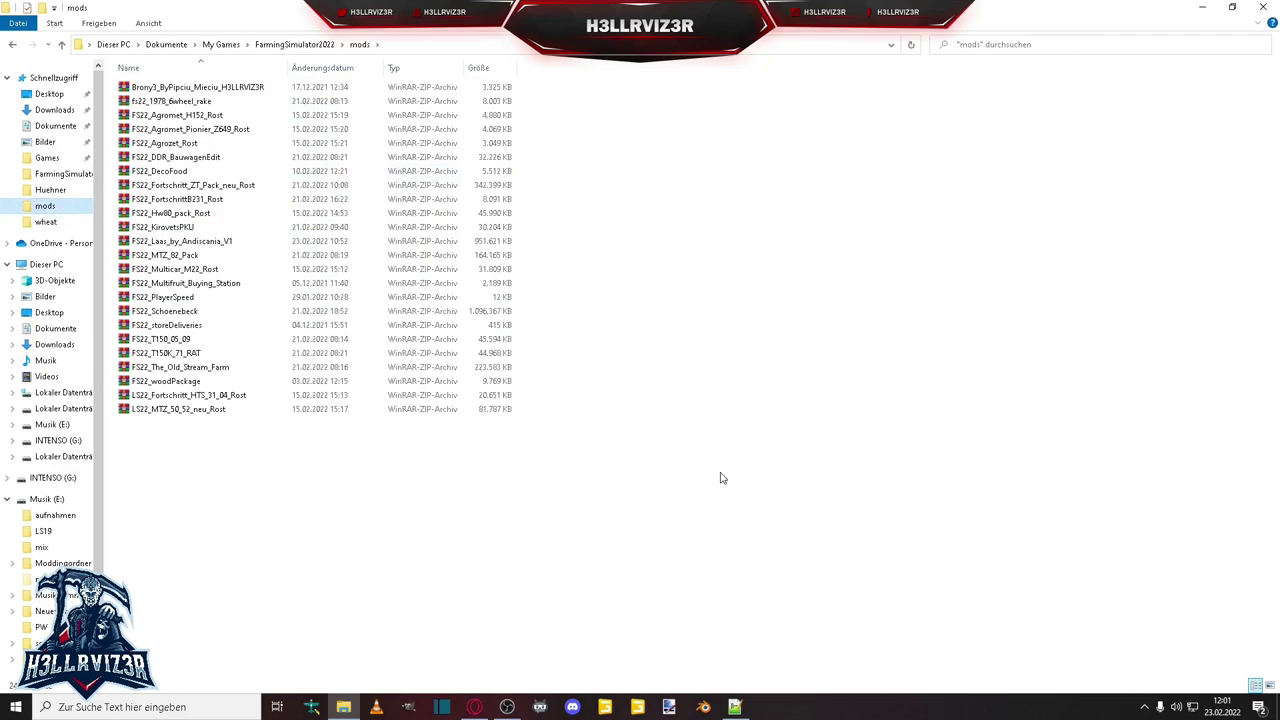
{"action": "key", "text": "ctrl+v"}
{"action": "left_click", "coordinate": [612, 256]}
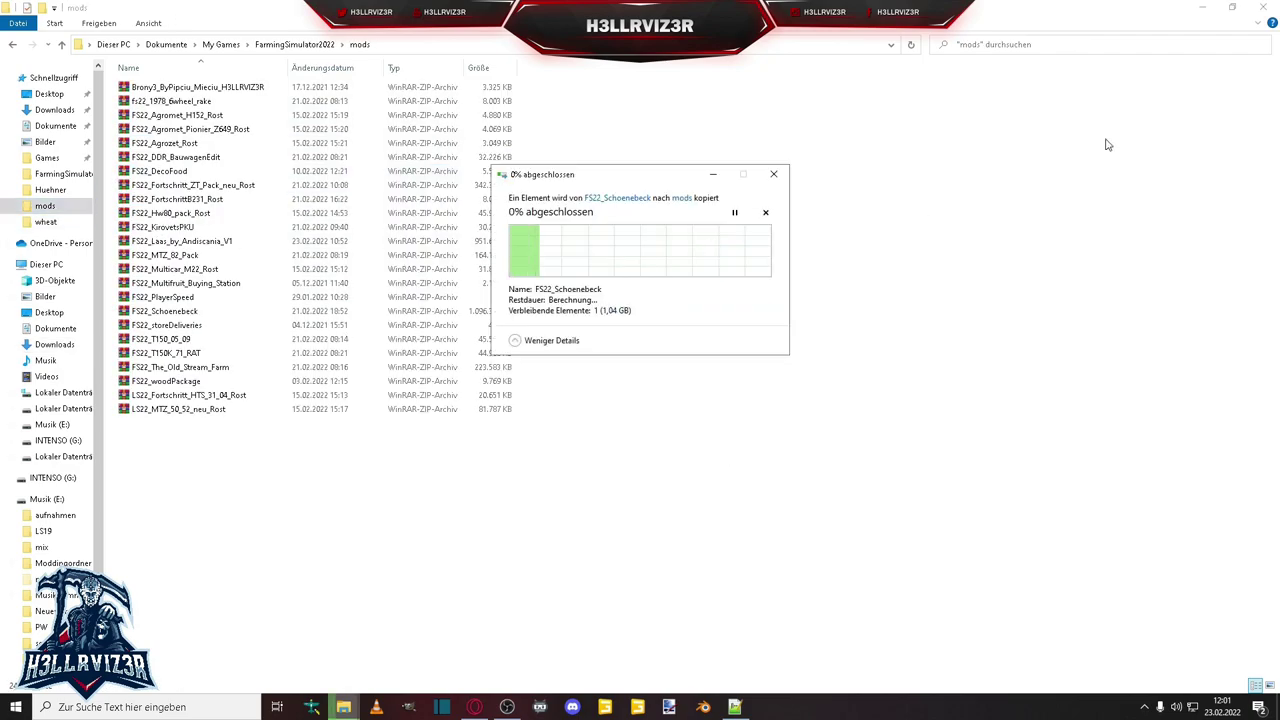
Minimize the open windows and launch Landwirtschafts-Simulator 22 from the desktop.
{"action": "left_click", "coordinate": [1203, 7]}
{"action": "left_click", "coordinate": [1203, 7]}
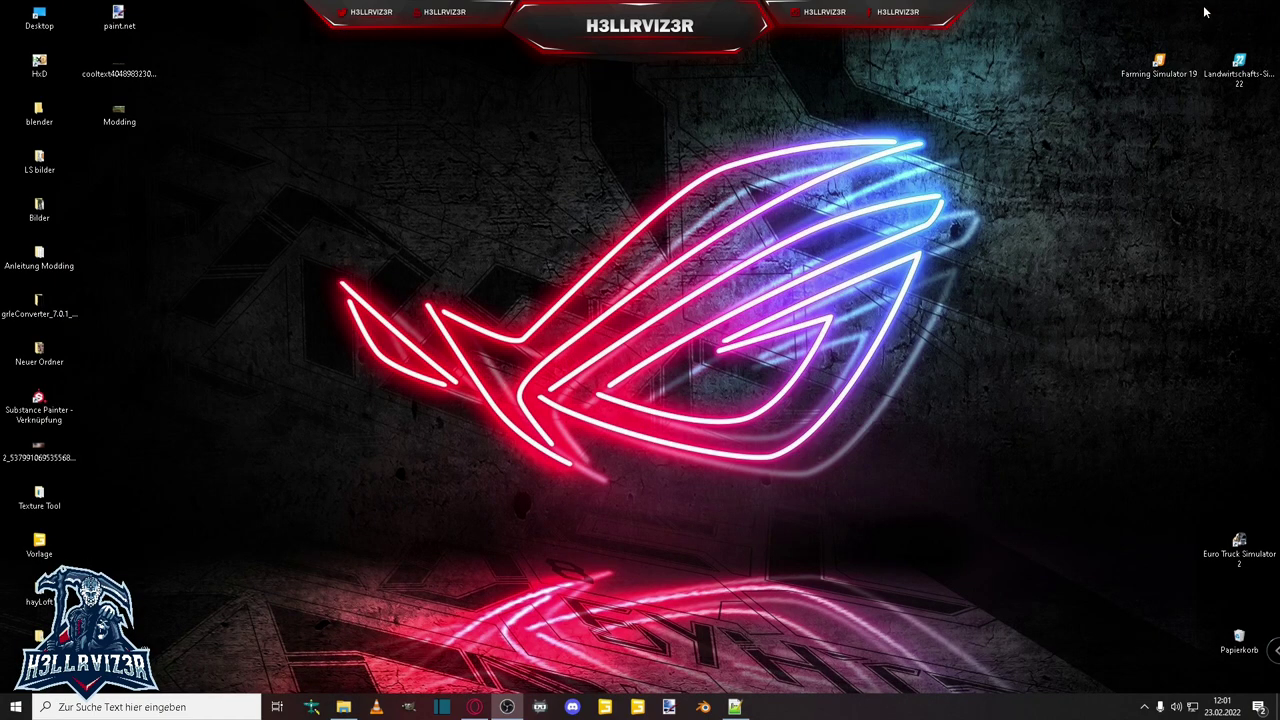
{"action": "double_click", "coordinate": [1238, 62]}
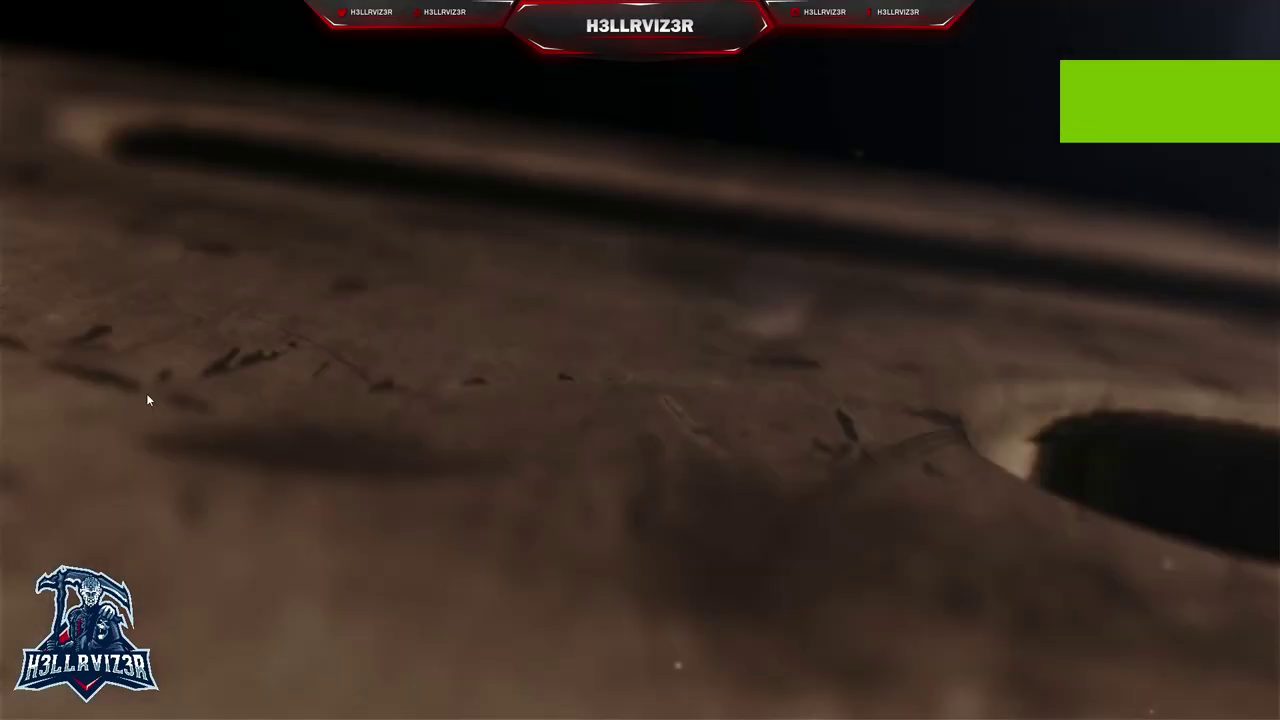
Start a career game on the Schoenebeck map, keeping the listed mods selected.
{"action": "left_click", "coordinate": [161, 415]}
{"action": "left_click", "coordinate": [161, 415]}
{"action": "left_click", "coordinate": [603, 396]}
{"action": "left_click", "coordinate": [370, 426]}
{"action": "scroll", "coordinate": [372, 436], "scroll_direction": "down", "scroll_amount": 4}
{"action": "left_click", "coordinate": [80, 680]}
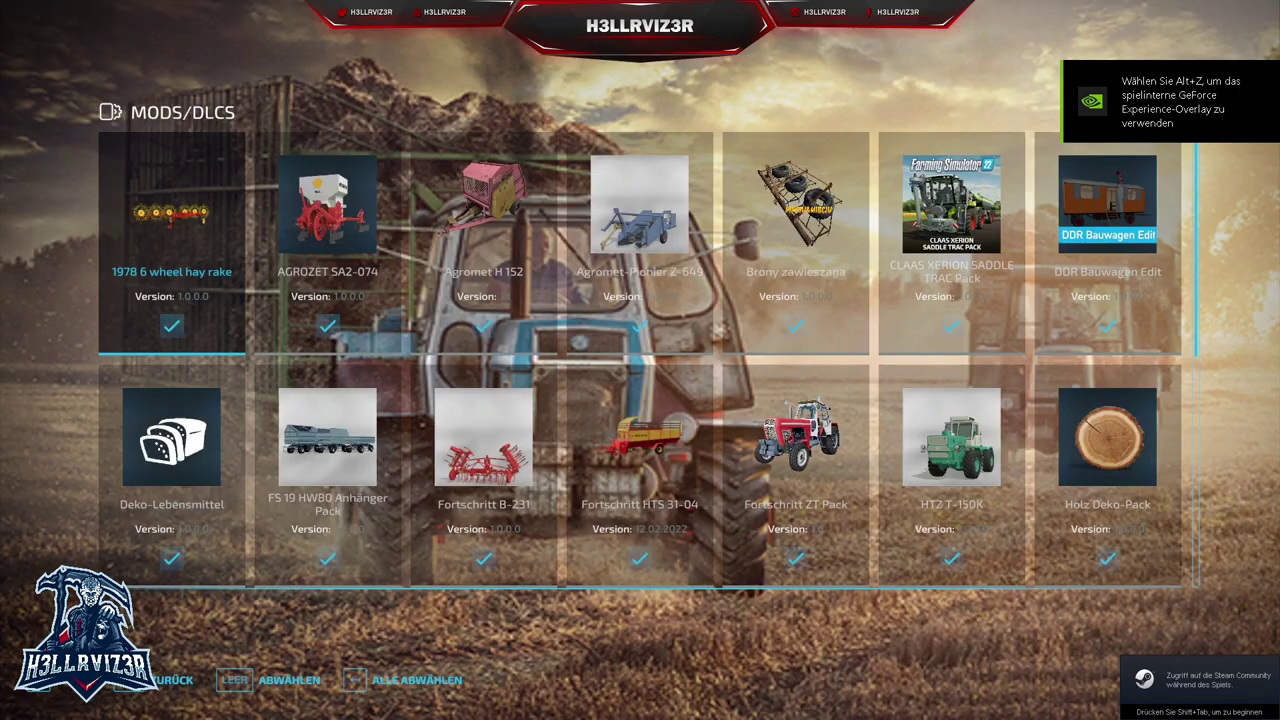
{"action": "left_click", "coordinate": [80, 680]}
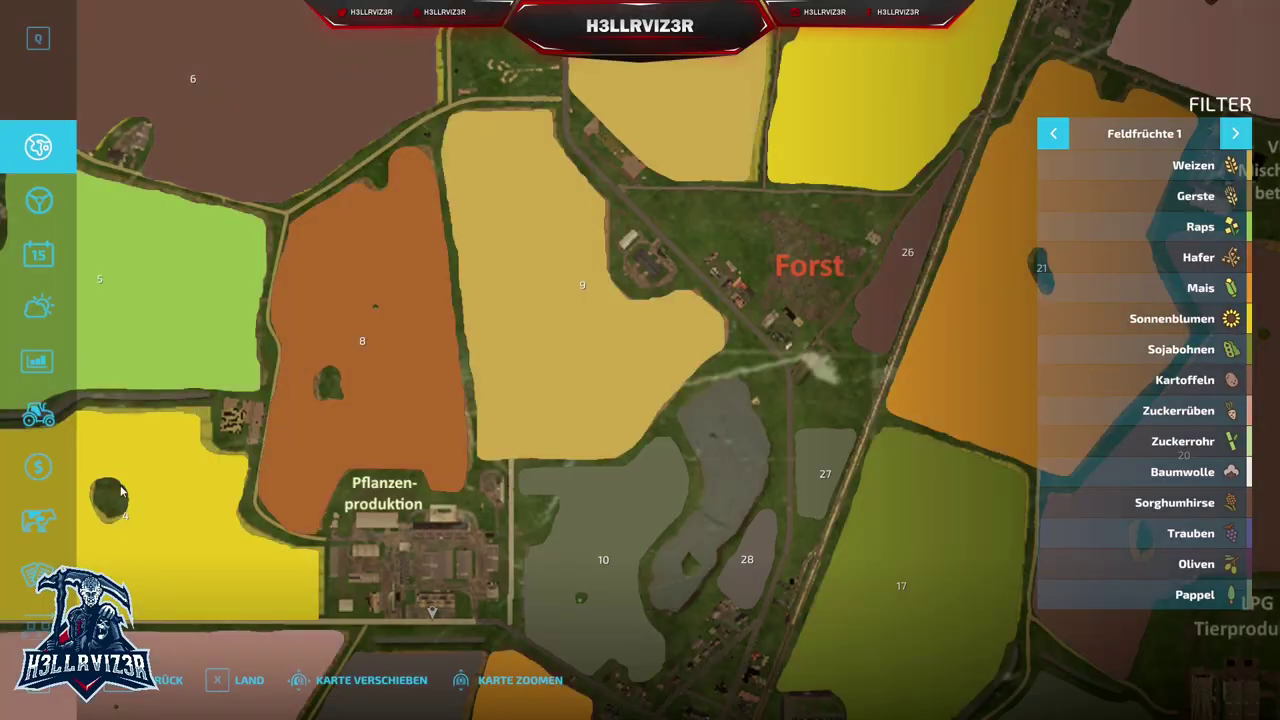
Buy the plot of land just south of Kolrep on the farmland map and return to the map overview.
{"action": "key", "text": "x"}
{"action": "left_click", "coordinate": [492, 339]}
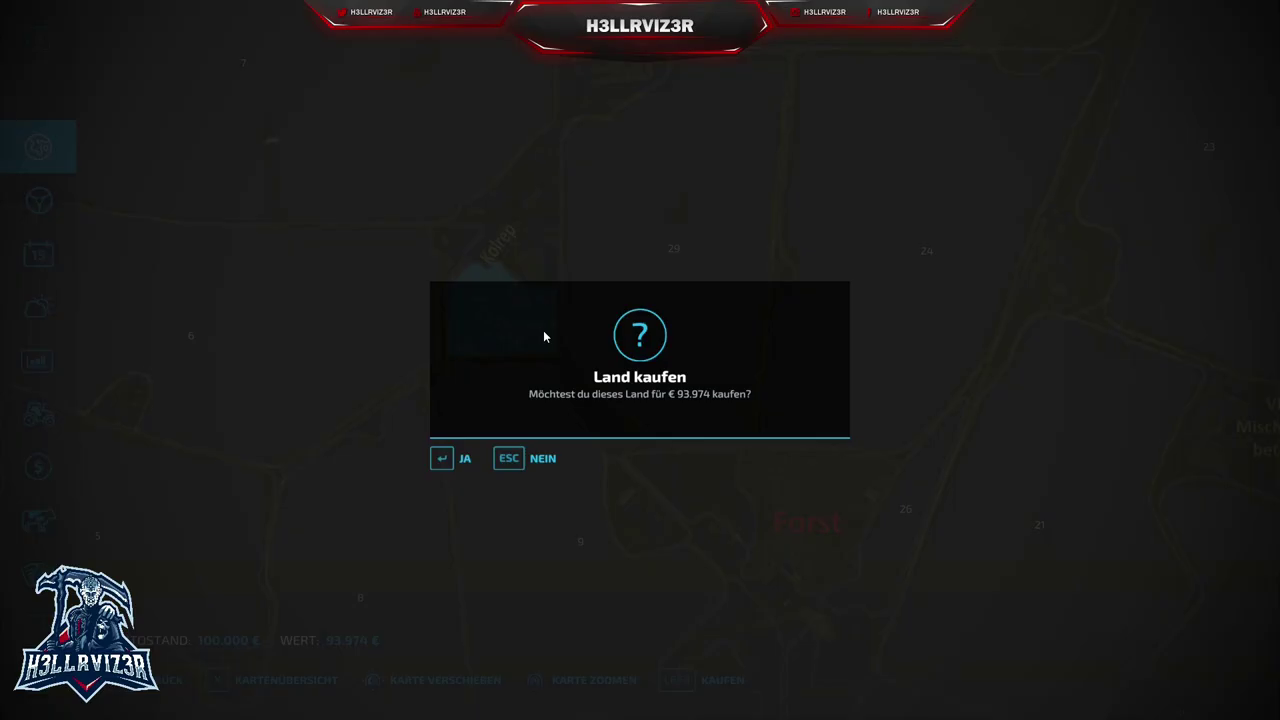
{"action": "left_click", "coordinate": [441, 457]}
{"action": "key", "text": "x"}
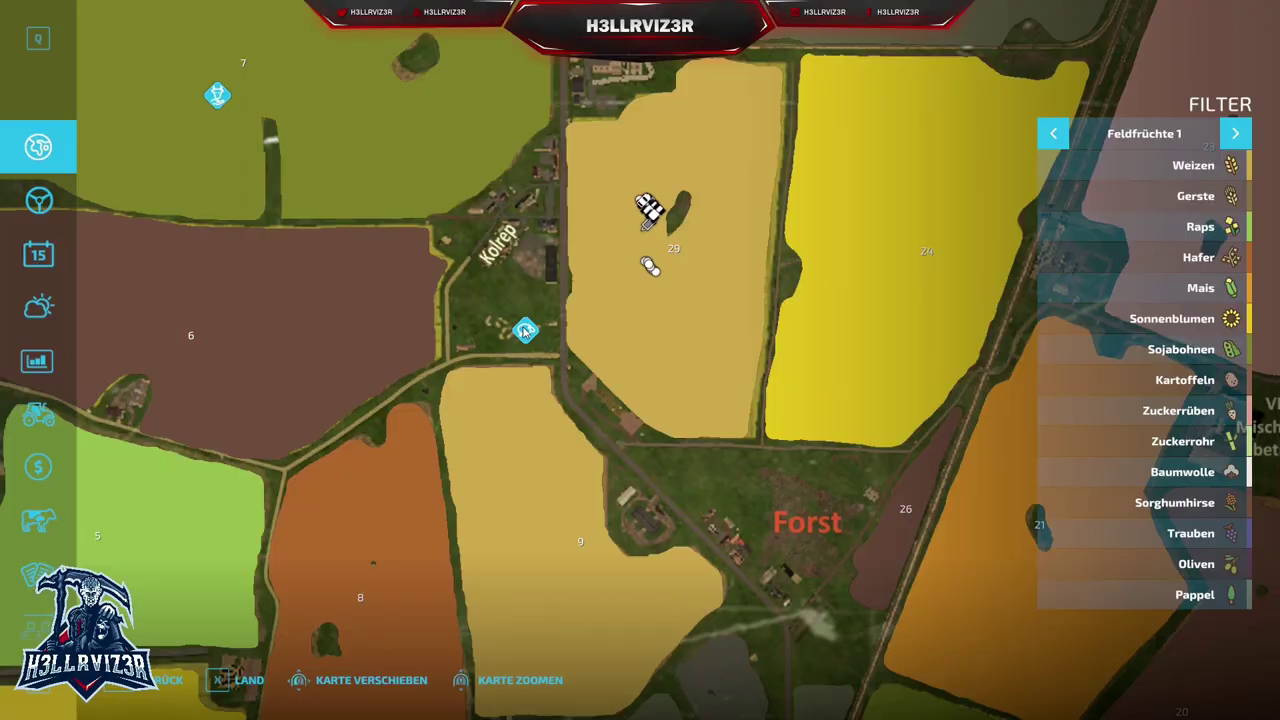
Visit the Schafweide from its map marker and walk around the pasture to inspect its animal, water and feed markers and troughs.
{"action": "left_click", "coordinate": [526, 330]}
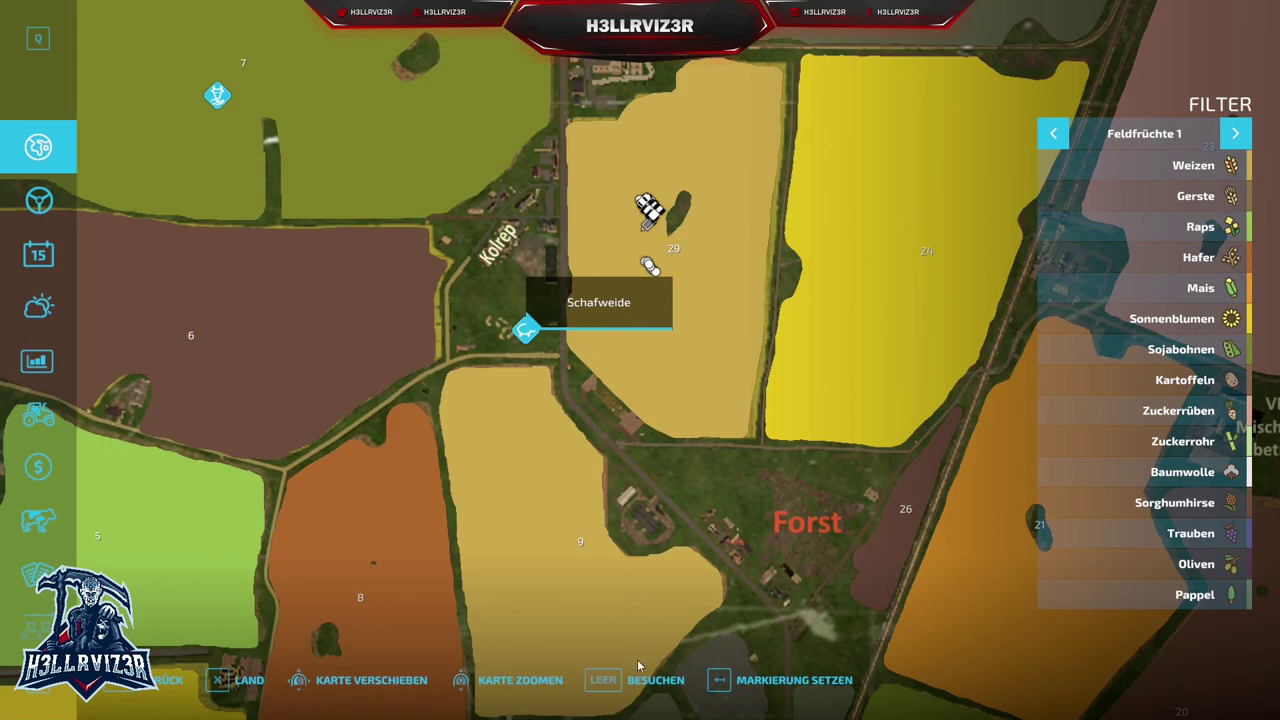
{"action": "left_click", "coordinate": [650, 681]}
{"action": "key", "text": "d"}
{"action": "key", "text": "s"}
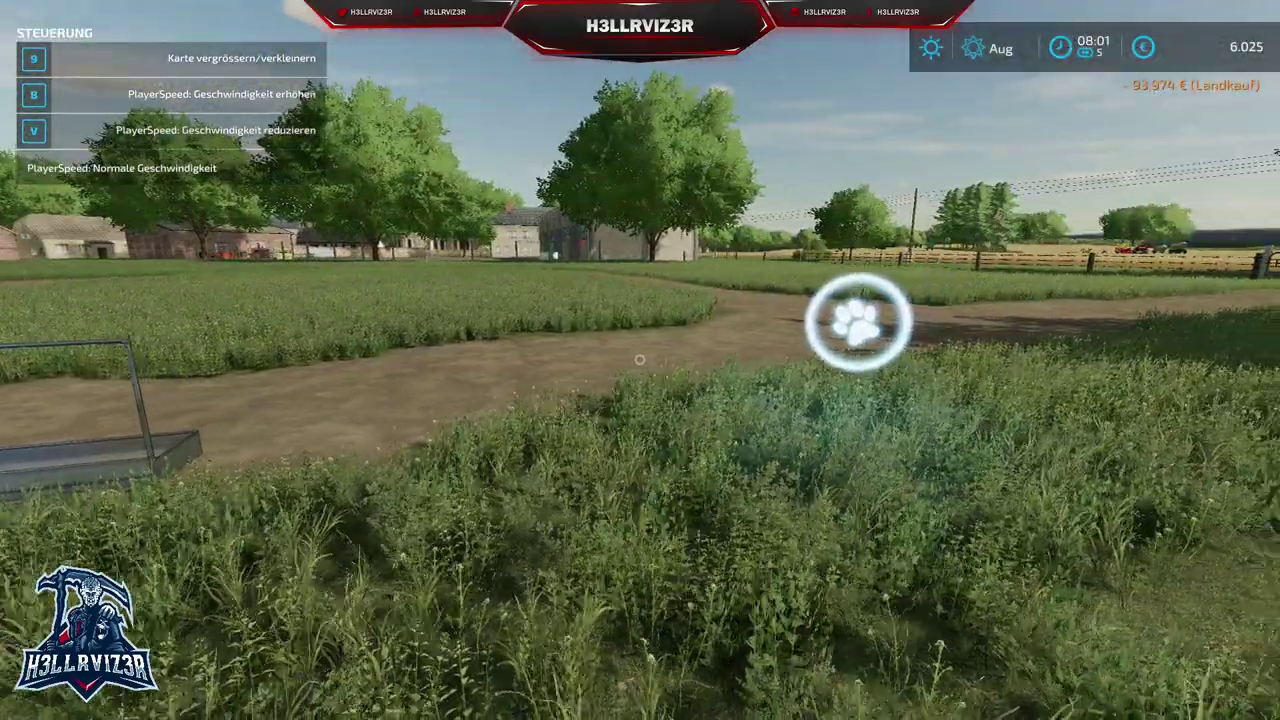
{"action": "key", "text": "w"}
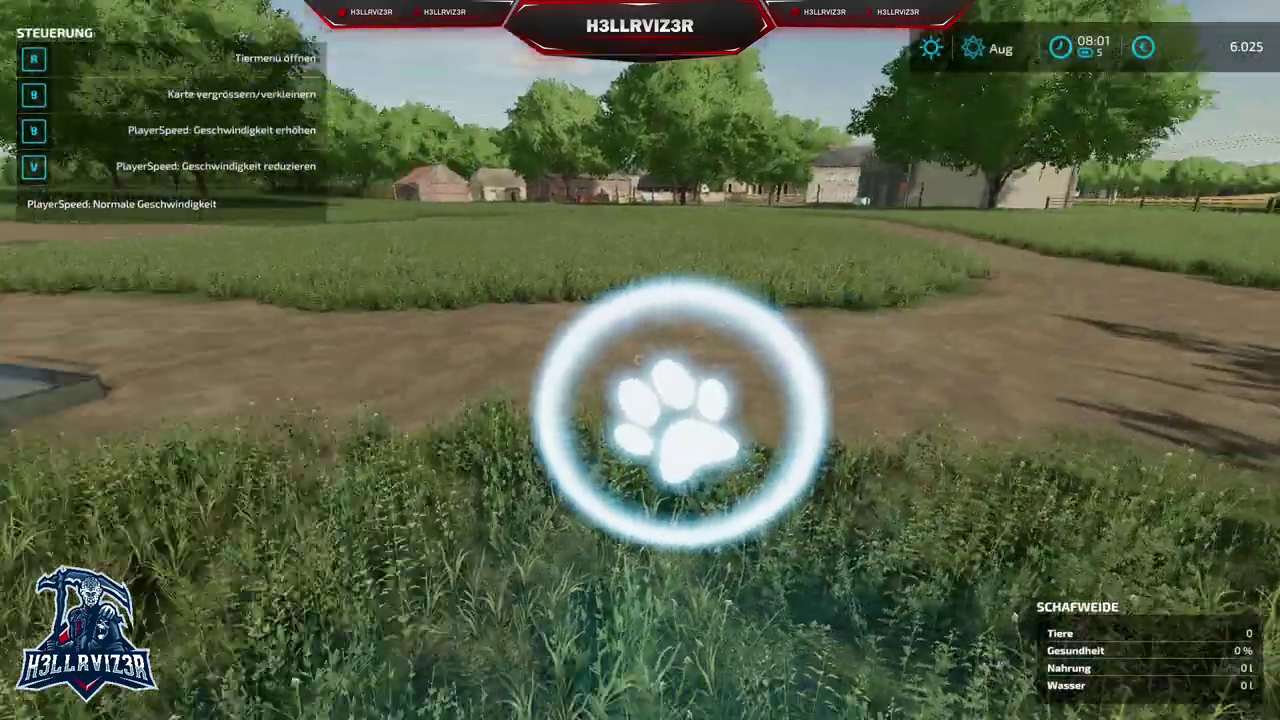
{"action": "key", "text": "a"}
{"action": "key", "text": "w"}
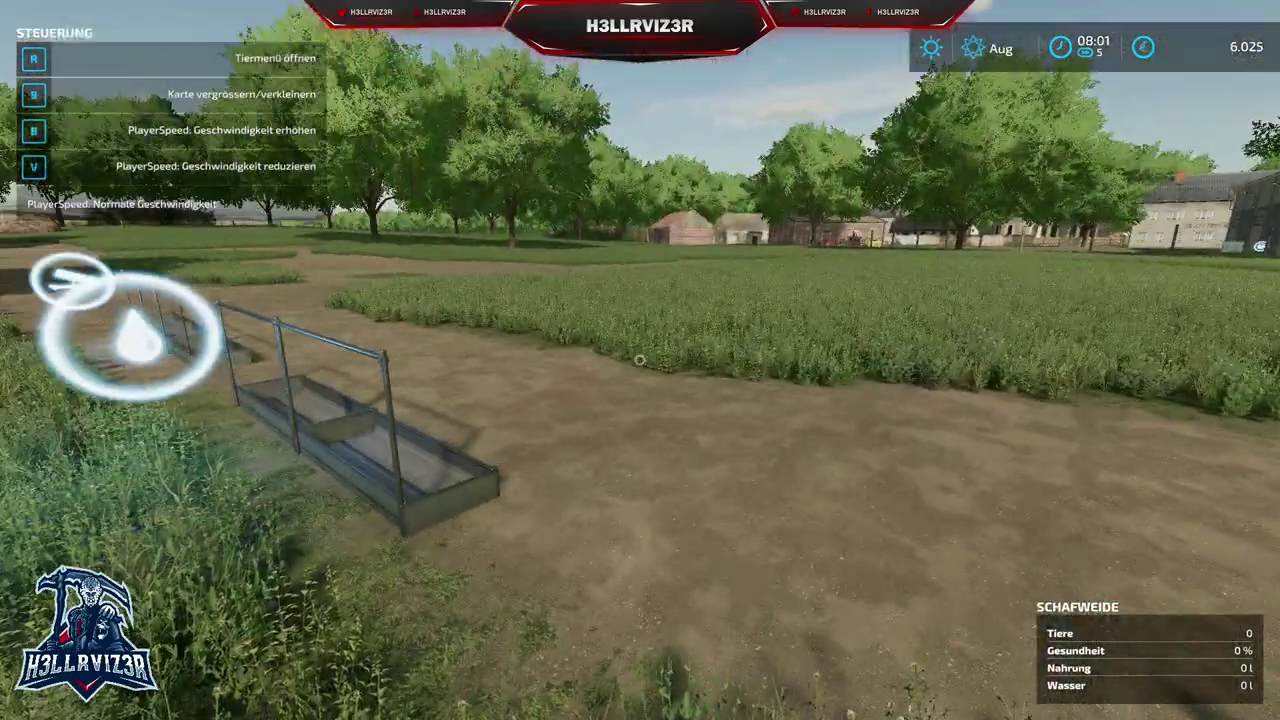
{"action": "key", "text": "w"}
{"action": "key", "text": "w"}
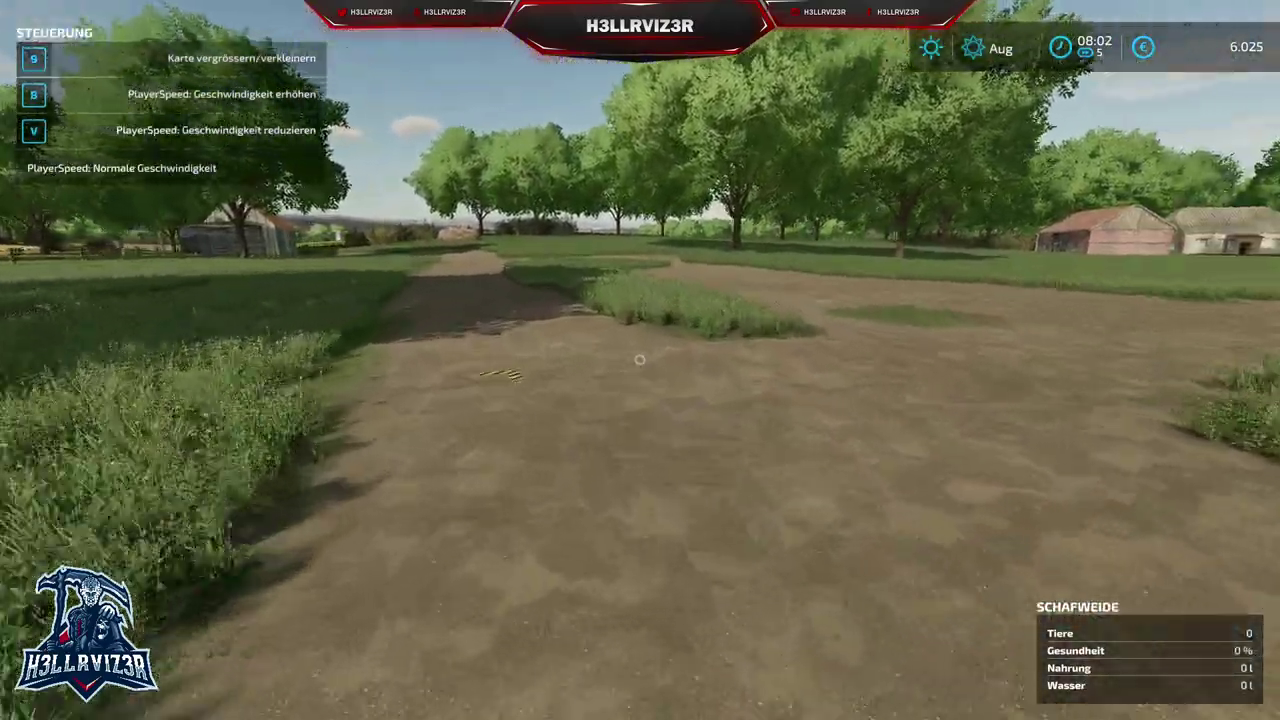
Continue along the pasture's dirt paths to examine the ground, vegetation and yellow pallet markings around the troughs.
{"action": "key", "text": "w"}
{"action": "key", "text": "w"}
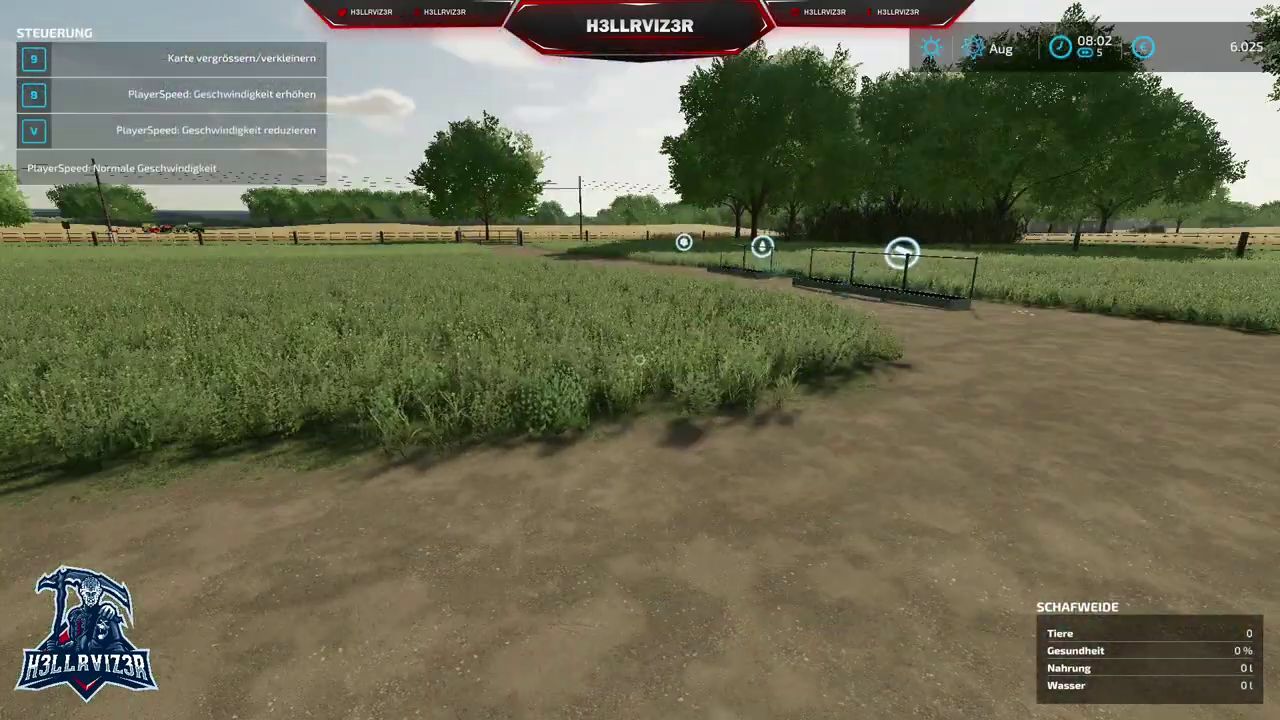
{"action": "key", "text": "w"}
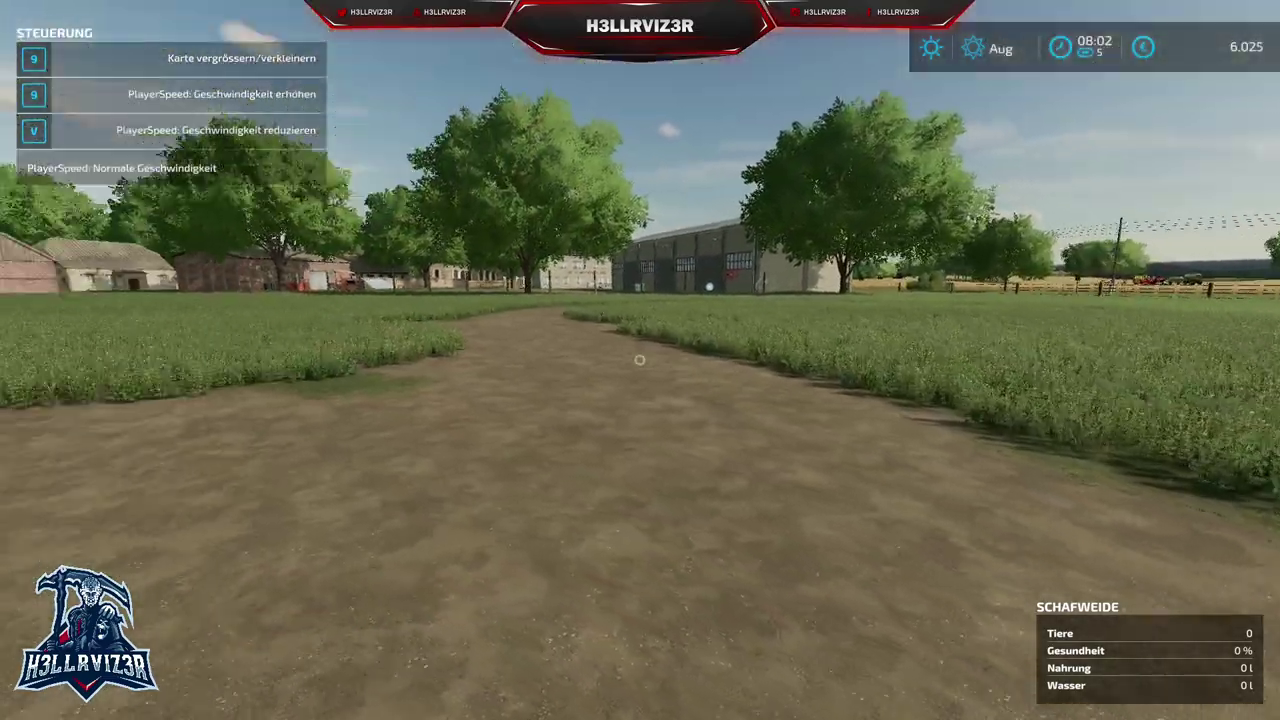
{"action": "key", "text": "w"}
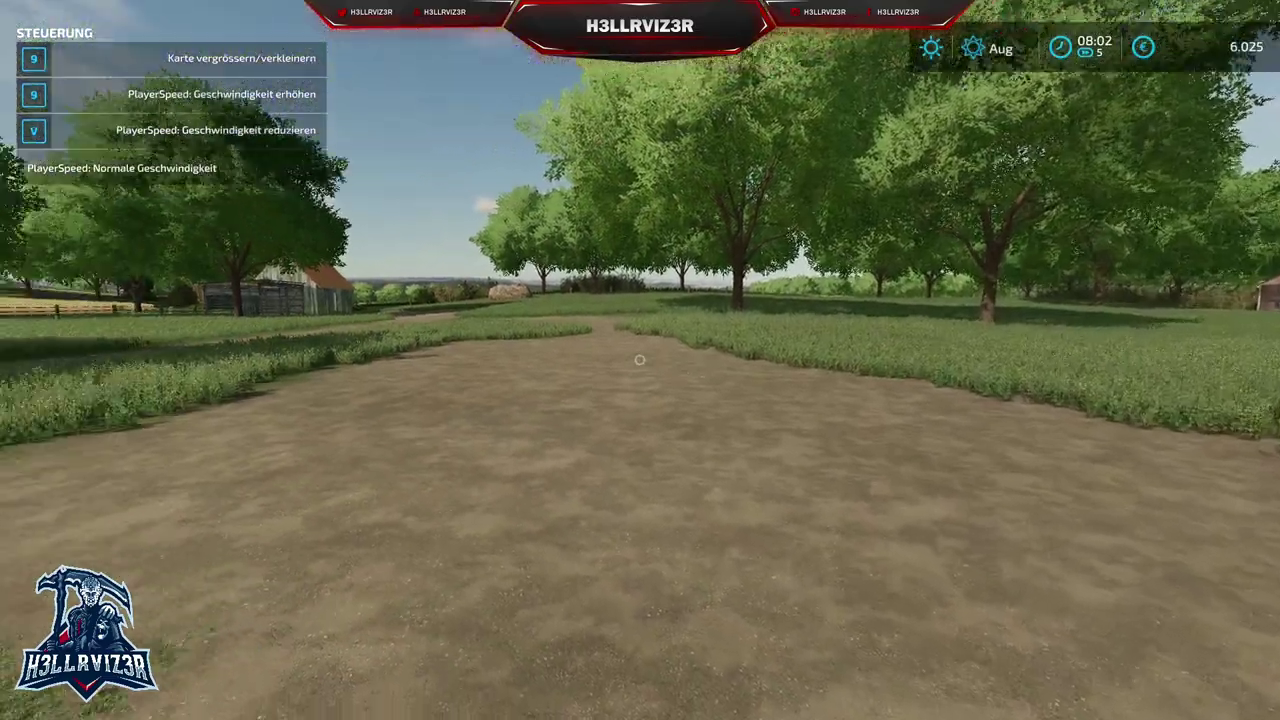
{"action": "key", "text": "w"}
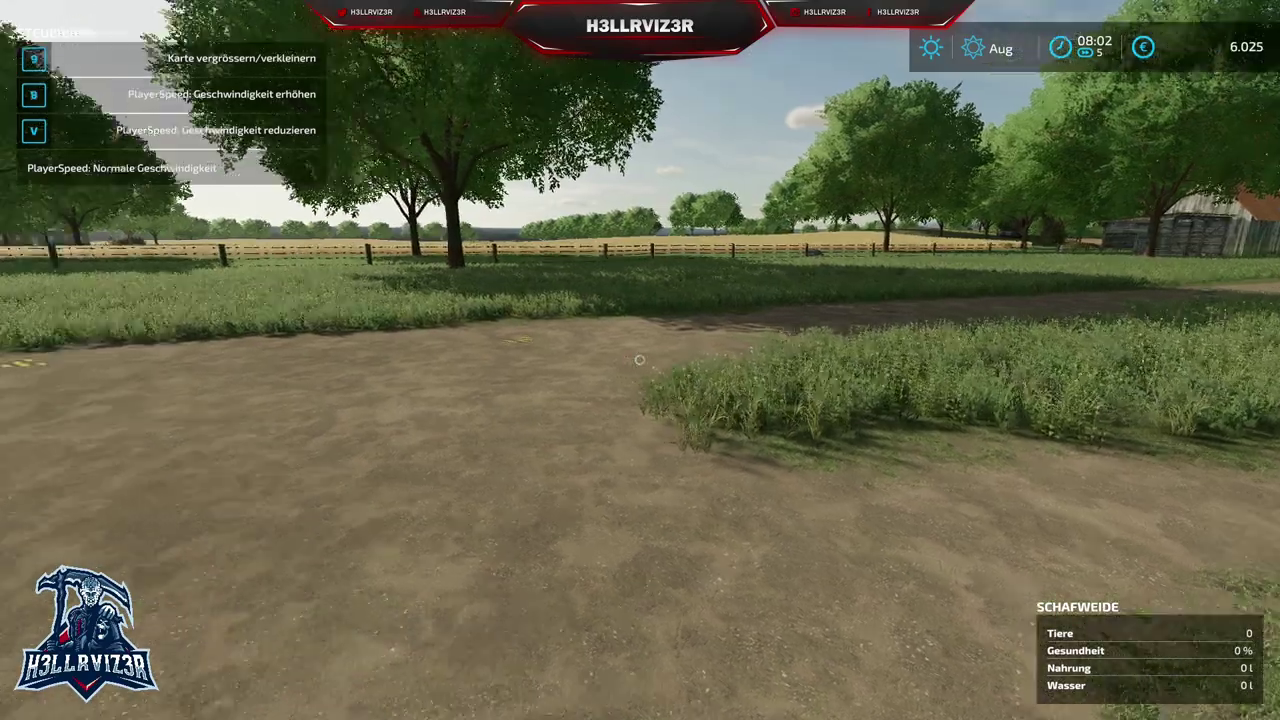
{"action": "key", "text": "w"}
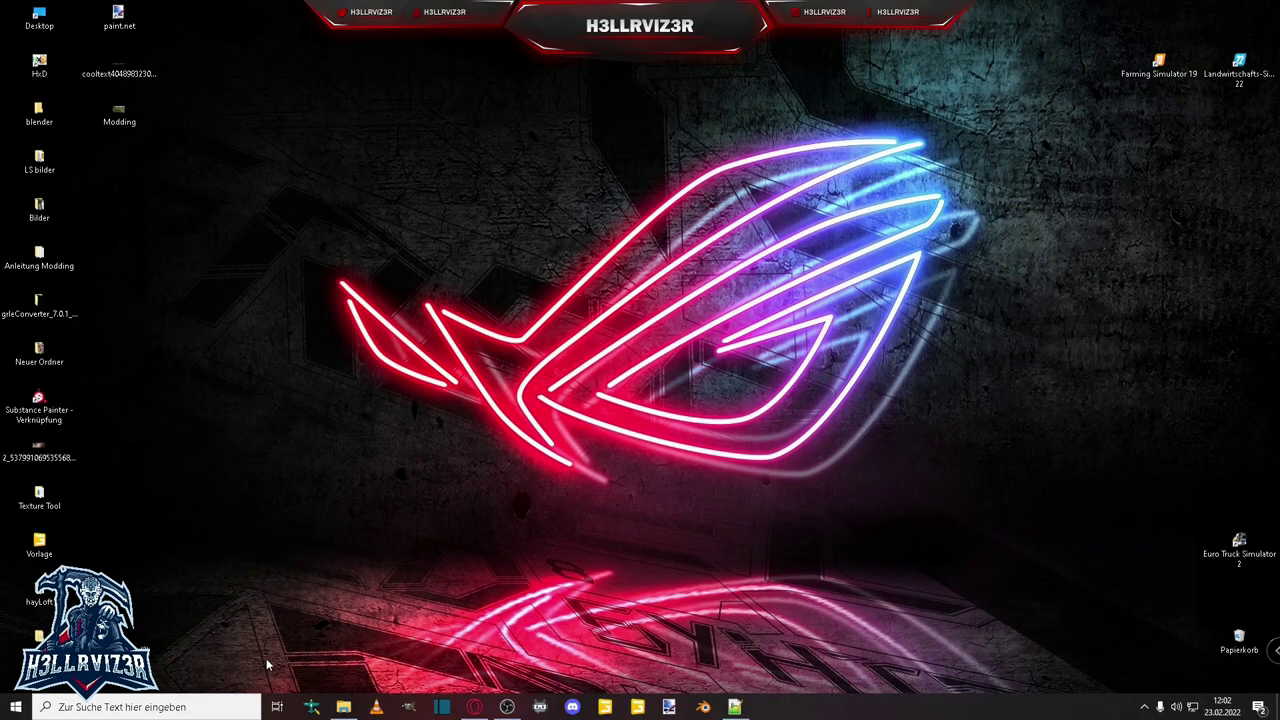
Switch to the file explorer and open the FS22_Schoenebeck map i3d from the maps folder in GIANTS Editor 9.0.2.
{"action": "left_click", "coordinate": [345, 706]}
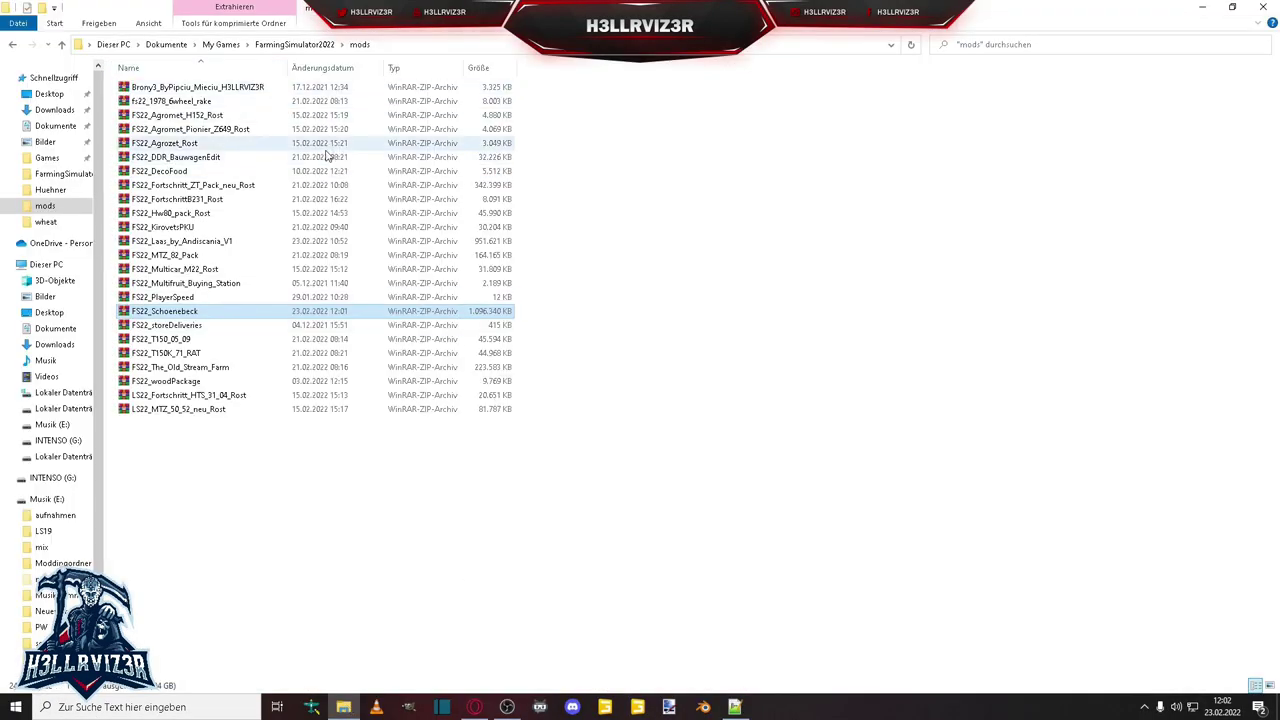
{"action": "key", "text": "alt+Left"}
{"action": "double_click", "coordinate": [145, 116]}
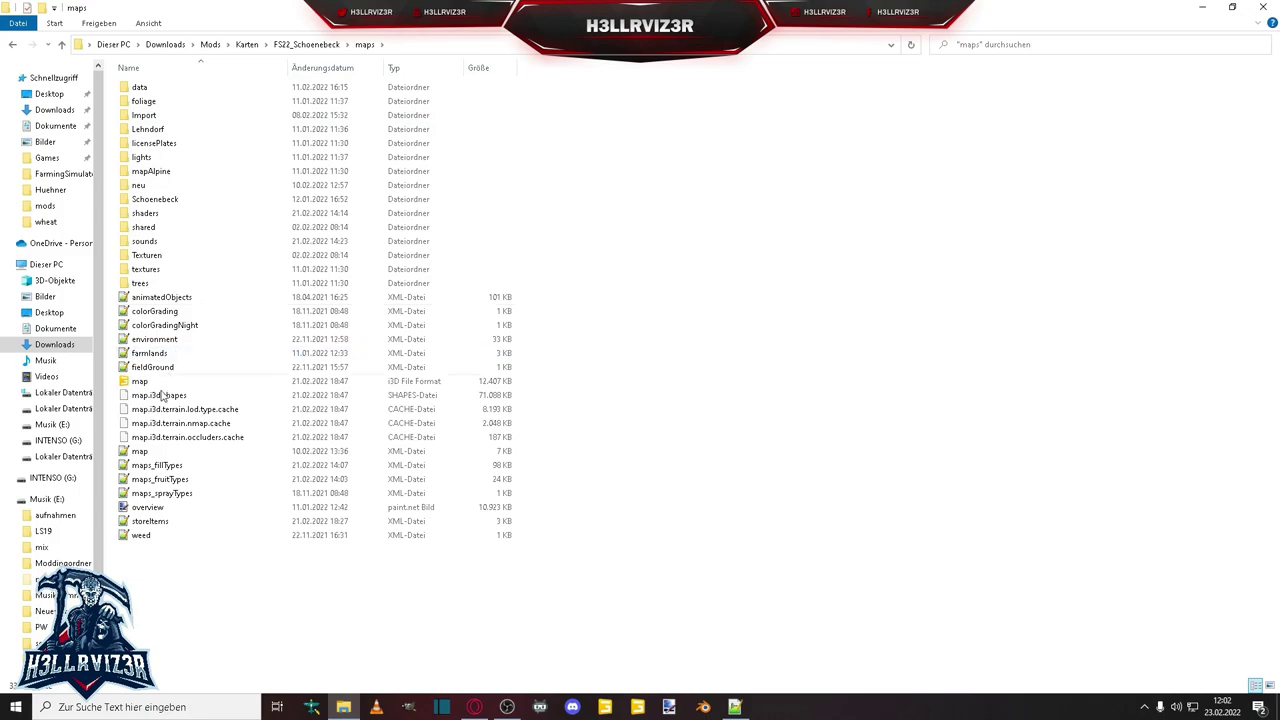
{"action": "double_click", "coordinate": [140, 381]}
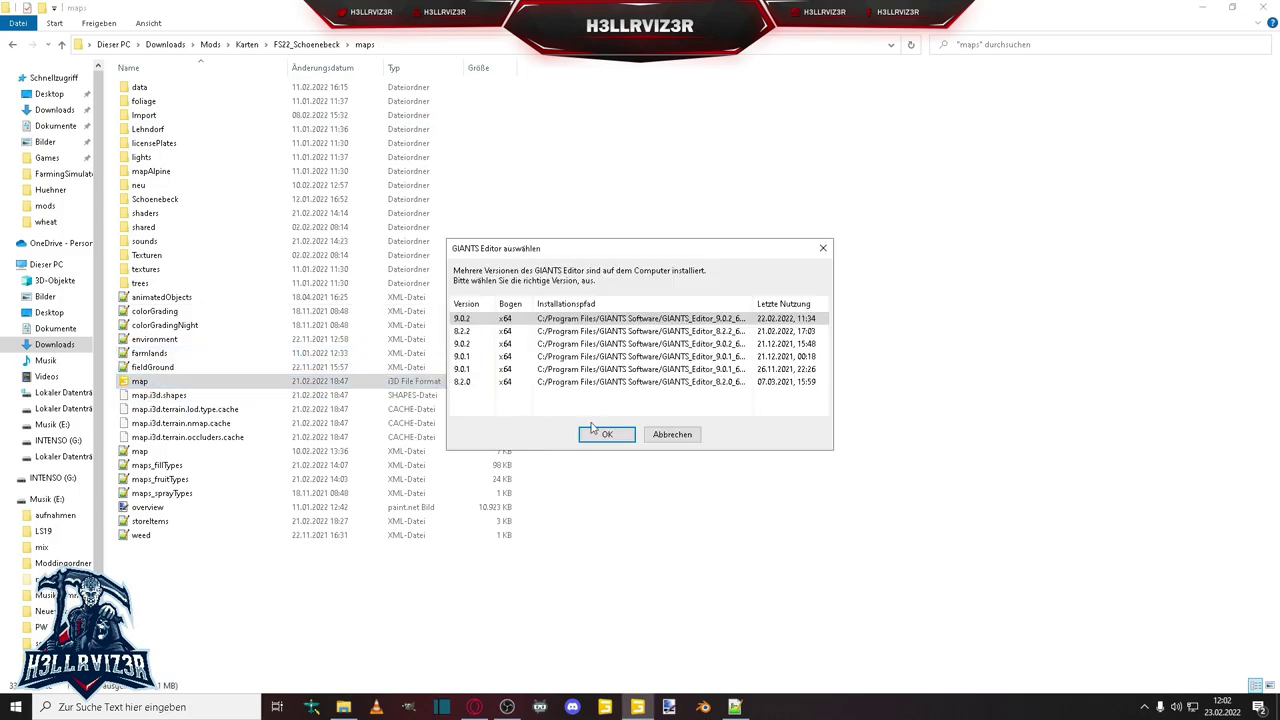
{"action": "left_click", "coordinate": [604, 435]}
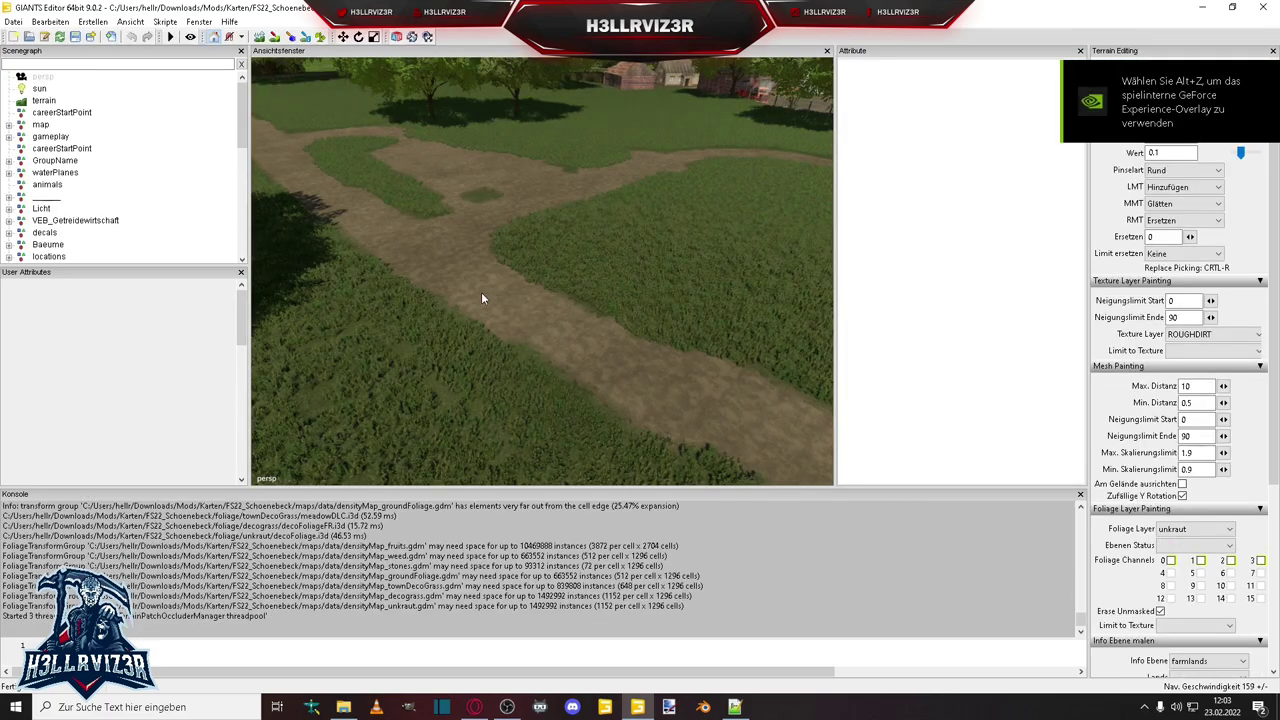
{"action": "left_click_drag", "start_coordinate": [531, 290], "coordinate": [562, 275], "text": "alt"}
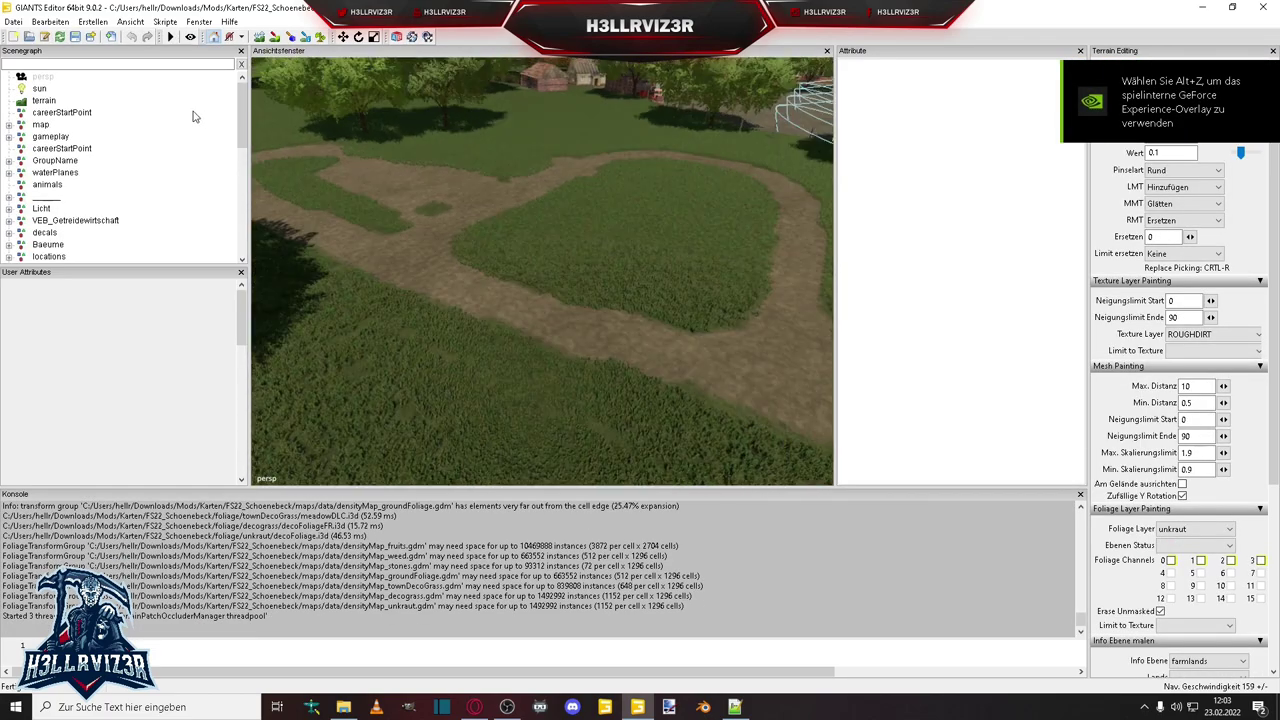
Import the sheepBarnSmall i3d from the placeables/sheepBarnSmall folder into the map scene.
{"action": "left_click", "coordinate": [111, 36]}
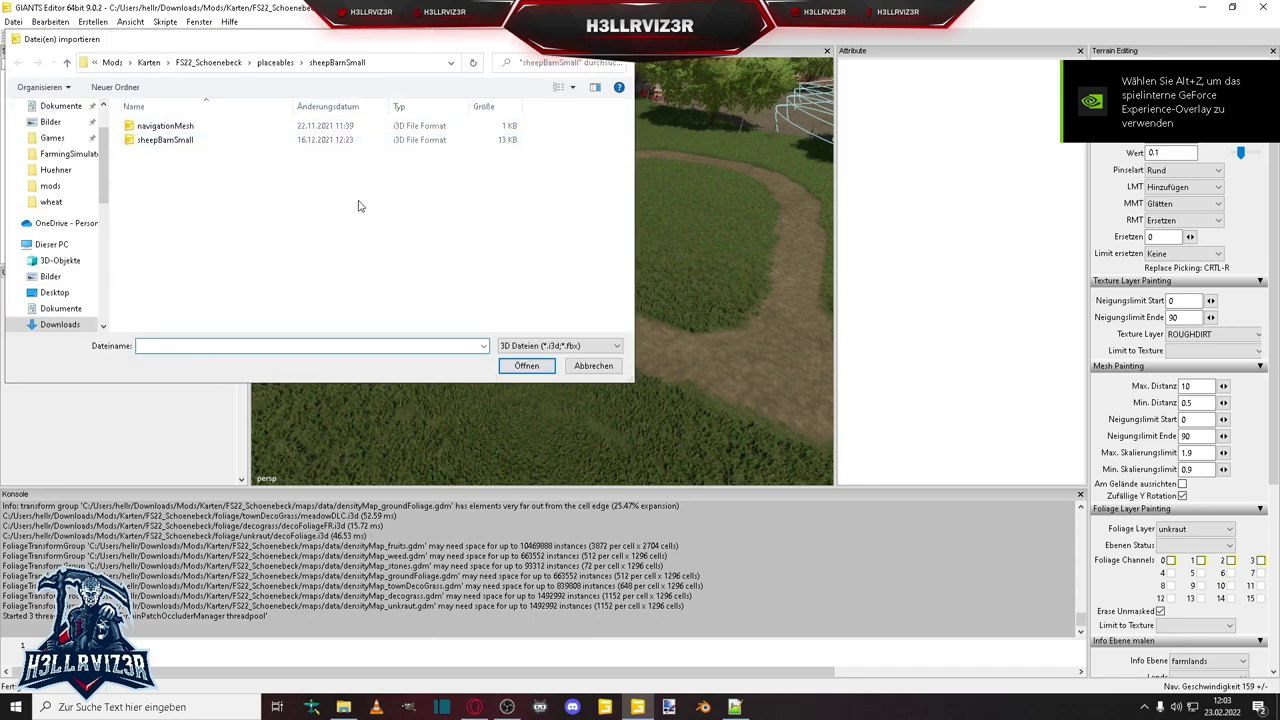
{"action": "left_click", "coordinate": [178, 142]}
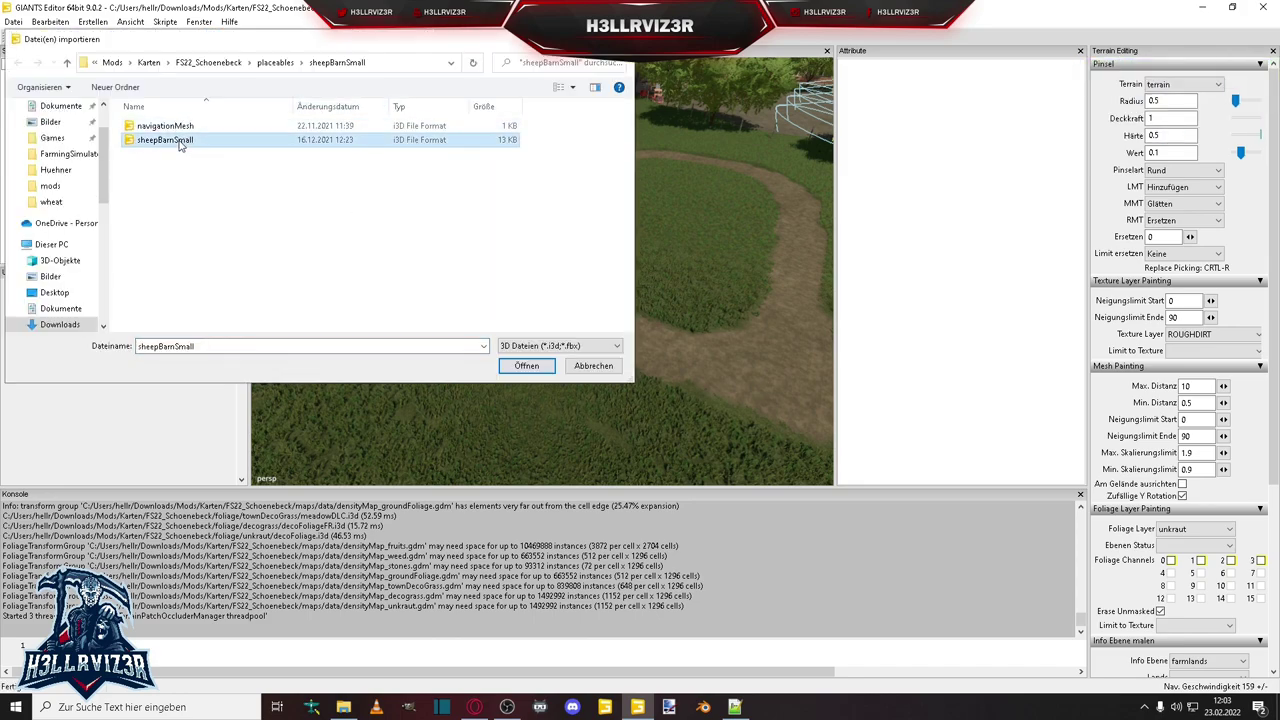
{"action": "left_click", "coordinate": [527, 366]}
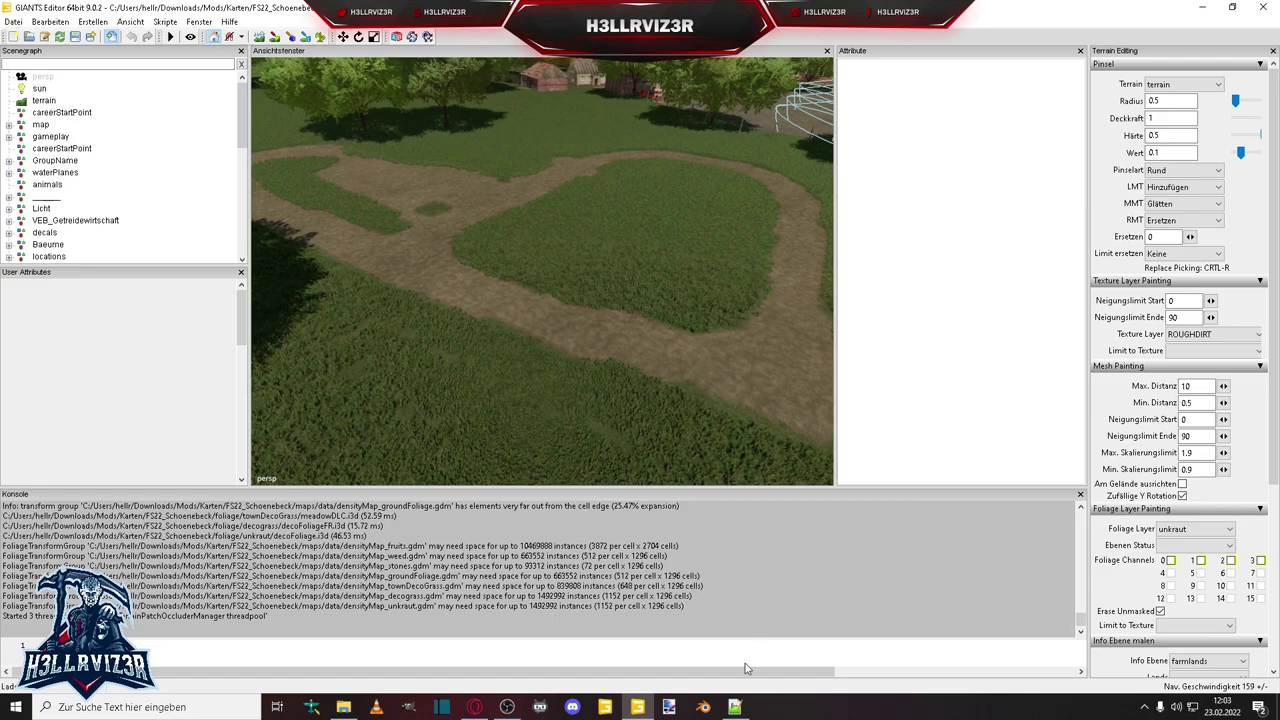
Copy the barn's X position from placeables.xml in Notepad++ and set sheepBarnSmall's X translation to -159.714 in GIANTS Editor.
{"action": "left_click", "coordinate": [735, 707]}
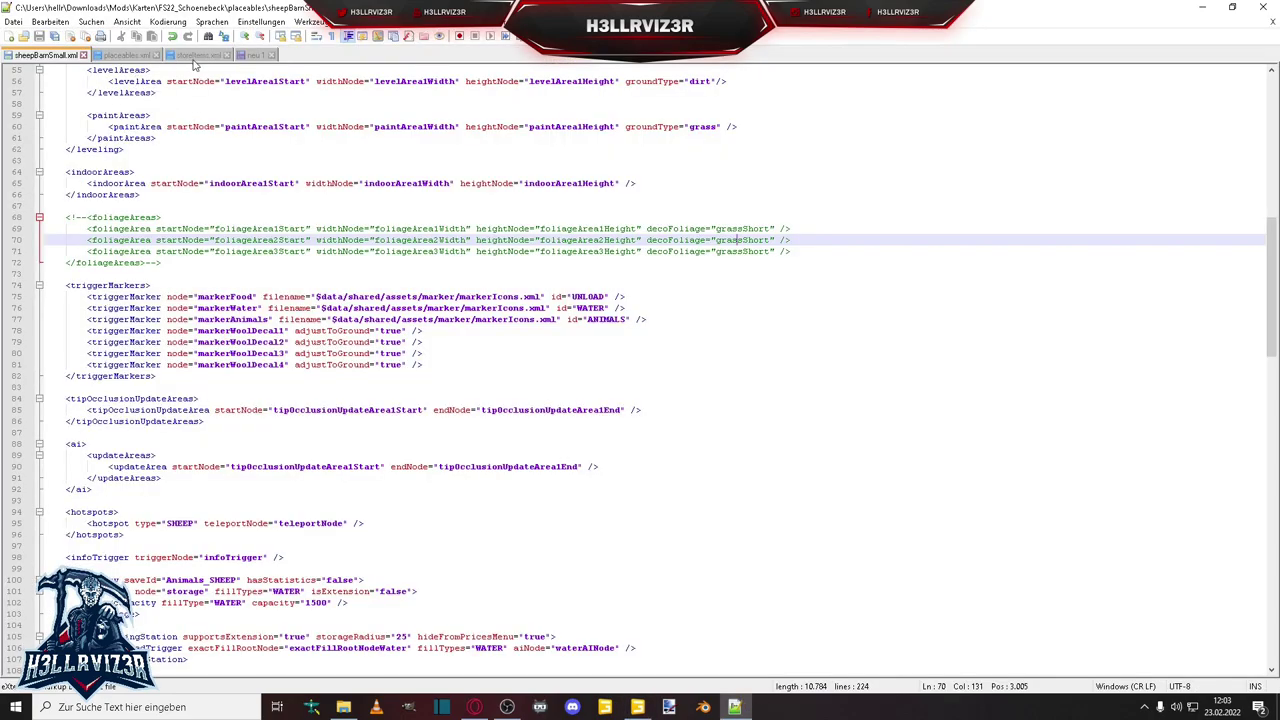
{"action": "left_click", "coordinate": [118, 57]}
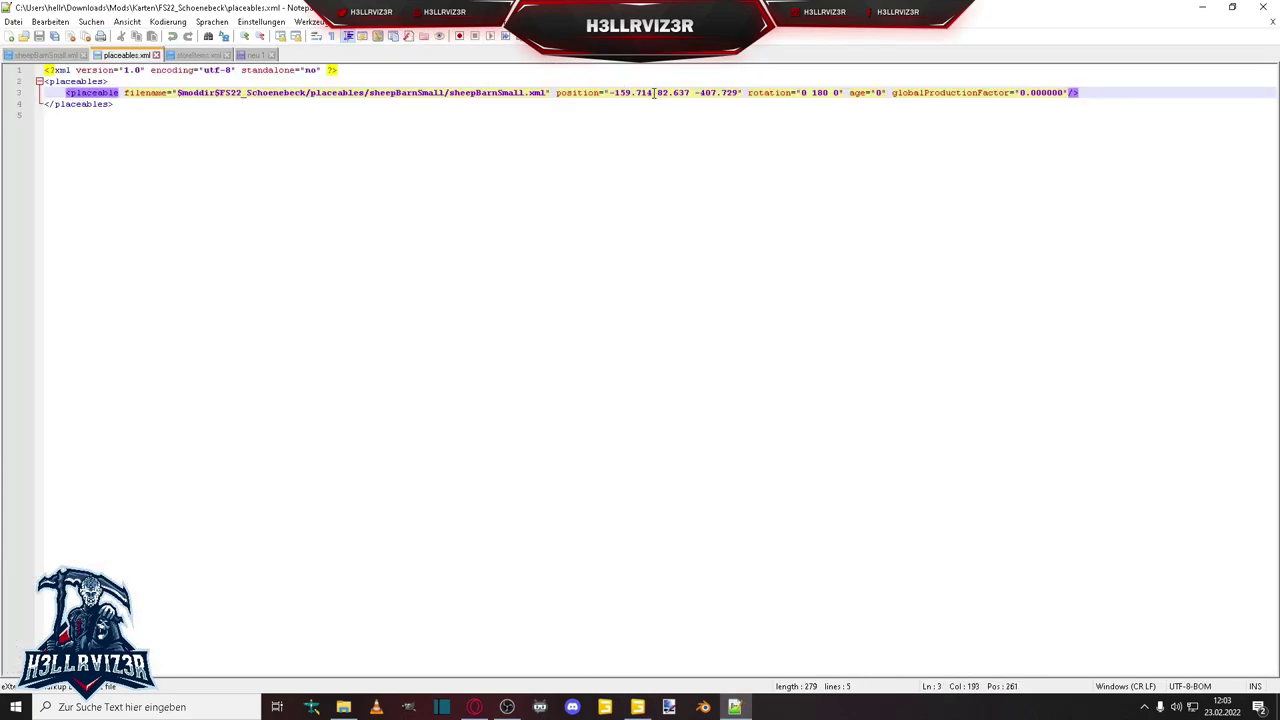
{"action": "left_click_drag", "start_coordinate": [653, 92], "coordinate": [615, 93]}
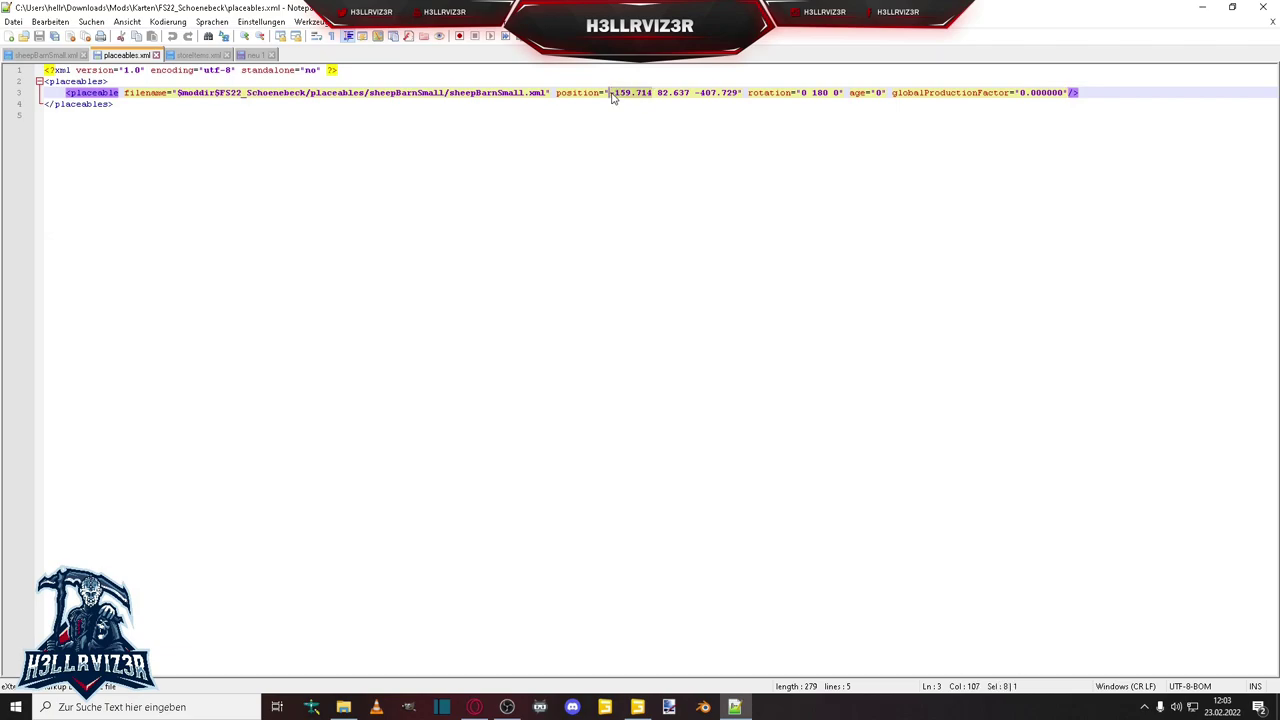
{"action": "left_click", "coordinate": [637, 707]}
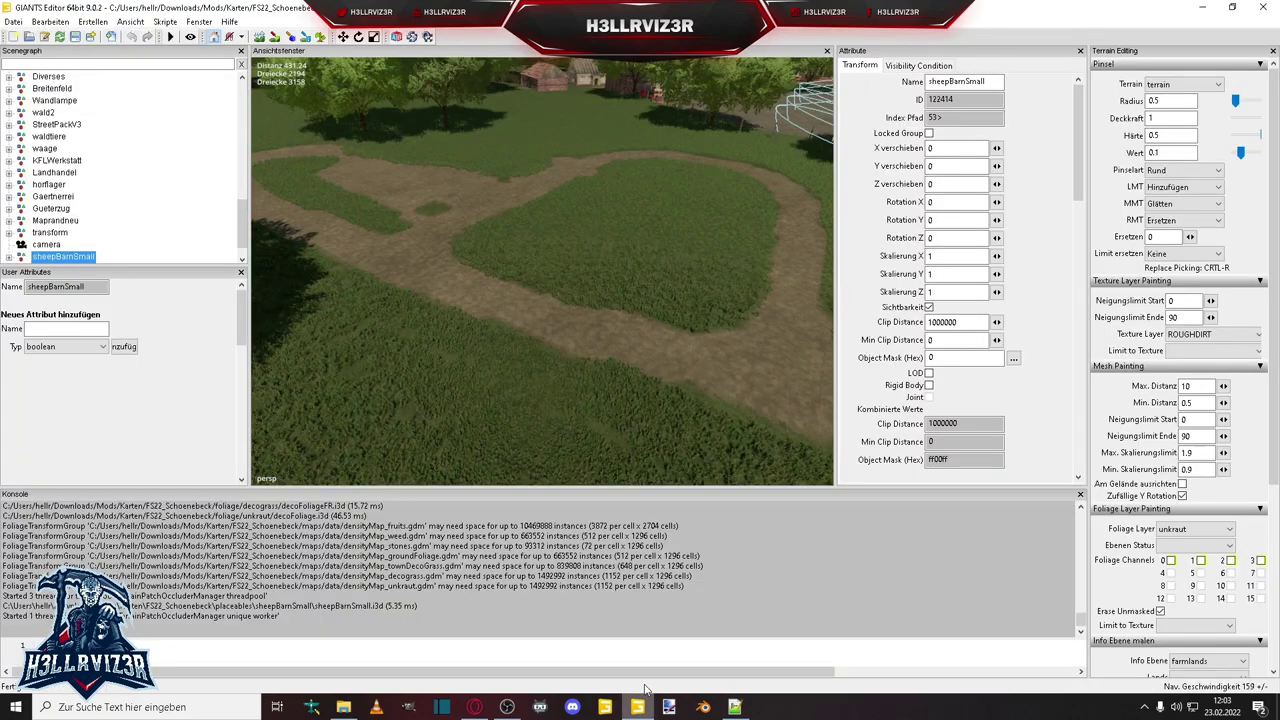
{"action": "double_click", "coordinate": [948, 148]}
{"action": "type", "text": "-159.714"}
Copy the Y position from placeables.xml and set sheepBarnSmall's Y translation to 82.637.
{"action": "left_click", "coordinate": [734, 707]}
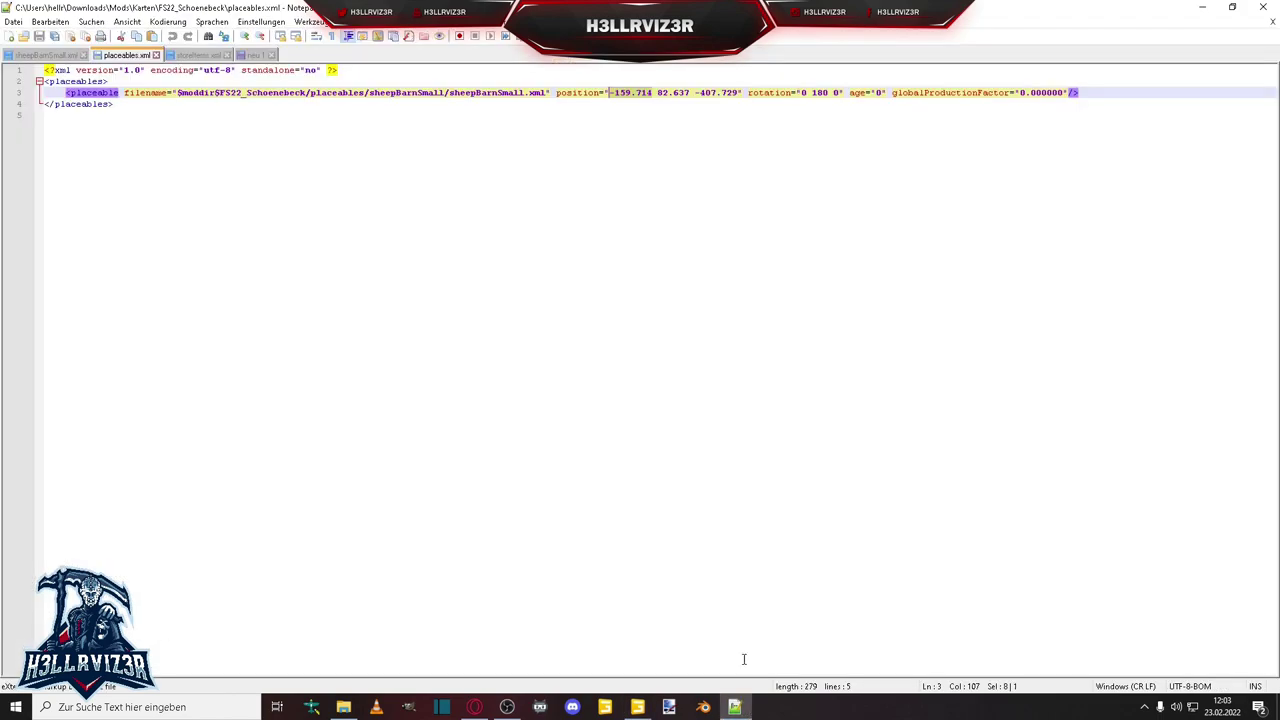
{"action": "left_click_drag", "start_coordinate": [690, 93], "coordinate": [661, 92]}
{"action": "left_click", "coordinate": [637, 707]}
{"action": "double_click", "coordinate": [948, 166]}
{"action": "type", "text": "82.637"}
Set sheepBarnSmall's Z translation to -407.729, copied from placeables.xml, and its Y rotation to 180.
{"action": "left_click", "coordinate": [734, 707]}
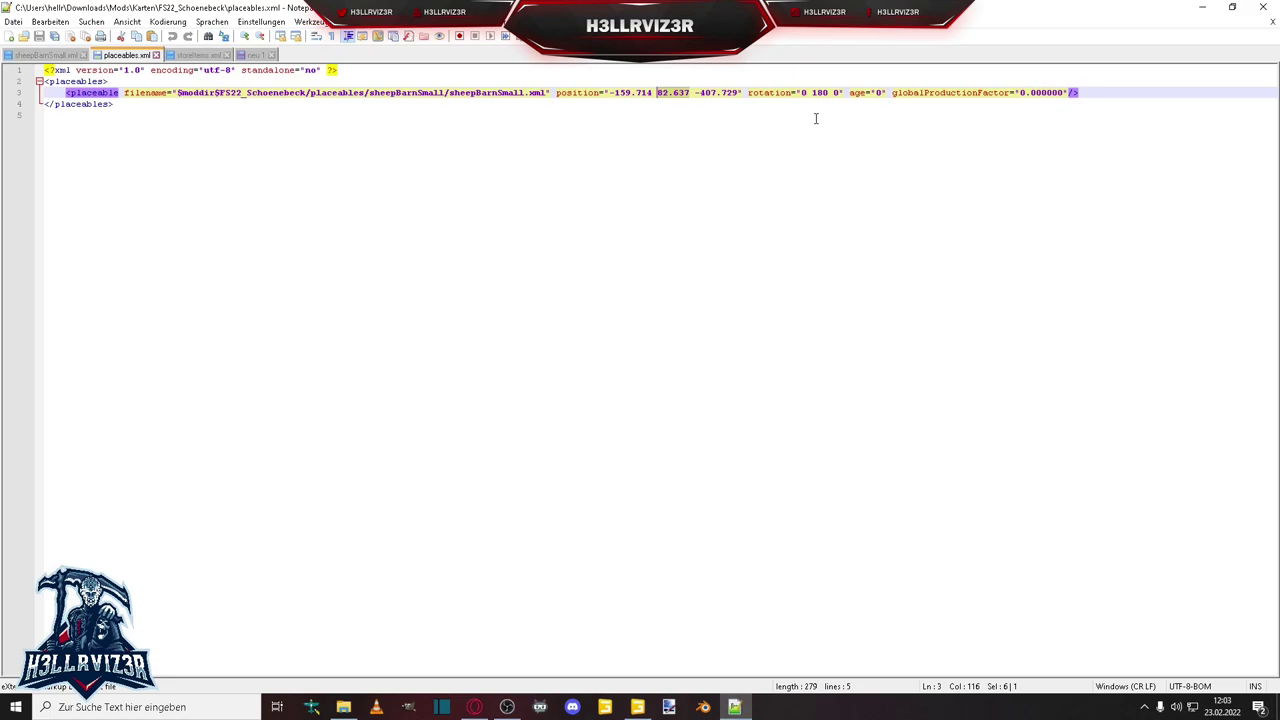
{"action": "left_click_drag", "start_coordinate": [739, 93], "coordinate": [695, 93]}
{"action": "key", "text": "ctrl+c"}
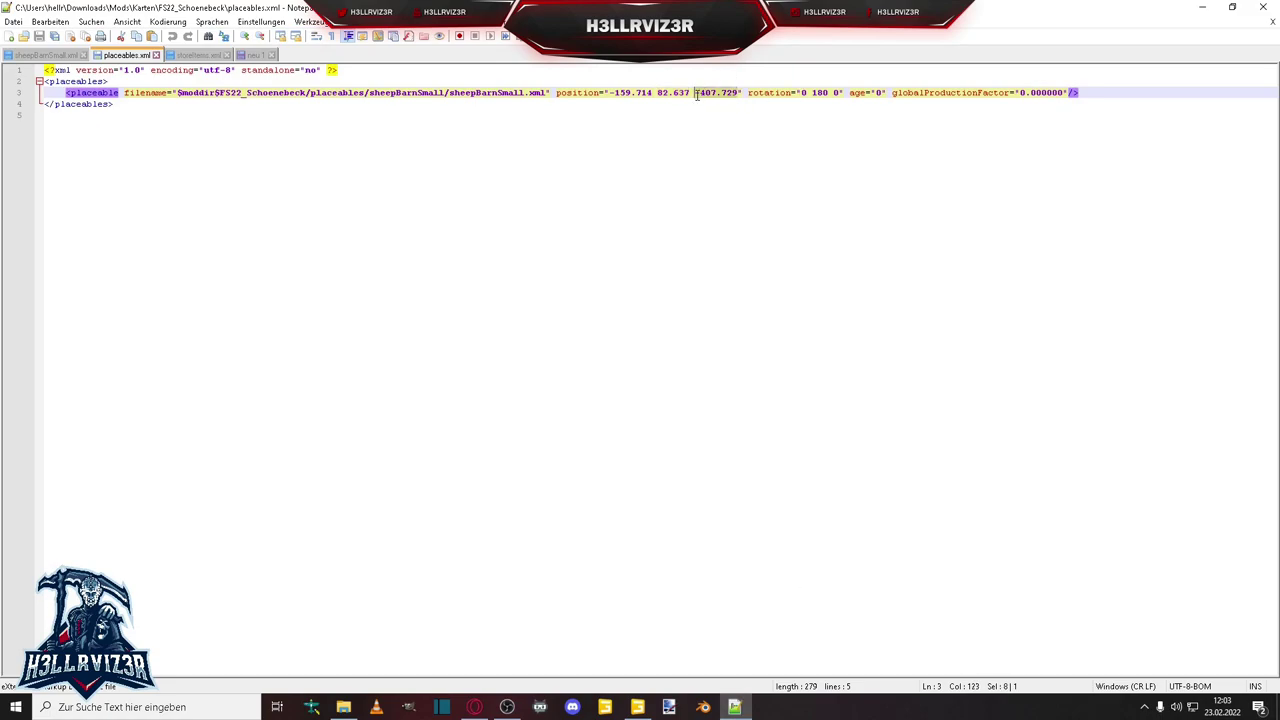
{"action": "left_click", "coordinate": [637, 707]}
{"action": "key", "text": "Tab"}
{"action": "key", "text": "ctrl+v"}
{"action": "key", "text": "Tab"}
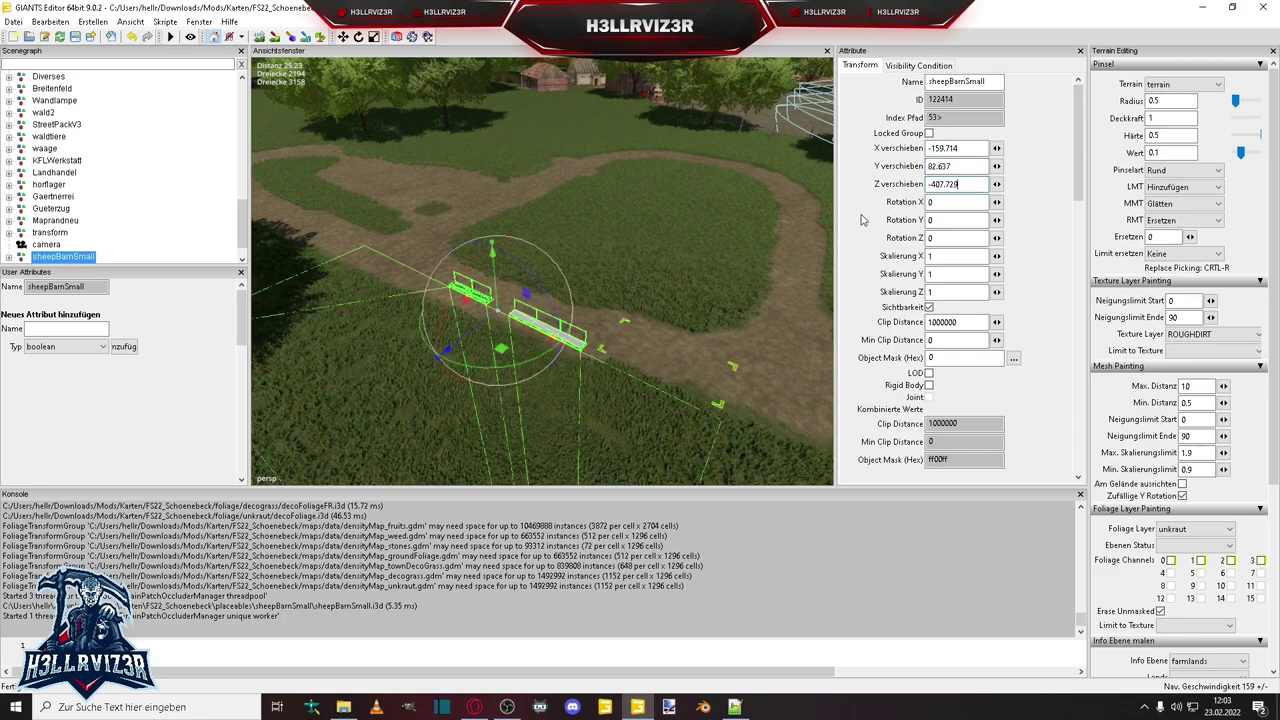
{"action": "key", "text": "Tab"}
{"action": "type", "text": "180"}
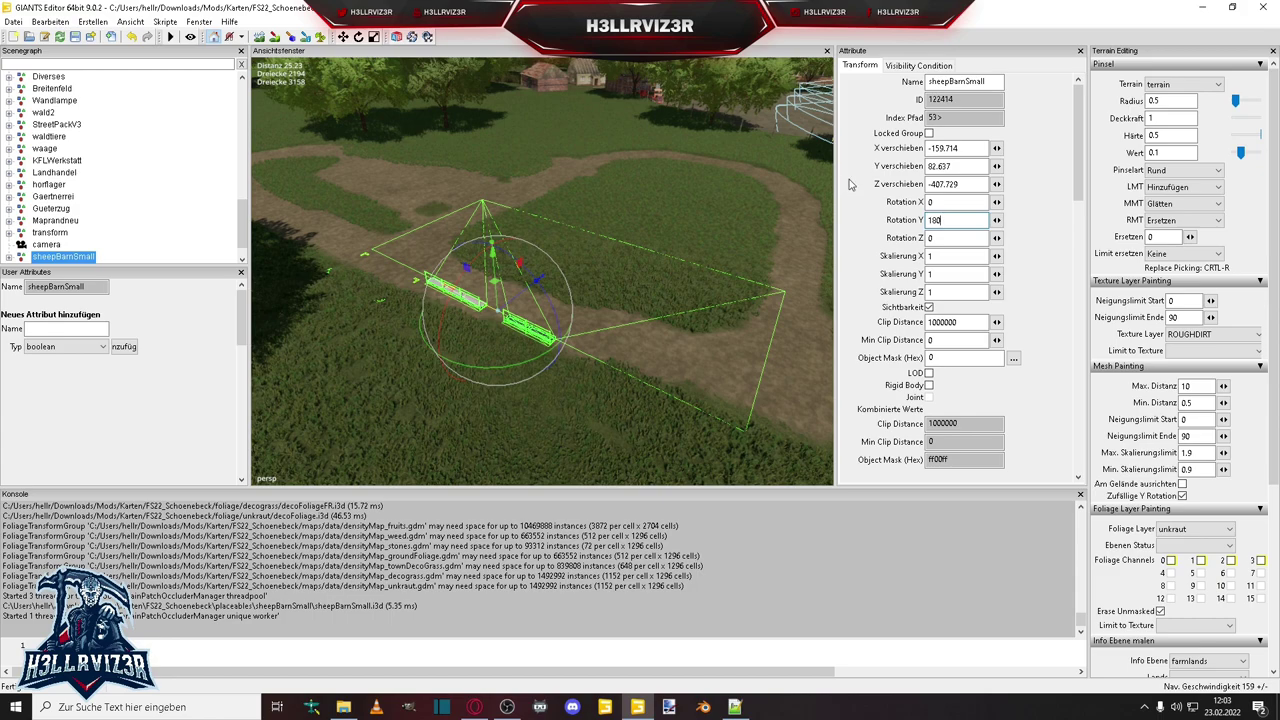
Expand sheepBarnSmall and its navigationRootNode, select the navigationMesh and examine its extent around the troughs.
{"action": "scroll", "coordinate": [135, 198], "scroll_direction": "down", "scroll_amount": 1}
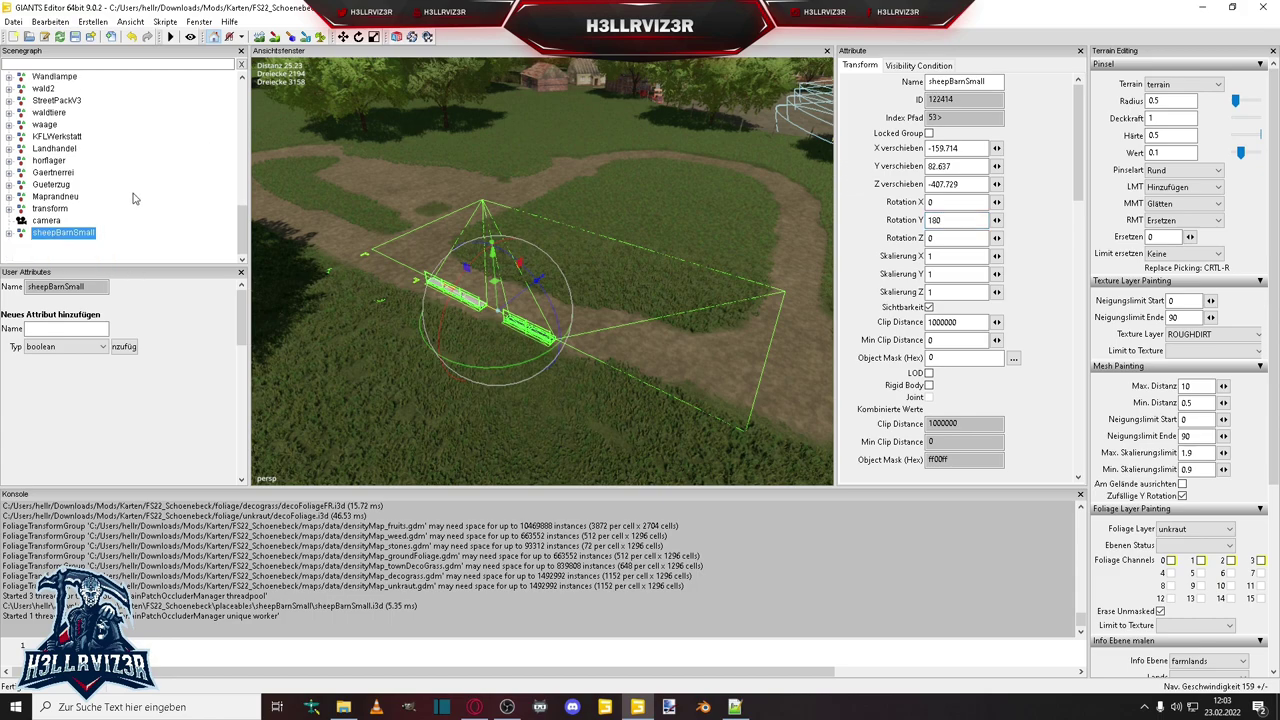
{"action": "left_click", "coordinate": [9, 235]}
{"action": "scroll", "coordinate": [78, 225], "scroll_direction": "down", "scroll_amount": 3}
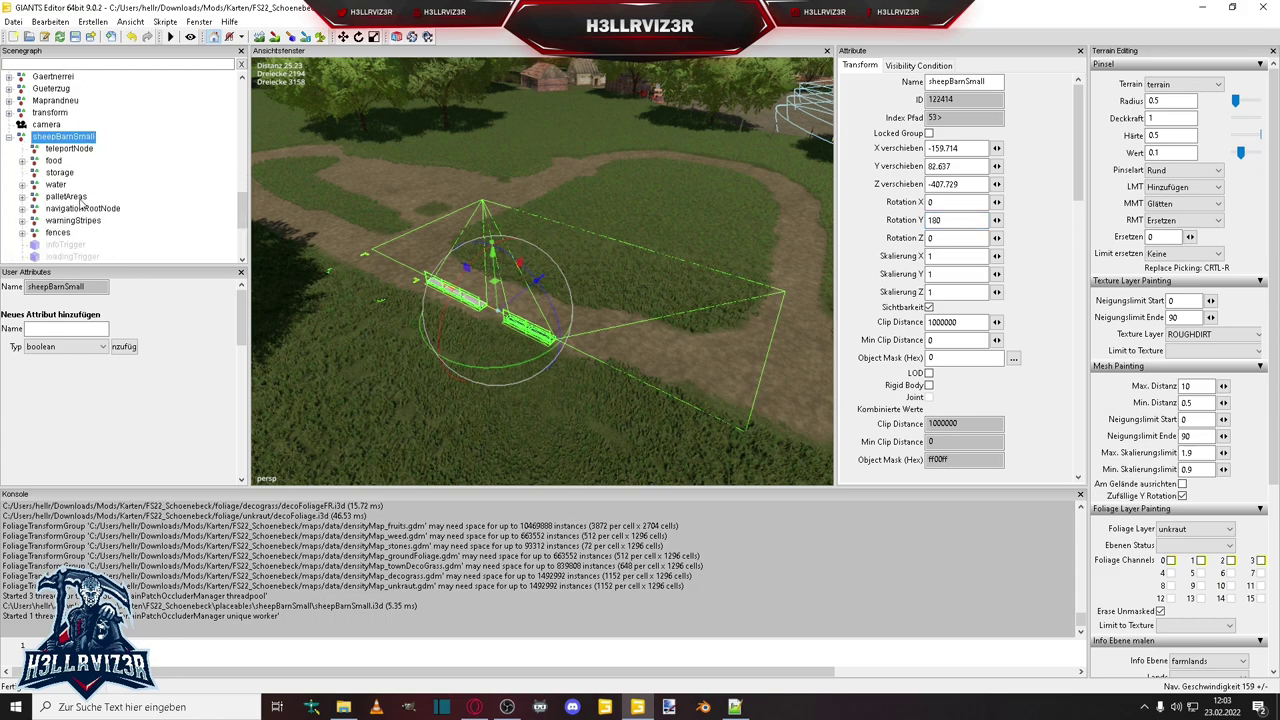
{"action": "scroll", "coordinate": [105, 170], "scroll_direction": "down", "scroll_amount": 2}
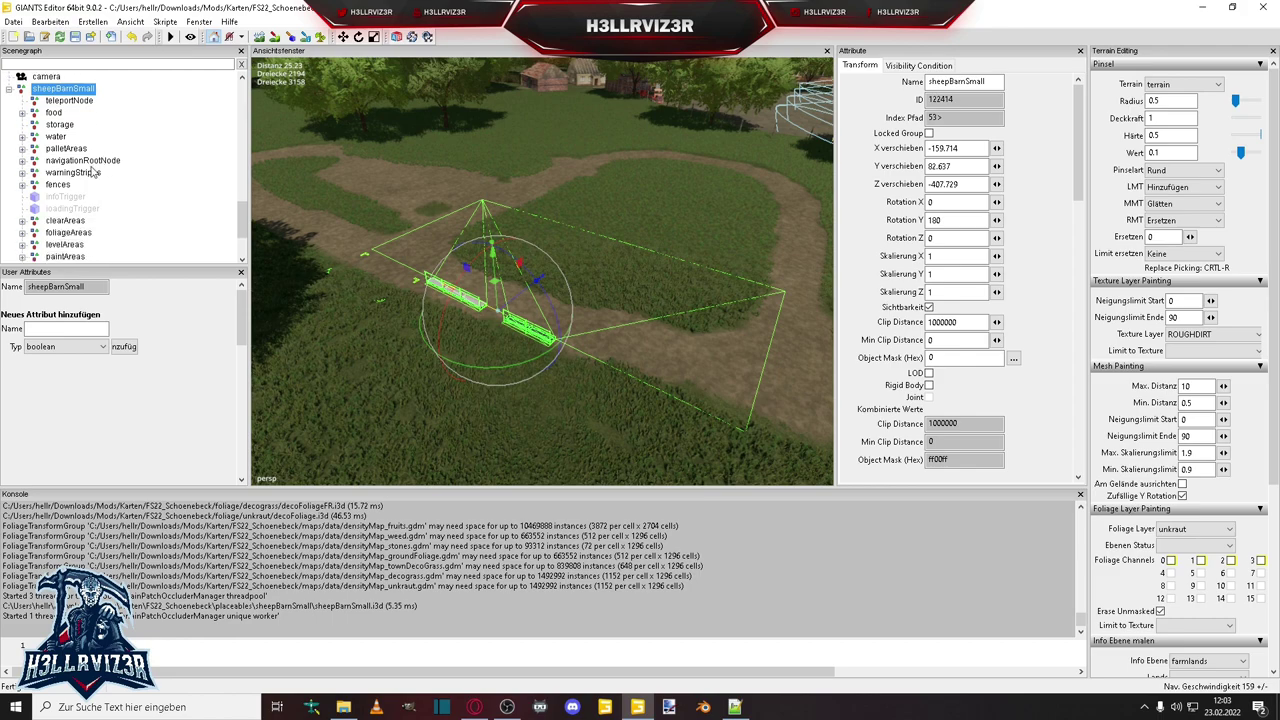
{"action": "left_click", "coordinate": [22, 161]}
{"action": "left_click", "coordinate": [97, 174]}
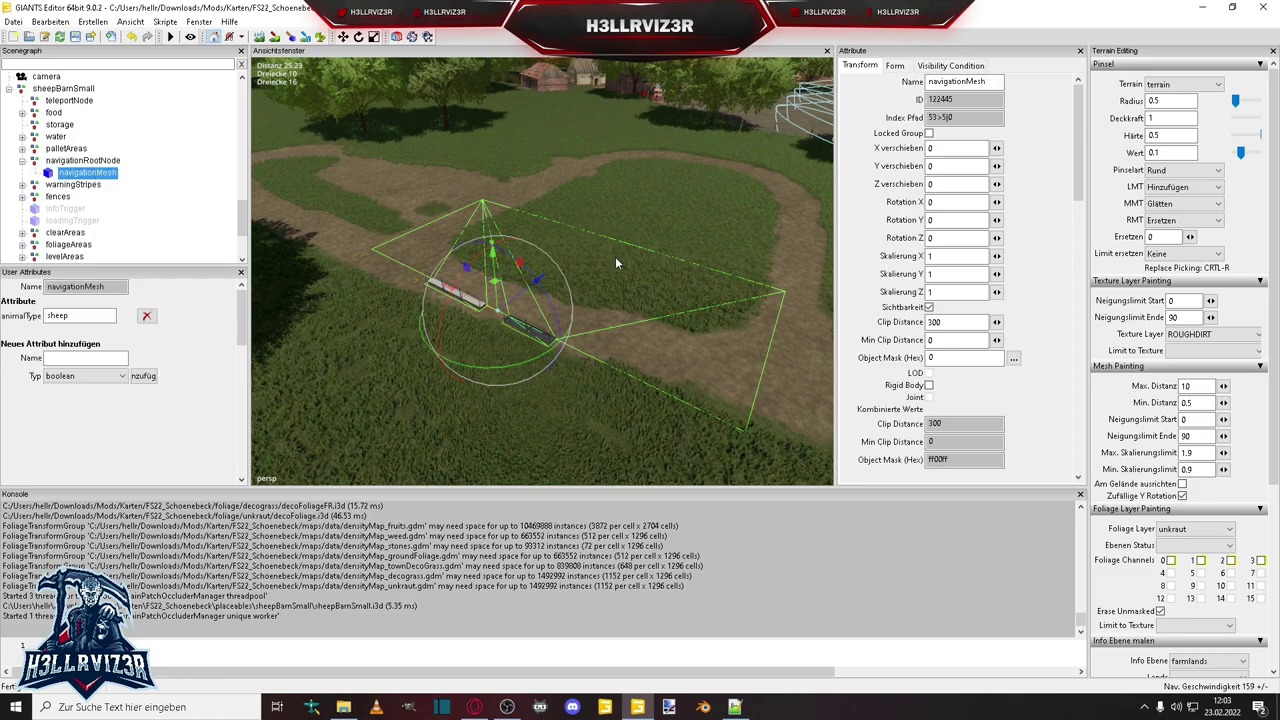
{"action": "scroll", "coordinate": [606, 259], "scroll_direction": "up", "scroll_amount": 8}
{"action": "left_click_drag", "start_coordinate": [606, 259], "coordinate": [478, 259], "text": "alt"}
{"action": "key", "text": "f"}
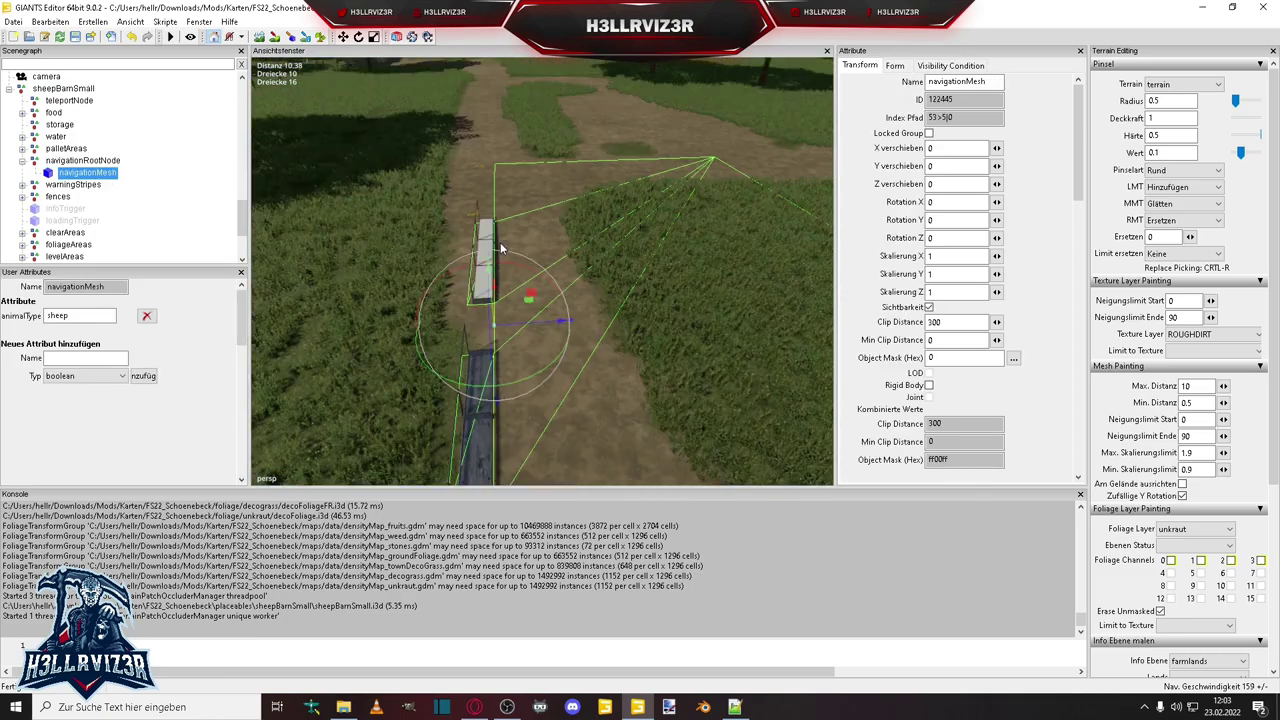
Expand the barn's food group and inspect foodPlane, foodPlace1 and foodPlace2 at the feeding trough.
{"action": "left_click", "coordinate": [22, 113]}
{"action": "left_click", "coordinate": [88, 125]}
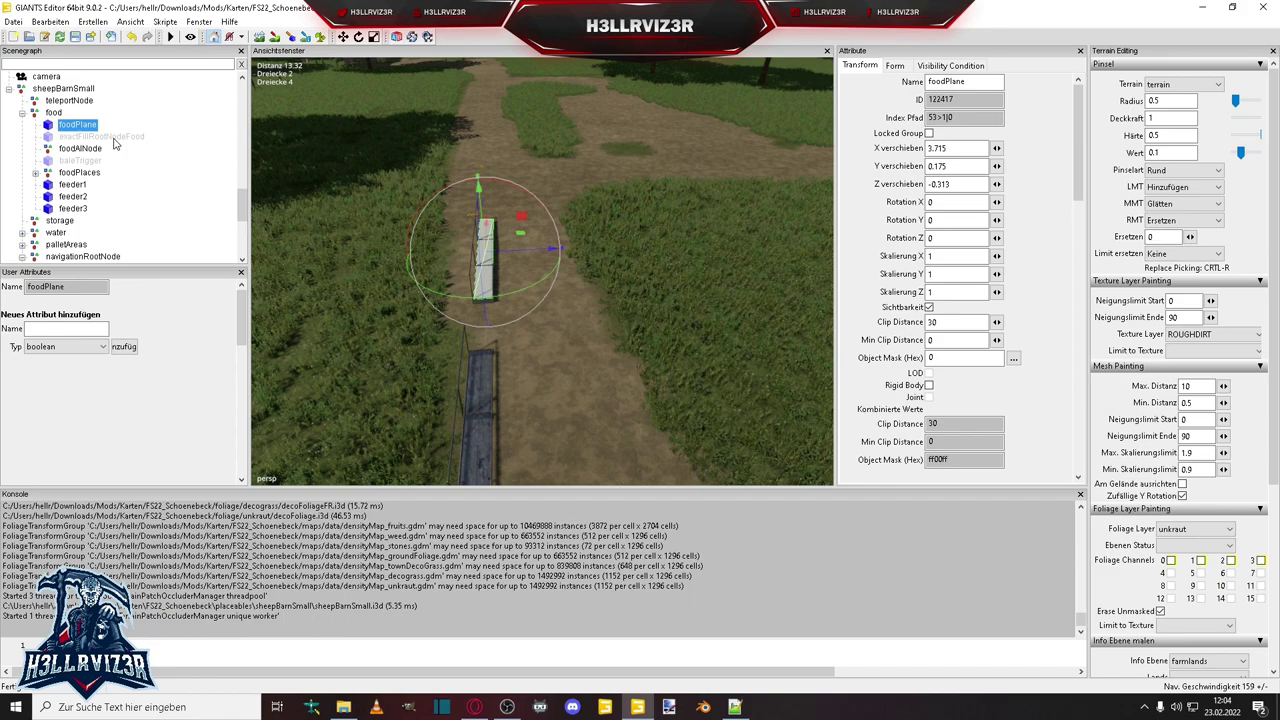
{"action": "left_click", "coordinate": [35, 174]}
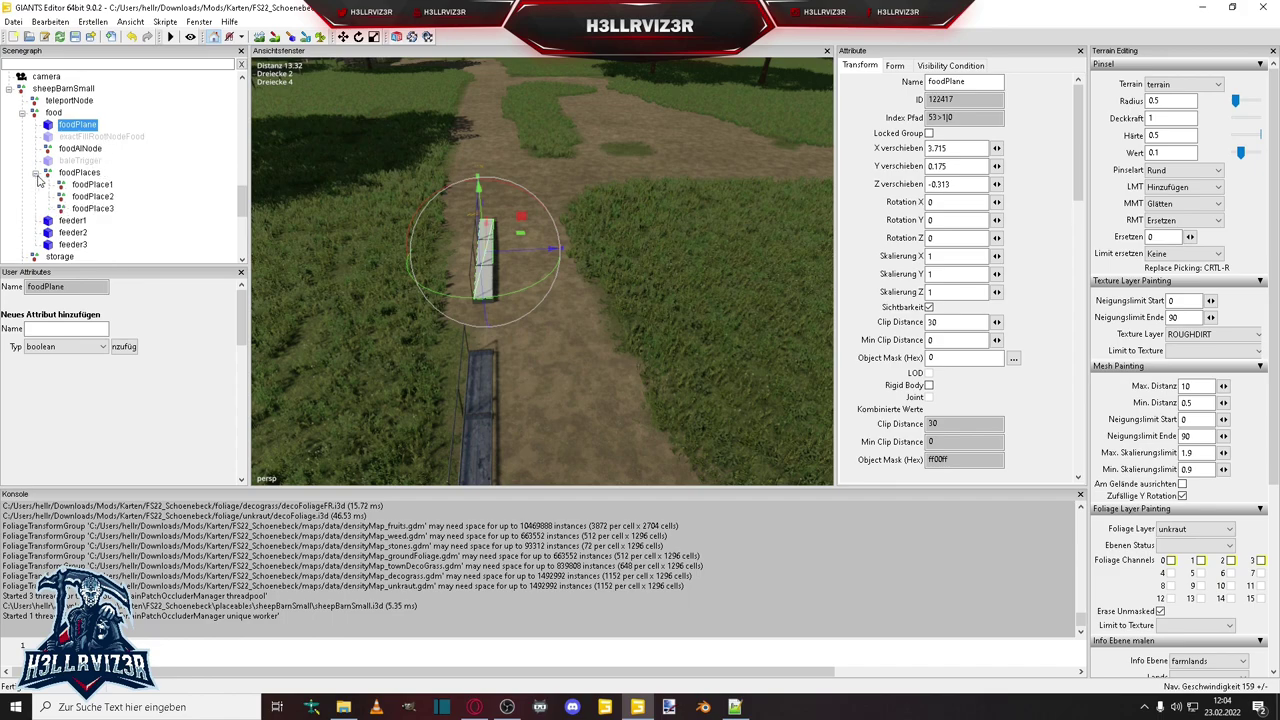
{"action": "left_click", "coordinate": [92, 185]}
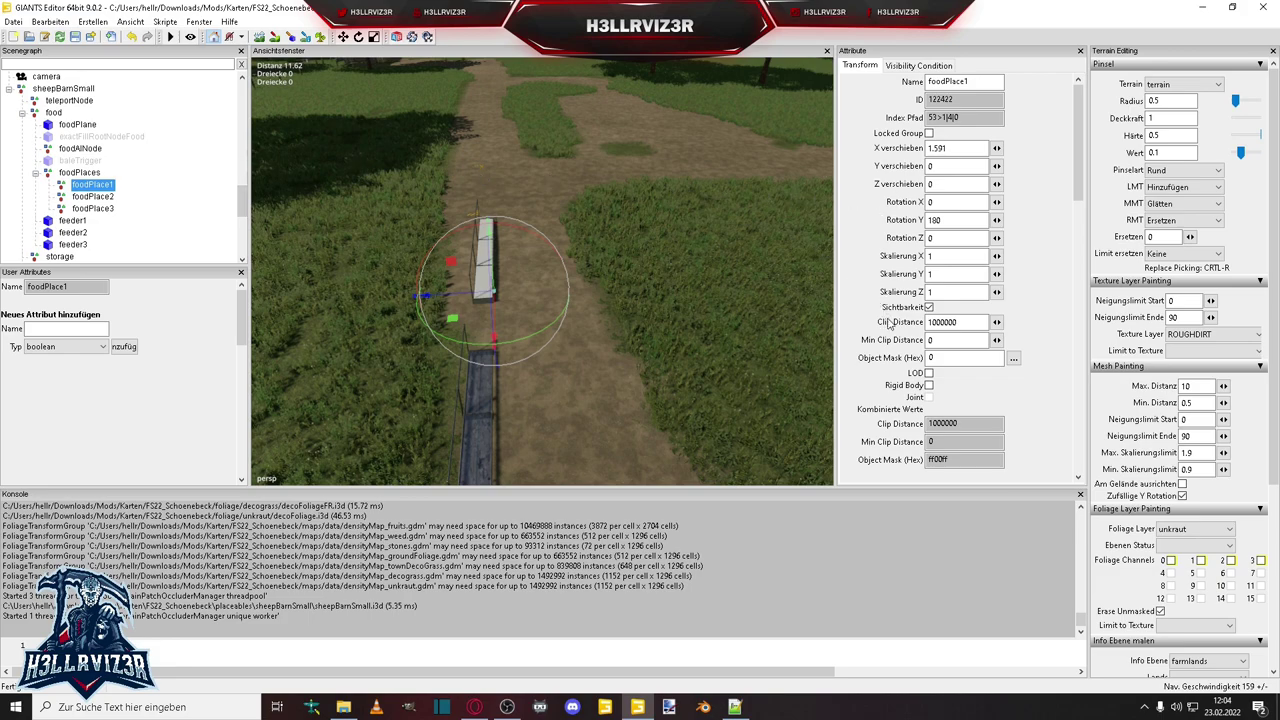
{"action": "left_click", "coordinate": [93, 197]}
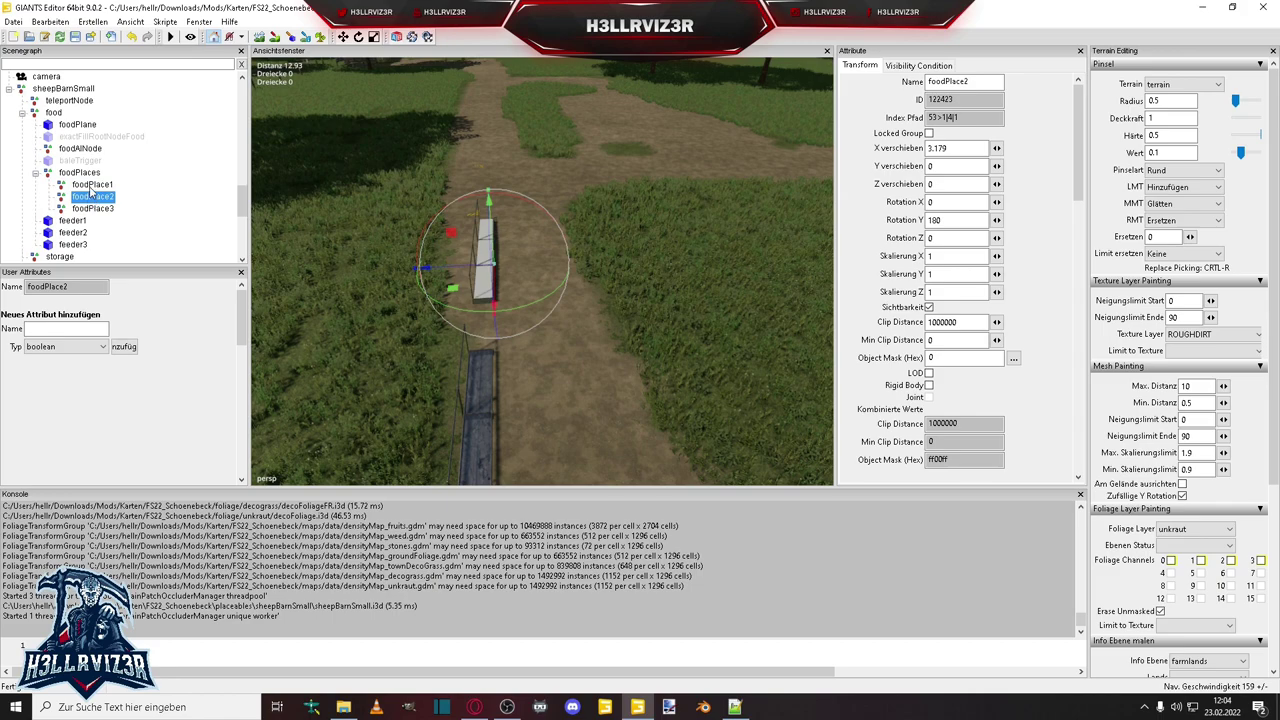
Create a cube primitive and move it into foodPlace1 under the barn's foodPlaces group.
{"action": "left_click", "coordinate": [91, 186]}
{"action": "left_click", "coordinate": [92, 22]}
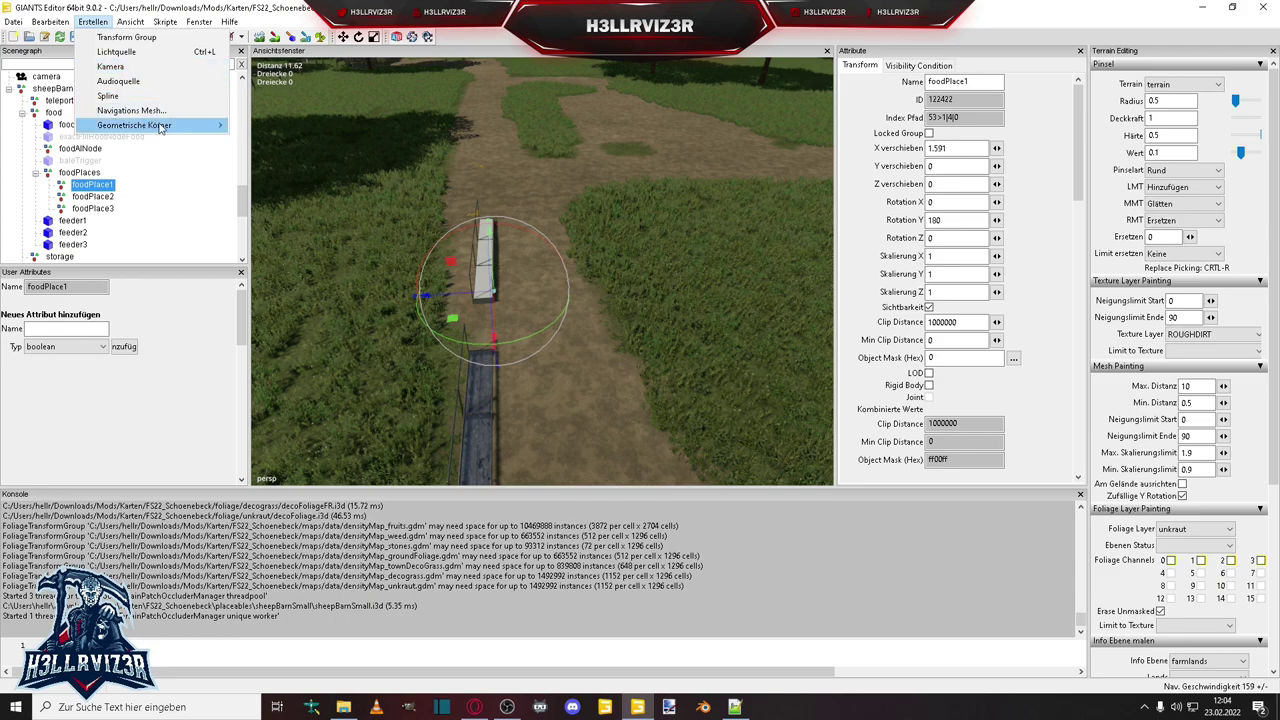
{"action": "mouse_move", "coordinate": [170, 128]}
{"action": "left_click", "coordinate": [283, 126]}
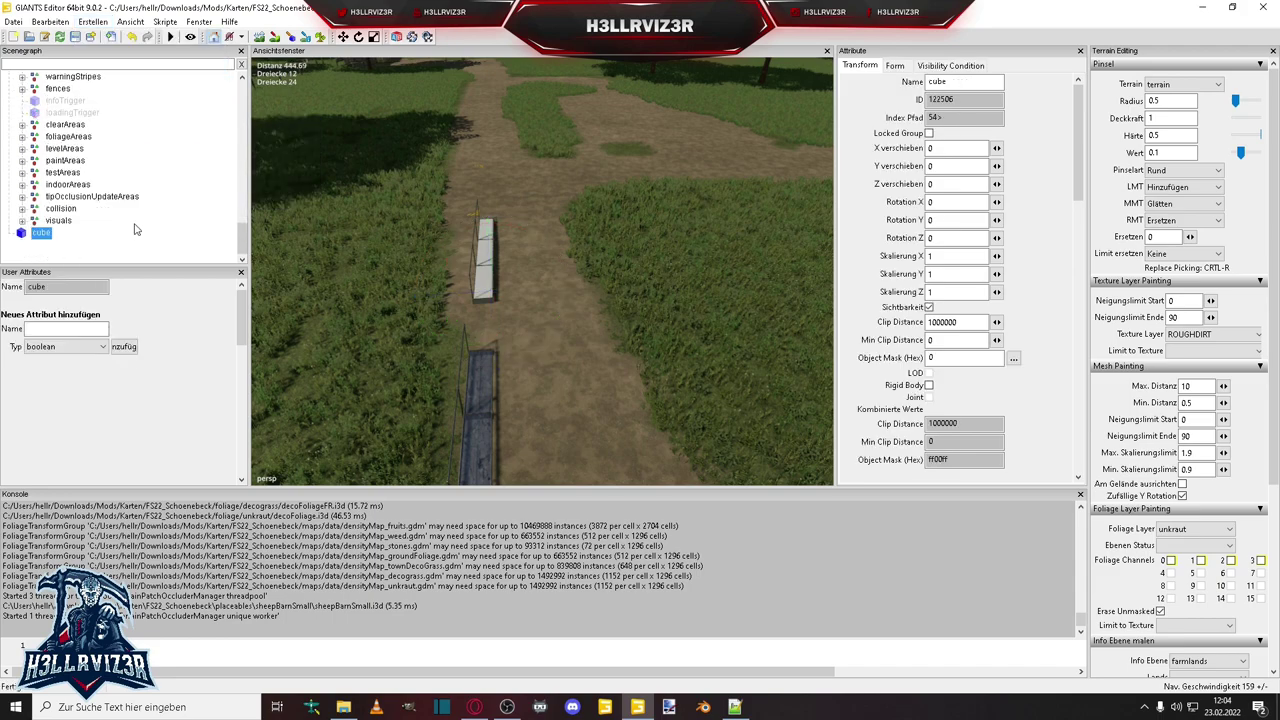
{"action": "scroll", "coordinate": [127, 145], "scroll_direction": "up", "scroll_amount": 3}
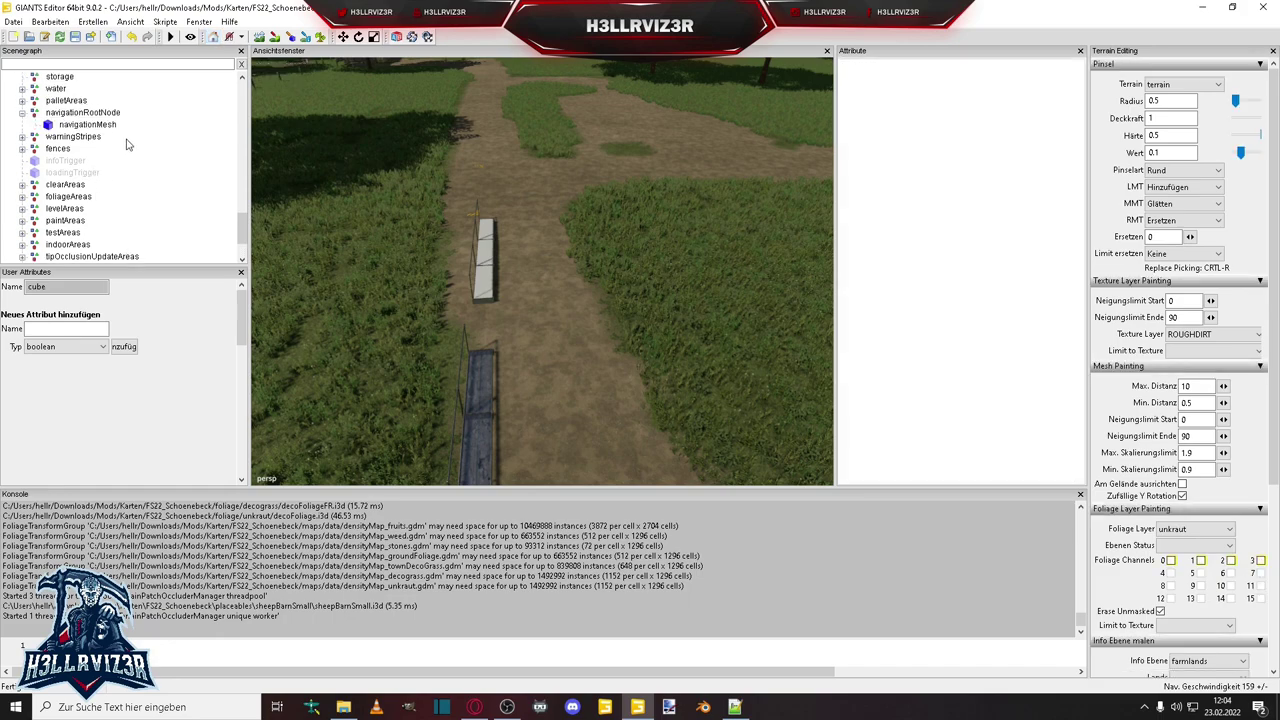
{"action": "scroll", "coordinate": [78, 117], "scroll_direction": "up", "scroll_amount": 5}
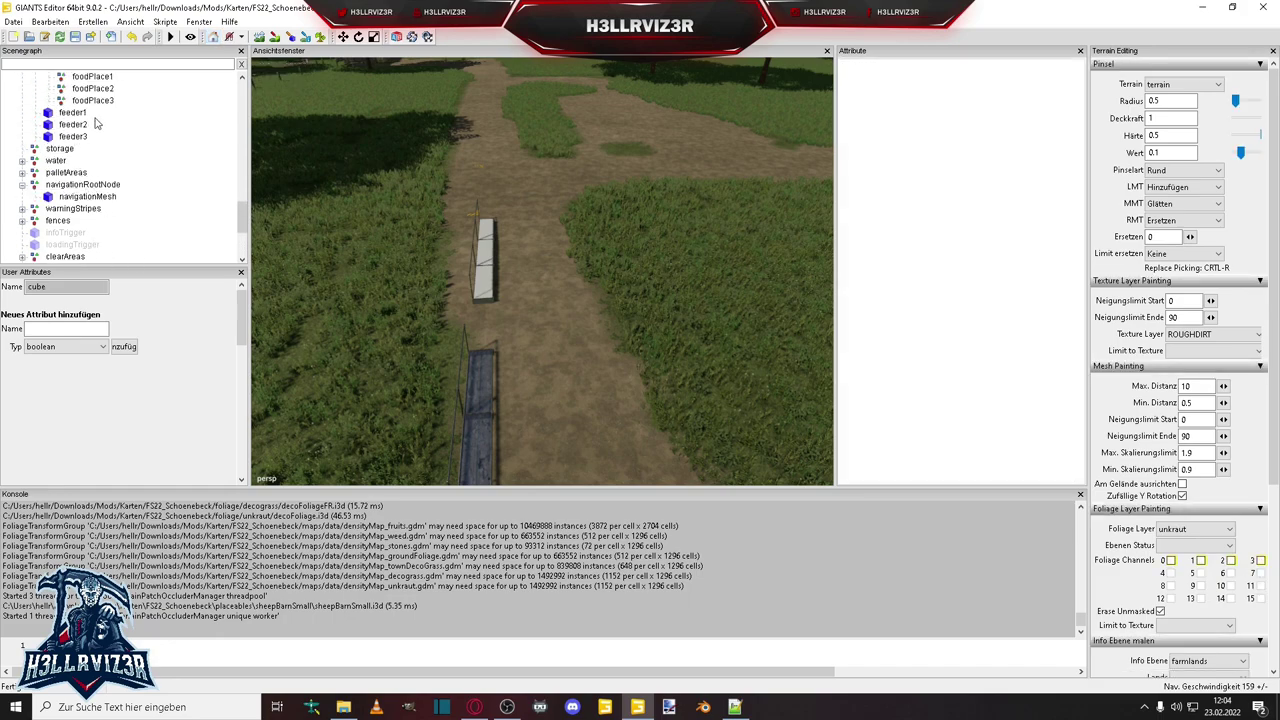
{"action": "left_click", "coordinate": [92, 101]}
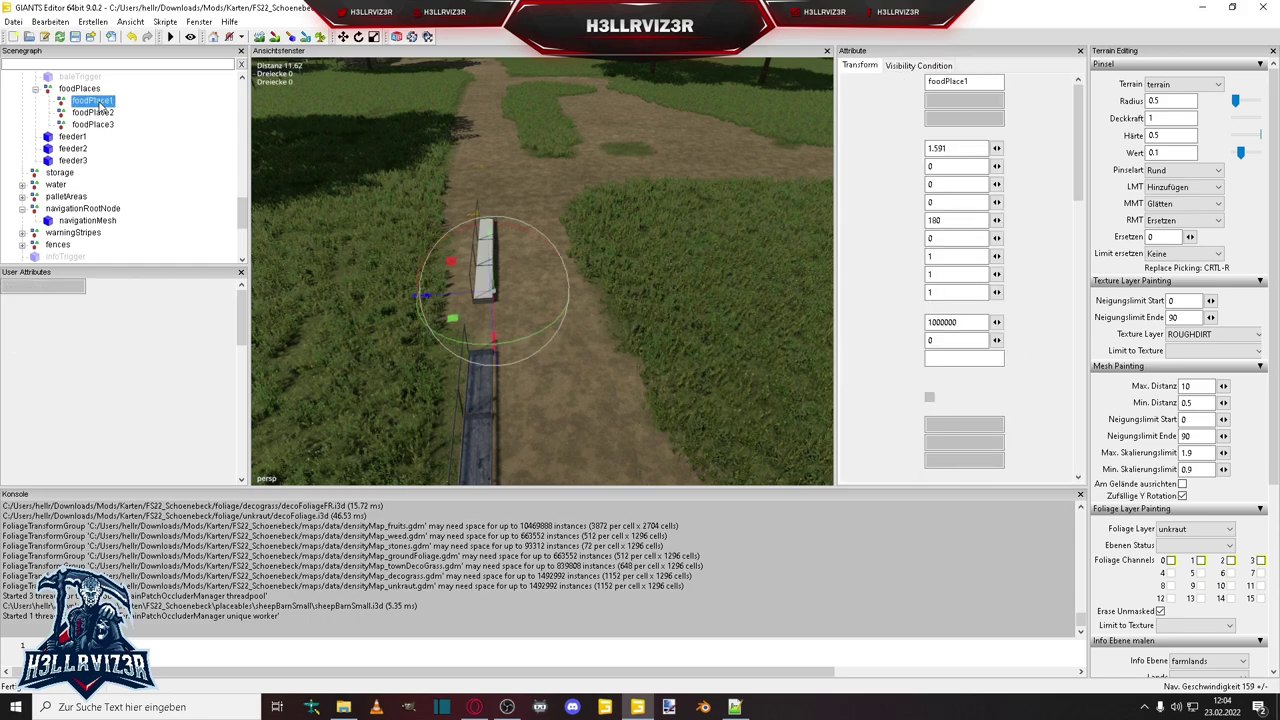
{"action": "key", "text": "ctrl+v"}
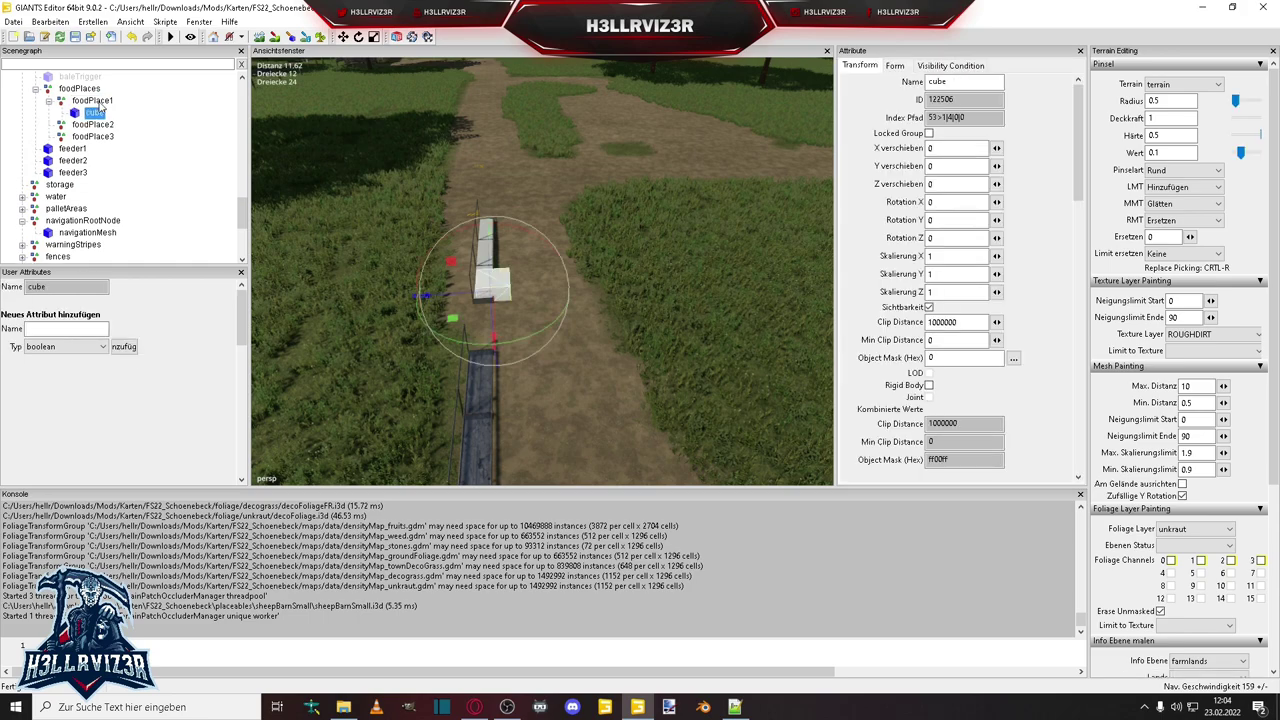
Scale the cube in foodPlace1 to 0.5 on the X, Y and Z axes.
{"action": "double_click", "coordinate": [939, 292]}
{"action": "type", "text": "0.5"}
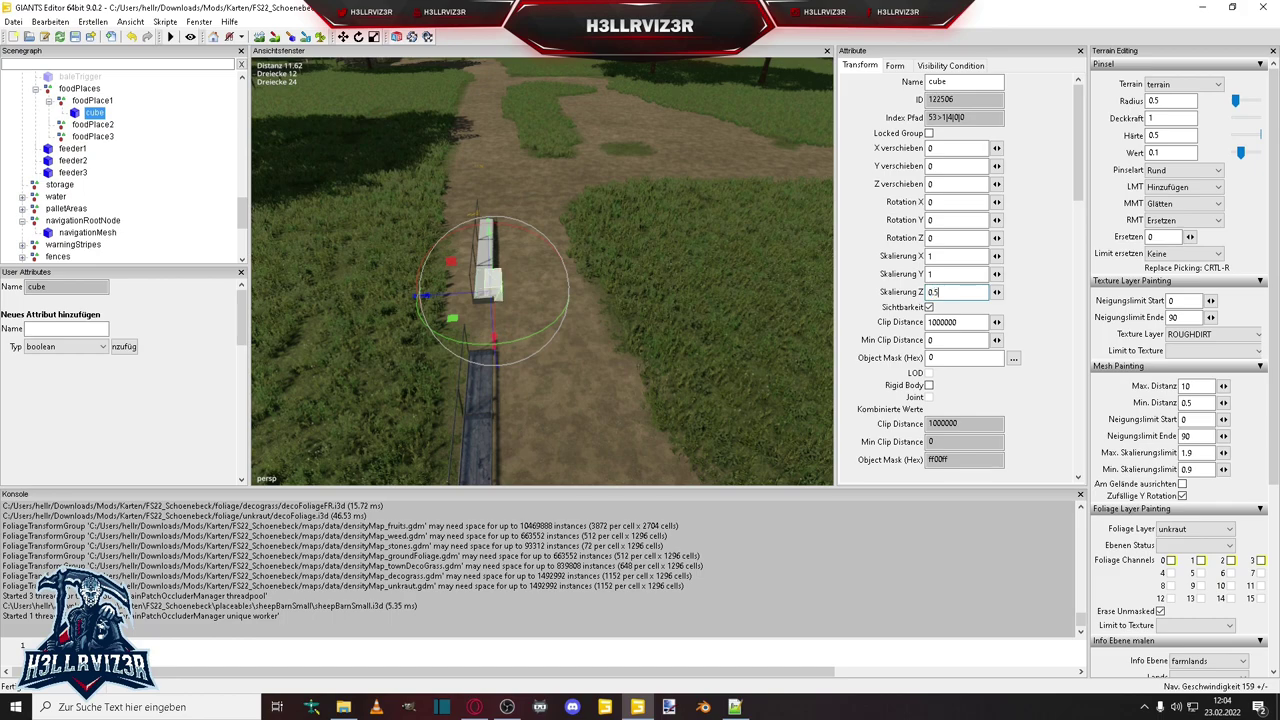
{"action": "left_click_drag", "start_coordinate": [950, 292], "coordinate": [897, 296]}
{"action": "double_click", "coordinate": [948, 274]}
{"action": "type", "text": "0.5"}
{"action": "double_click", "coordinate": [950, 256]}
{"action": "type", "text": "0.5"}
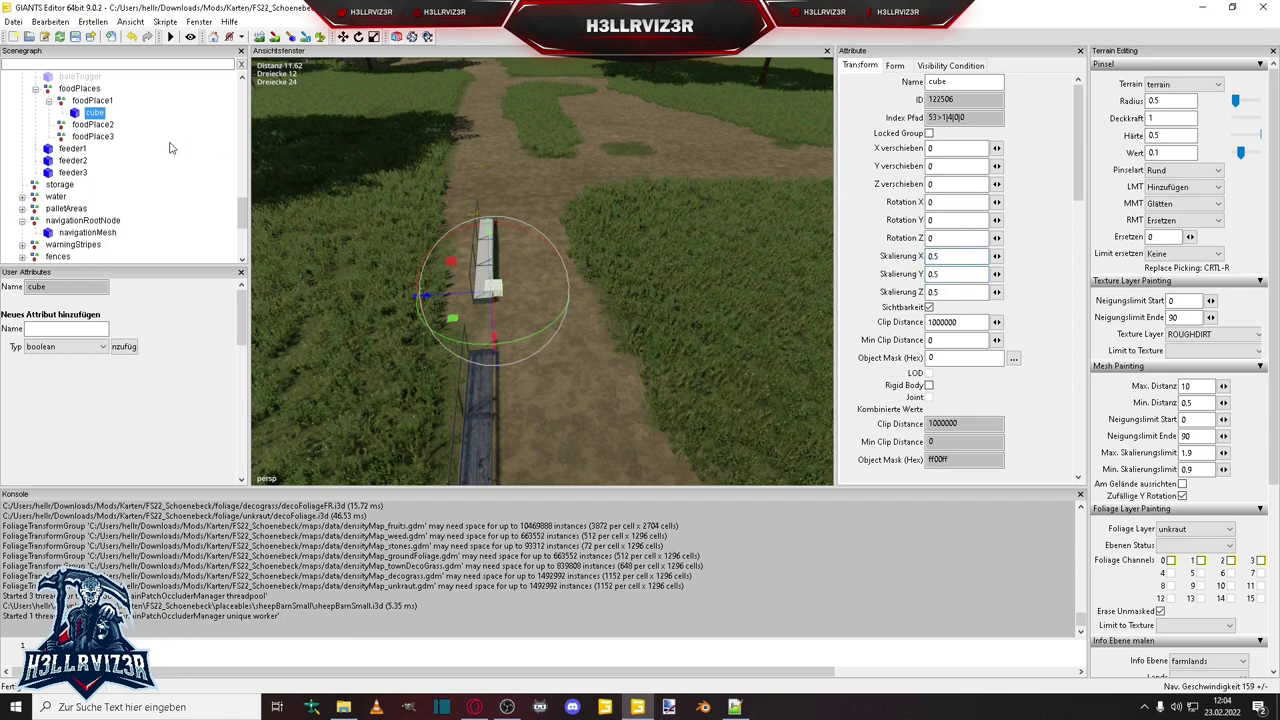
Duplicate the cube in foodPlace1 and move the copy into foodPlace2.
{"action": "left_click", "coordinate": [101, 114]}
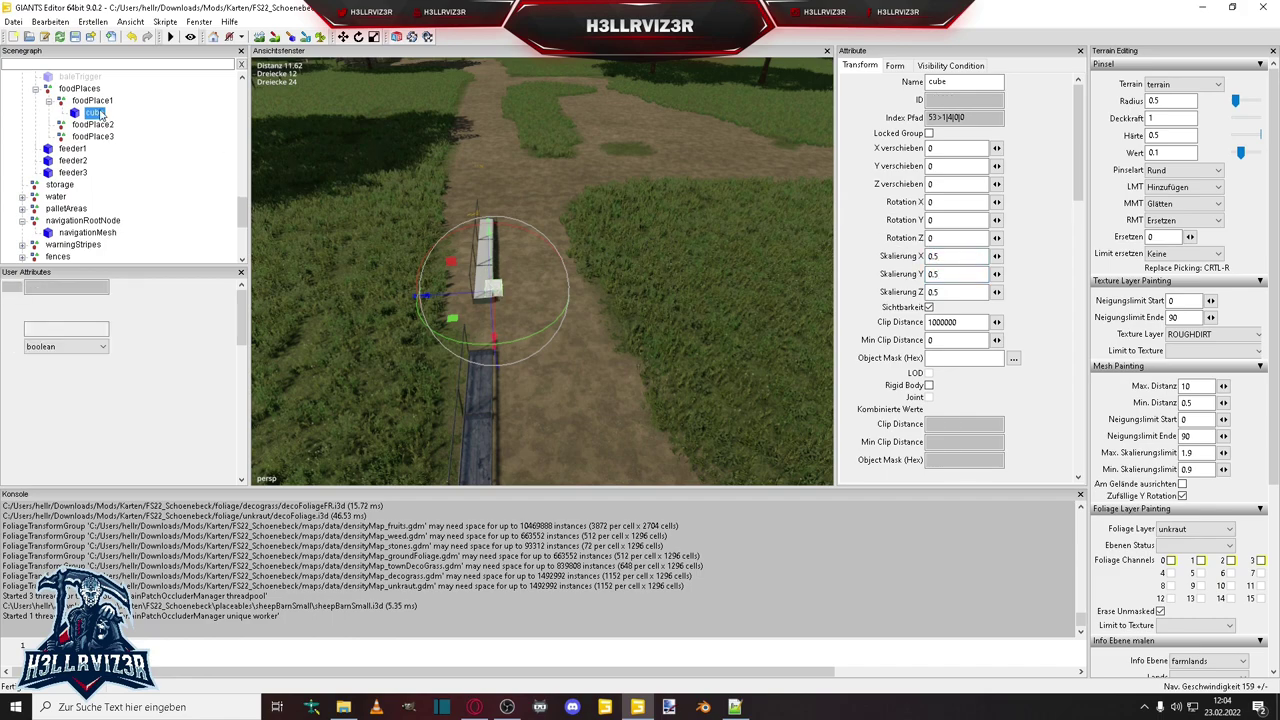
{"action": "key", "text": "ctrl+d"}
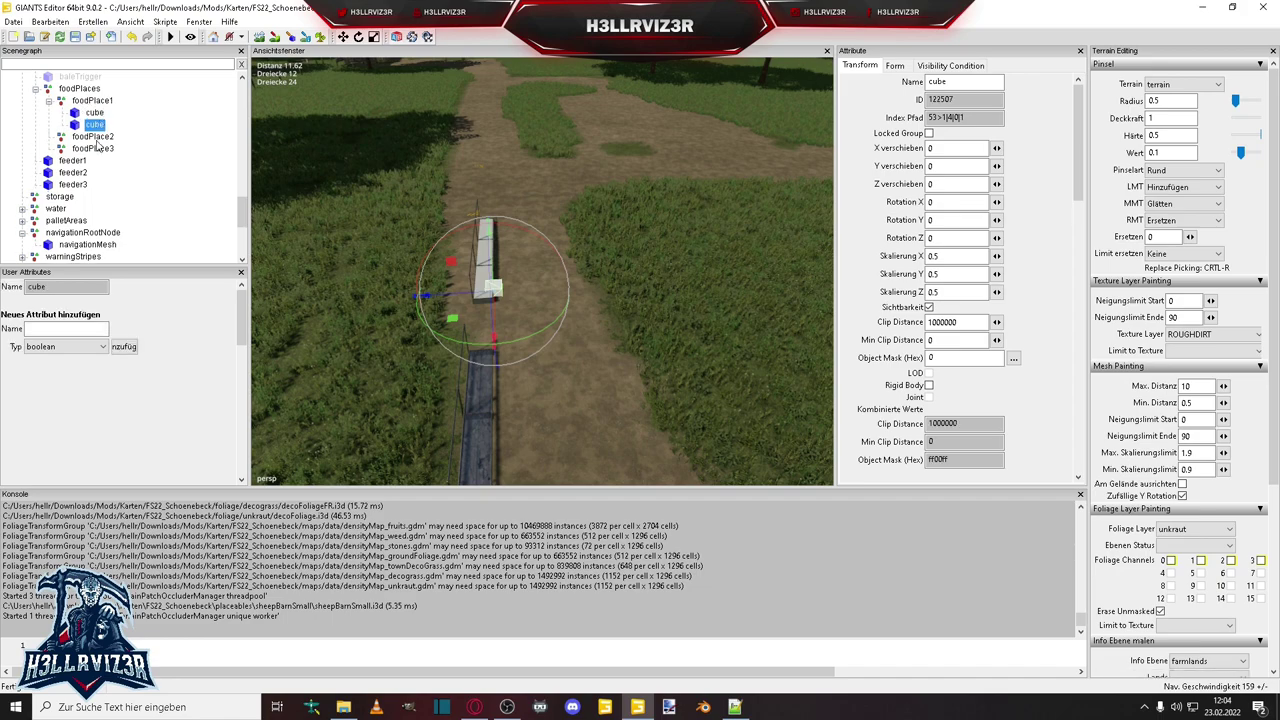
{"action": "key", "text": "Delete"}
{"action": "left_click", "coordinate": [92, 125]}
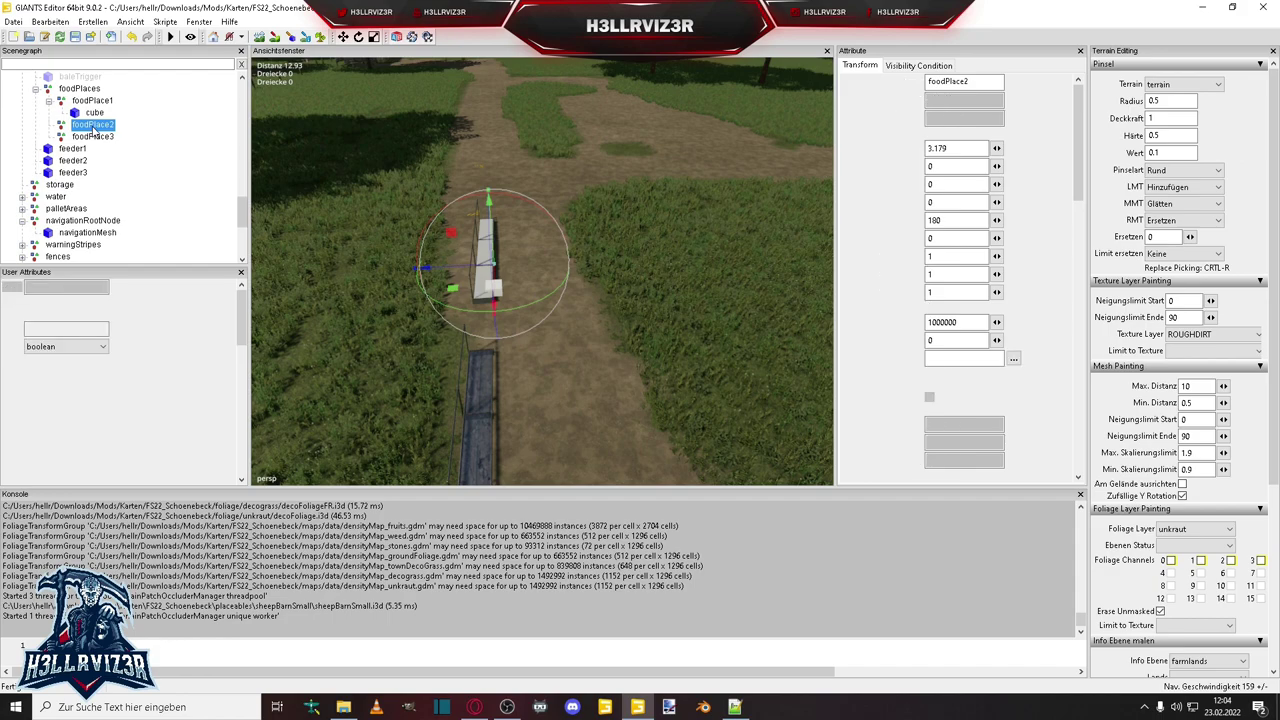
{"action": "key", "text": "ctrl+v"}
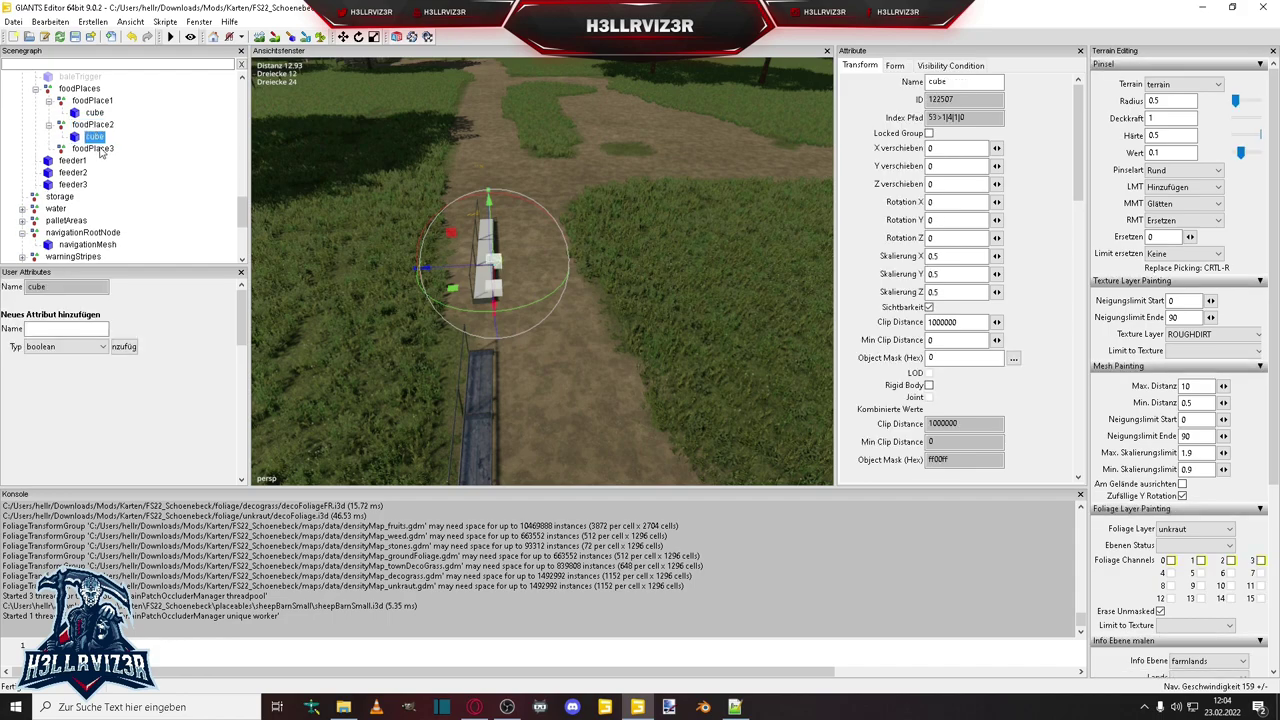
Duplicate the cube in foodPlace2 and move the copy into foodPlace3.
{"action": "left_click", "coordinate": [101, 152]}
{"action": "key", "text": "ctrl+d"}
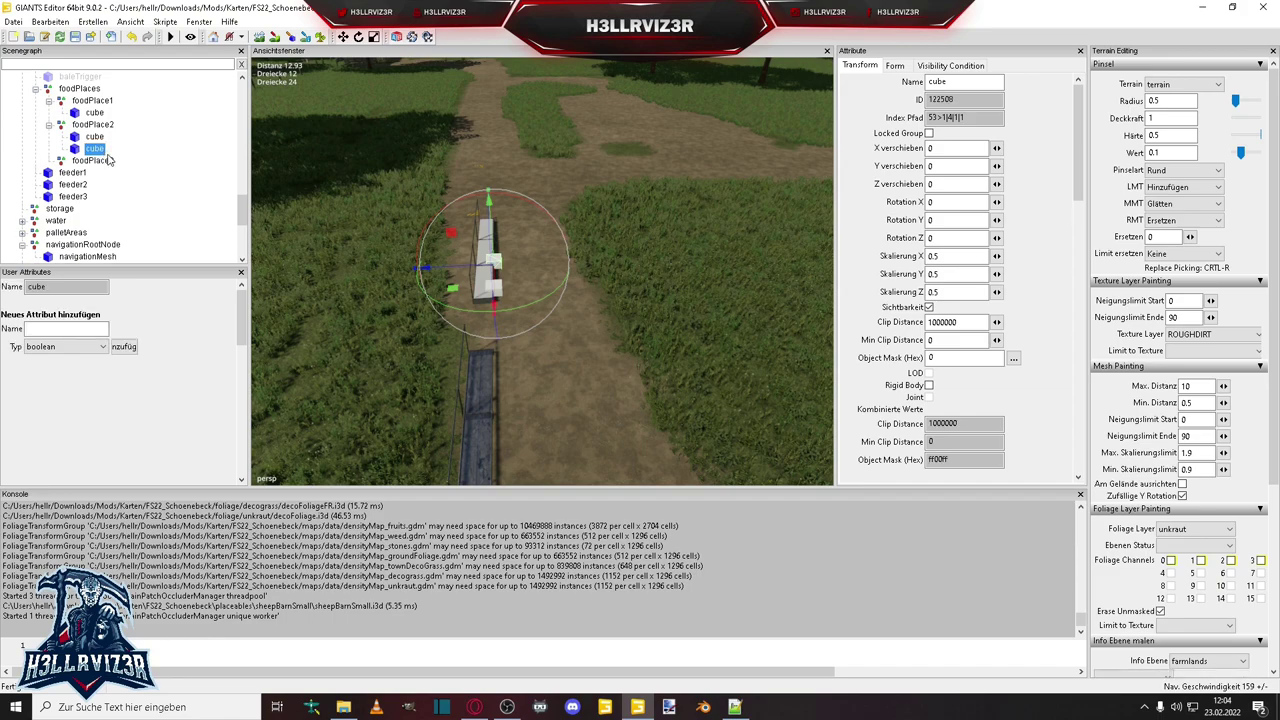
{"action": "key", "text": "Delete"}
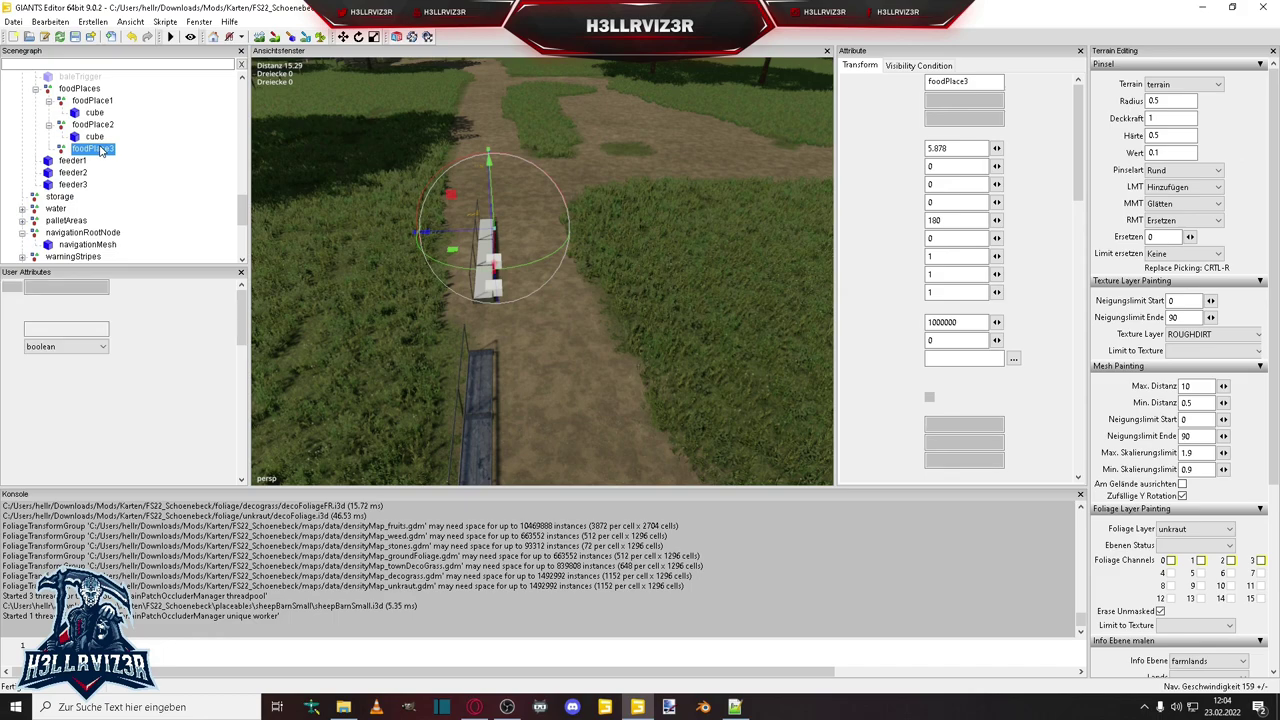
{"action": "key", "text": "ctrl+v"}
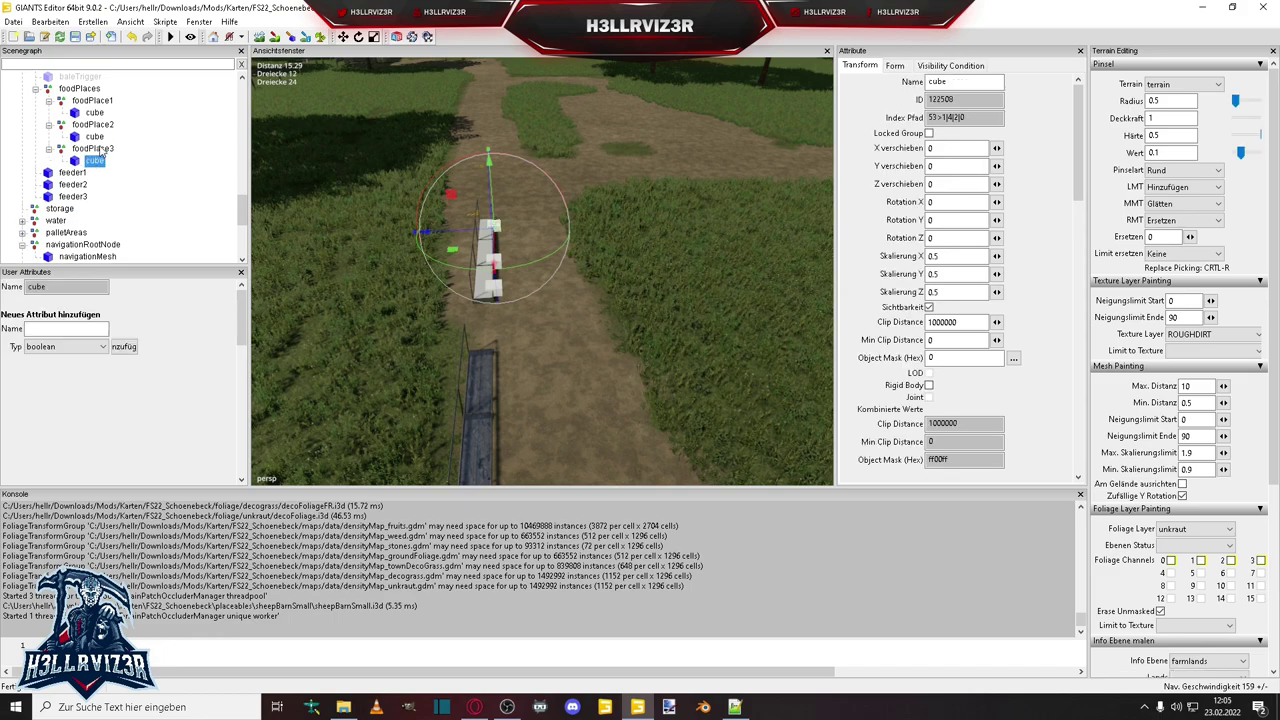
Make the barn's navigationMesh render in the viewport by disabling its "Nicht darstellbar" option.
{"action": "left_click", "coordinate": [79, 90]}
{"action": "scroll", "coordinate": [92, 200], "scroll_direction": "down", "scroll_amount": 2}
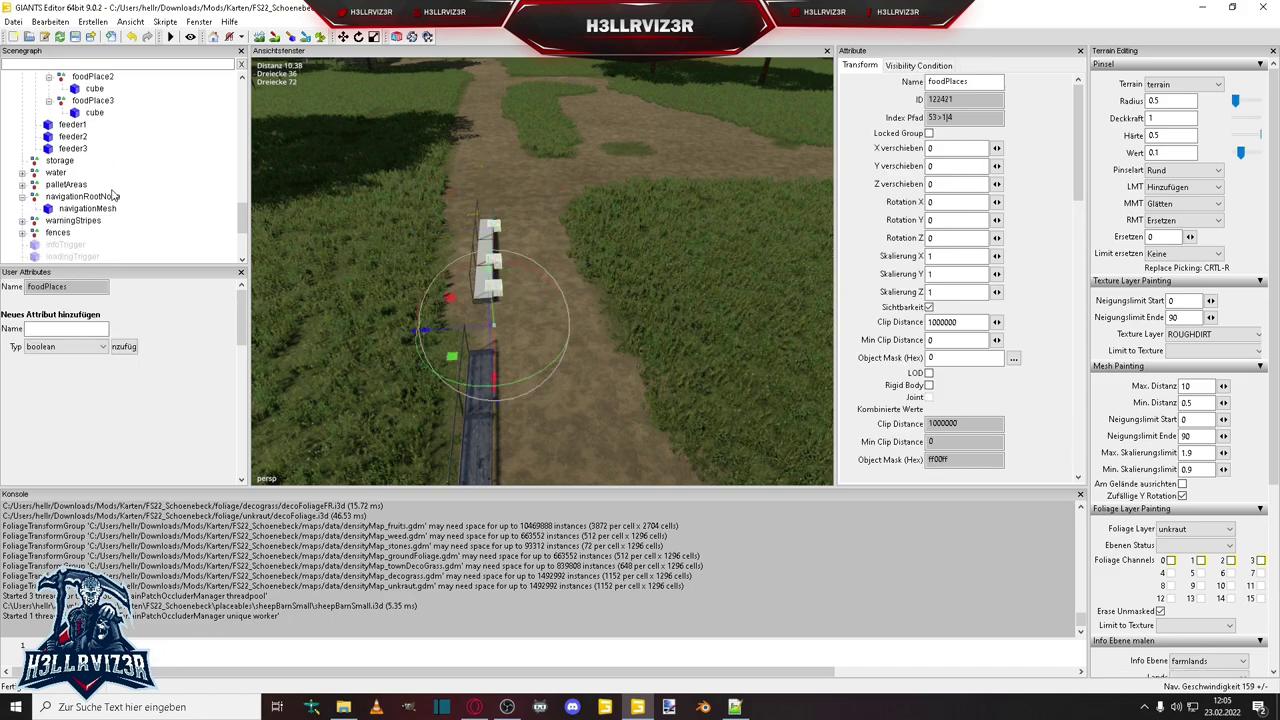
{"action": "left_click", "coordinate": [88, 208]}
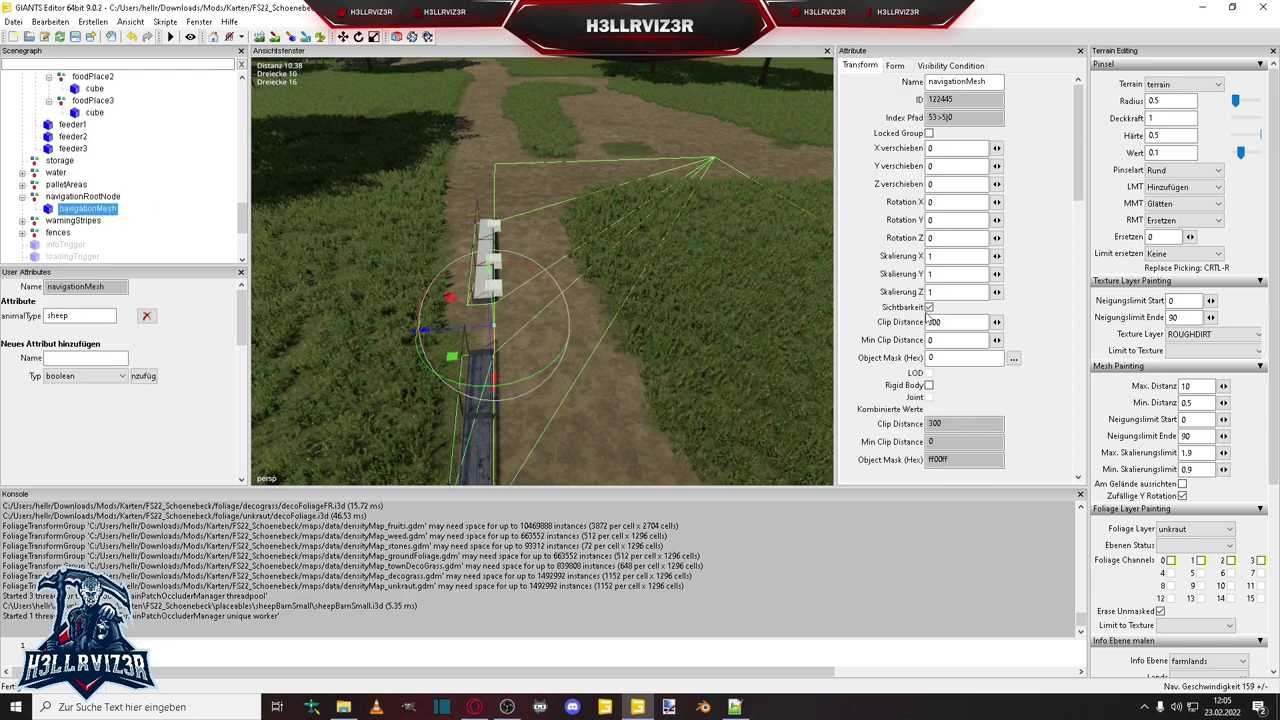
{"action": "left_click", "coordinate": [895, 66]}
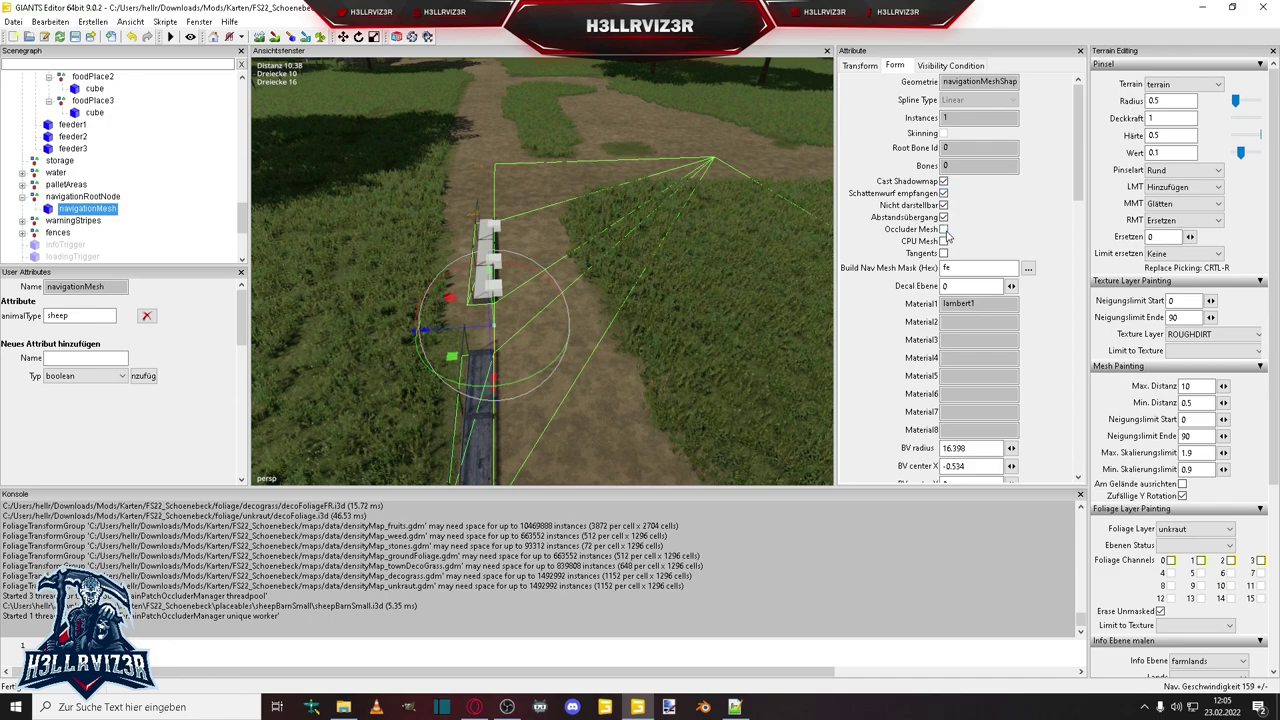
{"action": "left_click", "coordinate": [943, 206]}
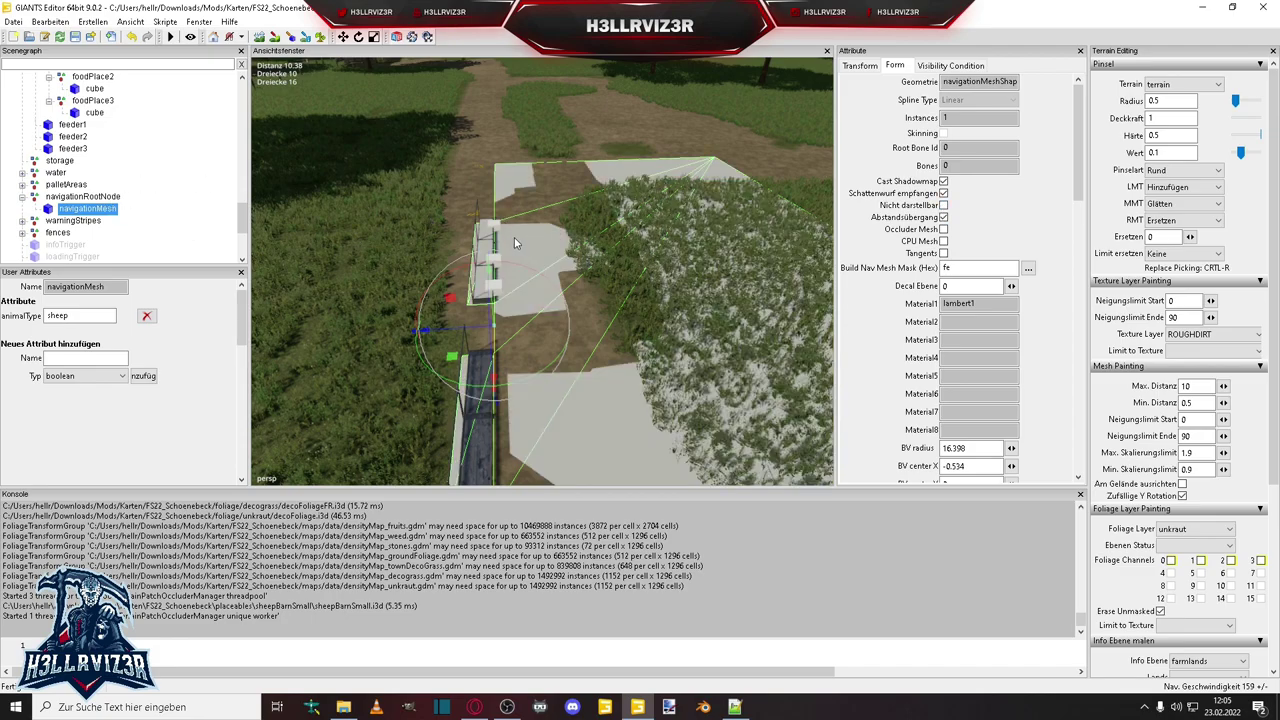
Examine how the marker cubes of the food places sit on the navigation mesh along the feeding trough.
{"action": "scroll", "coordinate": [512, 237], "scroll_direction": "up", "scroll_amount": 5}
{"action": "left_click_drag", "start_coordinate": [512, 237], "coordinate": [540, 286], "text": "alt"}
{"action": "scroll", "coordinate": [581, 257], "scroll_direction": "down", "scroll_amount": 5}
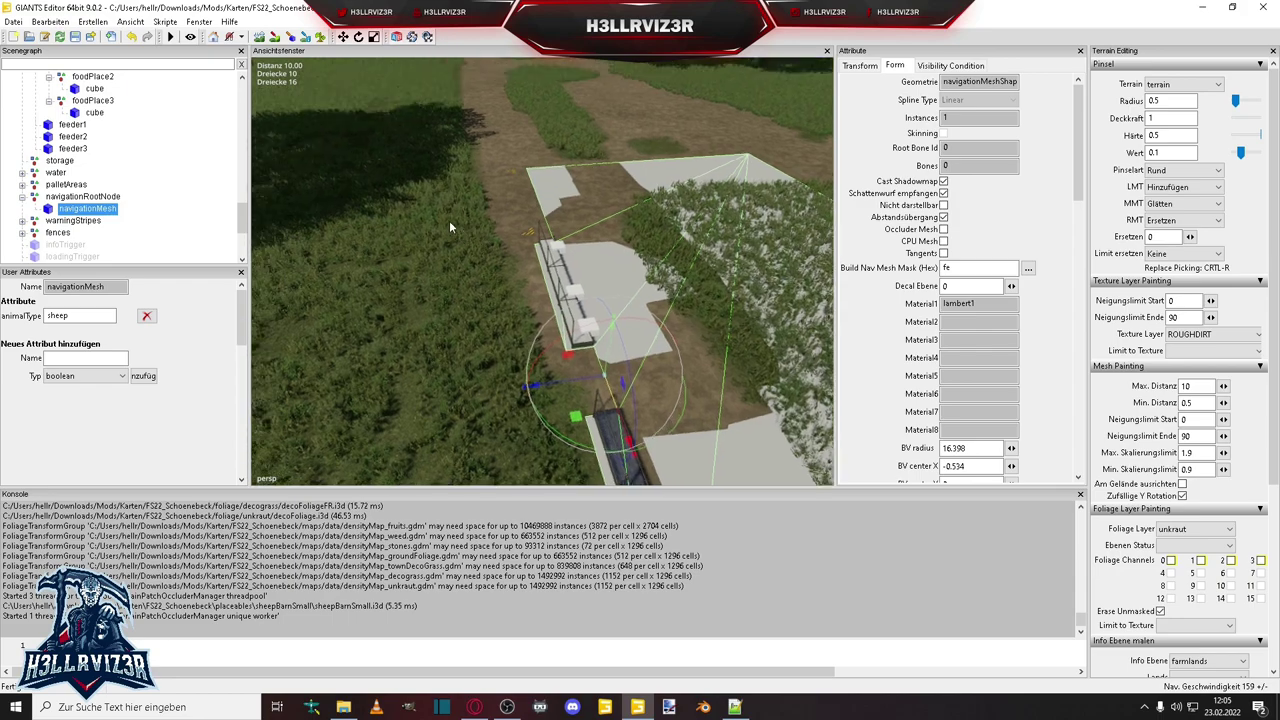
{"action": "scroll", "coordinate": [460, 228], "scroll_direction": "up", "scroll_amount": 4}
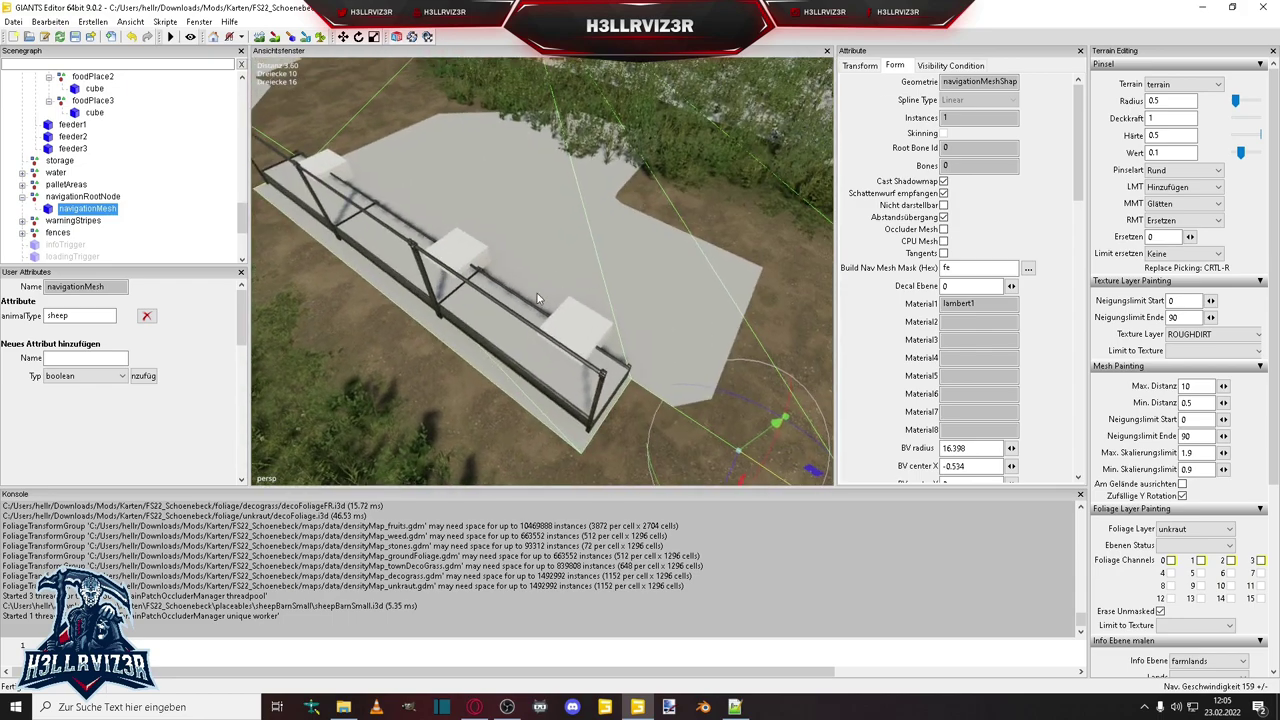
{"action": "scroll", "coordinate": [127, 172], "scroll_direction": "up", "scroll_amount": 1}
{"action": "left_click", "coordinate": [80, 89]}
{"action": "scroll", "coordinate": [614, 216], "scroll_direction": "down", "scroll_amount": 6}
{"action": "left_click_drag", "start_coordinate": [614, 216], "coordinate": [589, 200], "text": "alt"}
{"action": "scroll", "coordinate": [589, 200], "scroll_direction": "up", "scroll_amount": 2}
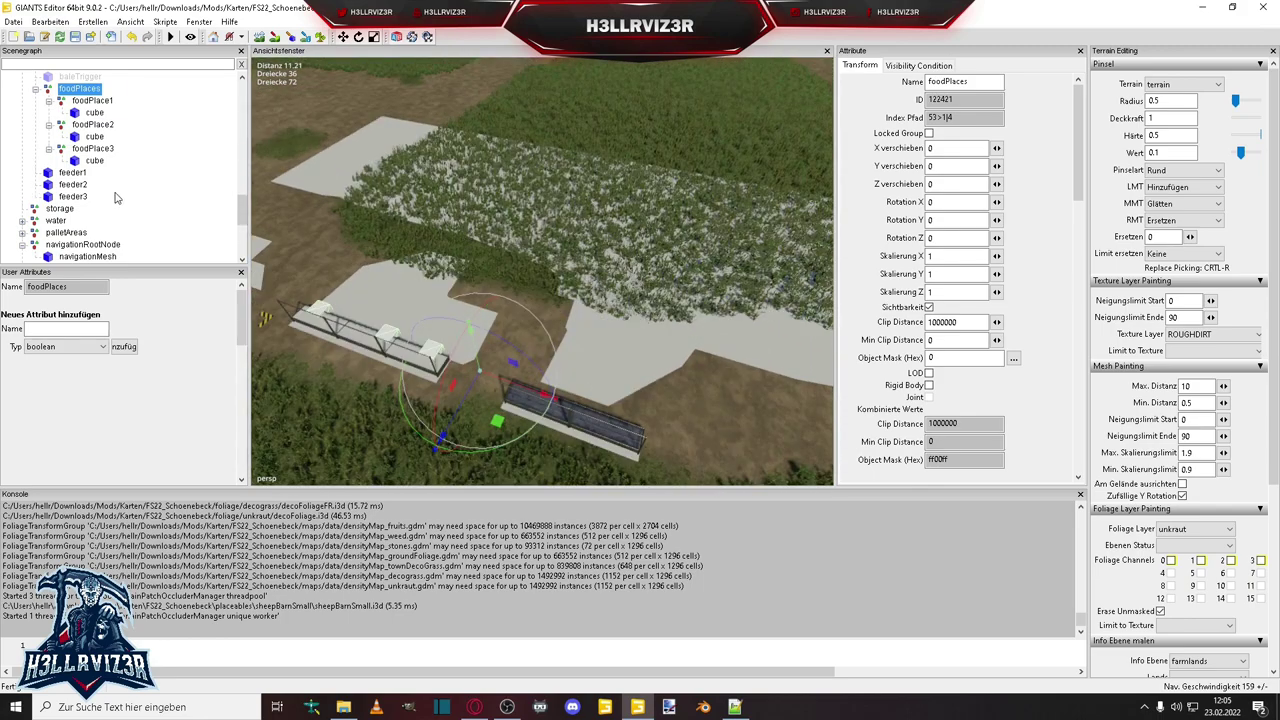
{"action": "scroll", "coordinate": [33, 190], "scroll_direction": "up", "scroll_amount": 2}
{"action": "scroll", "coordinate": [25, 197], "scroll_direction": "down", "scroll_amount": 3}
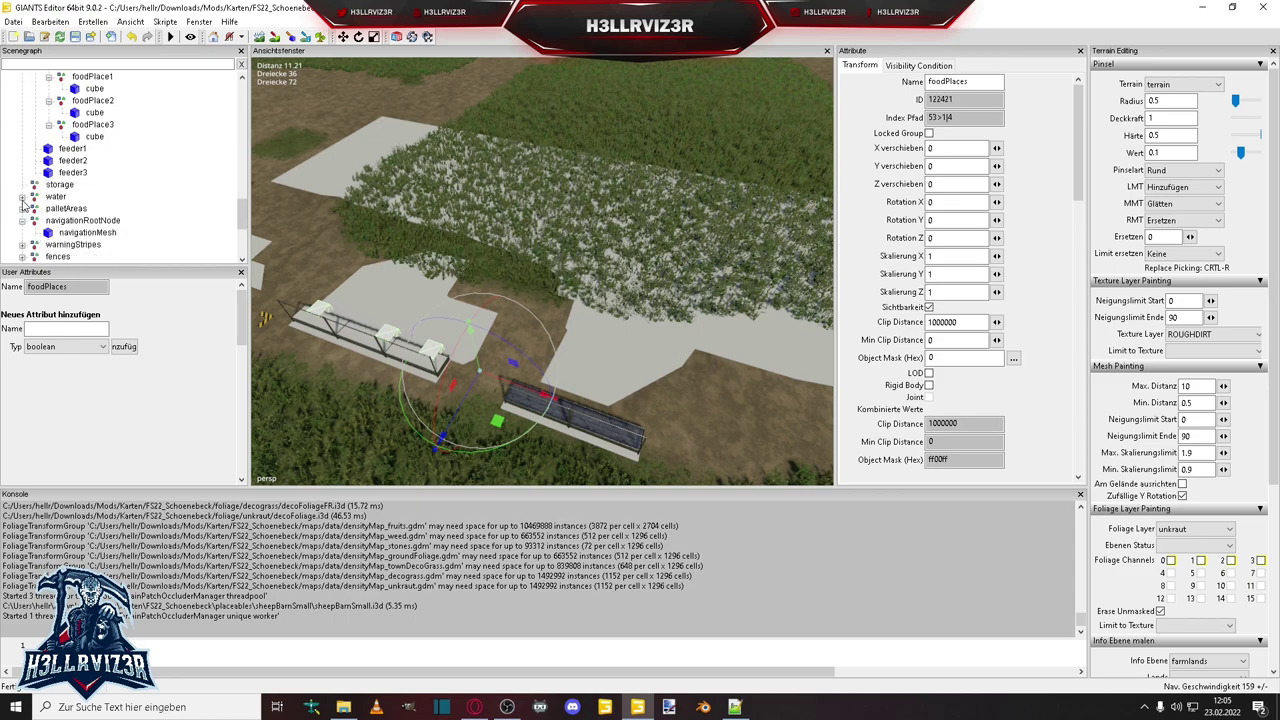
Expand the barn's water group and waterPlaces, and inspect both troughs against the surrounding navigation mesh.
{"action": "left_click", "coordinate": [21, 197]}
{"action": "scroll", "coordinate": [92, 200], "scroll_direction": "down", "scroll_amount": 1}
{"action": "left_click", "coordinate": [78, 197]}
{"action": "left_click", "coordinate": [36, 198]}
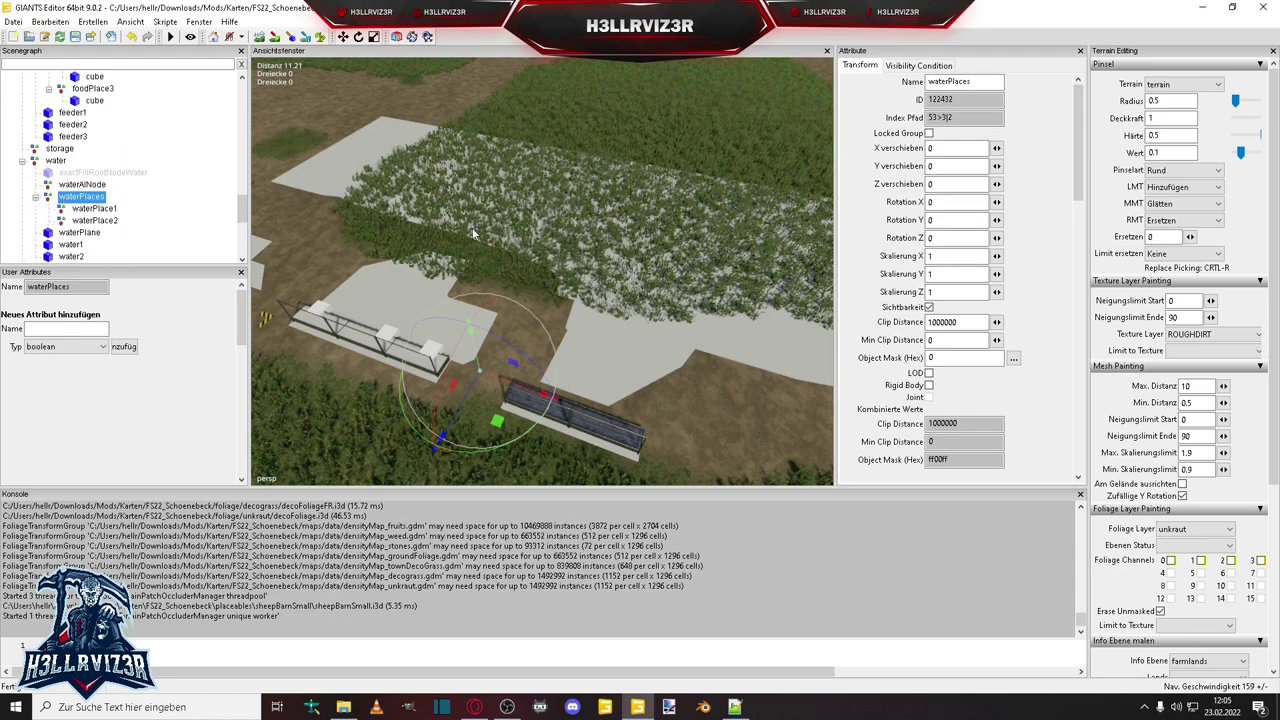
{"action": "left_click_drag", "start_coordinate": [601, 277], "coordinate": [537, 273], "text": "alt"}
{"action": "scroll", "coordinate": [537, 273], "scroll_direction": "up", "scroll_amount": 5}
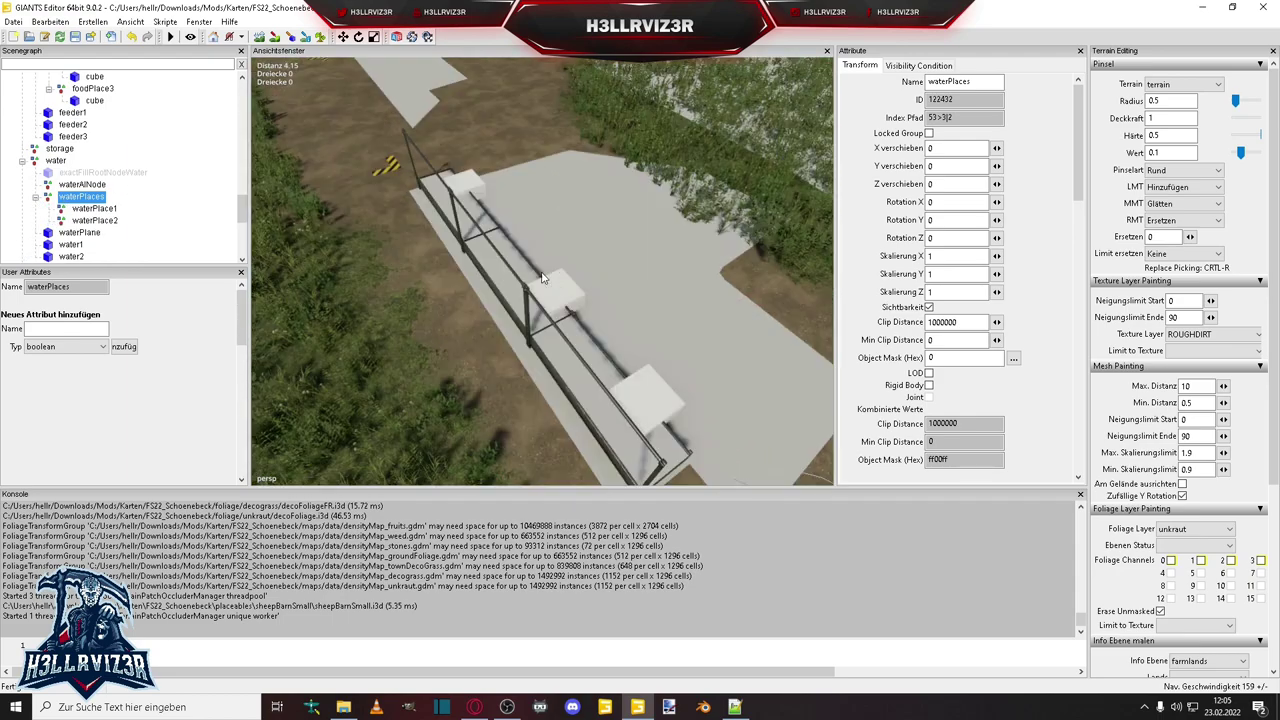
{"action": "left_click_drag", "start_coordinate": [437, 197], "coordinate": [525, 250], "text": "alt"}
{"action": "scroll", "coordinate": [527, 255], "scroll_direction": "down", "scroll_amount": 10}
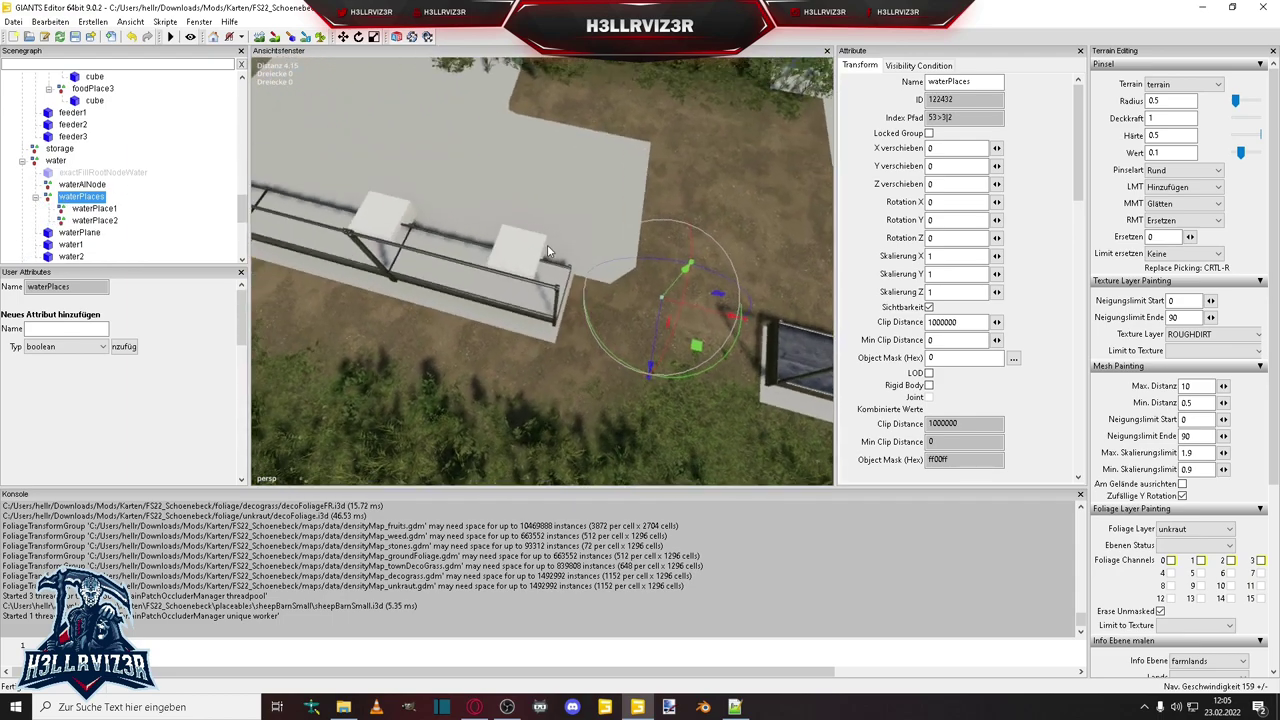
{"action": "scroll", "coordinate": [584, 190], "scroll_direction": "up", "scroll_amount": 5}
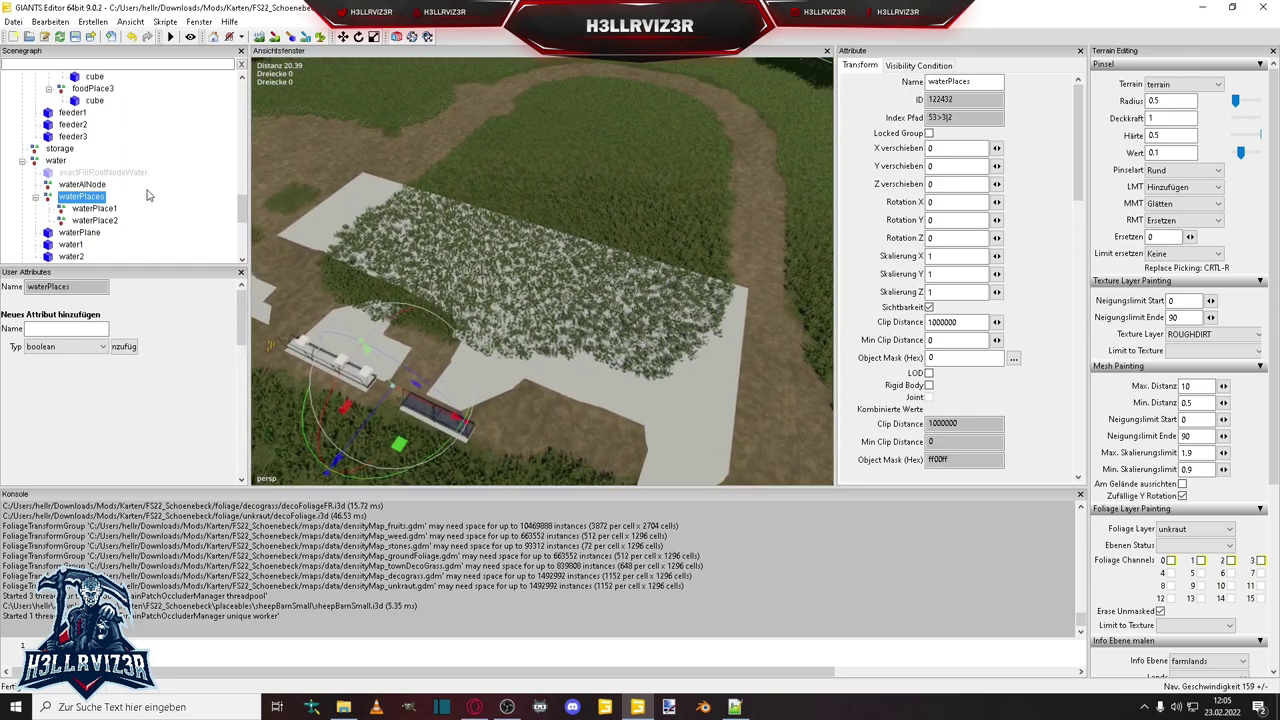
Create a plane primitive and move it into the barn's navigationRootNode beside the existing navigationMesh.
{"action": "scroll", "coordinate": [147, 195], "scroll_direction": "down", "scroll_amount": 3}
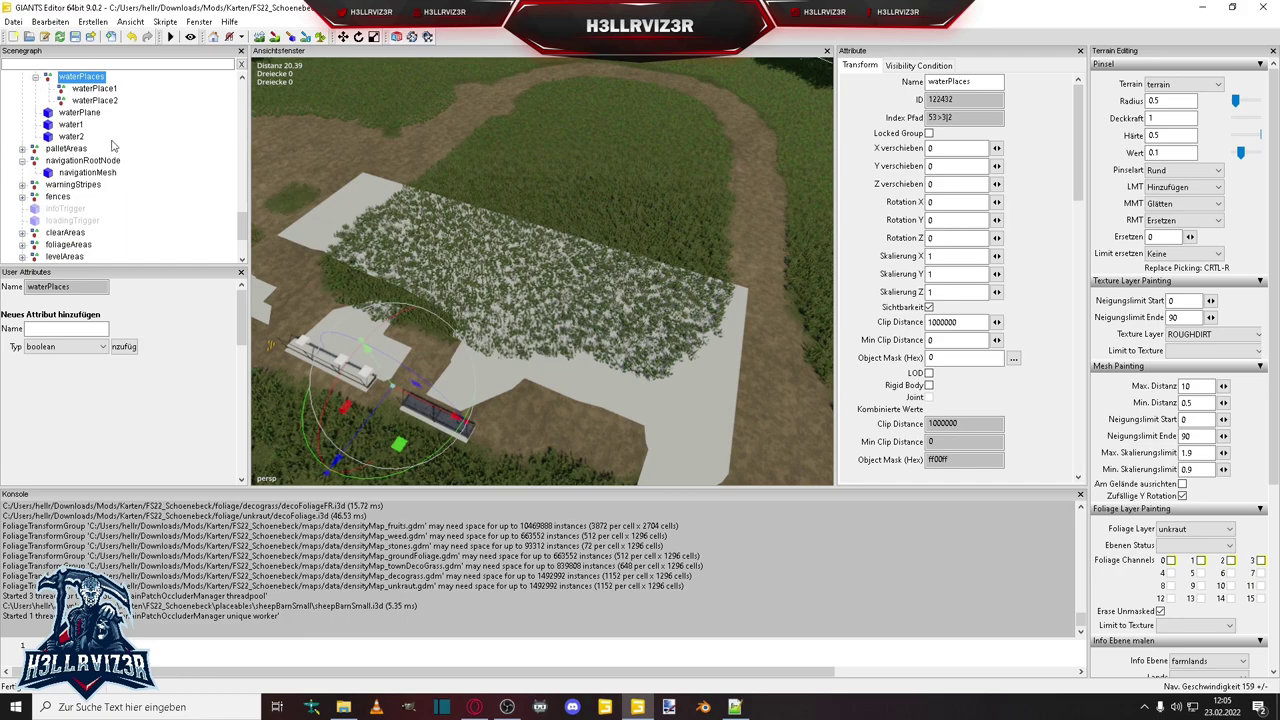
{"action": "left_click", "coordinate": [92, 21]}
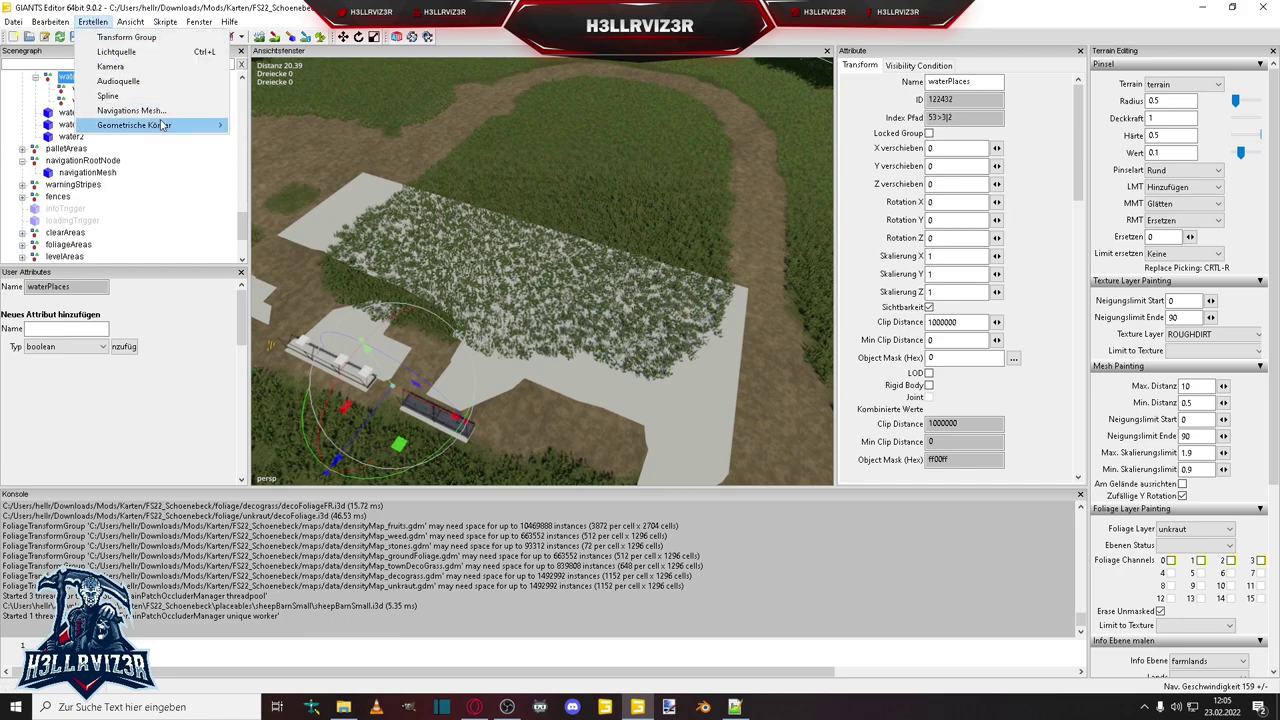
{"action": "mouse_move", "coordinate": [167, 131]}
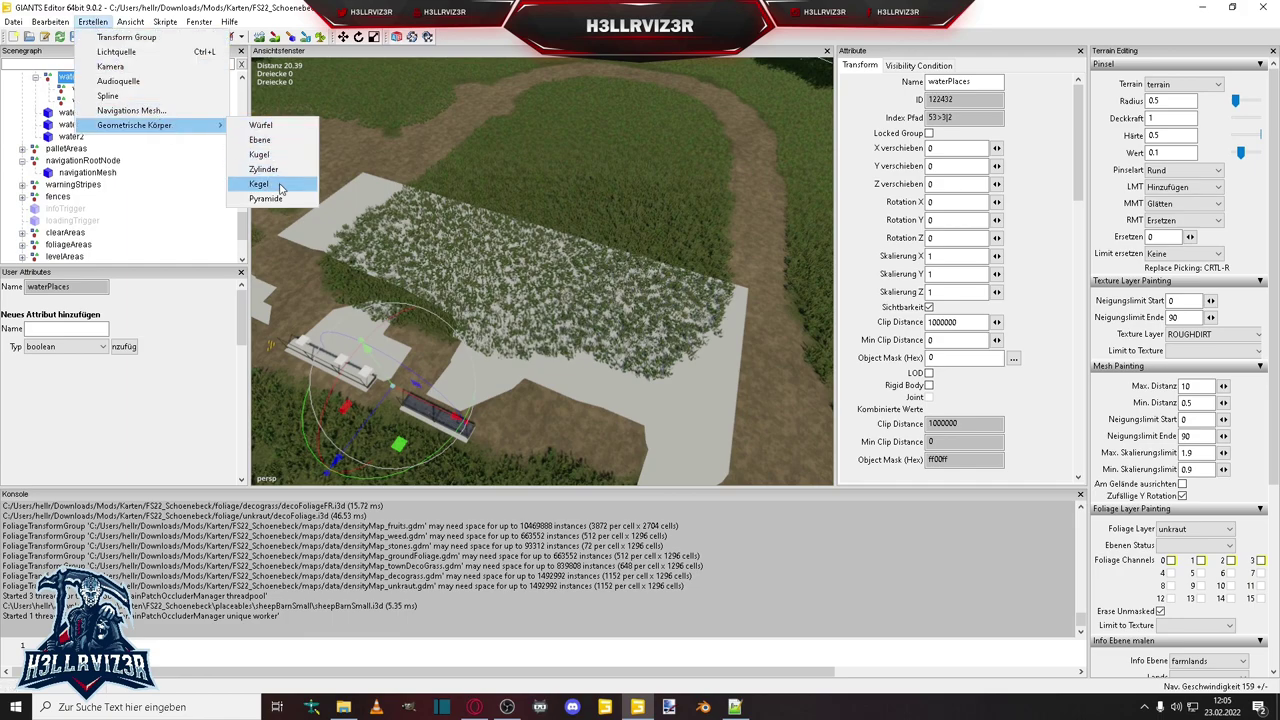
{"action": "left_click", "coordinate": [279, 141]}
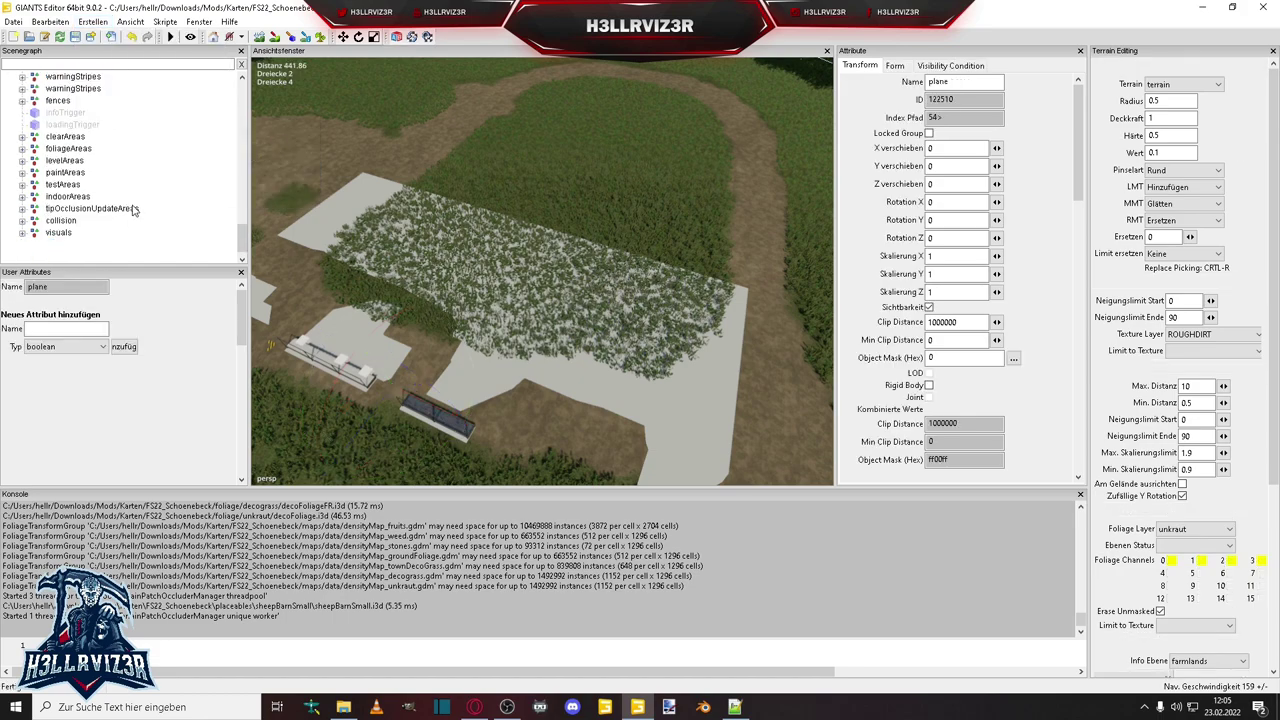
{"action": "key", "text": "ctrl+x"}
{"action": "scroll", "coordinate": [134, 210], "scroll_direction": "up", "scroll_amount": 4}
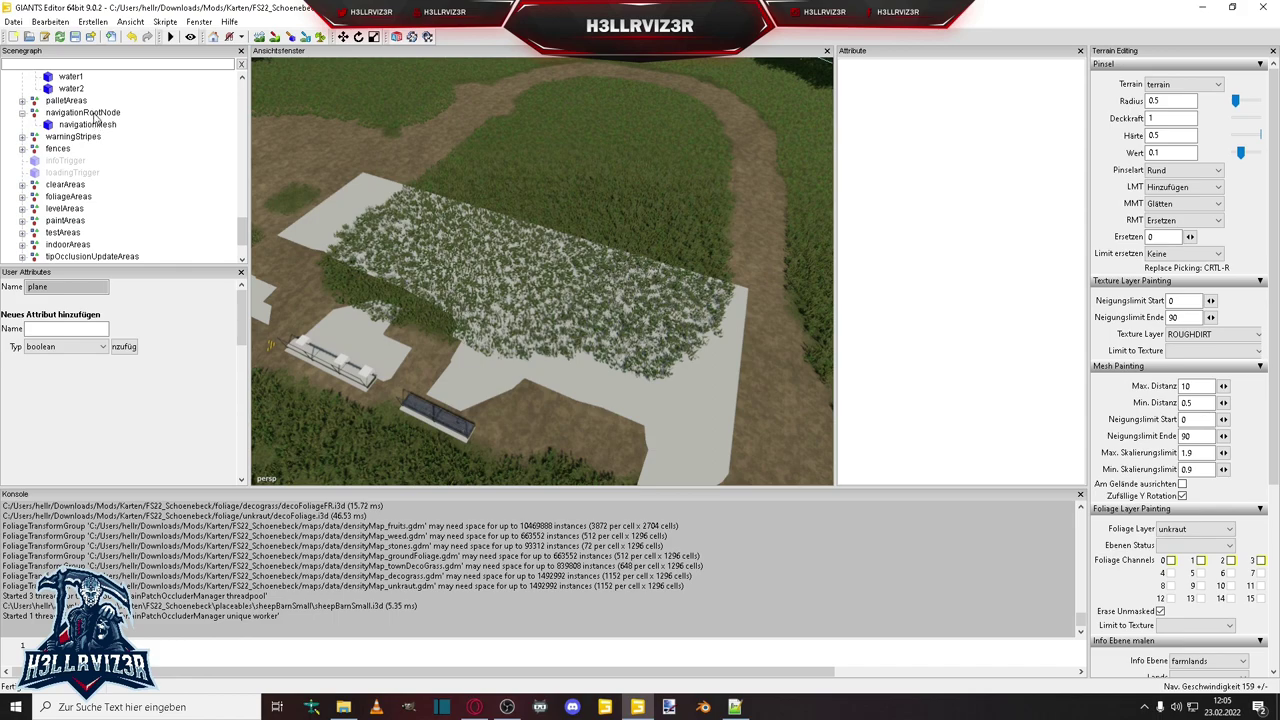
{"action": "left_click", "coordinate": [96, 115]}
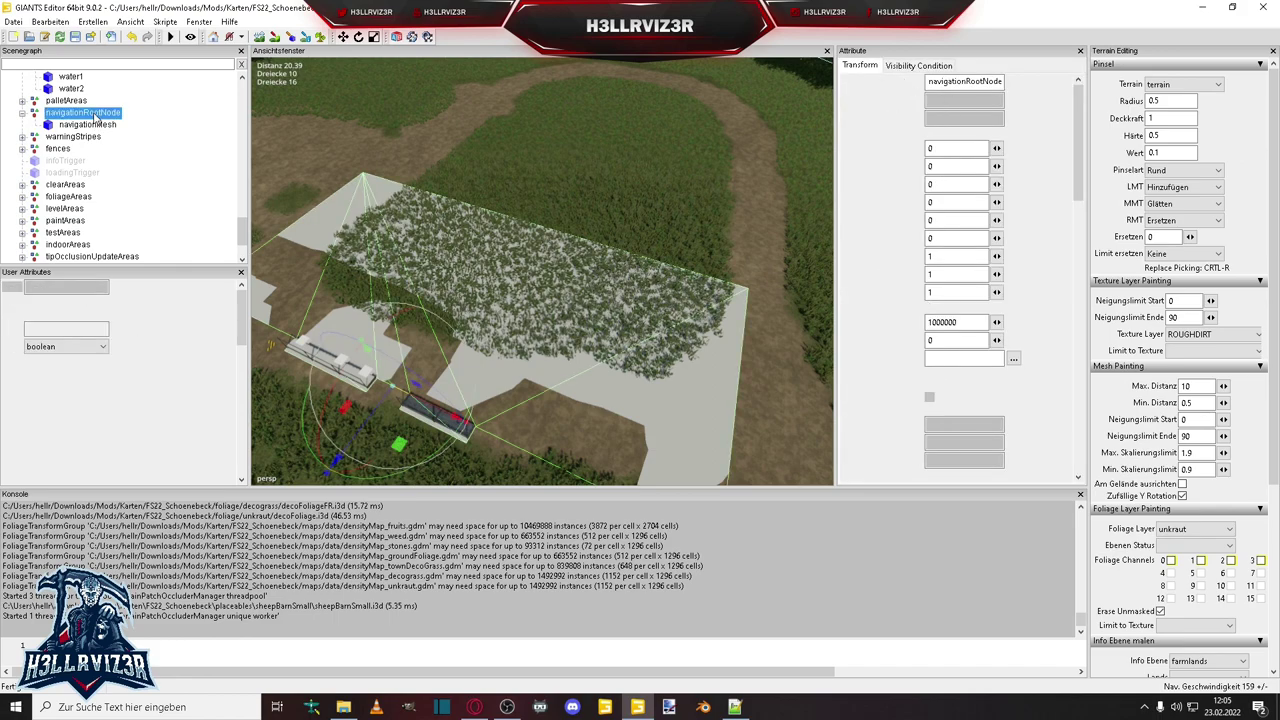
{"action": "key", "text": "ctrl+v"}
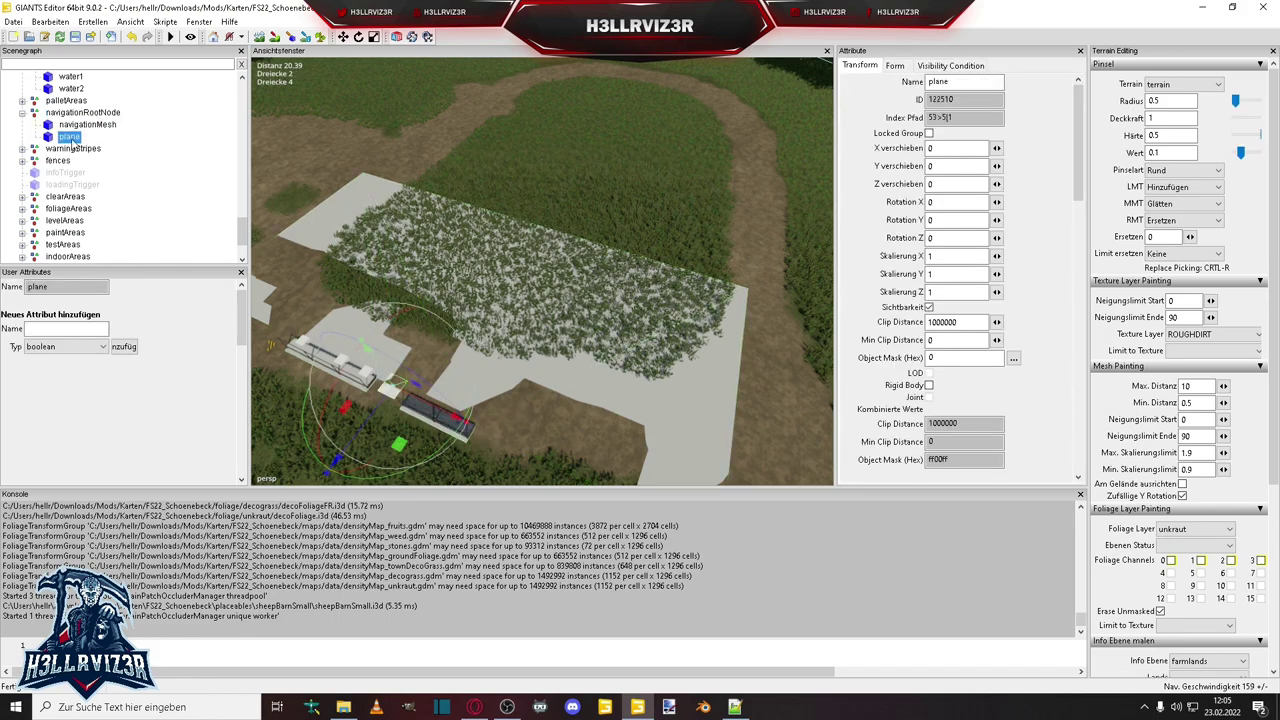
Set the new plane's Build Nav Mesh Mask to hex fe.
{"action": "left_click", "coordinate": [895, 66]}
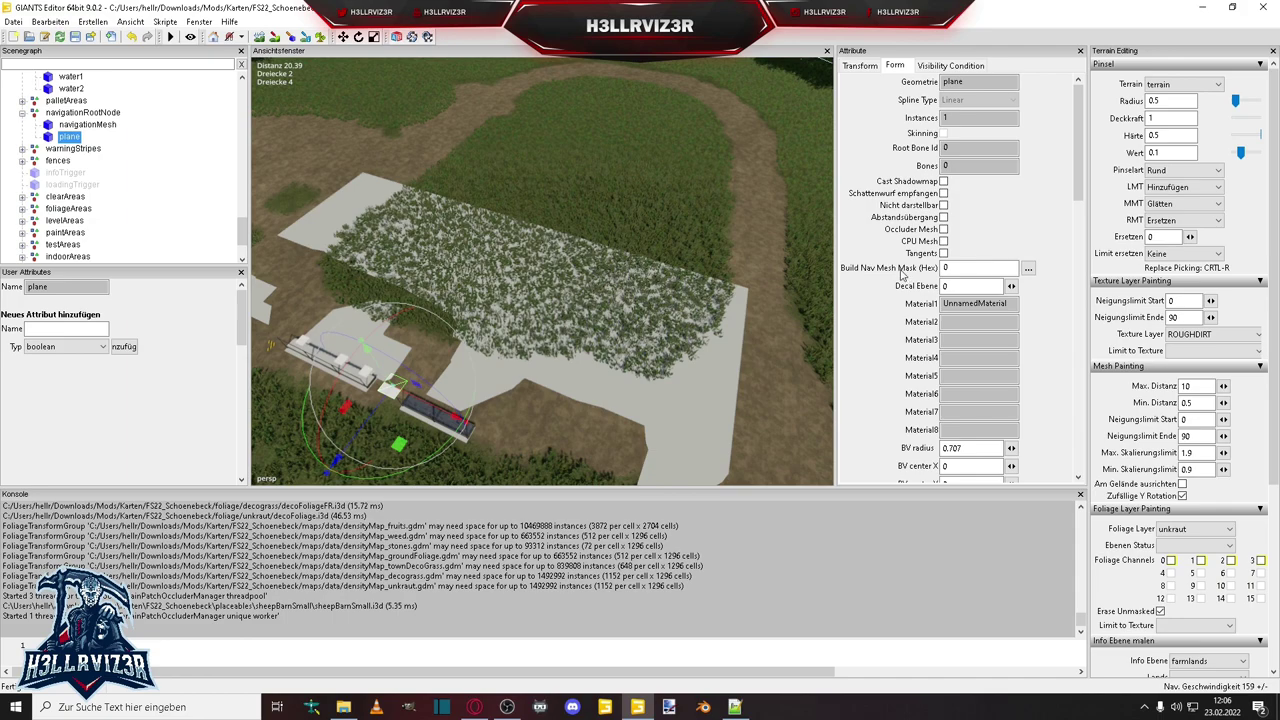
{"action": "left_click", "coordinate": [1028, 268]}
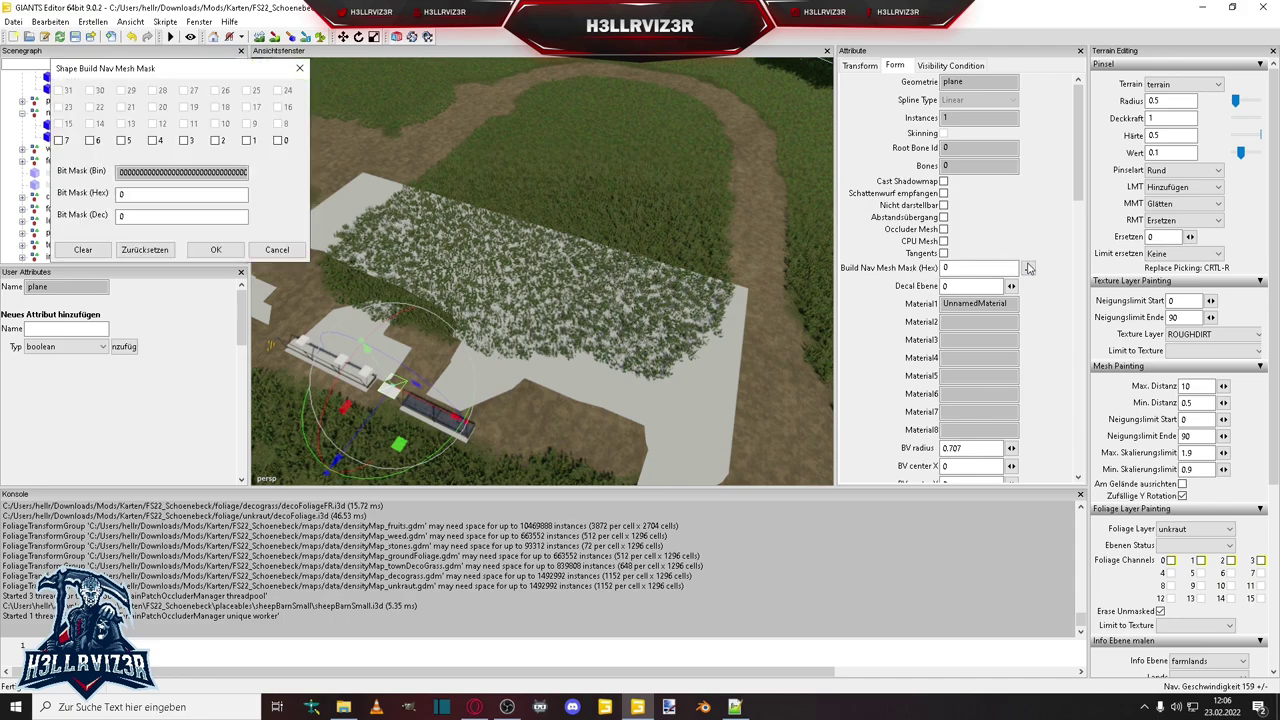
{"action": "double_click", "coordinate": [121, 197]}
{"action": "type", "text": "fe"}
{"action": "left_click", "coordinate": [213, 251]}
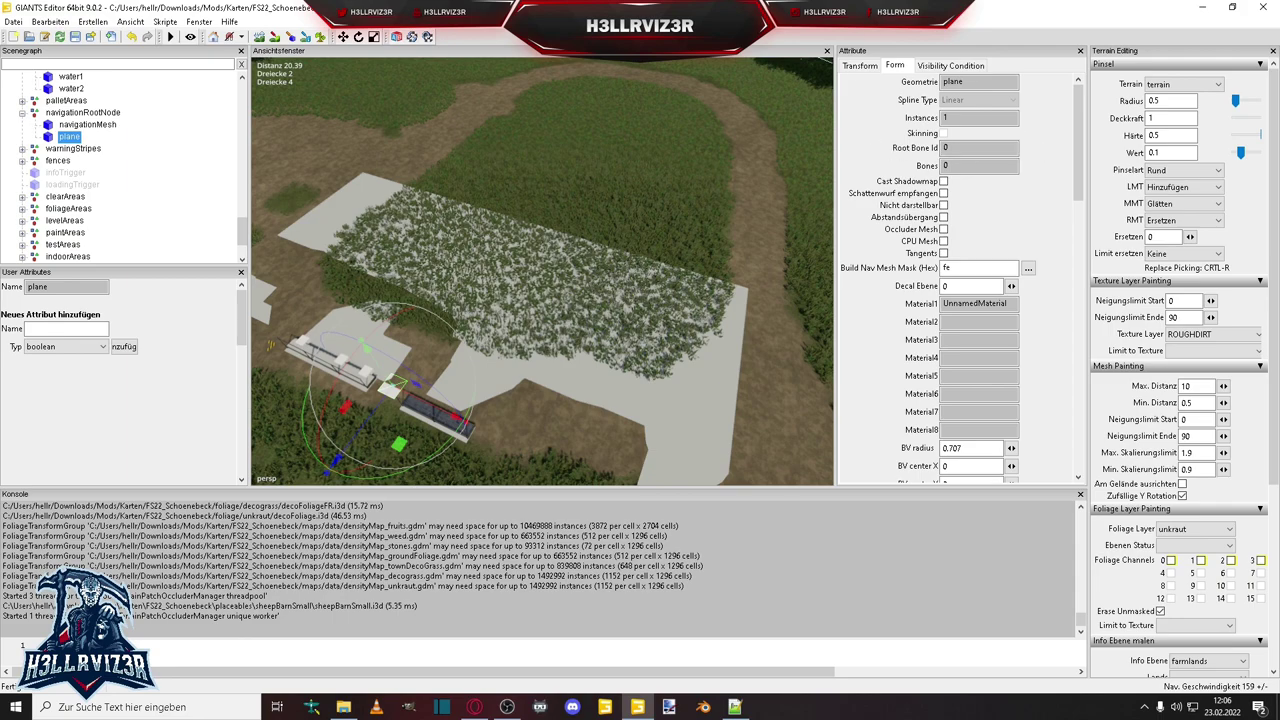
{"action": "left_click", "coordinate": [860, 66]}
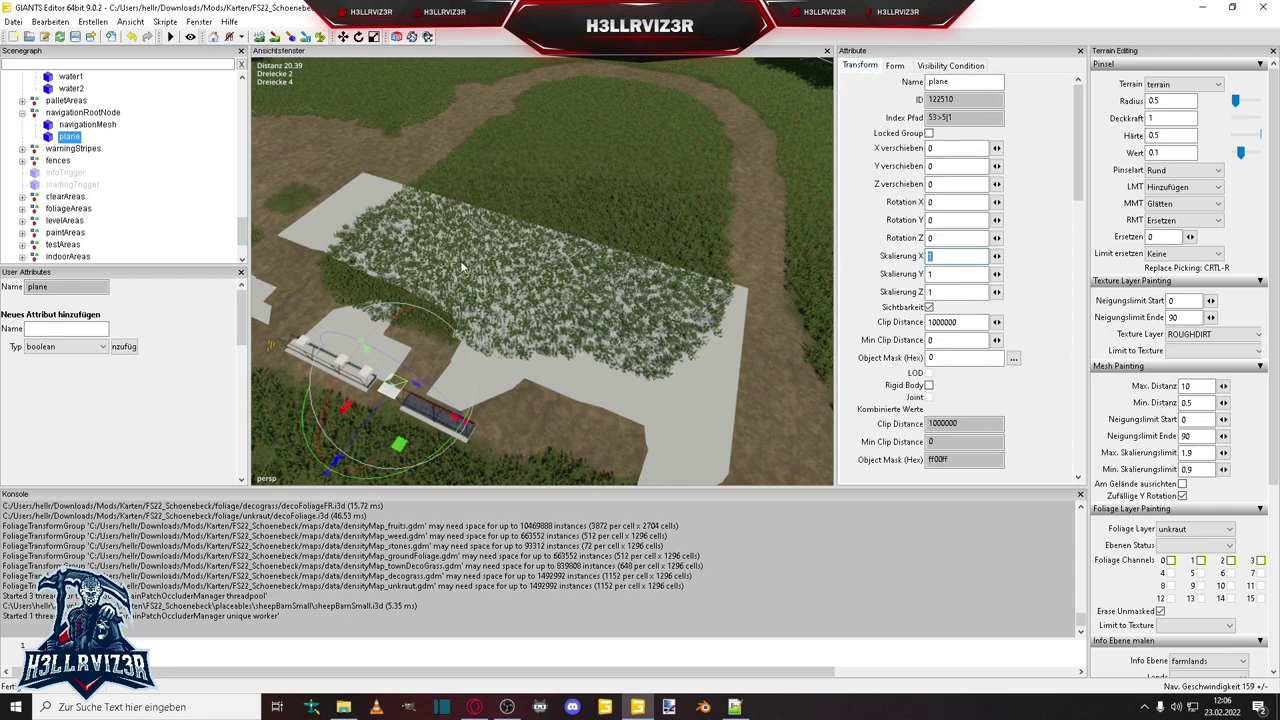
{"action": "left_click_drag", "start_coordinate": [536, 297], "coordinate": [560, 249], "text": "alt"}
{"action": "scroll", "coordinate": [522, 272], "scroll_direction": "up", "scroll_amount": 5}
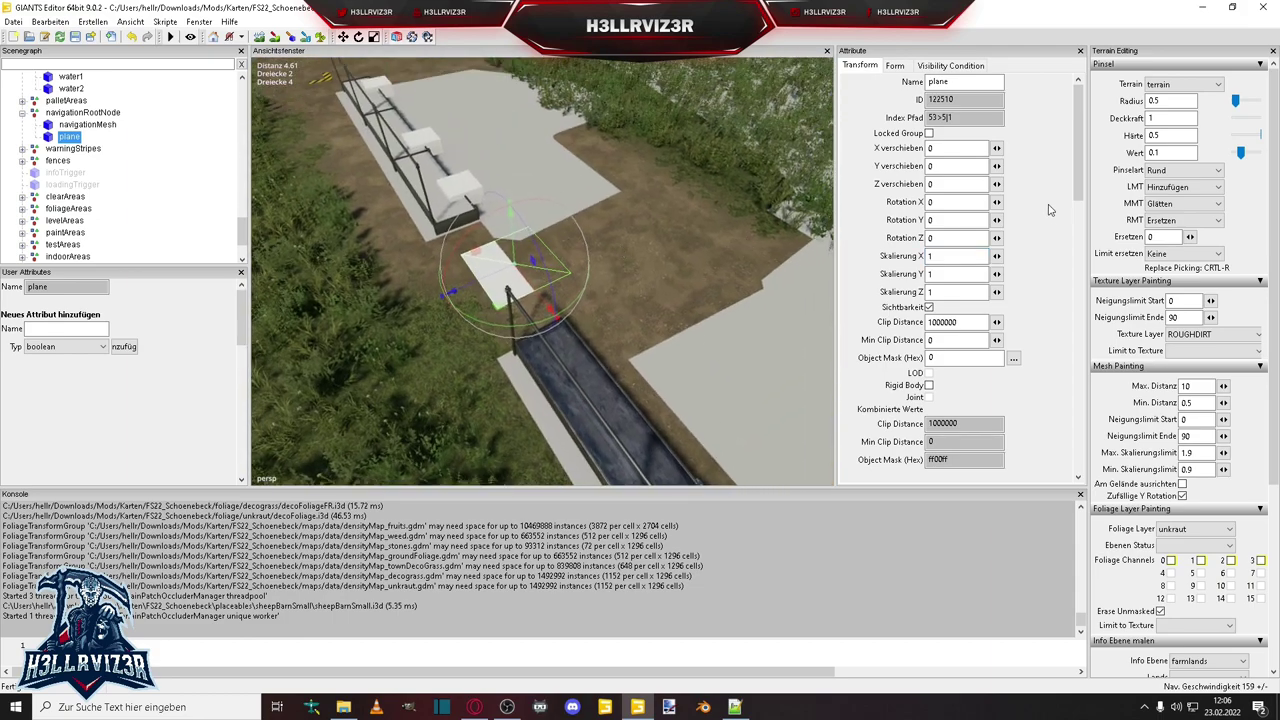
{"action": "left_click", "coordinate": [956, 220]}
{"action": "type", "text": "180"}
{"action": "key", "text": "BackSpace"}
{"action": "key", "text": "BackSpace"}
{"action": "key", "text": "BackSpace"}
Shift the plane to about 0.55 along Z and scale it to 10 in X and 25 in Z.
{"action": "left_click_drag", "start_coordinate": [530, 262], "coordinate": [557, 265]}
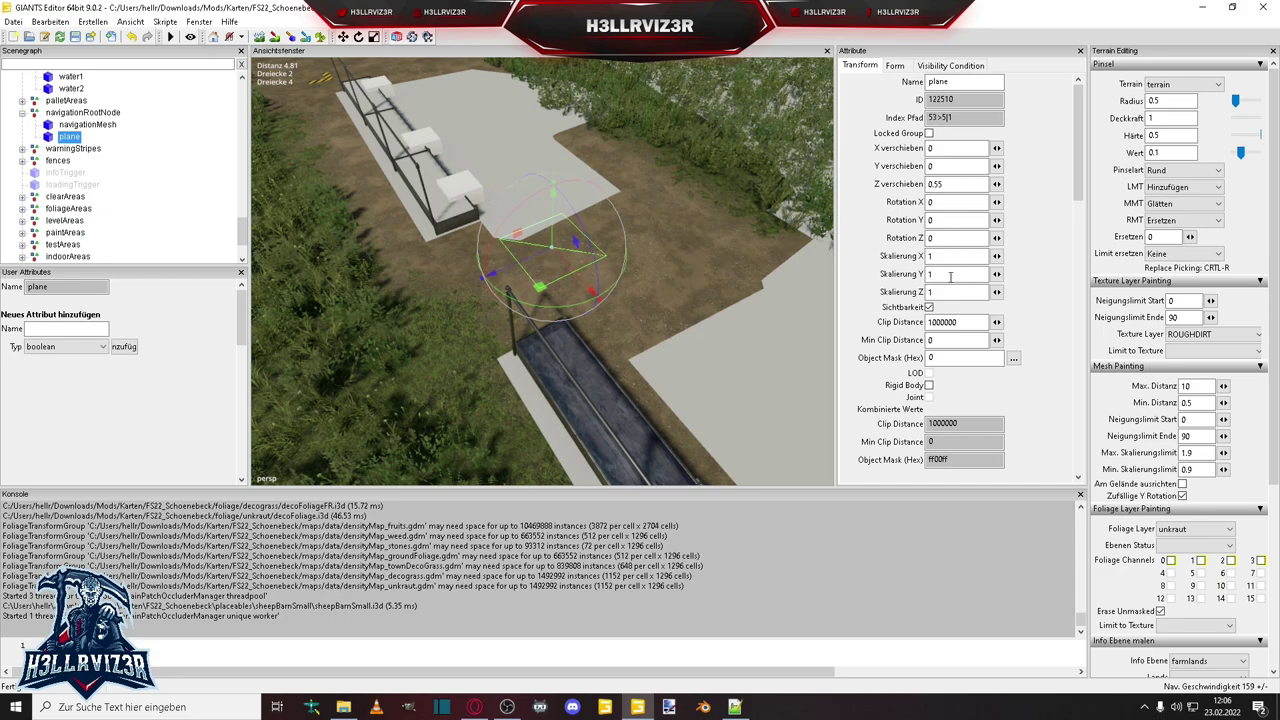
{"action": "left_click_drag", "start_coordinate": [954, 277], "coordinate": [900, 261]}
{"action": "type", "text": "0"}
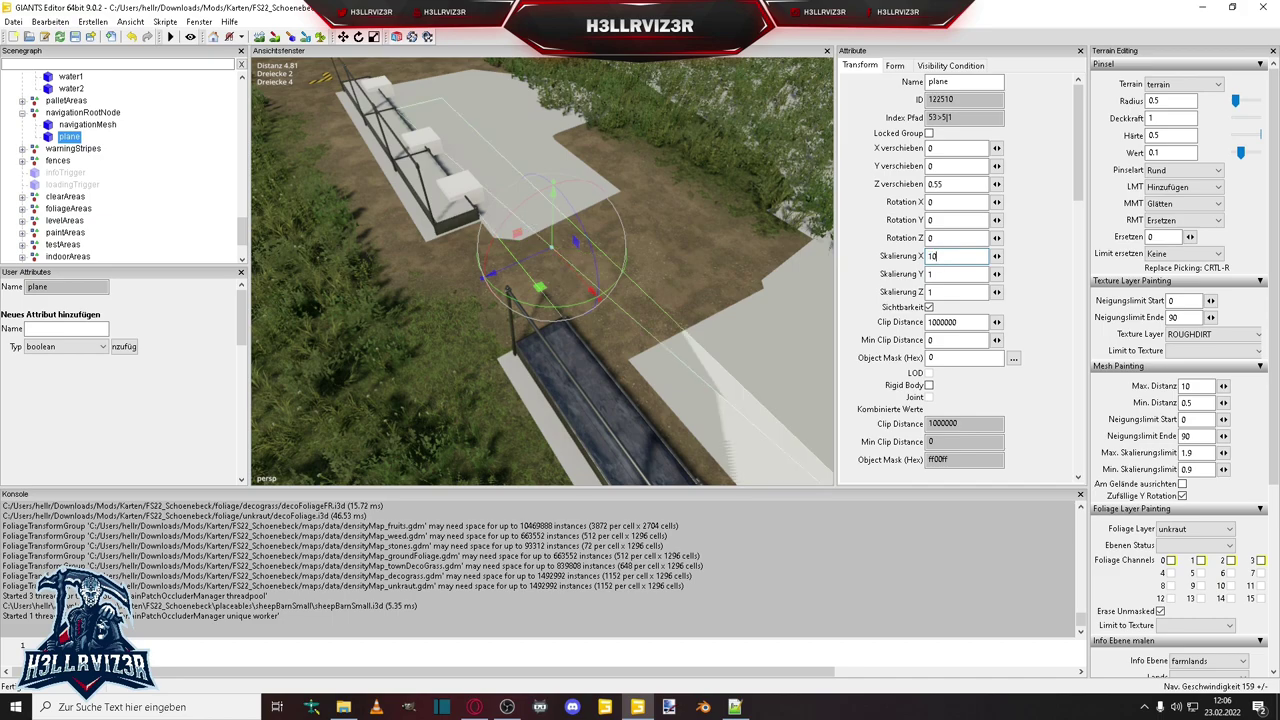
{"action": "key", "text": "Tab"}
{"action": "key", "text": "Tab"}
{"action": "type", "text": "25"}
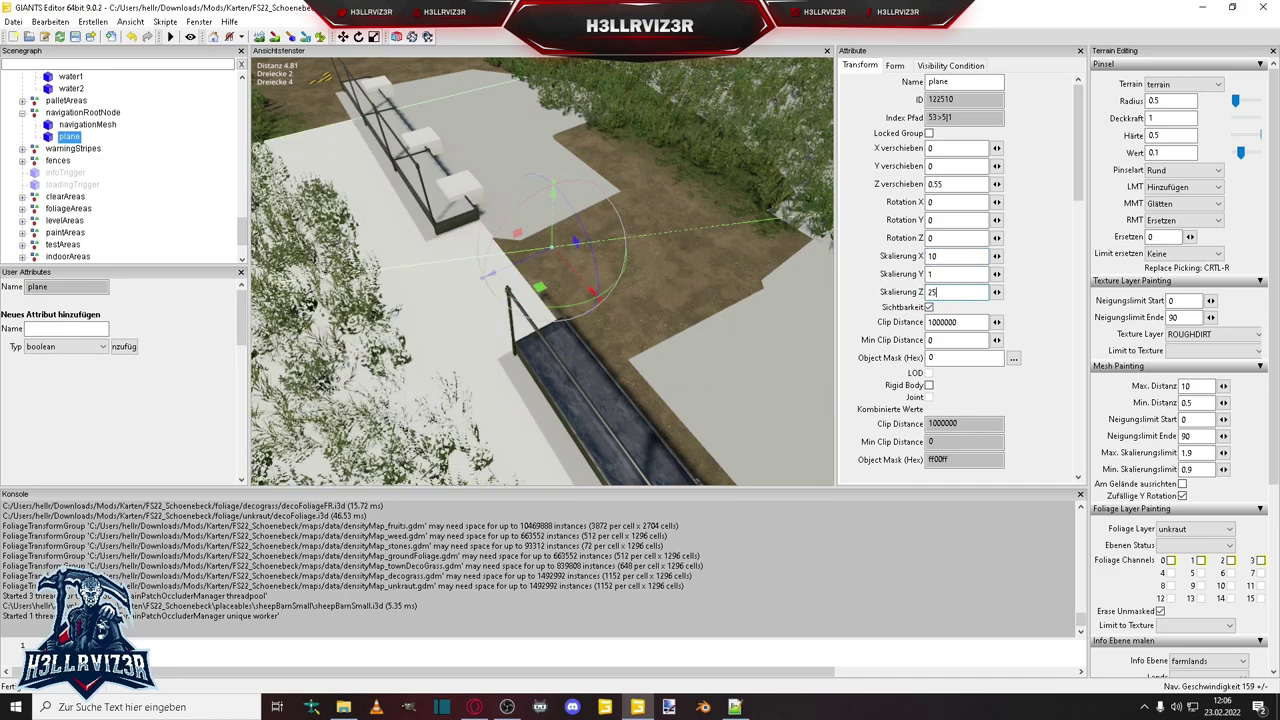
Move the plane over the barn's navigation mesh to about Z 13.72 and stretch its Z scale to about 26.26.
{"action": "scroll", "coordinate": [676, 332], "scroll_direction": "down", "scroll_amount": 5}
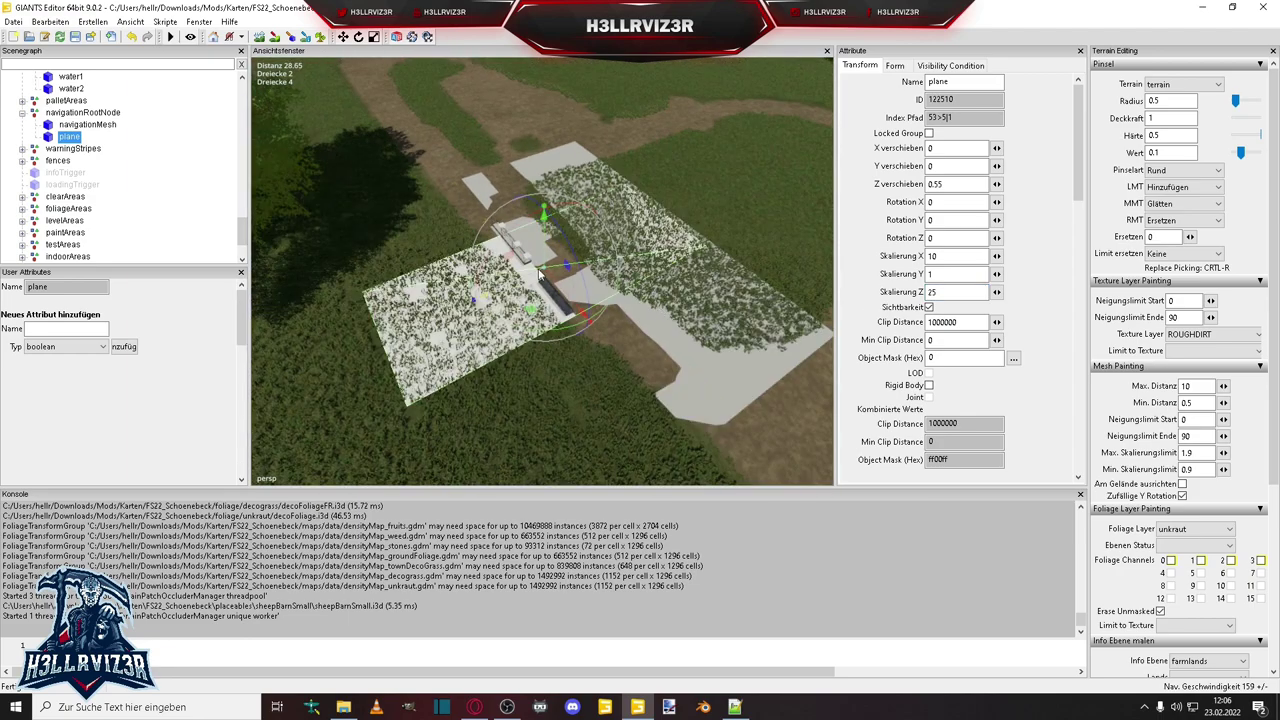
{"action": "left_click_drag", "start_coordinate": [537, 274], "coordinate": [748, 199]}
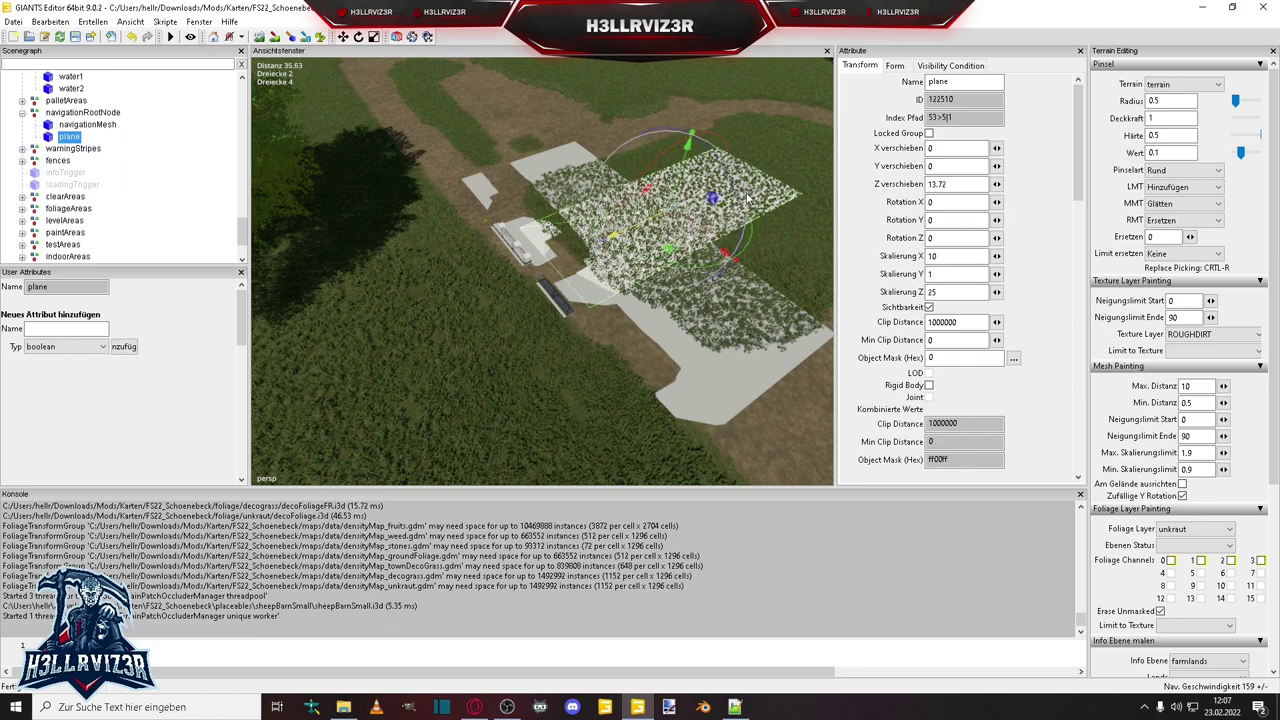
{"action": "left_click_drag", "start_coordinate": [606, 240], "coordinate": [589, 252]}
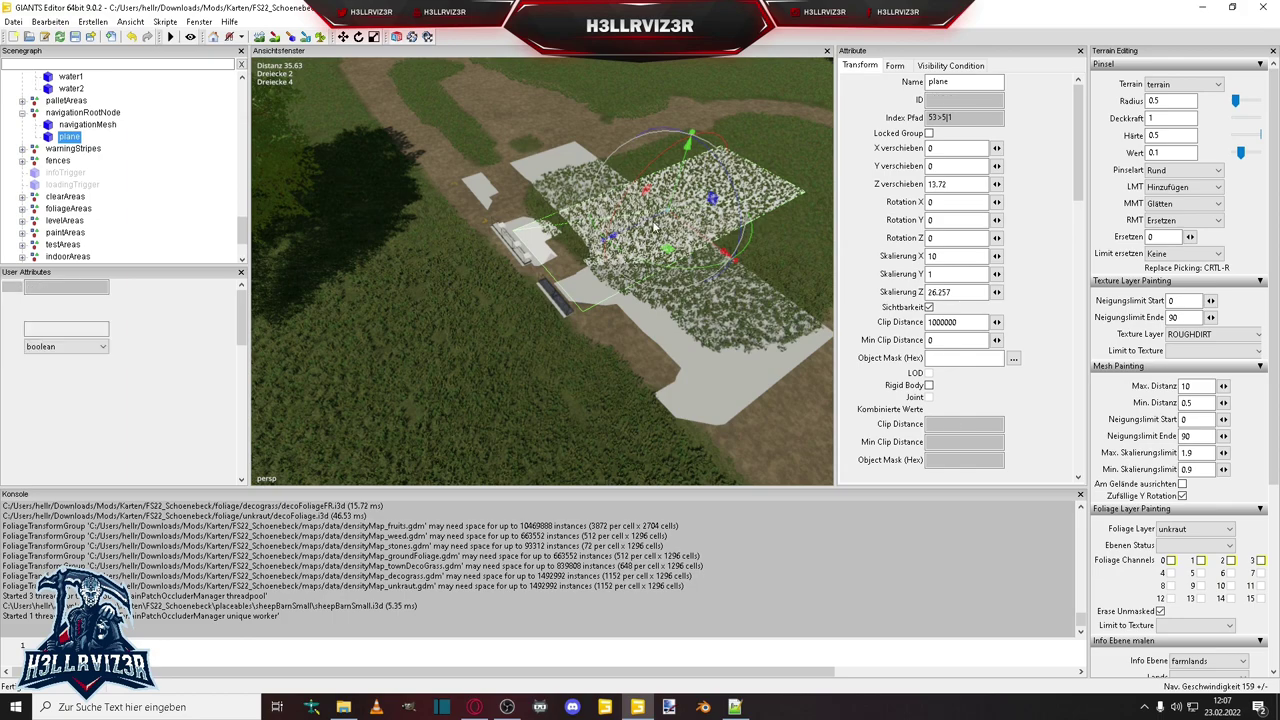
Duplicate the plane, move the copy to about X 17.58 and widen its X scale to about 39.83.
{"action": "key", "text": "ctrl+d"}
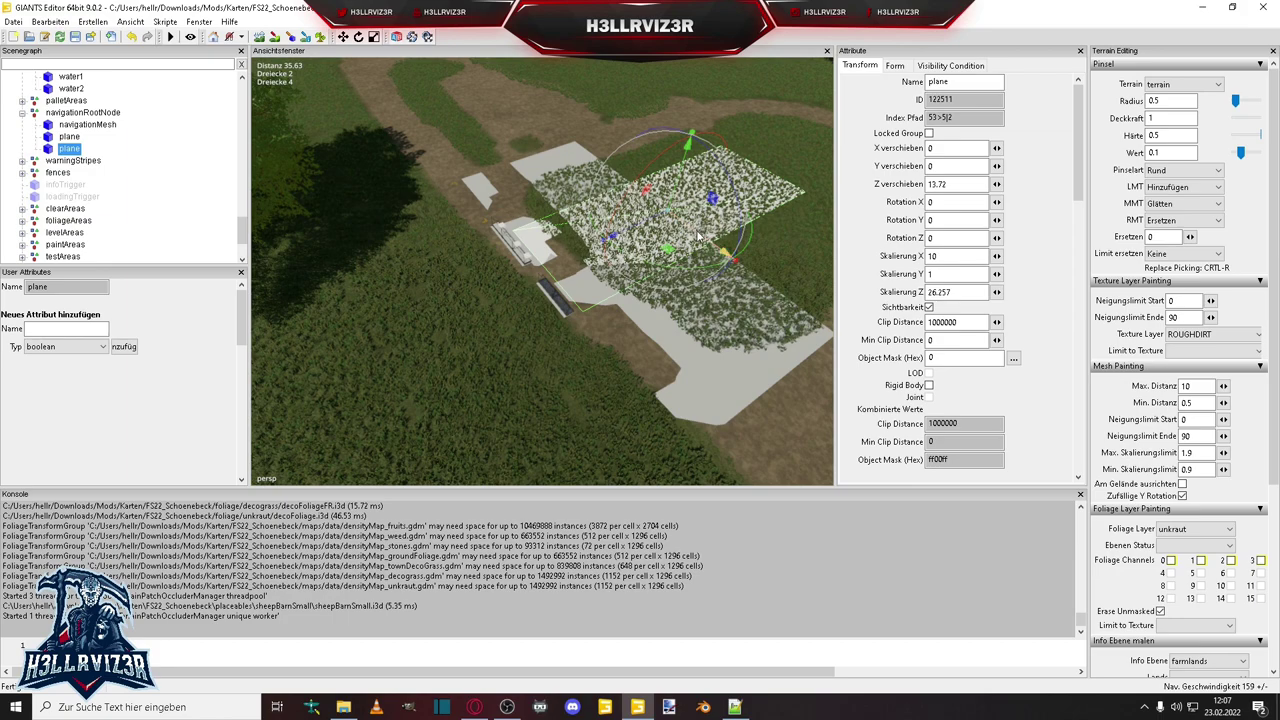
{"action": "left_click_drag", "start_coordinate": [678, 222], "coordinate": [540, 93]}
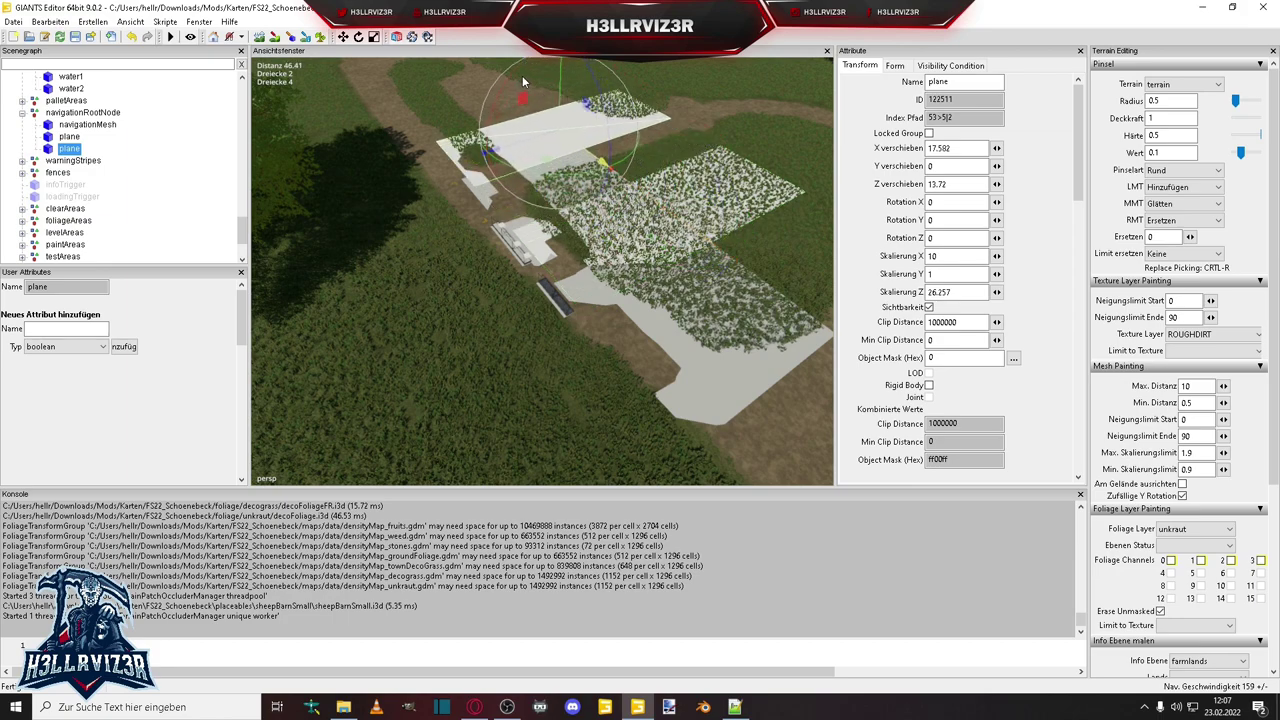
{"action": "left_click_drag", "start_coordinate": [622, 183], "coordinate": [668, 262]}
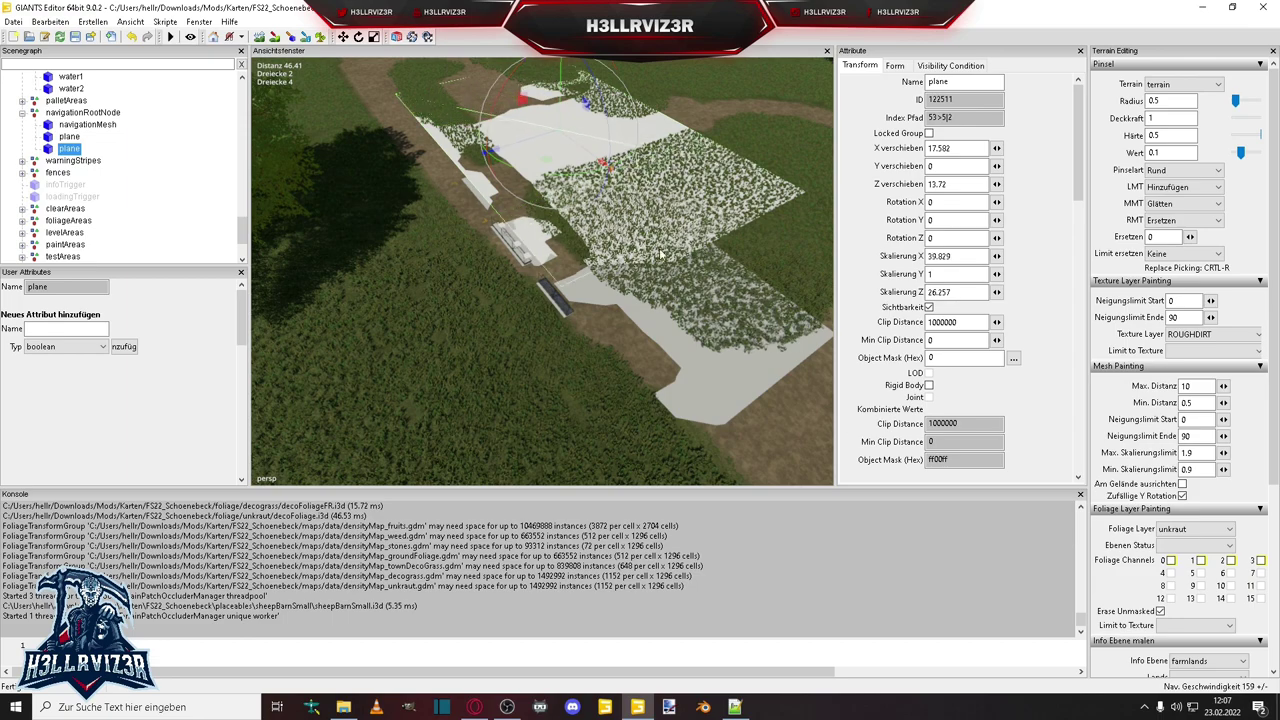
Duplicate the widened plane and shift the copy along Z to about 38.02 to extend the walkable area.
{"action": "left_click_drag", "start_coordinate": [601, 222], "coordinate": [575, 161], "text": "alt"}
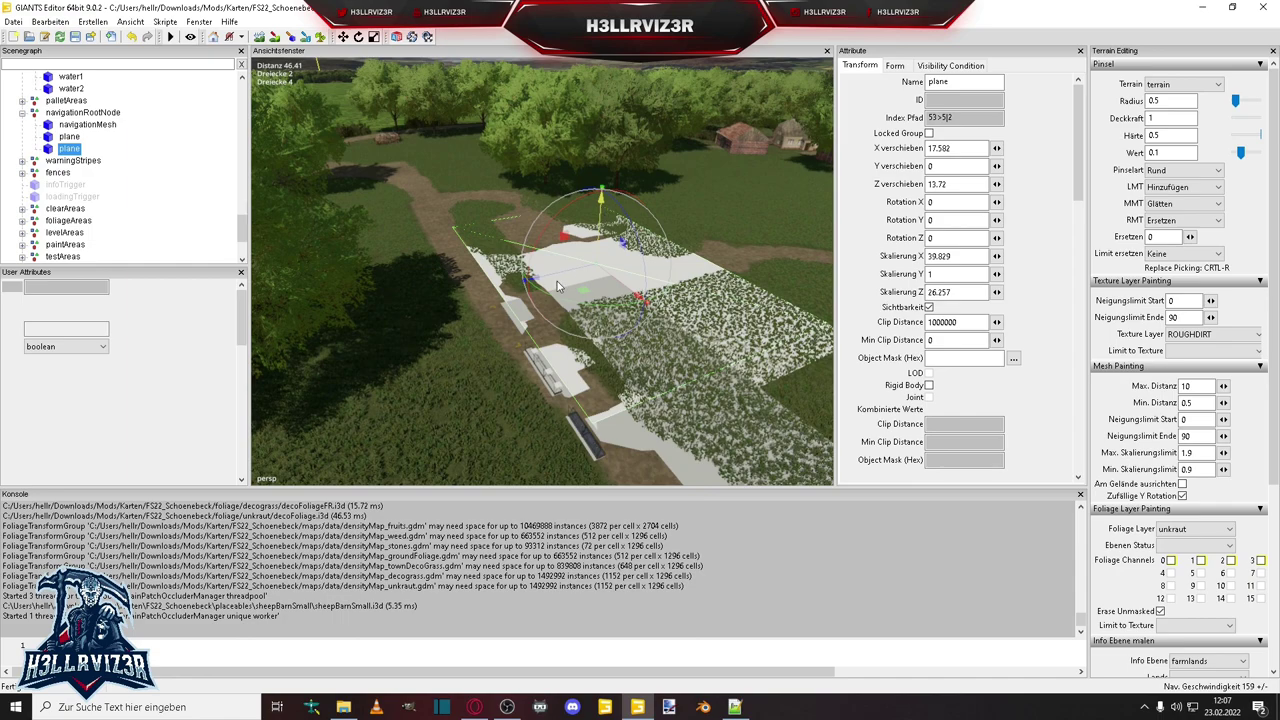
{"action": "key", "text": "ctrl+d"}
{"action": "left_click_drag", "start_coordinate": [554, 280], "coordinate": [787, 228]}
{"action": "left_click_drag", "start_coordinate": [541, 269], "coordinate": [640, 239], "text": "alt"}
{"action": "scroll", "coordinate": [628, 262], "scroll_direction": "up", "scroll_amount": 3}
{"action": "right_click_drag", "start_coordinate": [626, 267], "coordinate": [544, 259]}
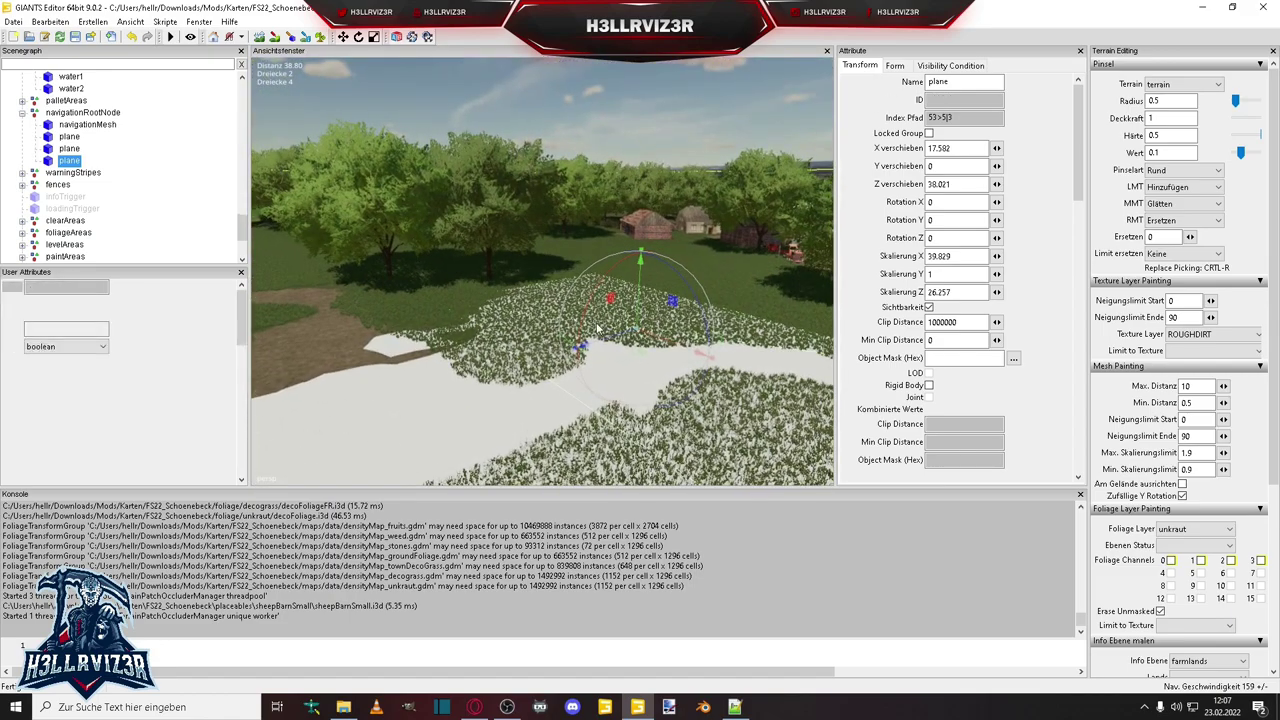
Duplicate the plane again, place the copy at about X 35.86 and Z 57.30, and stretch its Z scale to about 32.12.
{"action": "key", "text": "ctrl+d"}
{"action": "left_click_drag", "start_coordinate": [604, 344], "coordinate": [668, 291]}
{"action": "right_click_drag", "start_coordinate": [668, 291], "coordinate": [538, 337]}
{"action": "left_click_drag", "start_coordinate": [509, 318], "coordinate": [406, 216]}
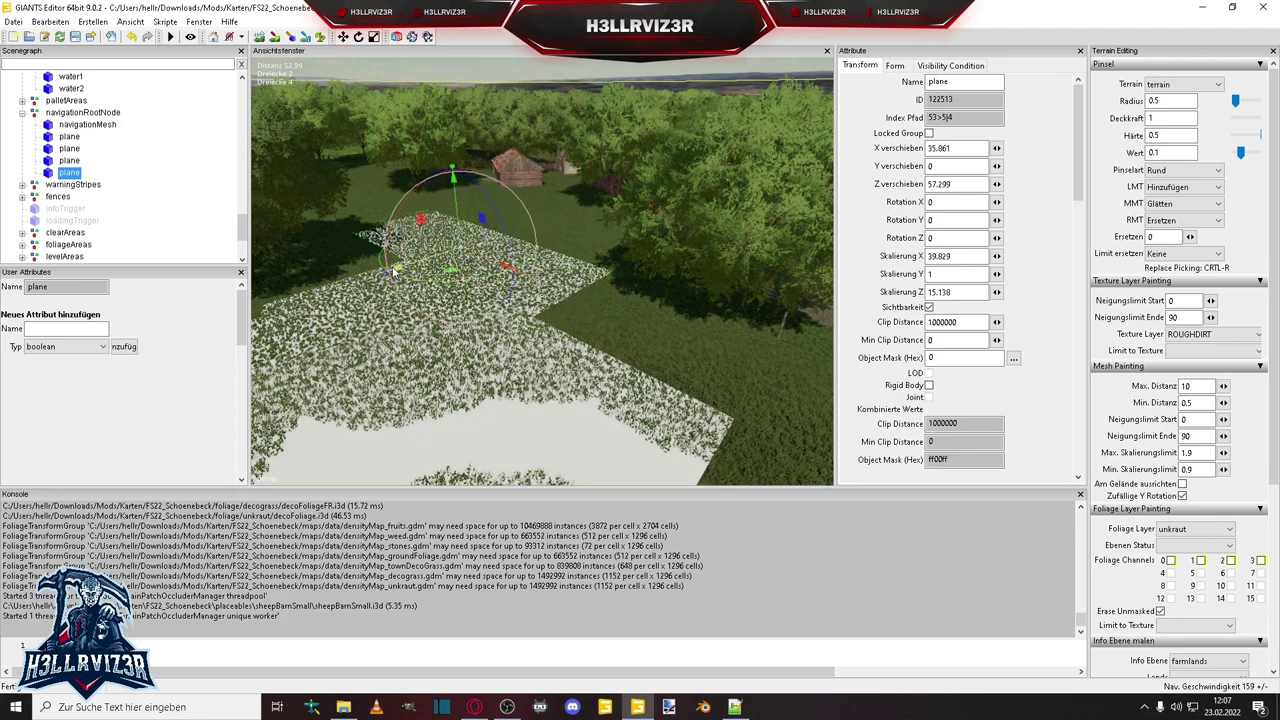
{"action": "left_click_drag", "start_coordinate": [390, 275], "coordinate": [228, 337]}
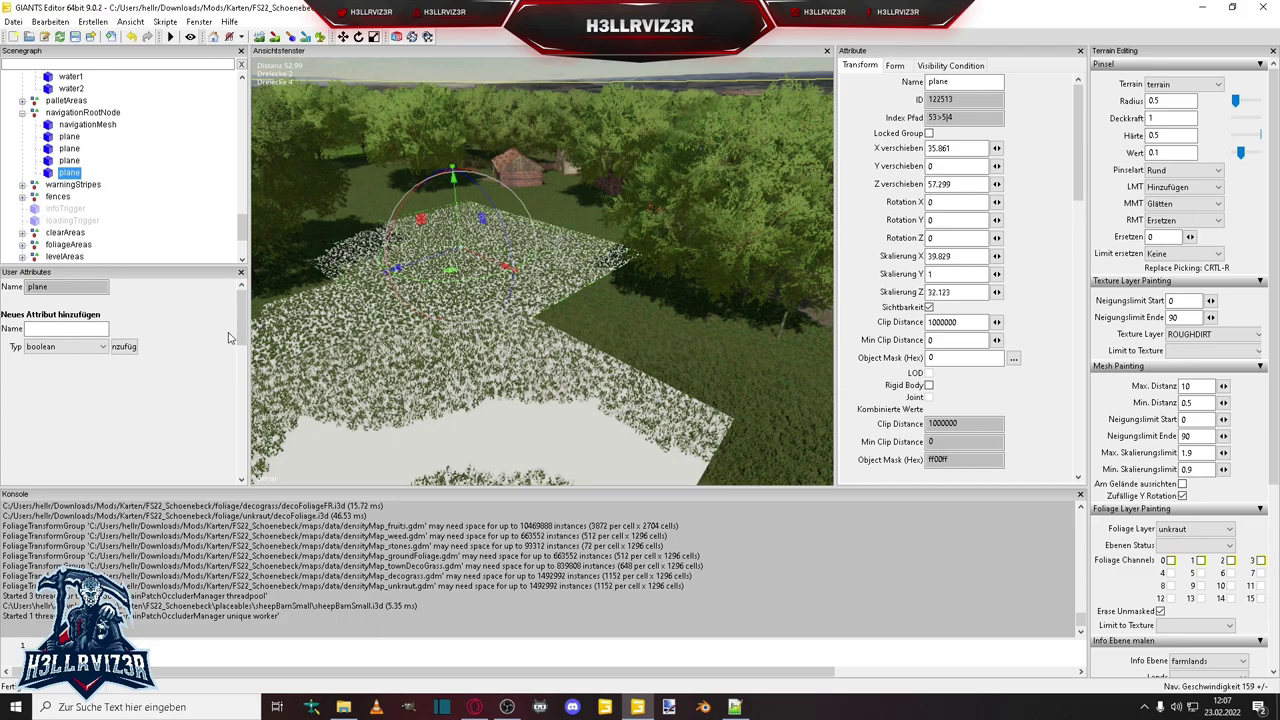
Add another plane copy at about X 54.41 and Z 53.49, with its Z scale reduced to about 24.12.
{"action": "scroll", "coordinate": [375, 285], "scroll_direction": "up", "scroll_amount": 5}
{"action": "left_click_drag", "start_coordinate": [348, 308], "coordinate": [430, 300], "text": "alt"}
{"action": "scroll", "coordinate": [655, 320], "scroll_direction": "down", "scroll_amount": 4}
{"action": "right_click_drag", "start_coordinate": [502, 300], "coordinate": [558, 295]}
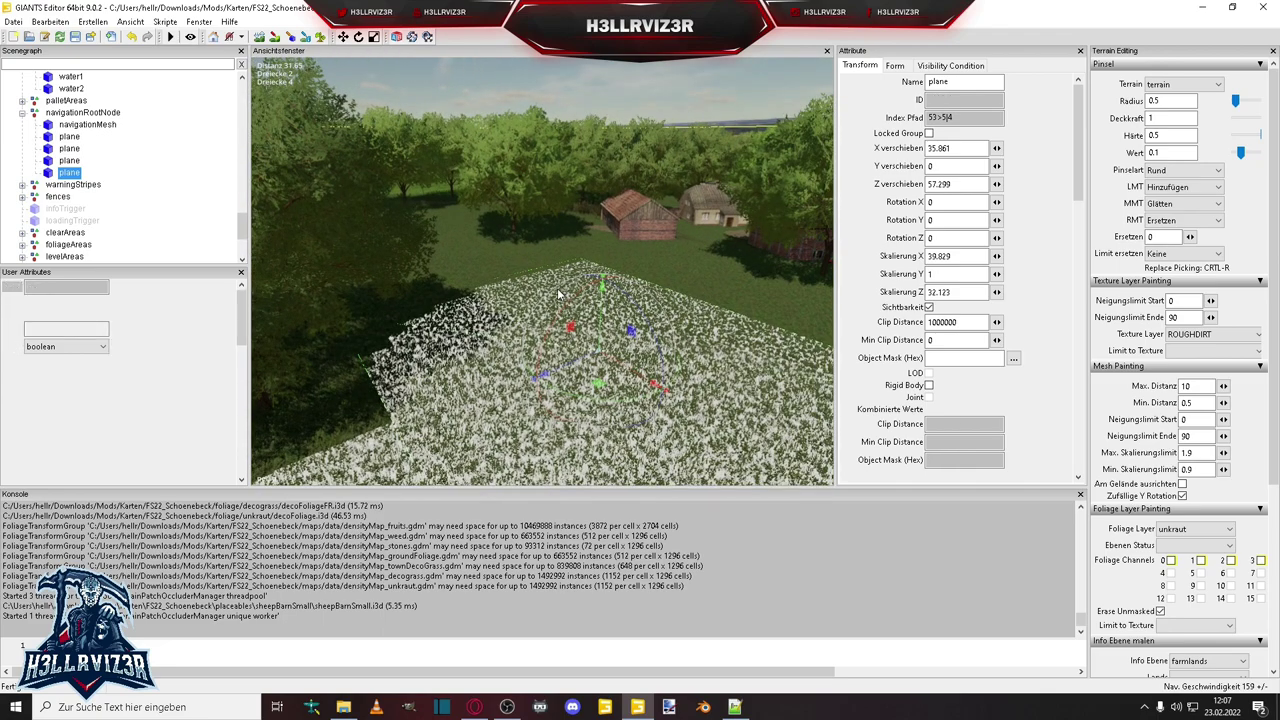
{"action": "key", "text": "ctrl+d"}
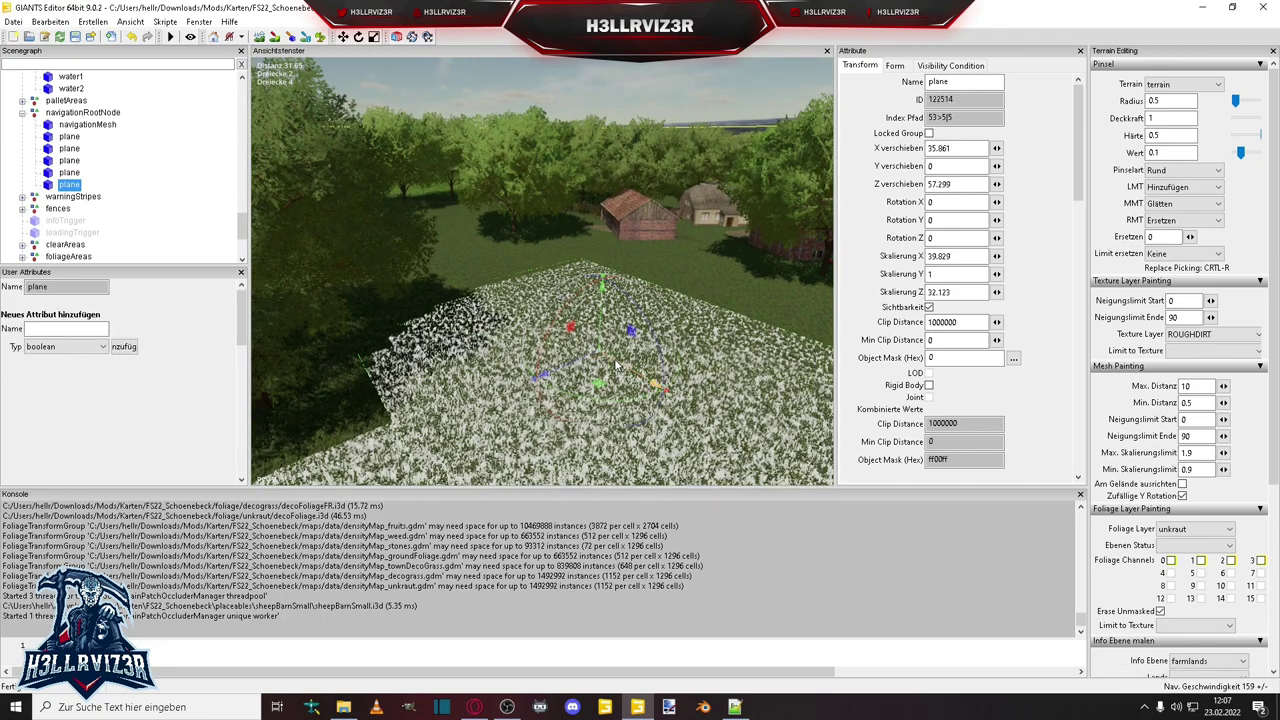
{"action": "left_click_drag", "start_coordinate": [616, 366], "coordinate": [390, 223]}
{"action": "left_click_drag", "start_coordinate": [531, 291], "coordinate": [543, 314], "text": "alt"}
{"action": "scroll", "coordinate": [556, 264], "scroll_direction": "up", "scroll_amount": 3}
{"action": "scroll", "coordinate": [562, 292], "scroll_direction": "up", "scroll_amount": 2}
{"action": "scroll", "coordinate": [527, 313], "scroll_direction": "up", "scroll_amount": 5}
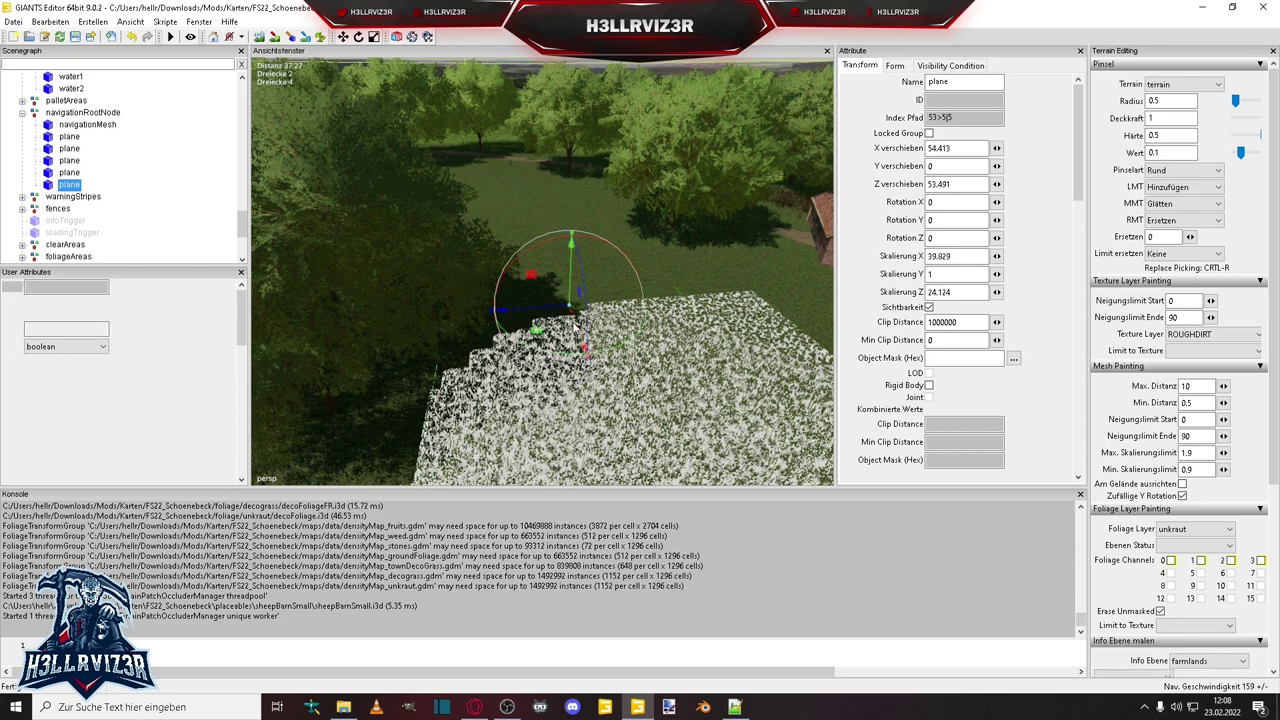
Duplicate the last plane, move the copy to about X 69.11 and stretch its Z scale to about 26.30.
{"action": "key", "text": "ctrl+d"}
{"action": "left_click_drag", "start_coordinate": [533, 204], "coordinate": [521, 150]}
{"action": "left_click_drag", "start_coordinate": [548, 274], "coordinate": [478, 229], "text": "alt"}
{"action": "scroll", "coordinate": [542, 233], "scroll_direction": "up", "scroll_amount": 1}
{"action": "scroll", "coordinate": [541, 234], "scroll_direction": "up", "scroll_amount": 1}
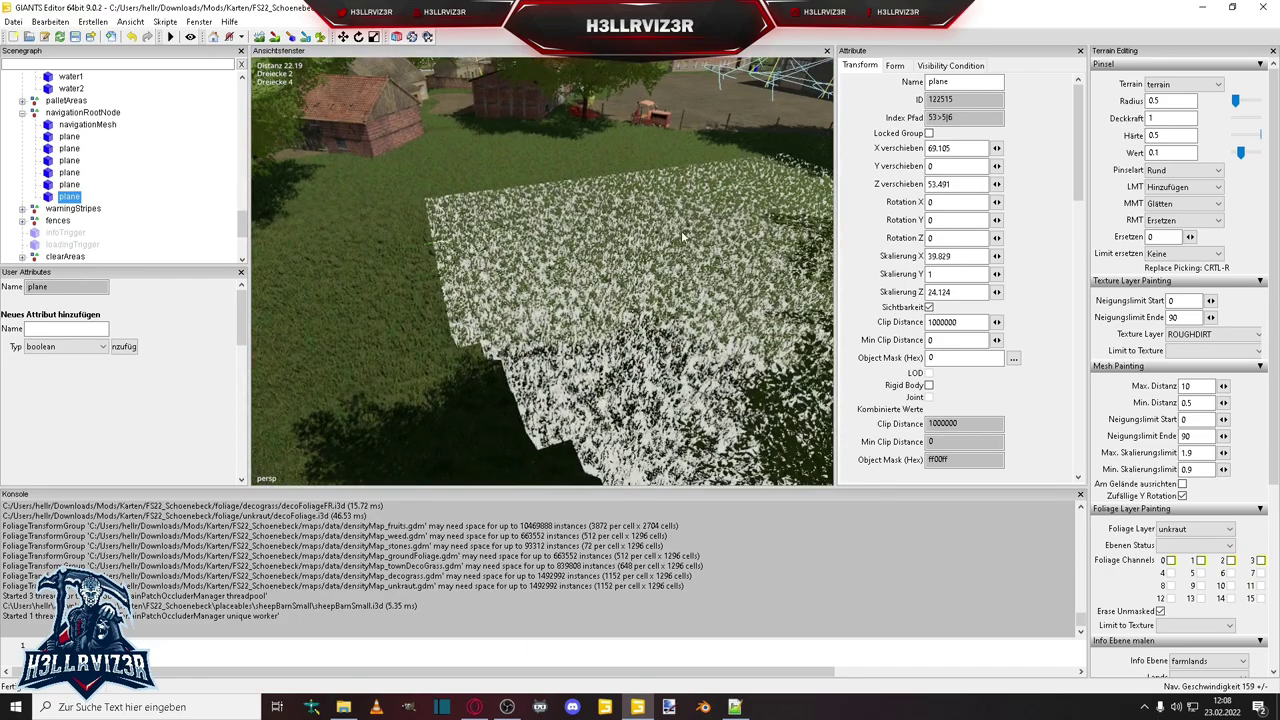
{"action": "scroll", "coordinate": [479, 228], "scroll_direction": "down", "scroll_amount": 2}
{"action": "right_click_drag", "start_coordinate": [479, 233], "coordinate": [406, 249]}
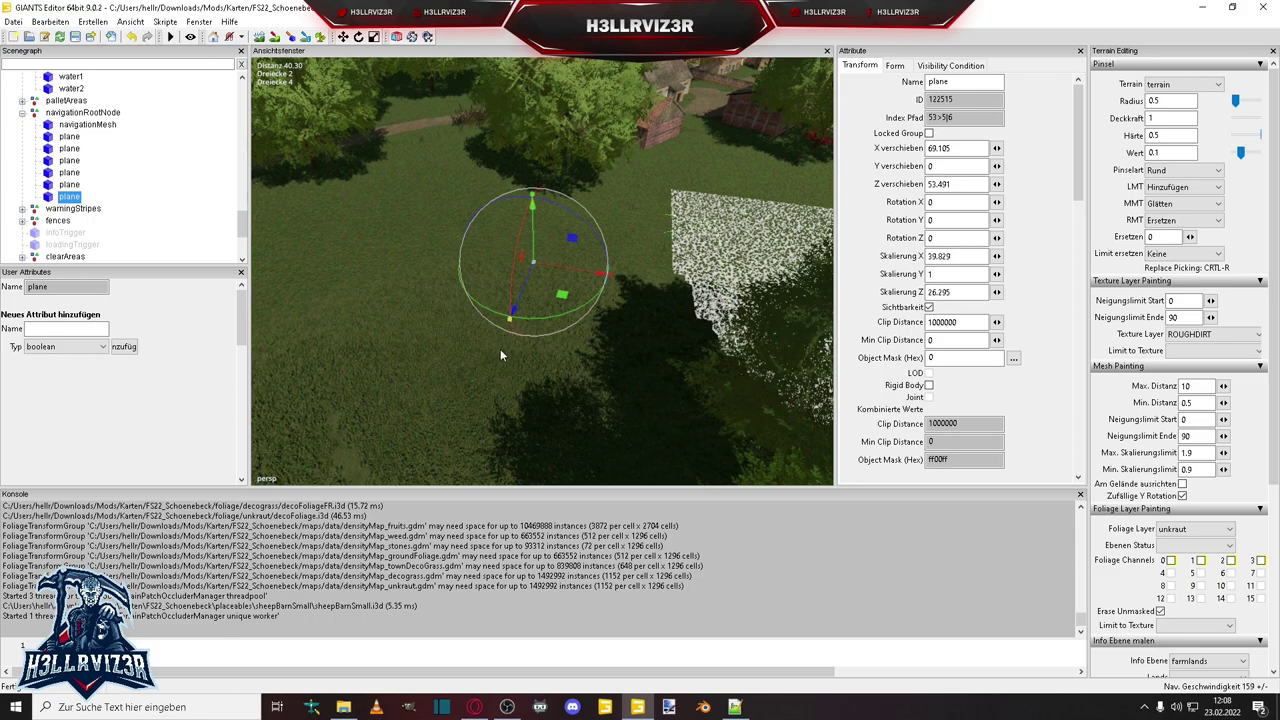
Add a further plane copy at about X 72.66 and Z 23.29, stretched to a Z scale of about 63.57.
{"action": "key", "text": "ctrl+d"}
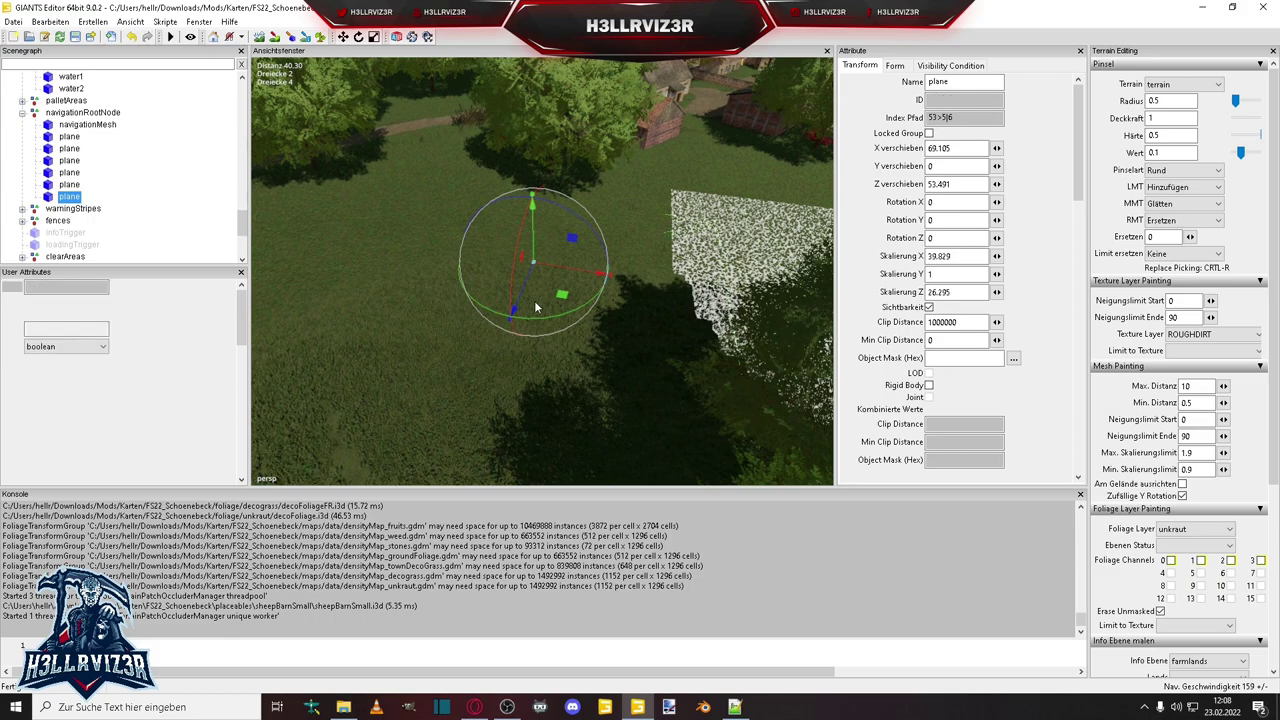
{"action": "right_click_drag", "start_coordinate": [375, 266], "coordinate": [494, 321]}
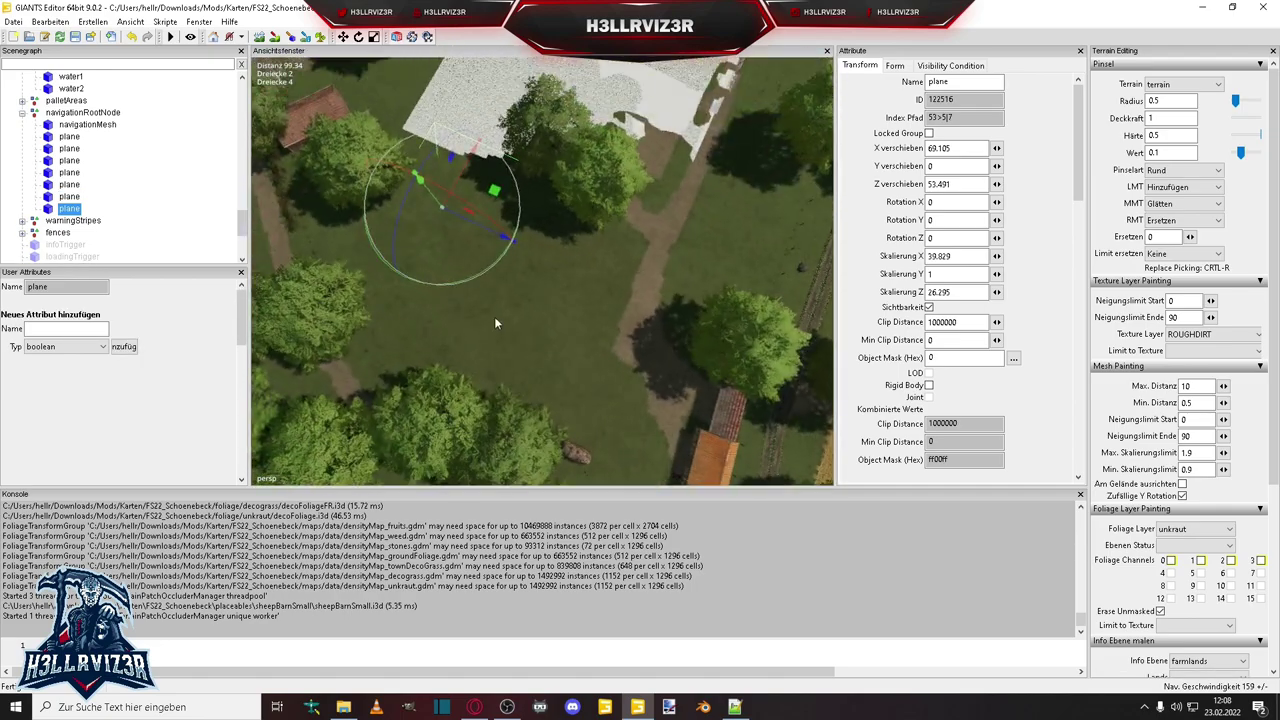
{"action": "left_click_drag", "start_coordinate": [477, 225], "coordinate": [568, 284]}
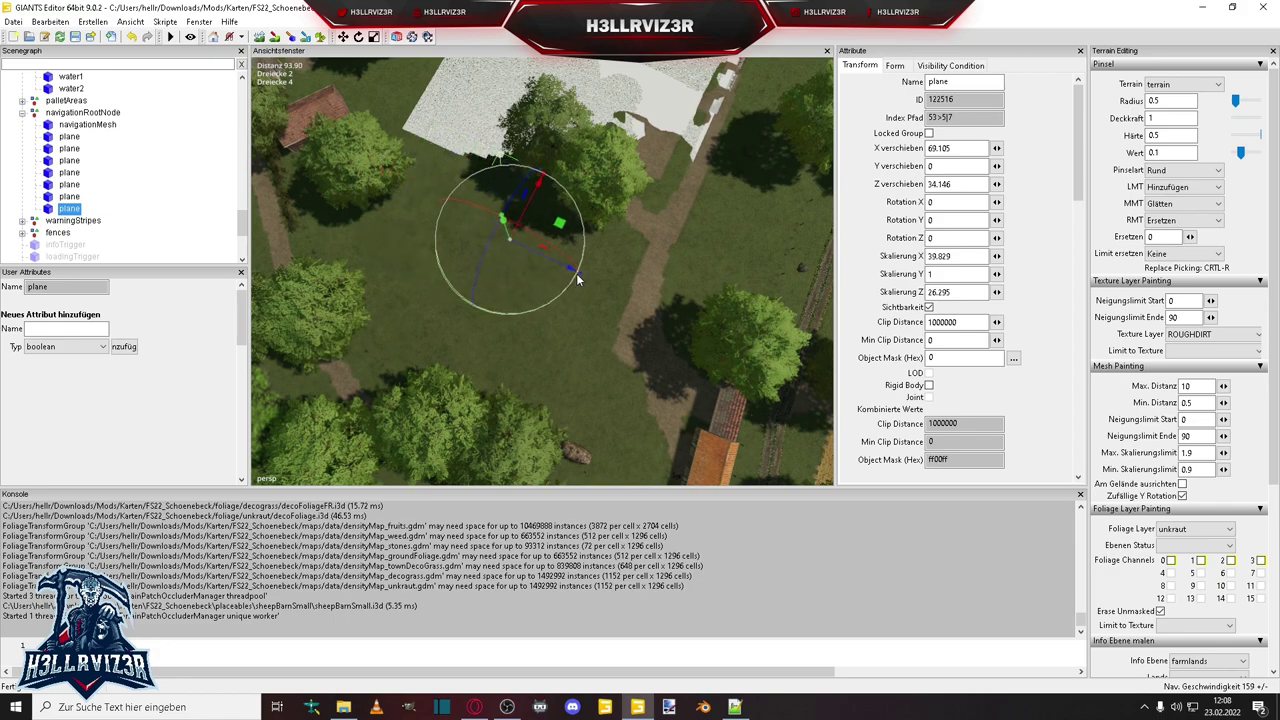
{"action": "left_click_drag", "start_coordinate": [705, 340], "coordinate": [770, 369]}
{"action": "left_click_drag", "start_coordinate": [527, 268], "coordinate": [566, 300]}
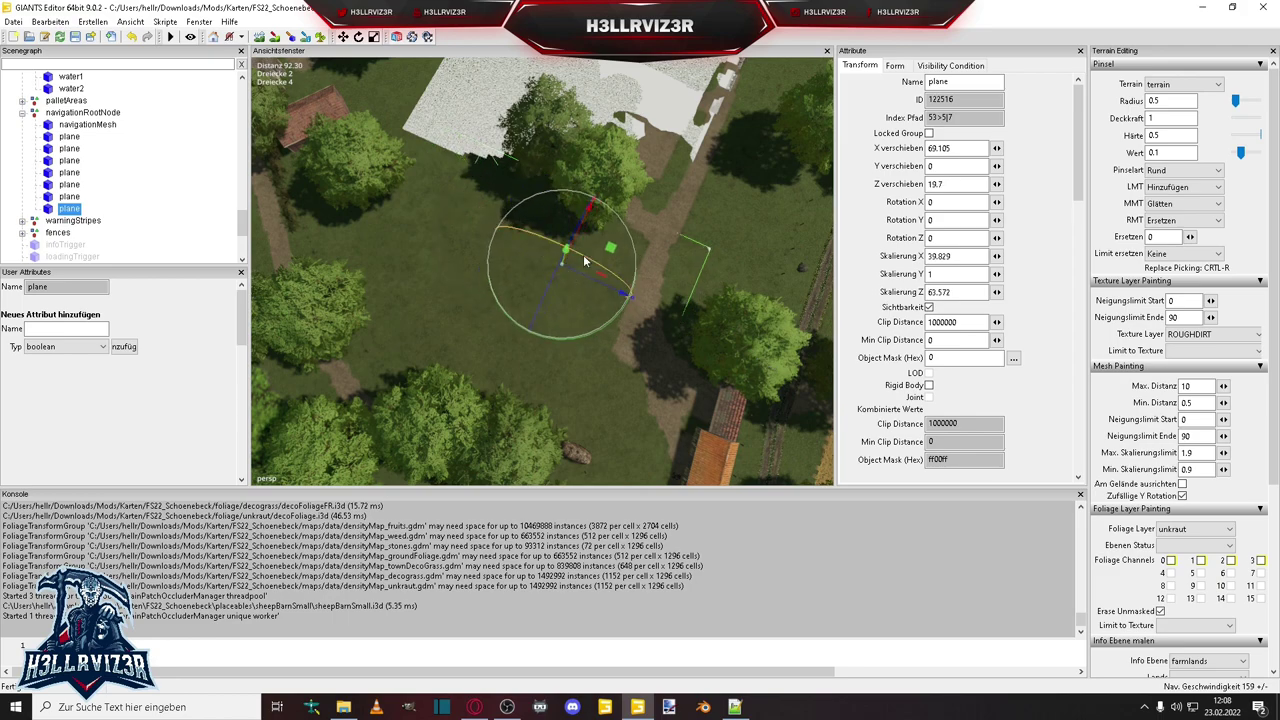
{"action": "left_click_drag", "start_coordinate": [577, 238], "coordinate": [526, 220]}
{"action": "scroll", "coordinate": [691, 263], "scroll_direction": "up", "scroll_amount": 5}
{"action": "middle_click_drag", "start_coordinate": [526, 226], "coordinate": [588, 211]}
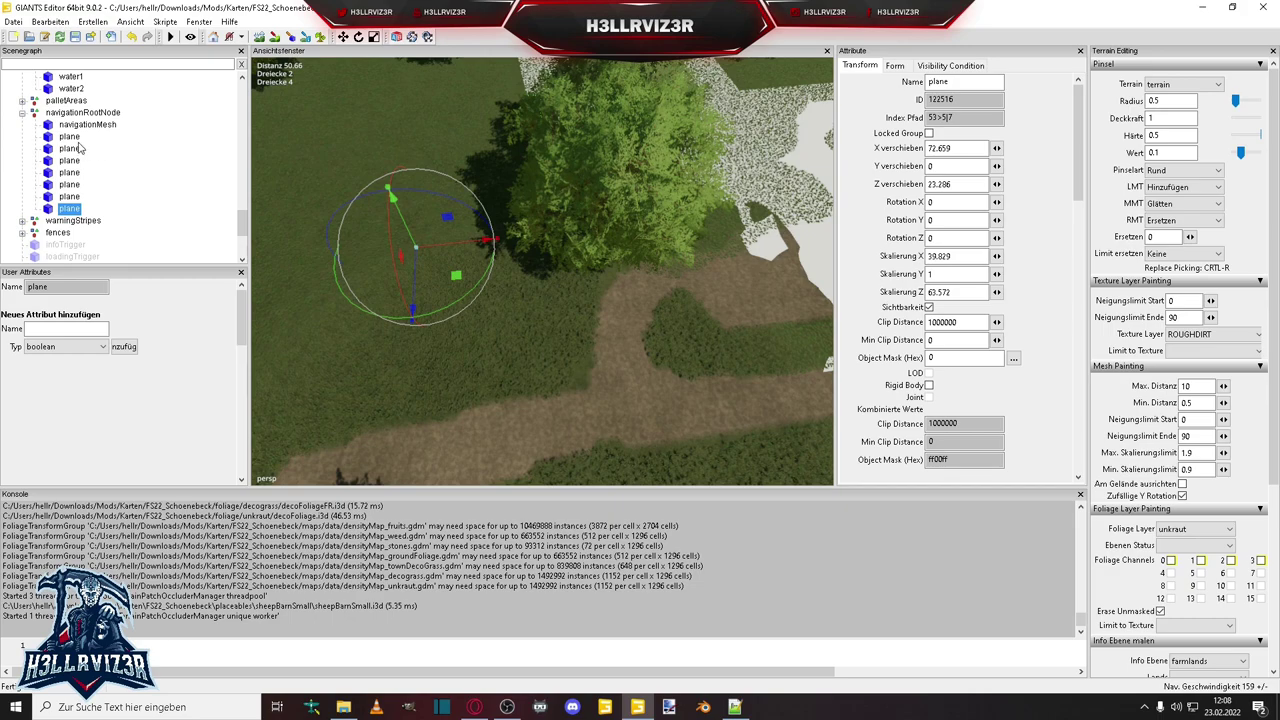
Create a transform group and move it into the barn's navigationRootNode below the planes.
{"action": "left_click", "coordinate": [92, 21]}
{"action": "left_click", "coordinate": [115, 40]}
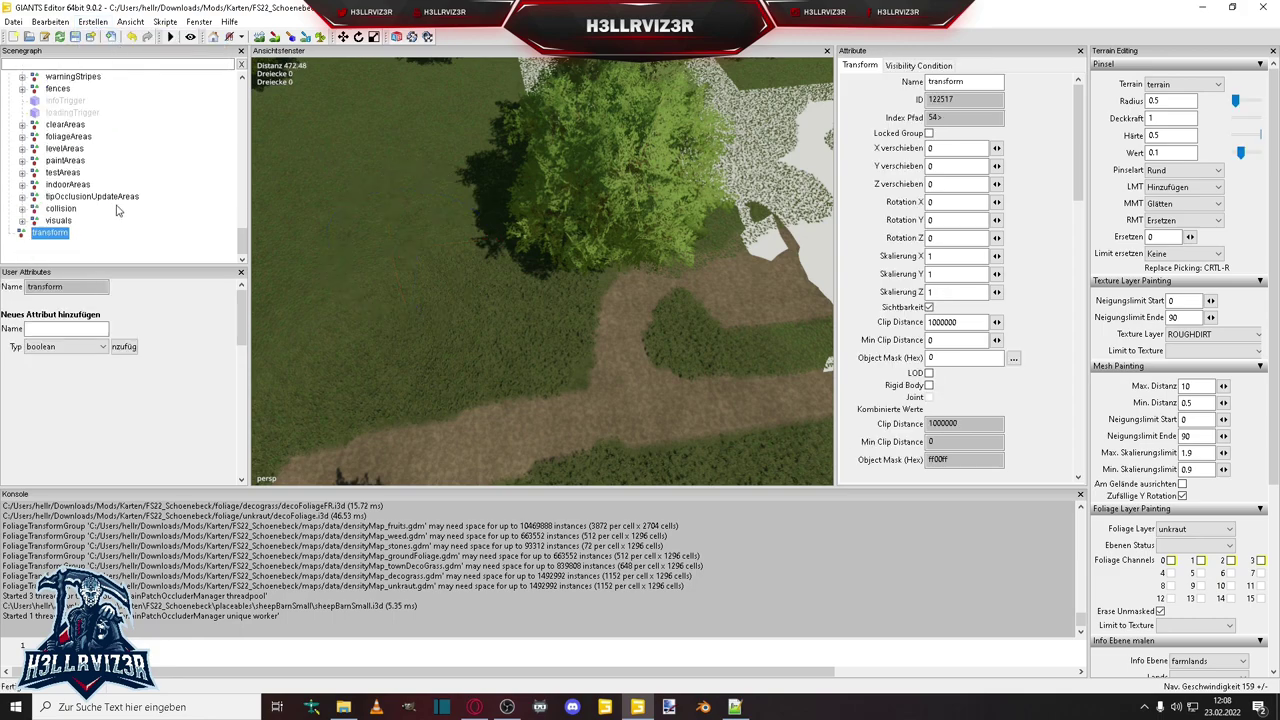
{"action": "key", "text": "ctrl+x"}
{"action": "scroll", "coordinate": [117, 204], "scroll_direction": "up", "scroll_amount": 4}
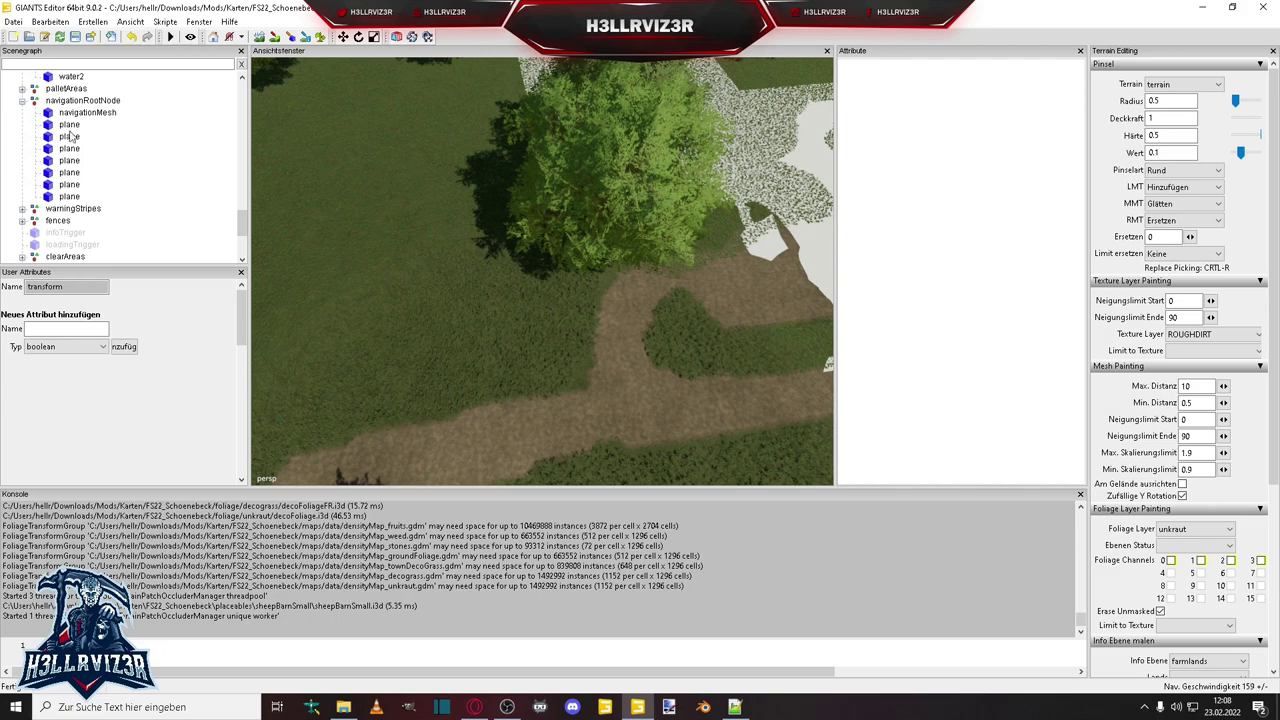
{"action": "left_click", "coordinate": [84, 101]}
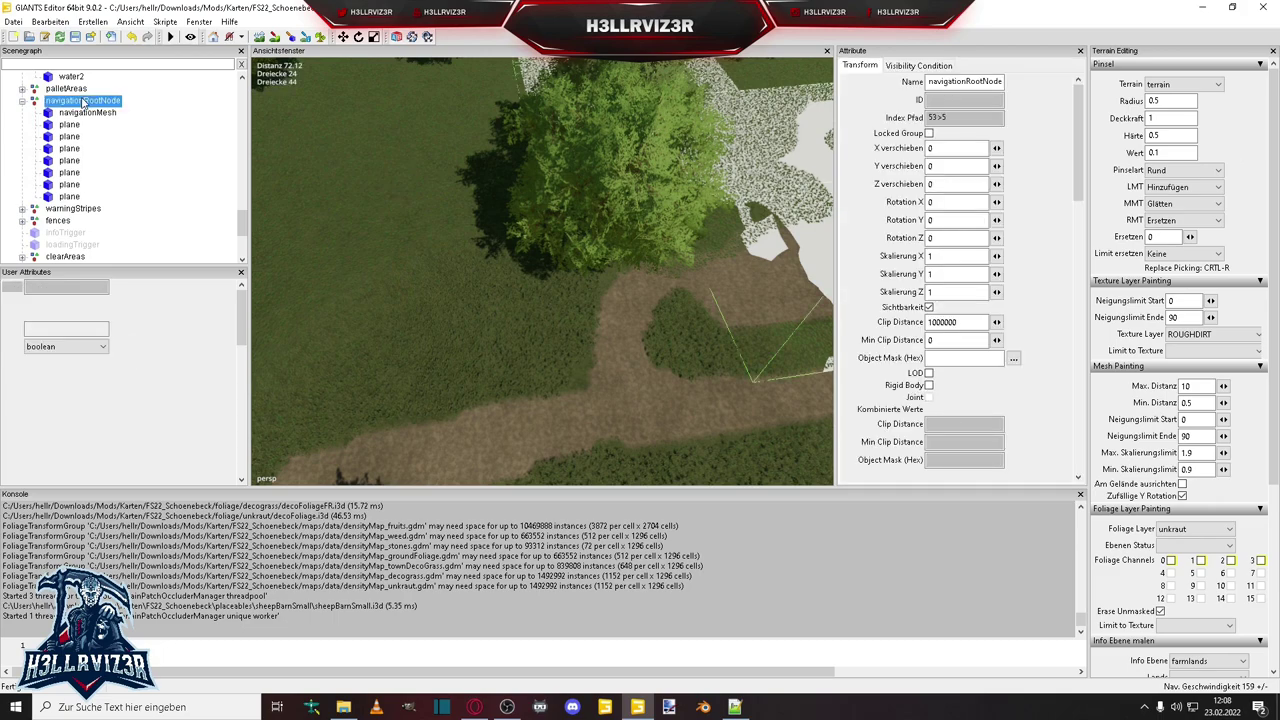
{"action": "key", "text": "ctrl+alt+t"}
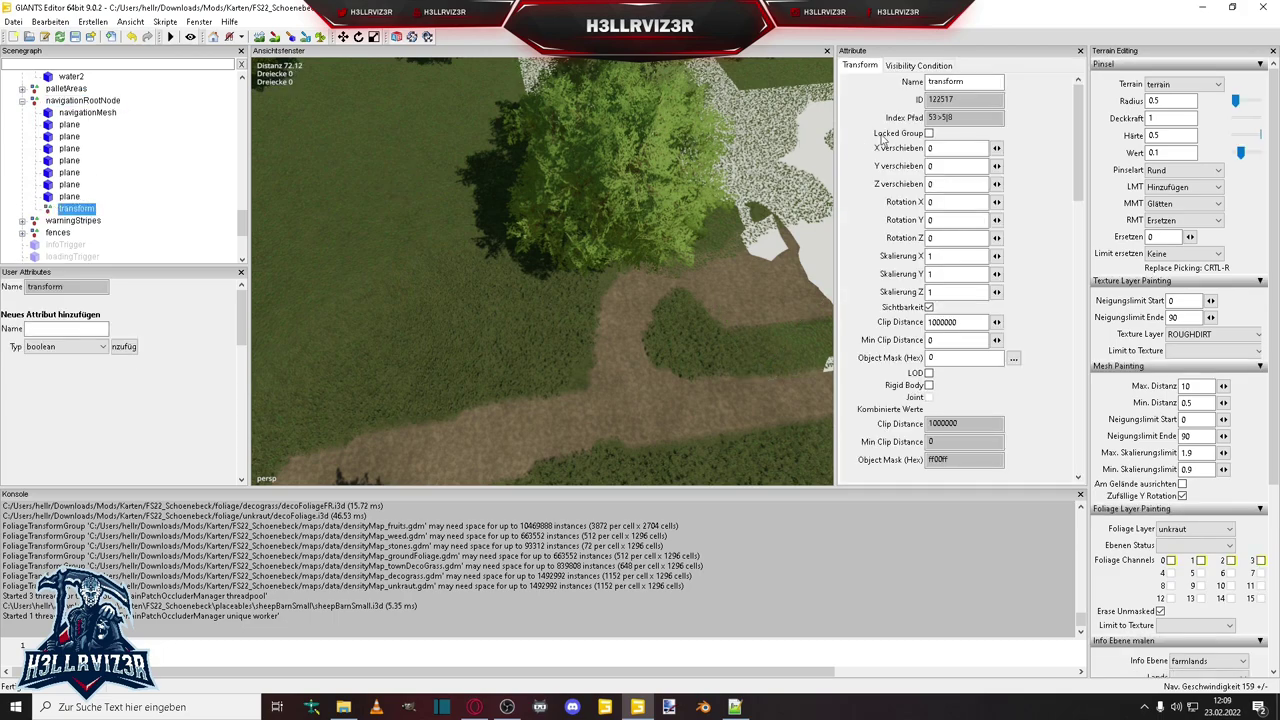
Rename the new transform group to vorlage.
{"action": "left_click_drag", "start_coordinate": [972, 83], "coordinate": [884, 75]}
{"action": "type", "text": "vorlage"}
{"action": "key", "text": "Return"}
Move all seven planes of the navigationRootNode into the vorlage group by cutting and pasting them.
{"action": "left_click", "coordinate": [68, 126]}
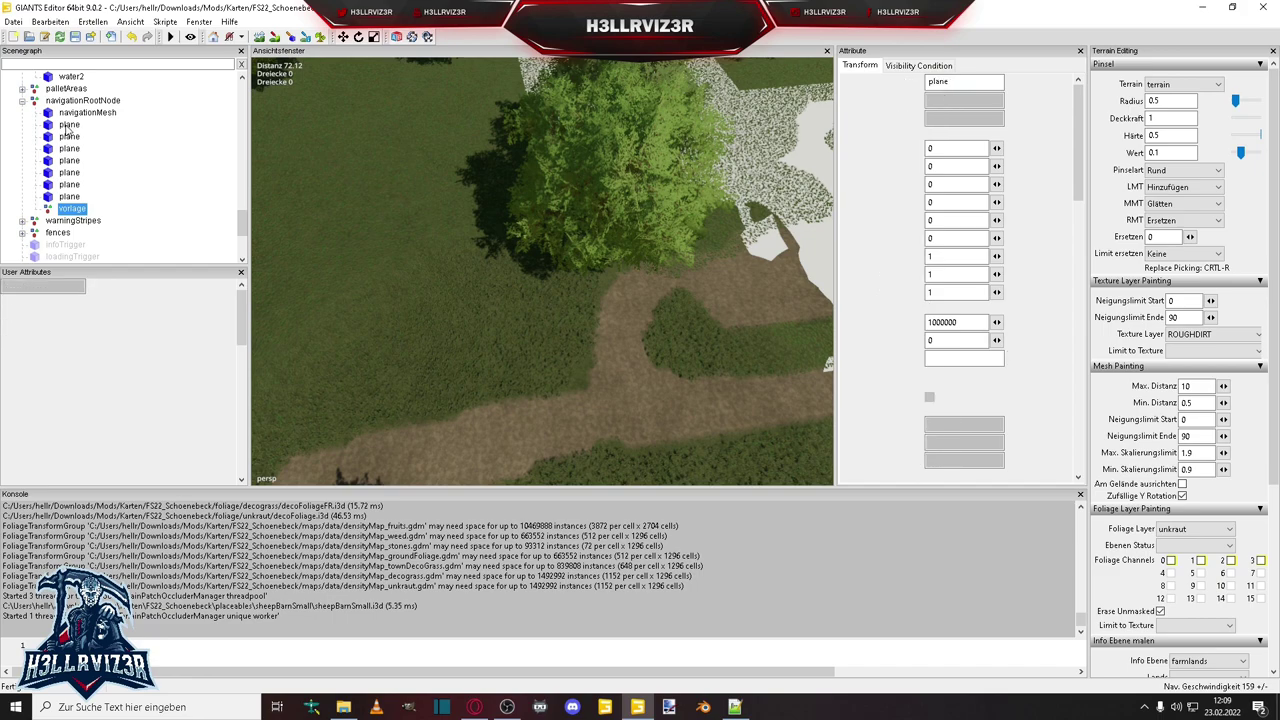
{"action": "left_click", "coordinate": [69, 197], "text": "shift"}
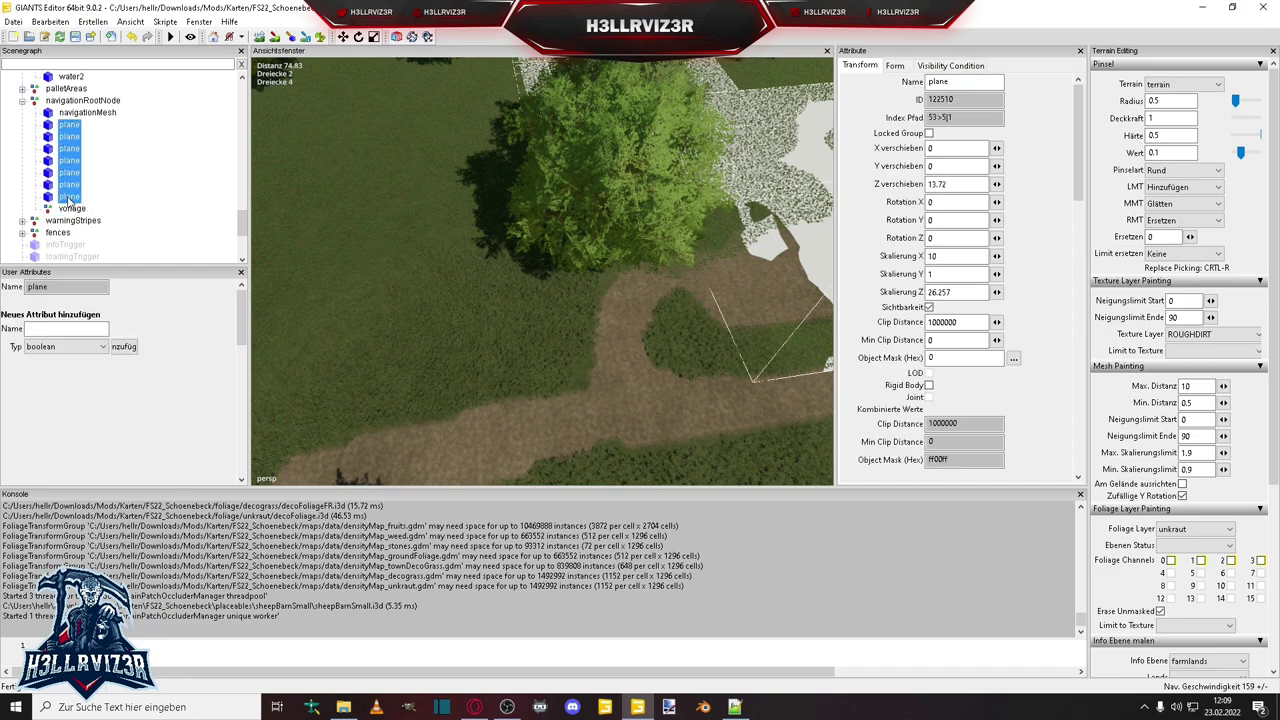
{"action": "key", "text": "Delete"}
{"action": "left_click", "coordinate": [72, 125]}
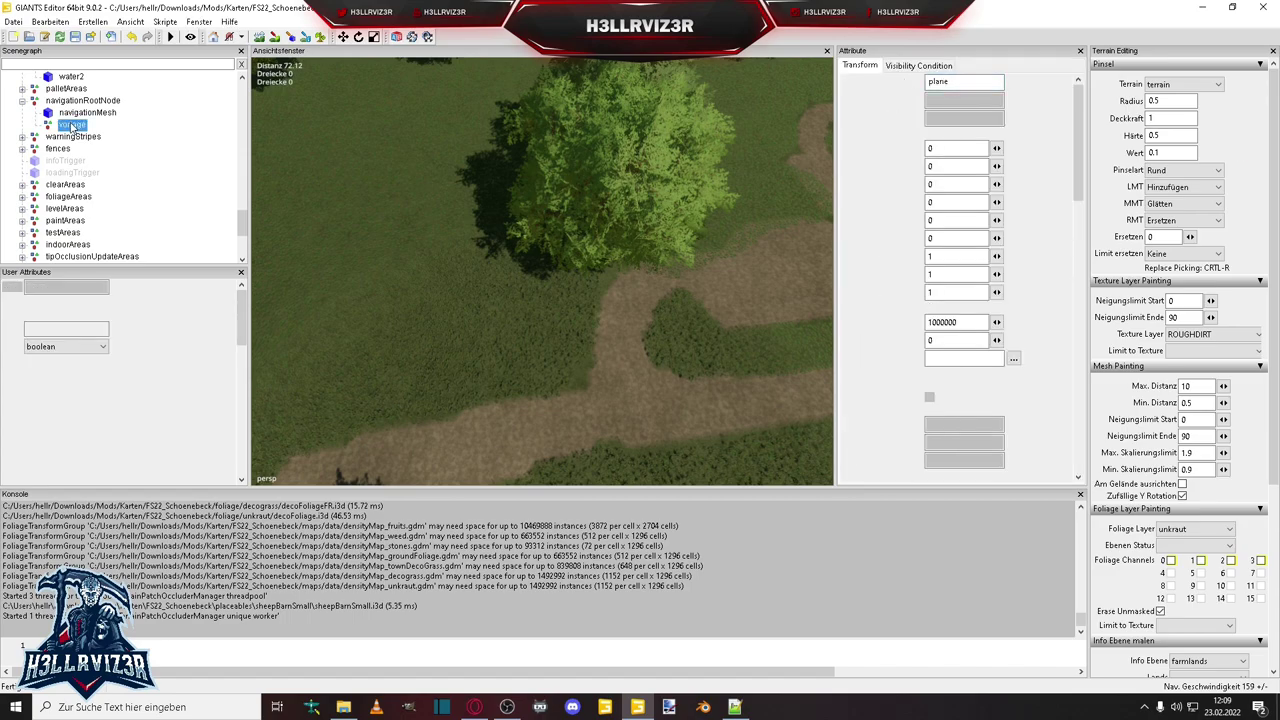
{"action": "key", "text": "ctrl+v"}
{"action": "left_click_drag", "start_coordinate": [434, 309], "coordinate": [545, 309], "text": "alt"}
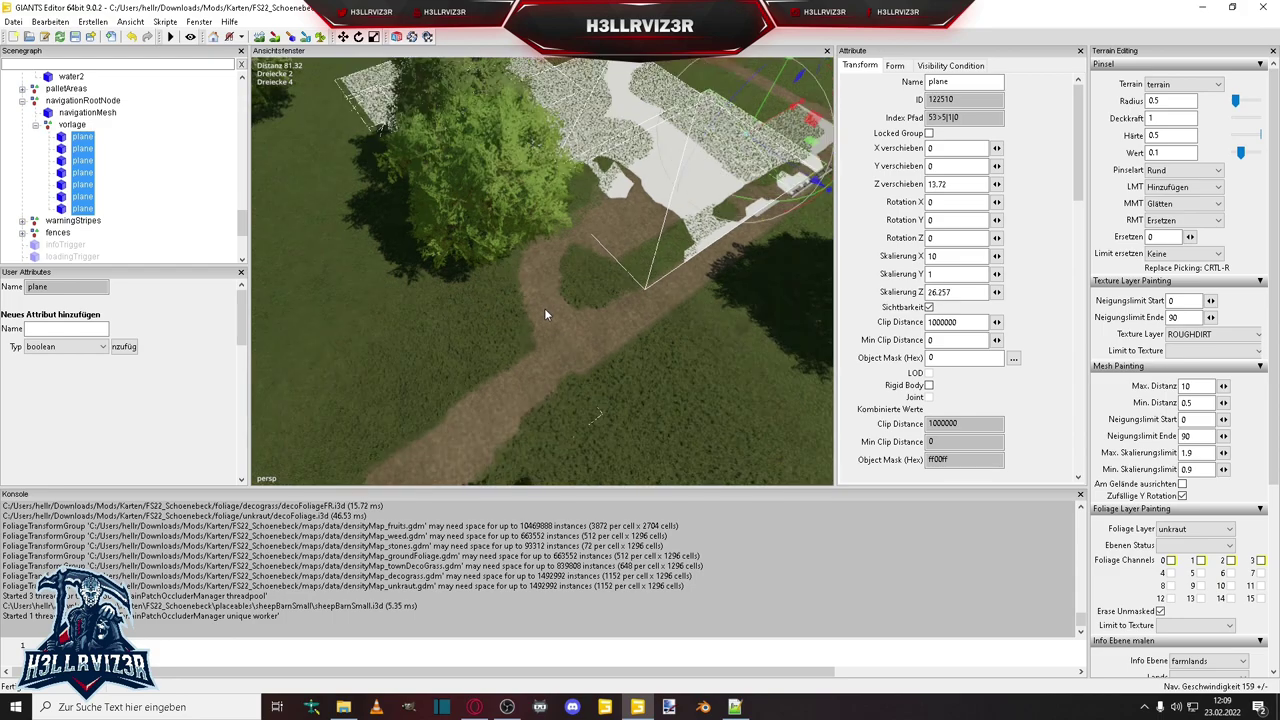
Enable Nicht darstellbar for the last five planes in the vorlage group.
{"action": "left_click", "coordinate": [84, 208]}
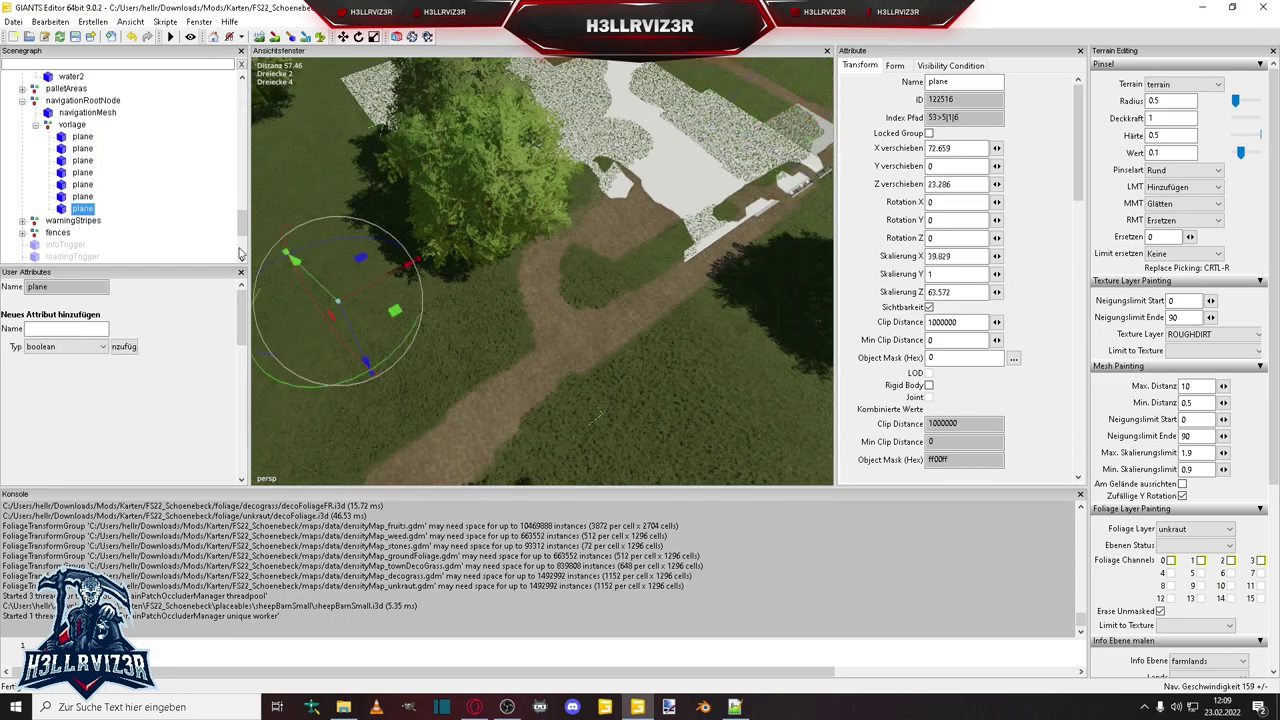
{"action": "left_click", "coordinate": [895, 66]}
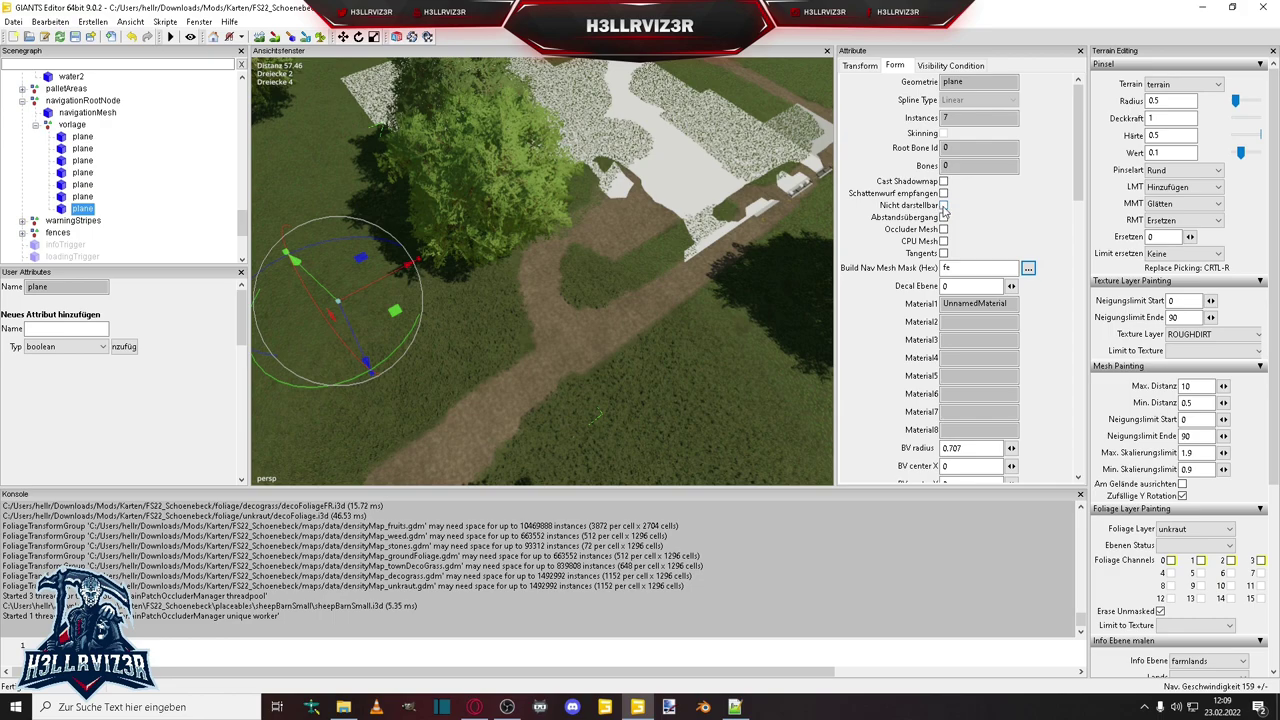
{"action": "left_click", "coordinate": [83, 197]}
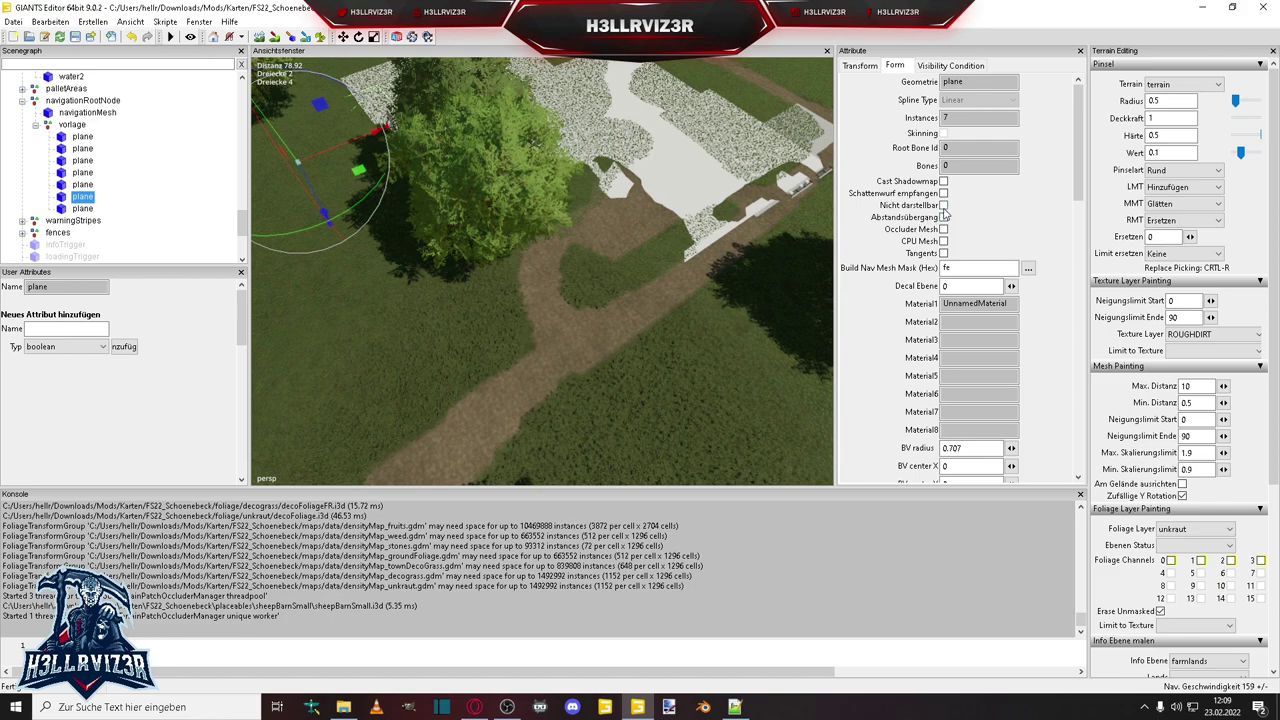
{"action": "left_click", "coordinate": [85, 186]}
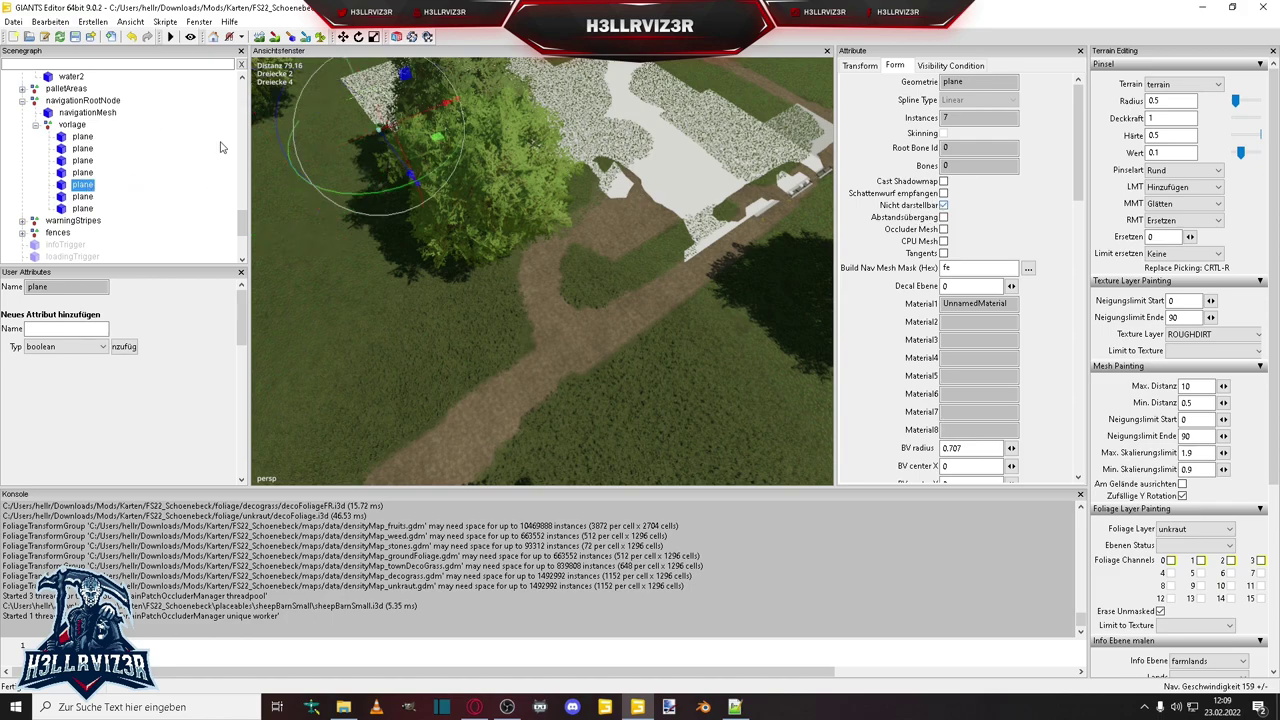
{"action": "left_click", "coordinate": [84, 172]}
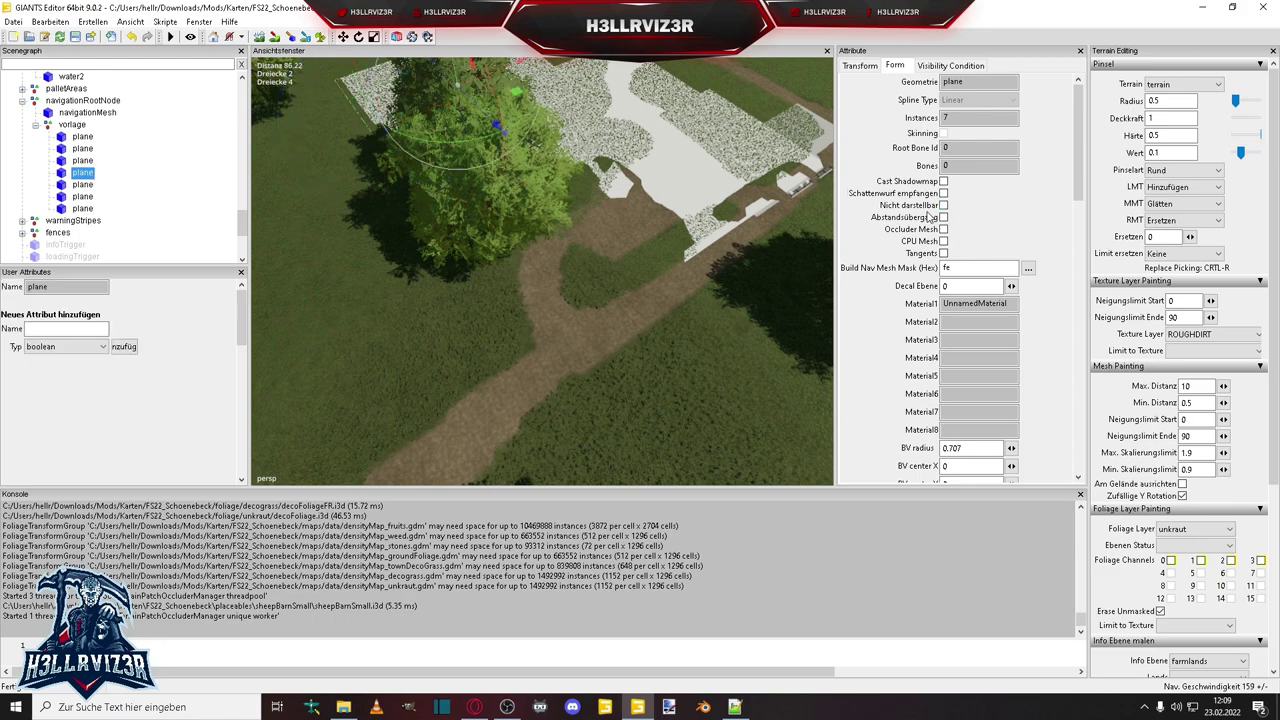
{"action": "left_click", "coordinate": [943, 205]}
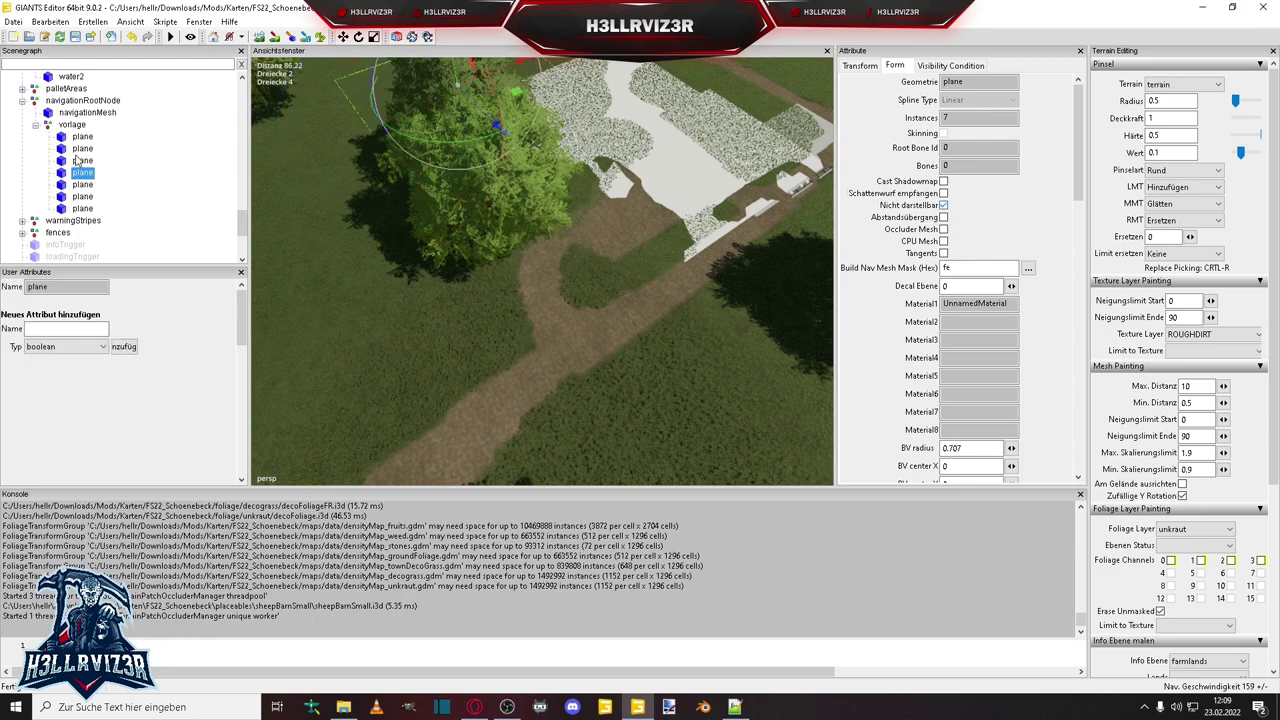
{"action": "left_click", "coordinate": [86, 164]}
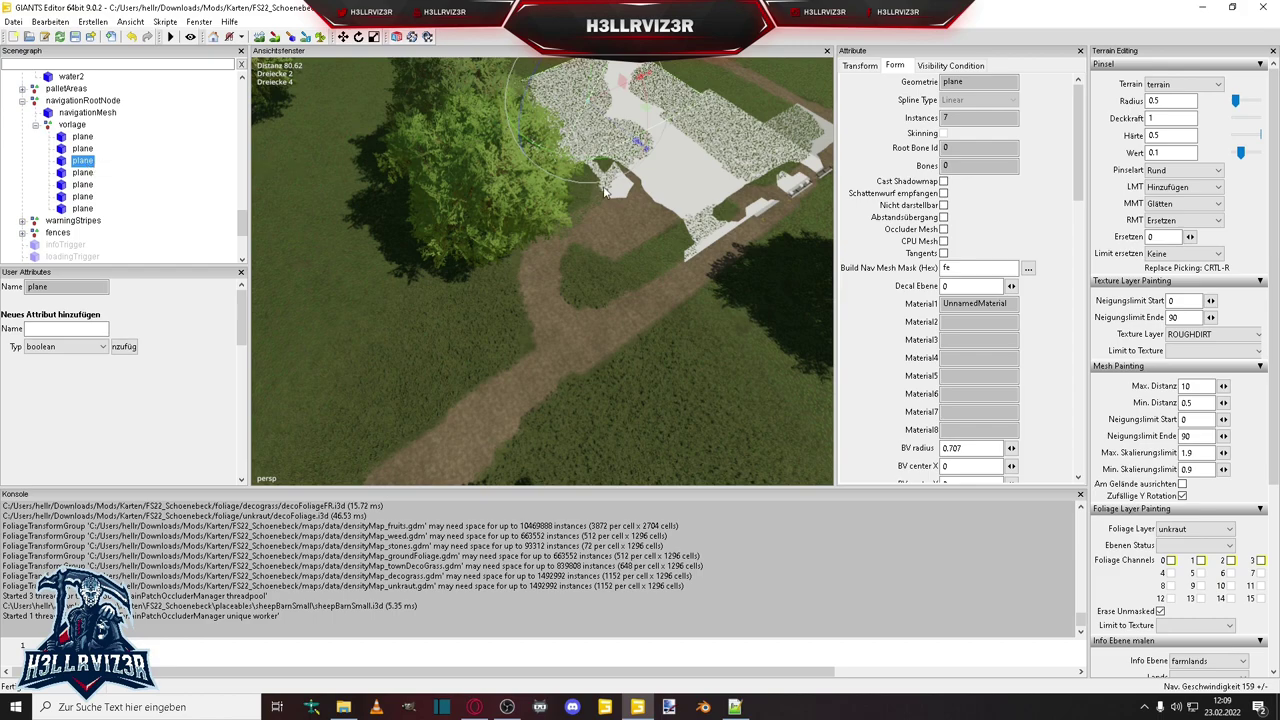
{"action": "left_click", "coordinate": [943, 205]}
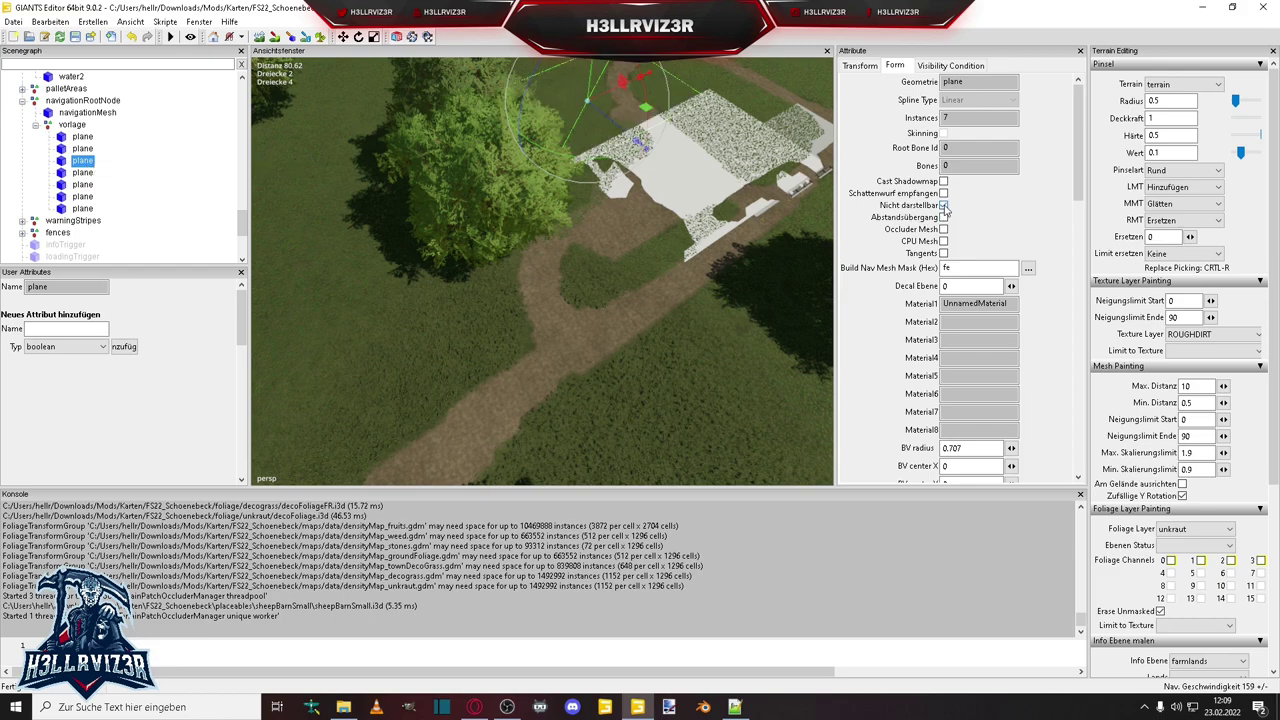
Enable Nicht darstellbar for the second plane in the vorlage group as well.
{"action": "left_click", "coordinate": [81, 150]}
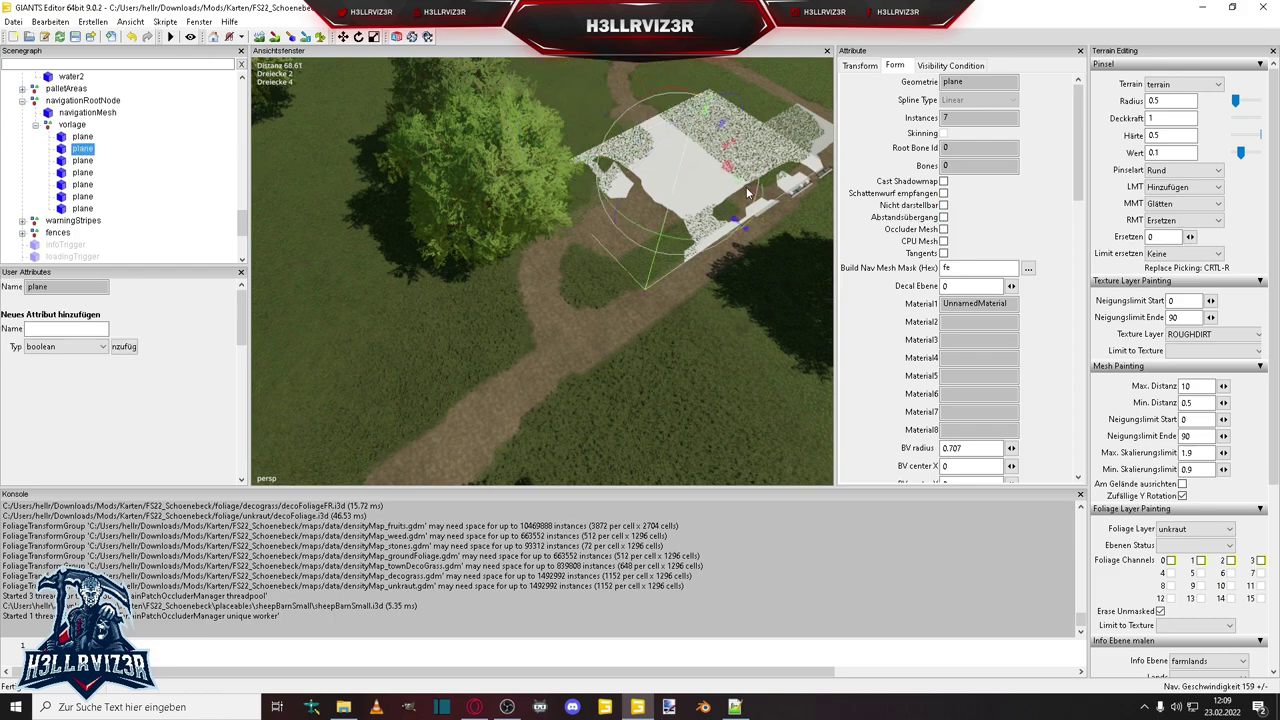
{"action": "left_click_drag", "start_coordinate": [585, 190], "coordinate": [514, 190], "text": "alt"}
{"action": "right_click_drag", "start_coordinate": [513, 188], "coordinate": [566, 186]}
{"action": "left_click_drag", "start_coordinate": [579, 235], "coordinate": [606, 215], "text": "alt"}
{"action": "left_click_drag", "start_coordinate": [579, 277], "coordinate": [594, 259], "text": "alt"}
{"action": "right_click_drag", "start_coordinate": [594, 259], "coordinate": [545, 250]}
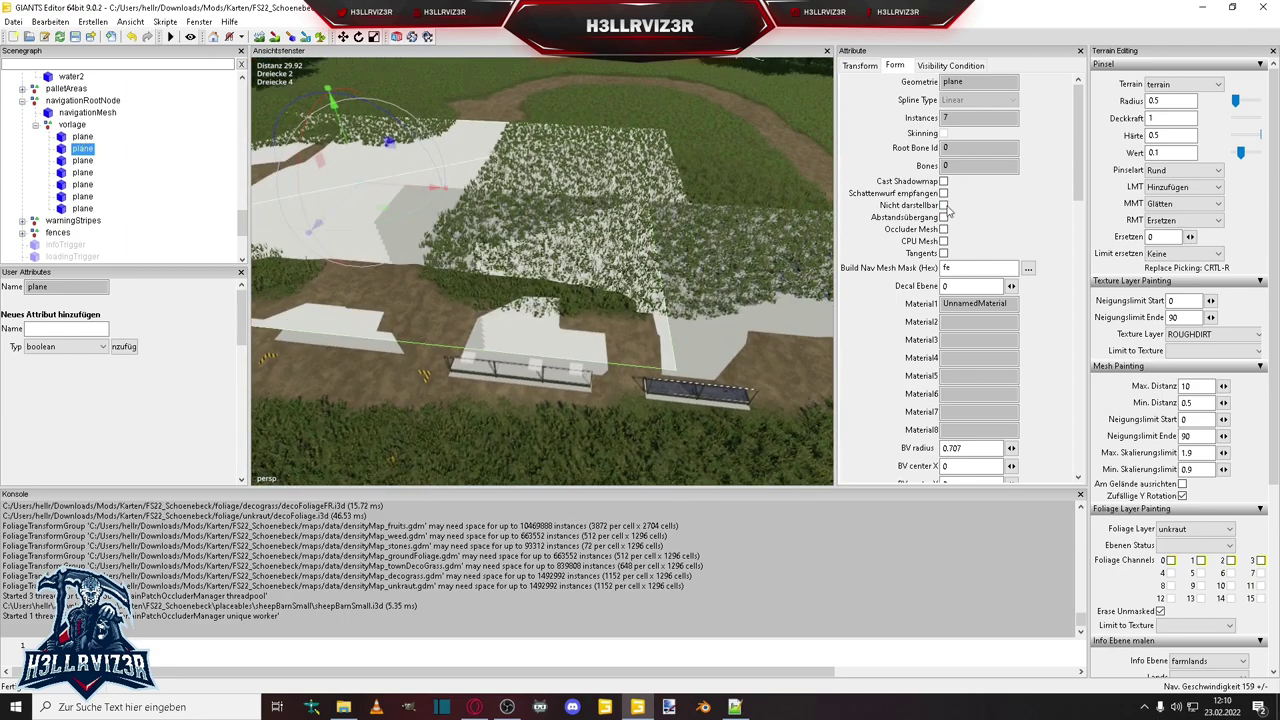
{"action": "left_click", "coordinate": [943, 205]}
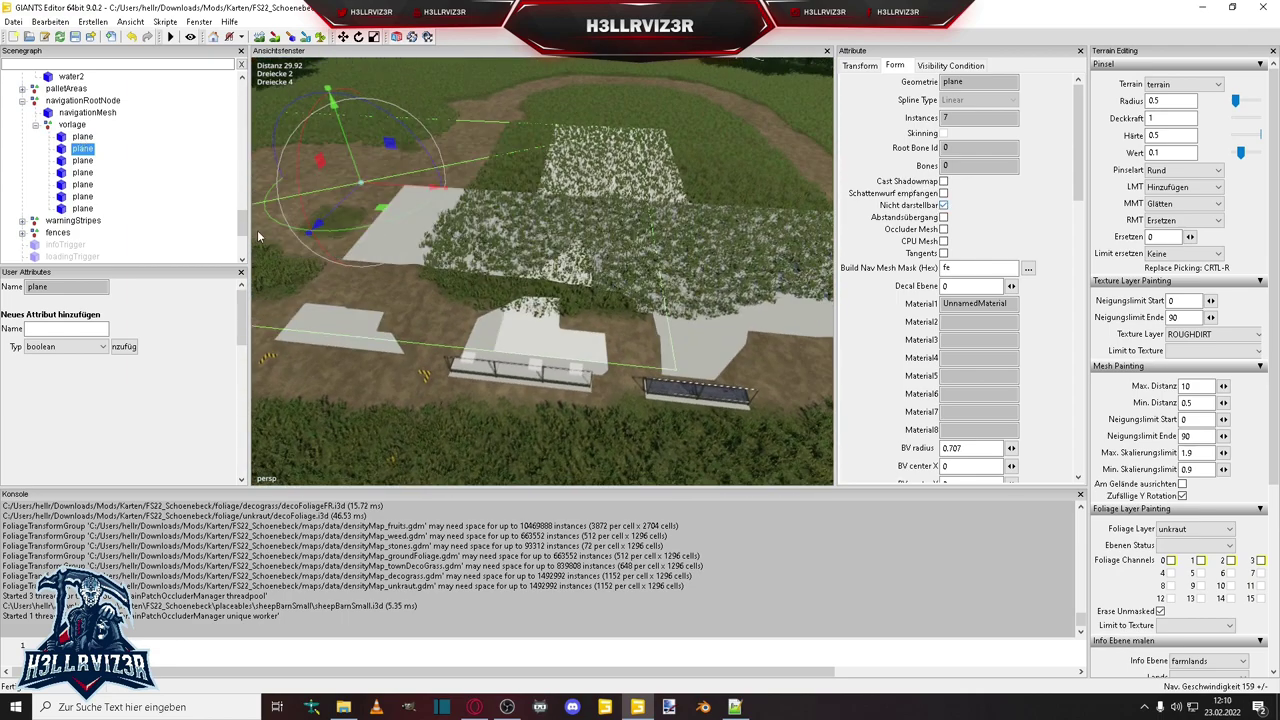
Shift the first plane of the vorlage group slightly outward so its edge runs along the feeder and trough.
{"action": "double_click", "coordinate": [81, 138]}
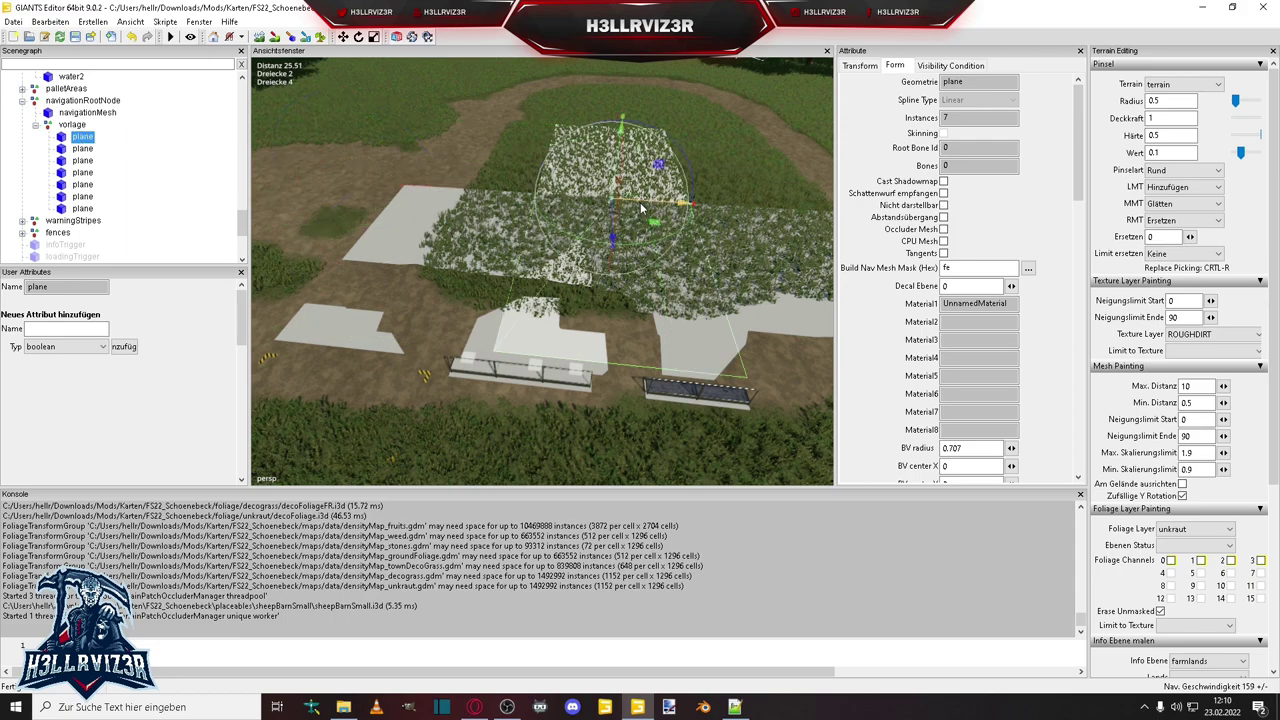
{"action": "left_click_drag", "start_coordinate": [642, 208], "coordinate": [522, 207]}
{"action": "scroll", "coordinate": [640, 180], "scroll_direction": "up", "scroll_amount": 3}
{"action": "scroll", "coordinate": [445, 221], "scroll_direction": "down", "scroll_amount": 5}
{"action": "scroll", "coordinate": [632, 184], "scroll_direction": "up", "scroll_amount": 5}
{"action": "scroll", "coordinate": [475, 221], "scroll_direction": "down", "scroll_amount": 5}
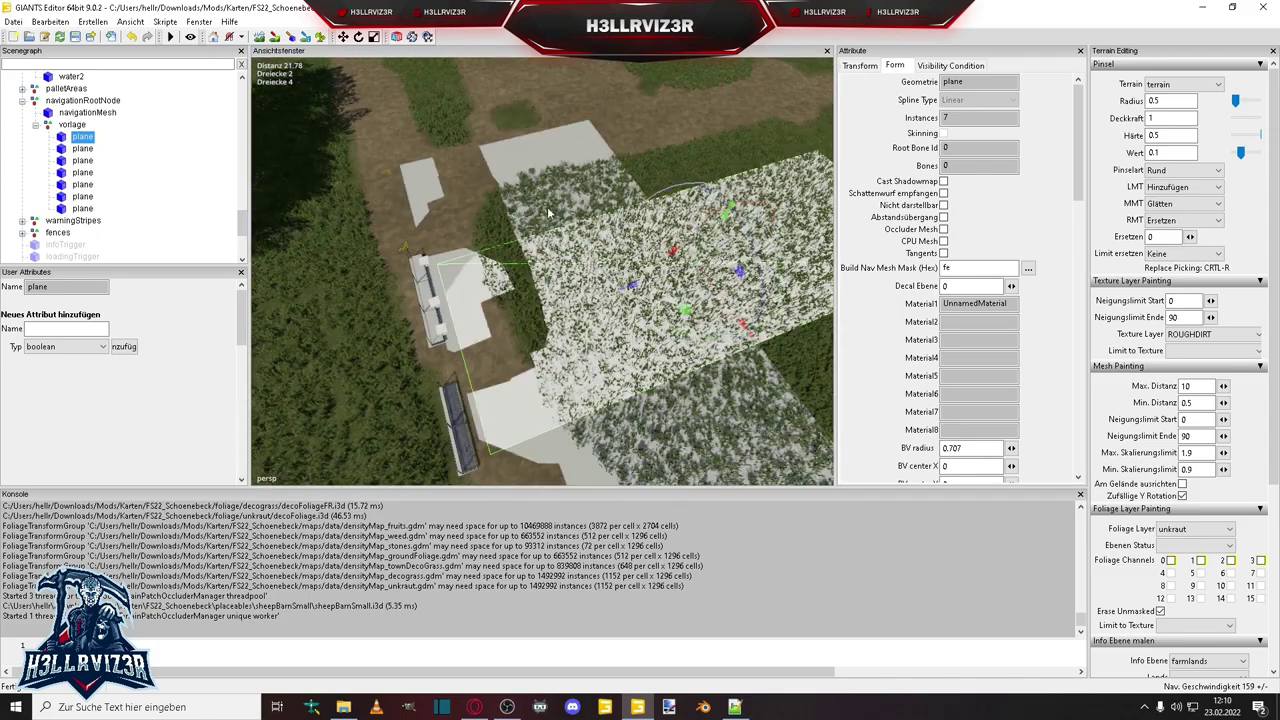
{"action": "left_click_drag", "start_coordinate": [716, 299], "coordinate": [712, 290]}
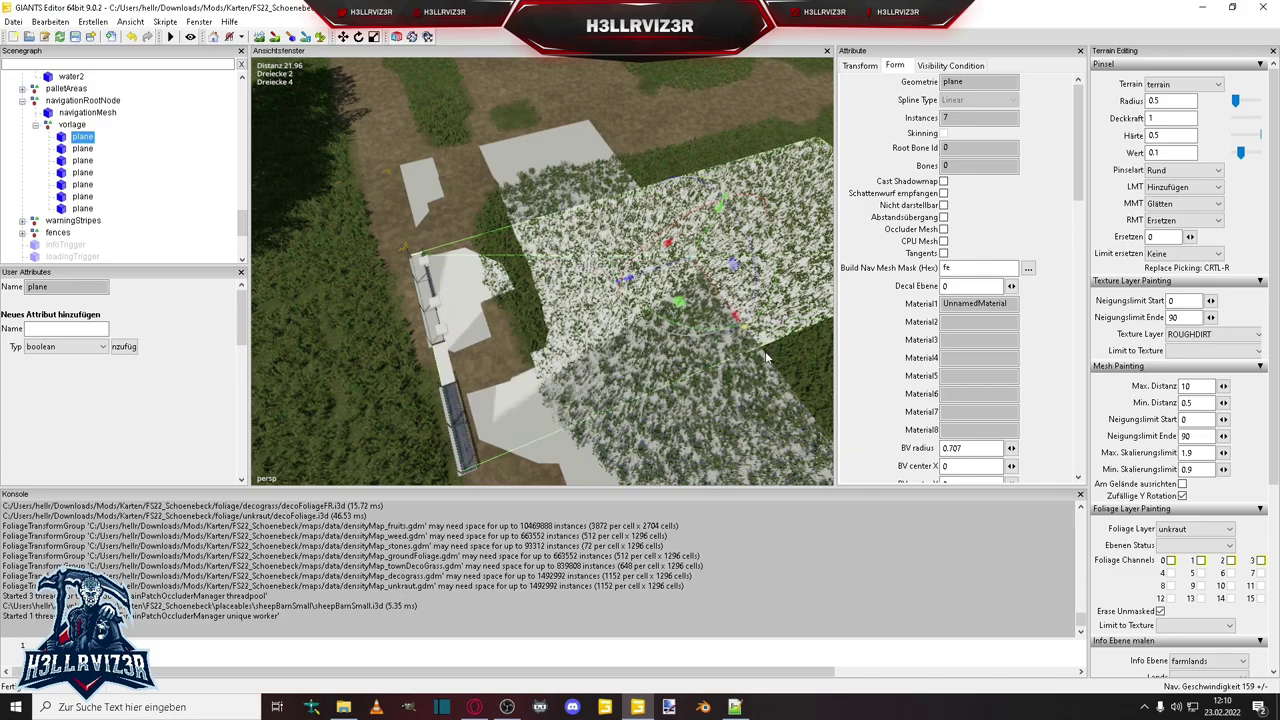
{"action": "left_click_drag", "start_coordinate": [590, 377], "coordinate": [594, 243], "text": "alt"}
{"action": "scroll", "coordinate": [490, 356], "scroll_direction": "up", "scroll_amount": 3}
{"action": "scroll", "coordinate": [542, 324], "scroll_direction": "down", "scroll_amount": 5}
{"action": "right_click_drag", "start_coordinate": [594, 242], "coordinate": [663, 251]}
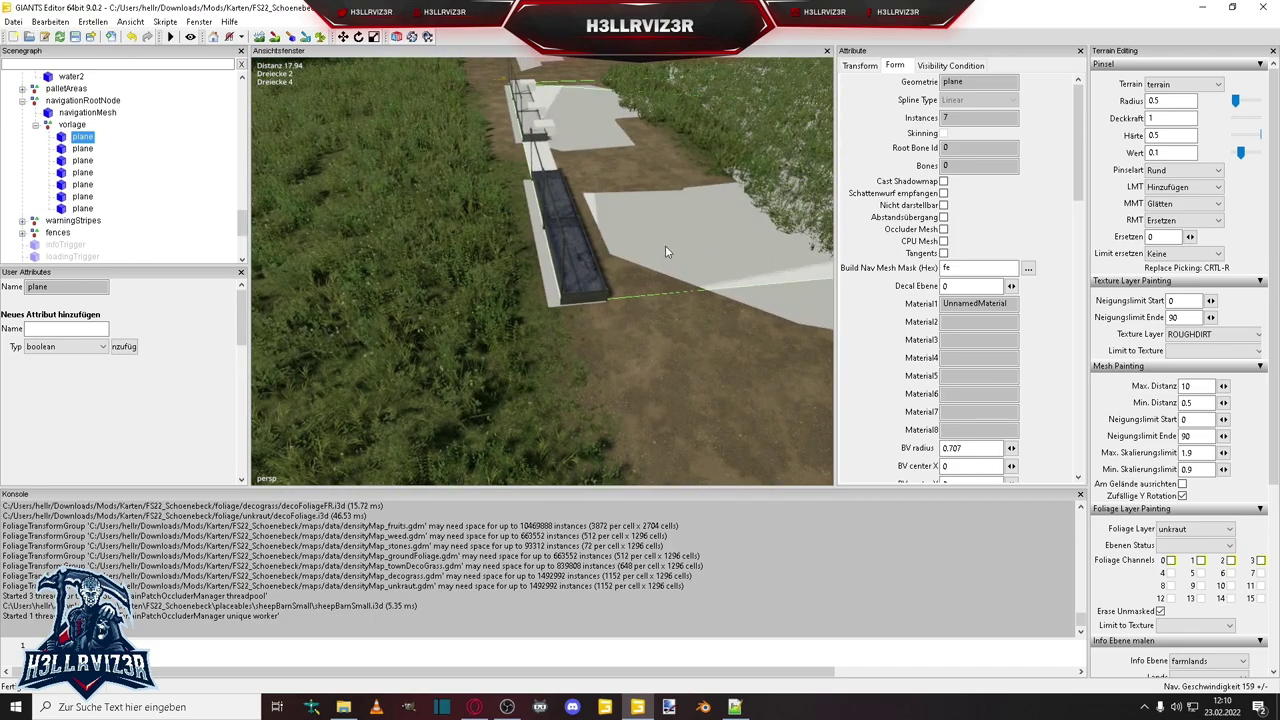
{"action": "scroll", "coordinate": [606, 265], "scroll_direction": "down", "scroll_amount": 3}
{"action": "mouse_move", "coordinate": [604, 262]}
{"action": "left_mouse_down", "text": "alt"}
{"action": "mouse_move", "coordinate": [586, 217]}
{"action": "mouse_move", "coordinate": [586, 263]}
{"action": "left_mouse_up", "text": "alt"}
{"action": "scroll", "coordinate": [586, 217], "scroll_direction": "up", "scroll_amount": 1}
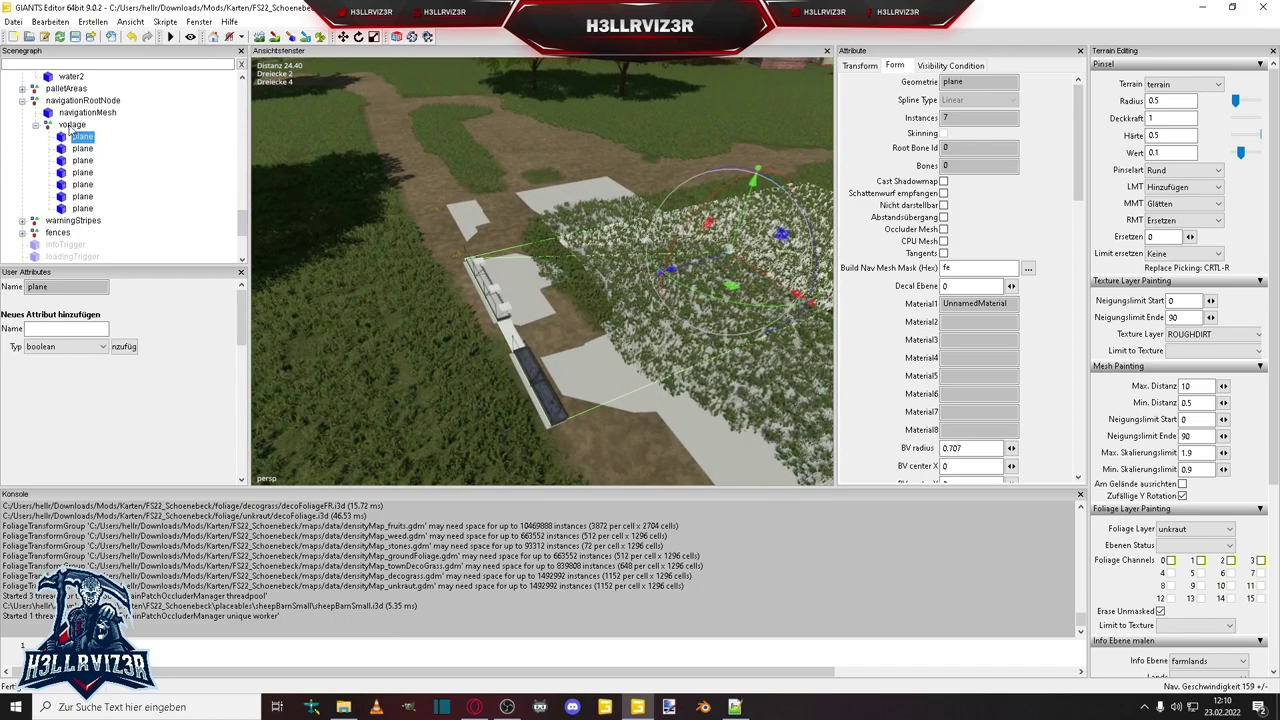
Export the vorlage group with its files as navmeshtest.i3d into the sheepBarnSmall folder.
{"action": "left_click", "coordinate": [72, 124]}
{"action": "right_click_drag", "start_coordinate": [444, 177], "coordinate": [300, 230]}
{"action": "right_click_drag", "start_coordinate": [409, 216], "coordinate": [517, 258]}
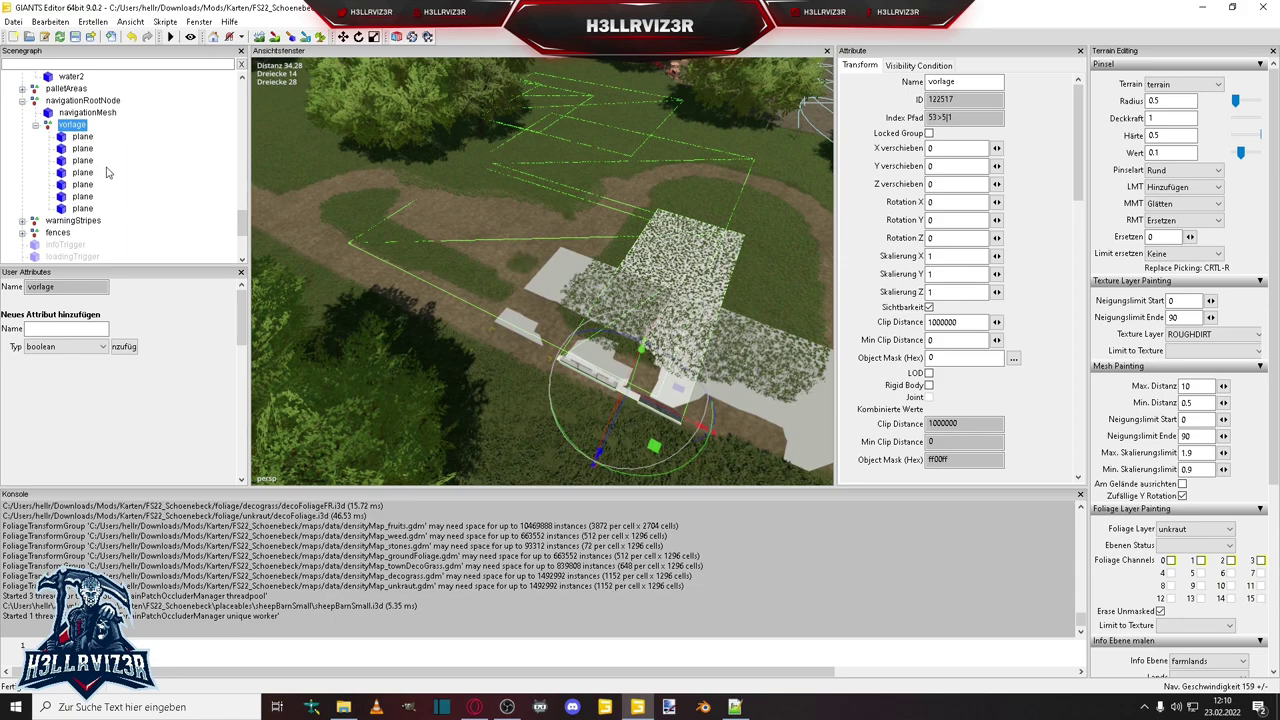
{"action": "left_click", "coordinate": [93, 24]}
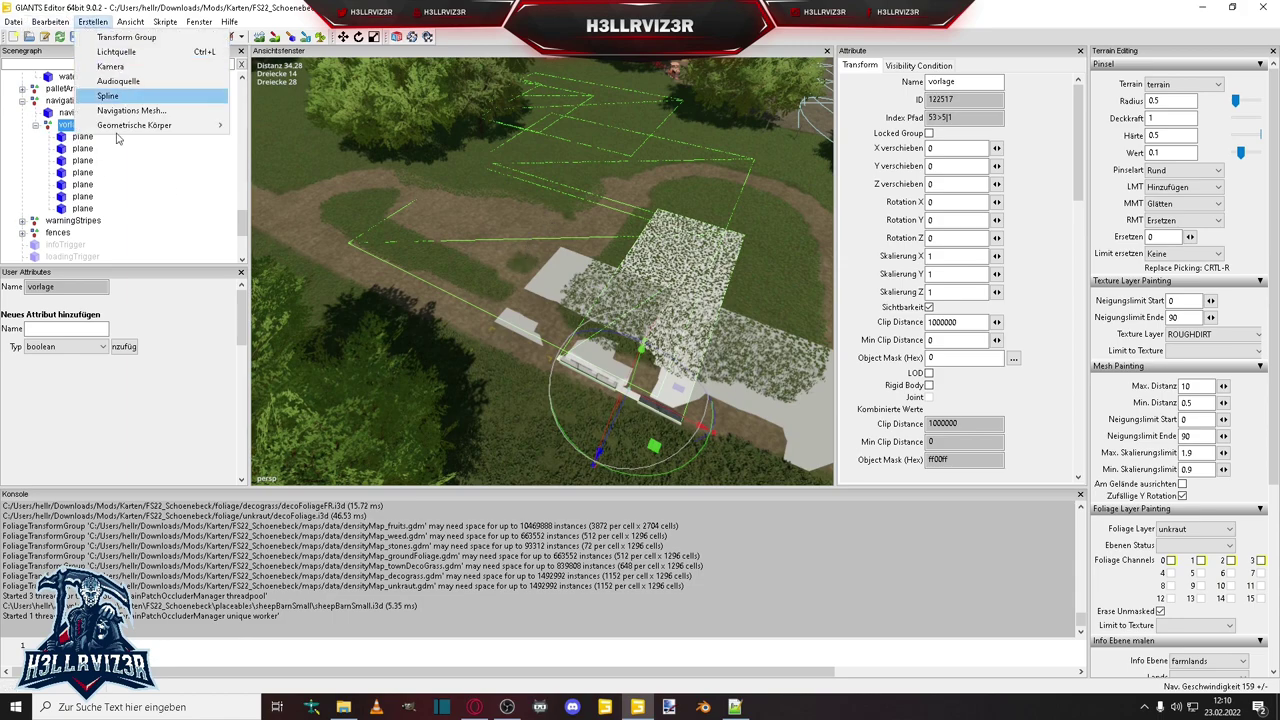
{"action": "mouse_move", "coordinate": [50, 22]}
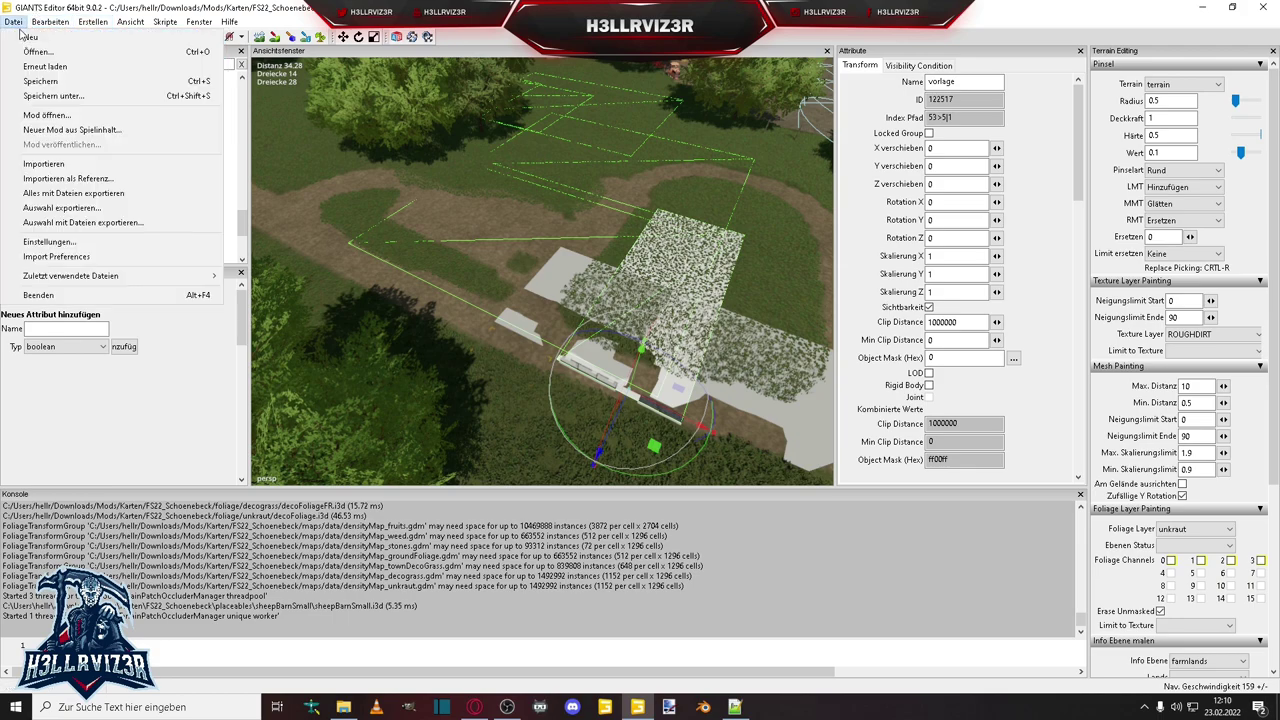
{"action": "left_click", "coordinate": [86, 224]}
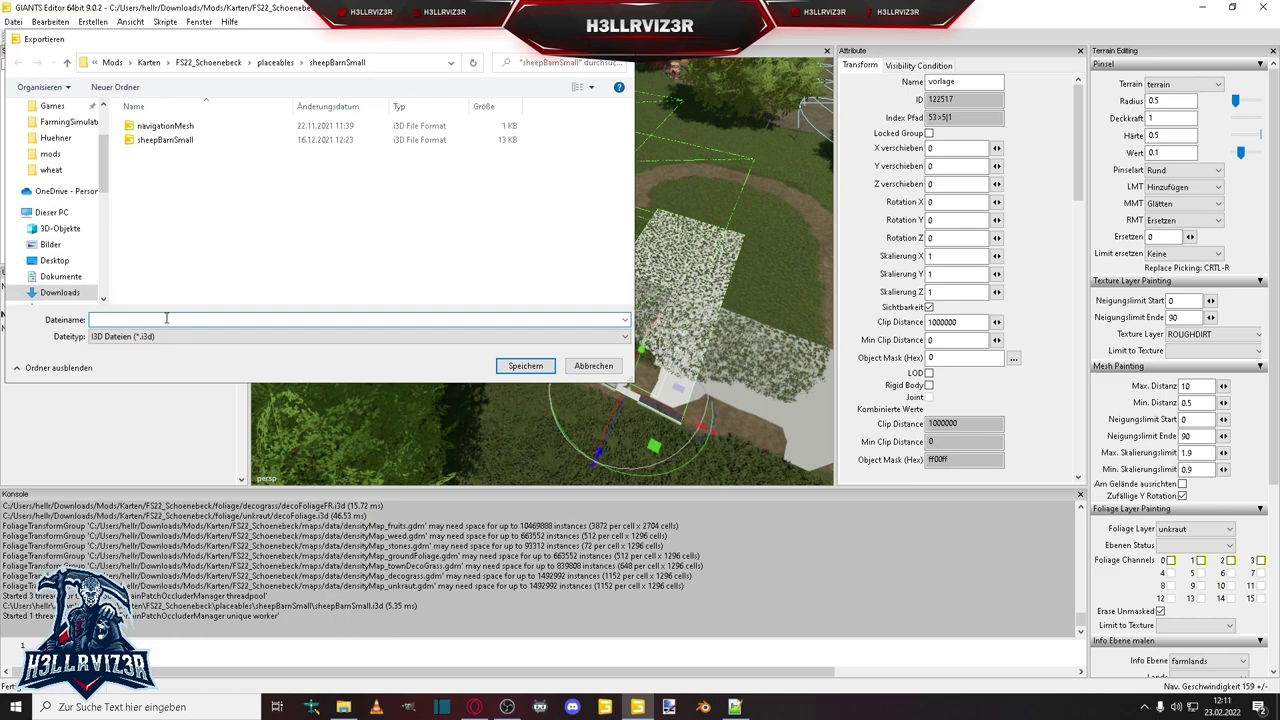
{"action": "type", "text": "navmeshtest"}
{"action": "left_click", "coordinate": [506, 365]}
{"action": "left_click", "coordinate": [672, 349]}
{"action": "left_click", "coordinate": [672, 349]}
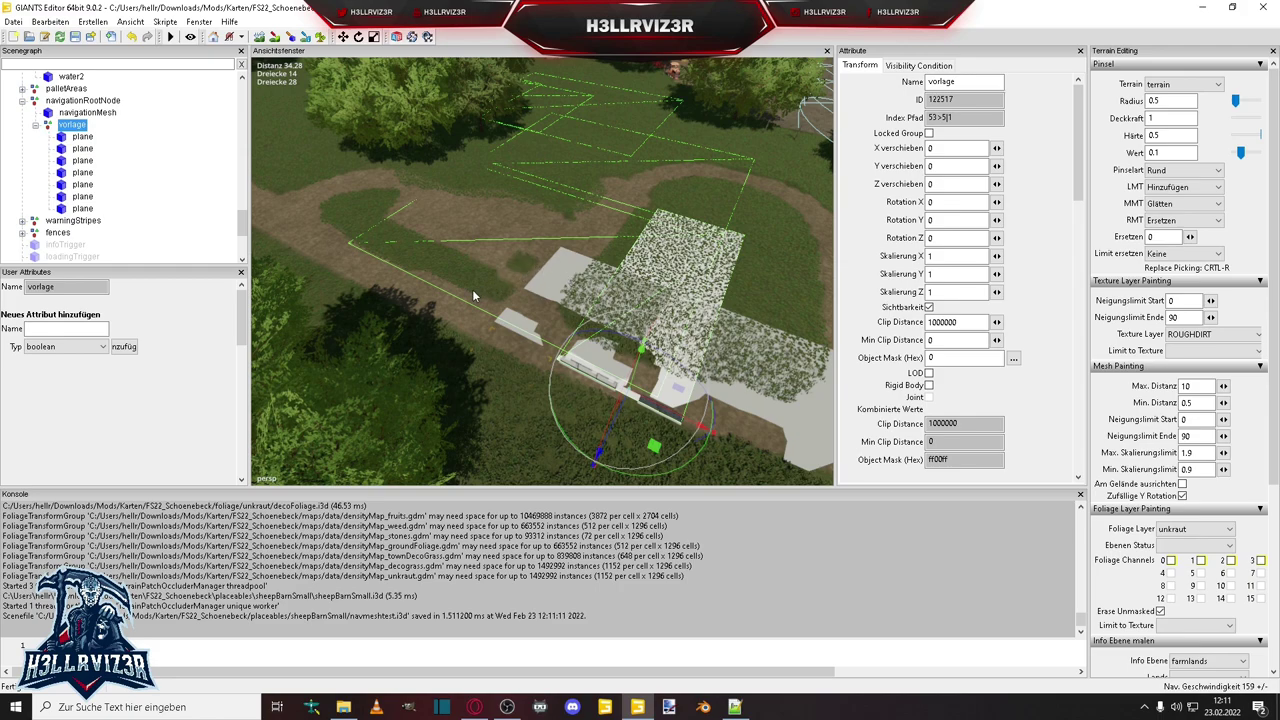
Select the sheepBarnSmall root node in the scene graph and view its transform attributes.
{"action": "scroll", "coordinate": [96, 104], "scroll_direction": "up", "scroll_amount": 3}
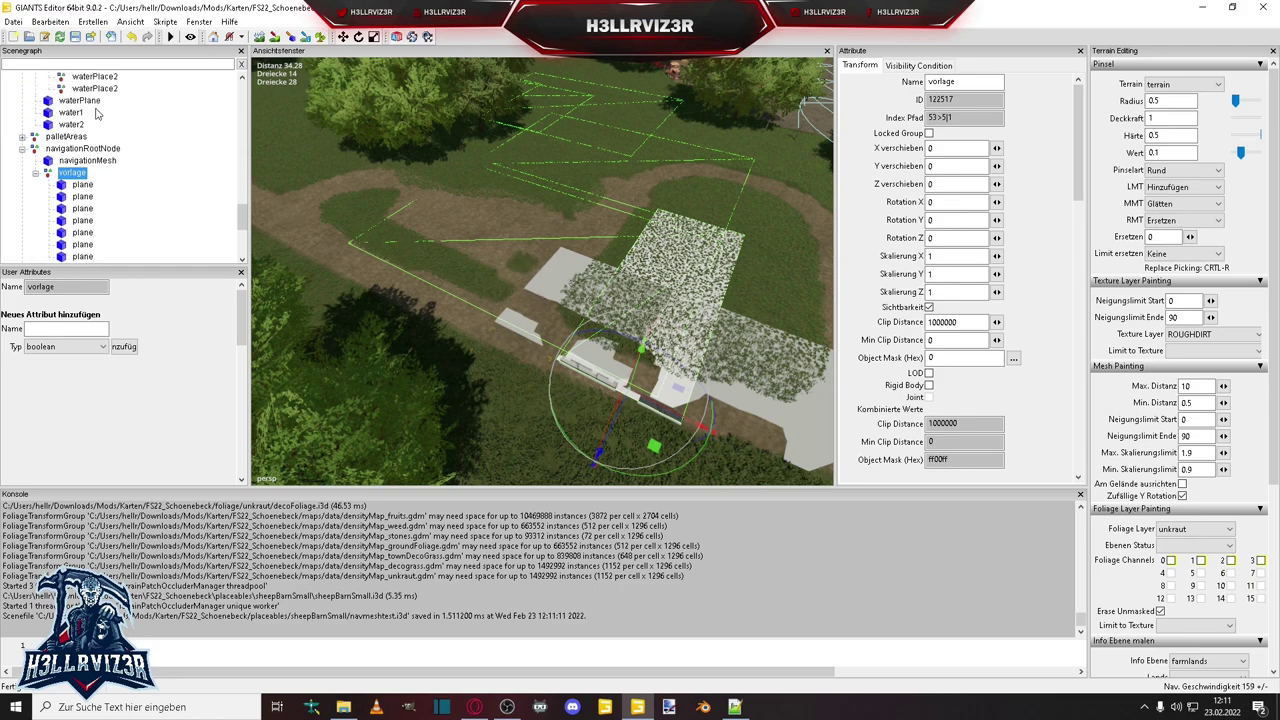
{"action": "scroll", "coordinate": [96, 104], "scroll_direction": "up", "scroll_amount": 9}
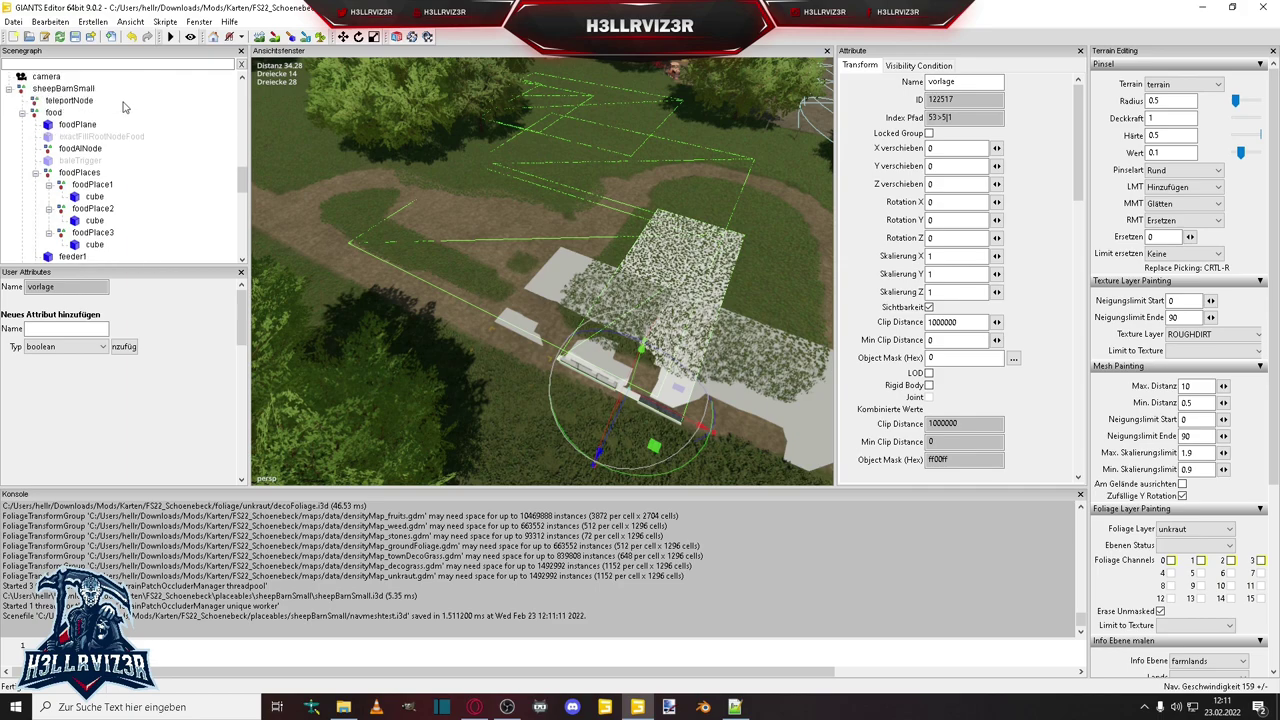
{"action": "left_click", "coordinate": [56, 114]}
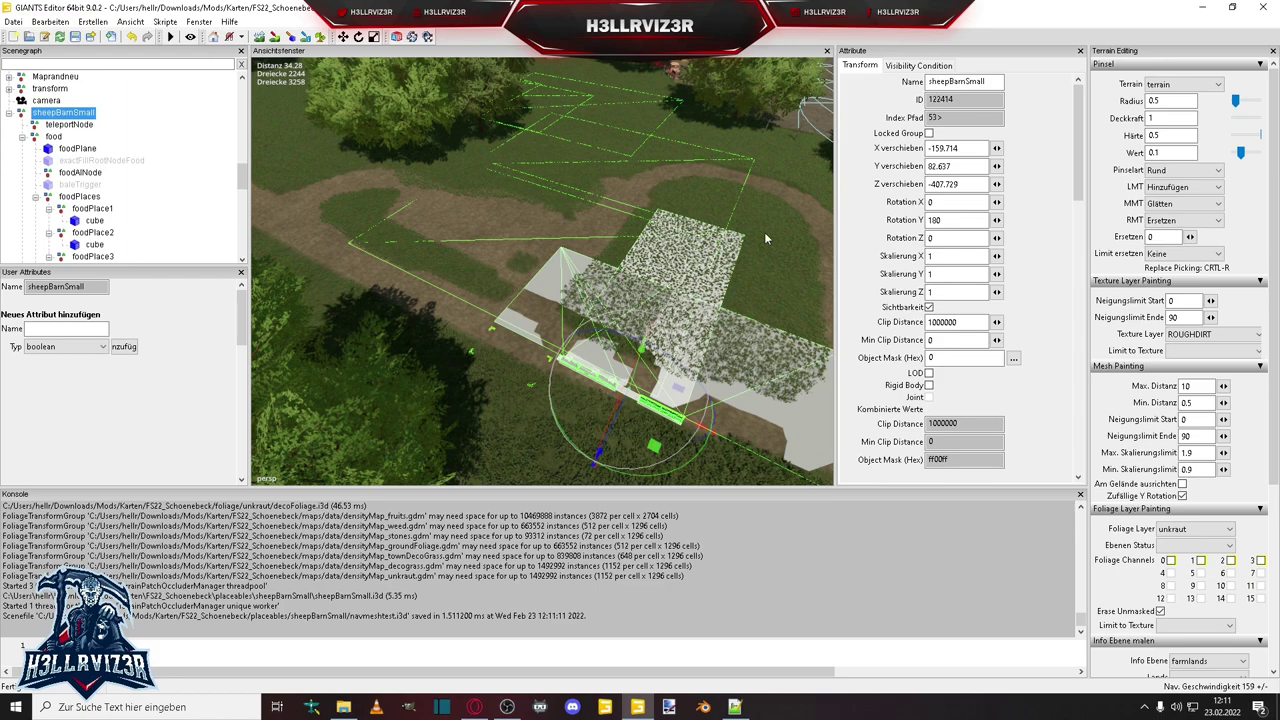
Open navigationMesh.i3d from the map's placeables/sheepBarnSmall folder in GIANTS Editor 9.0.2.
{"action": "left_click", "coordinate": [343, 707]}
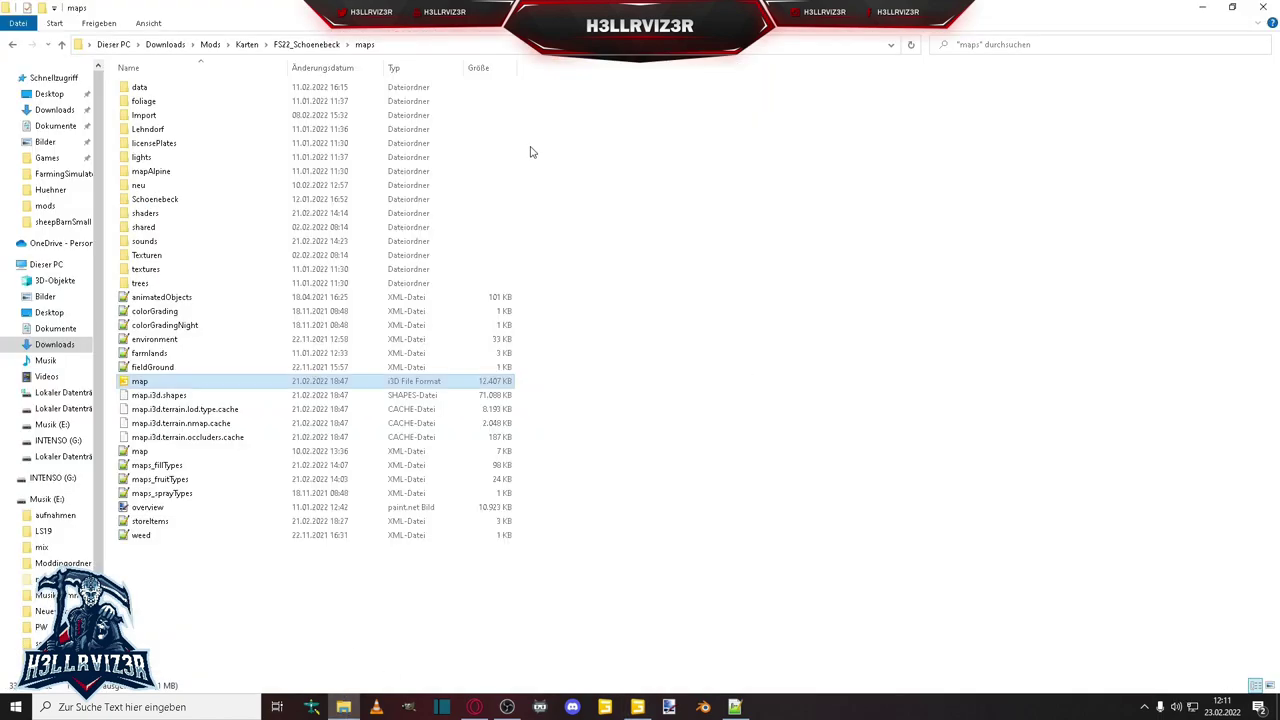
{"action": "left_click", "coordinate": [306, 44]}
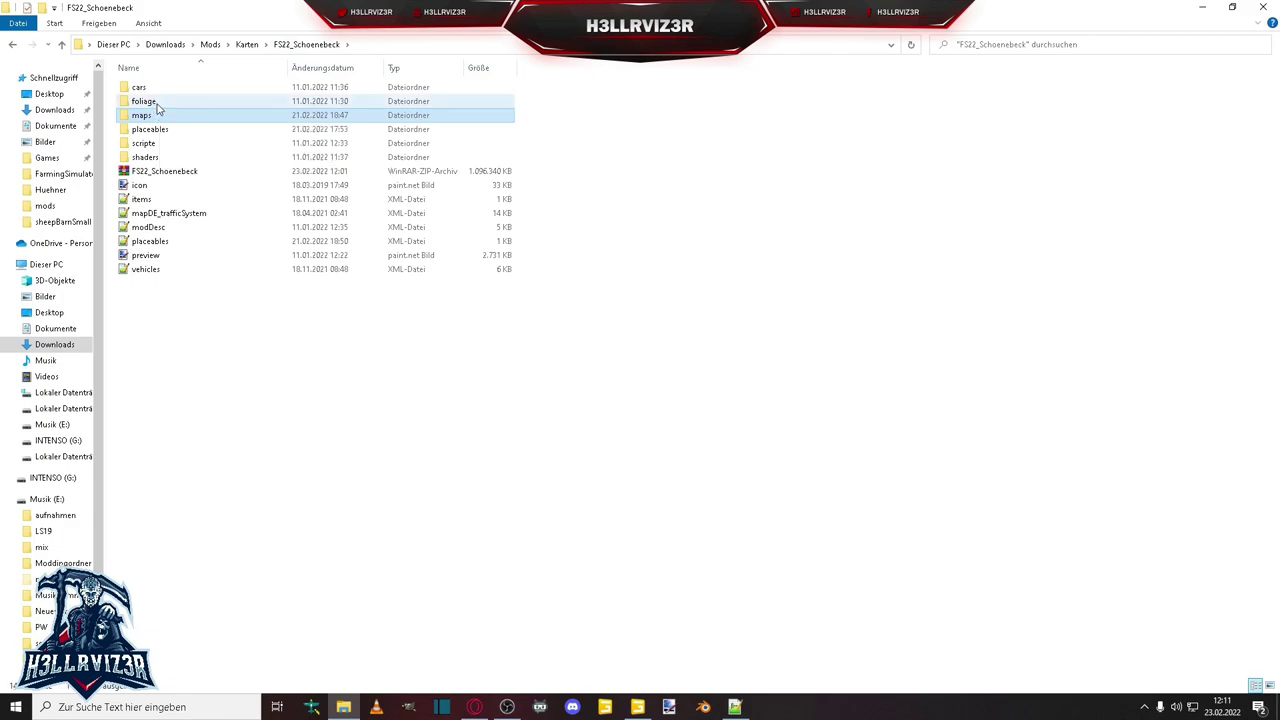
{"action": "double_click", "coordinate": [156, 129]}
{"action": "left_click", "coordinate": [172, 91]}
{"action": "double_click", "coordinate": [172, 91]}
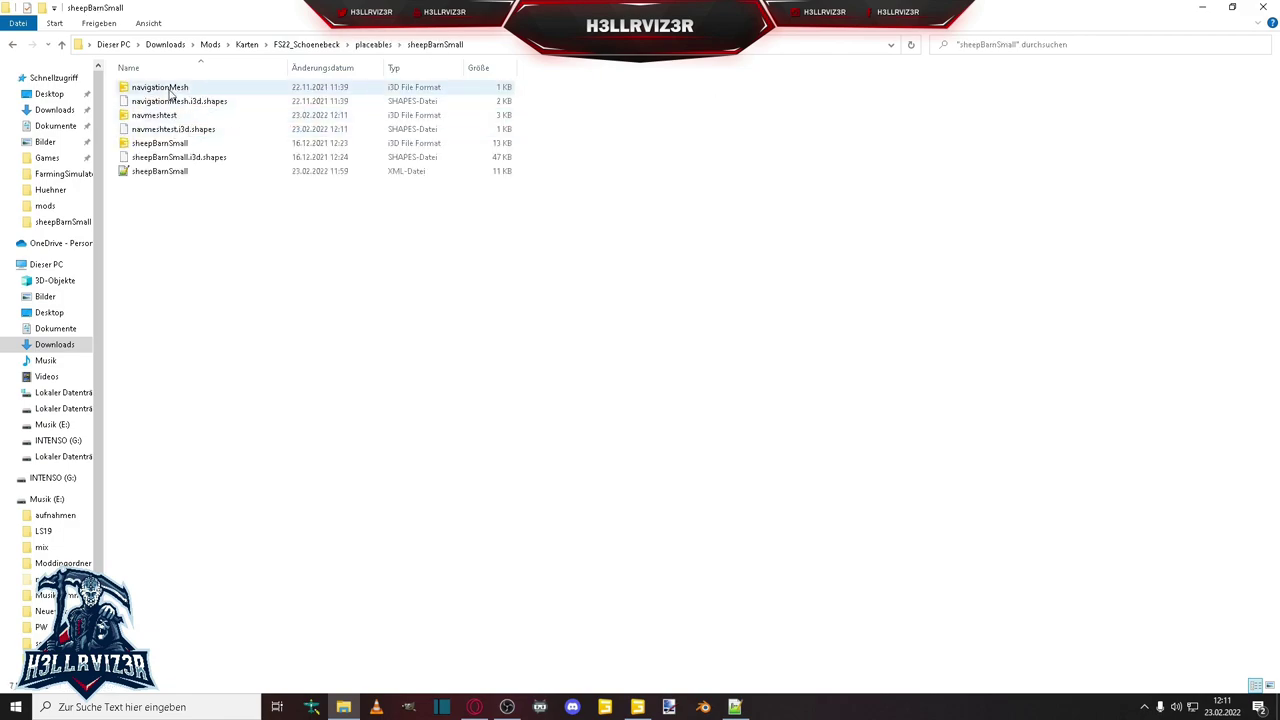
{"action": "double_click", "coordinate": [168, 90]}
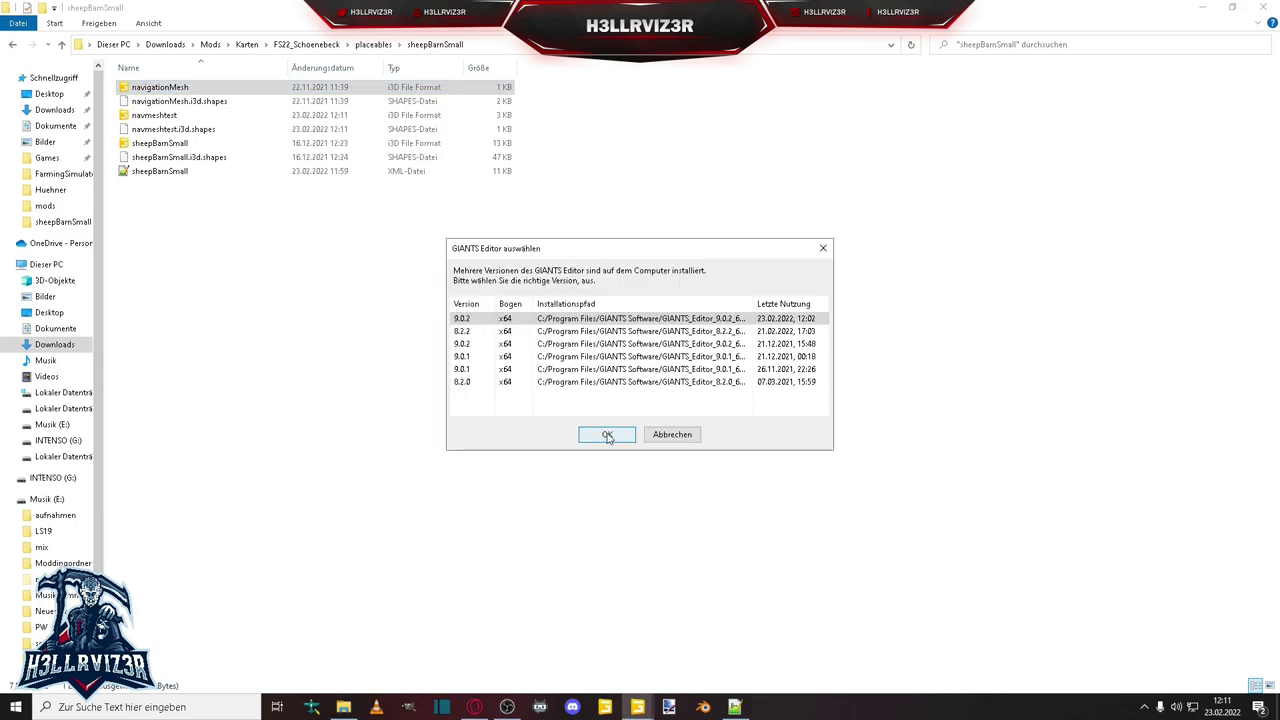
{"action": "left_click", "coordinate": [607, 437]}
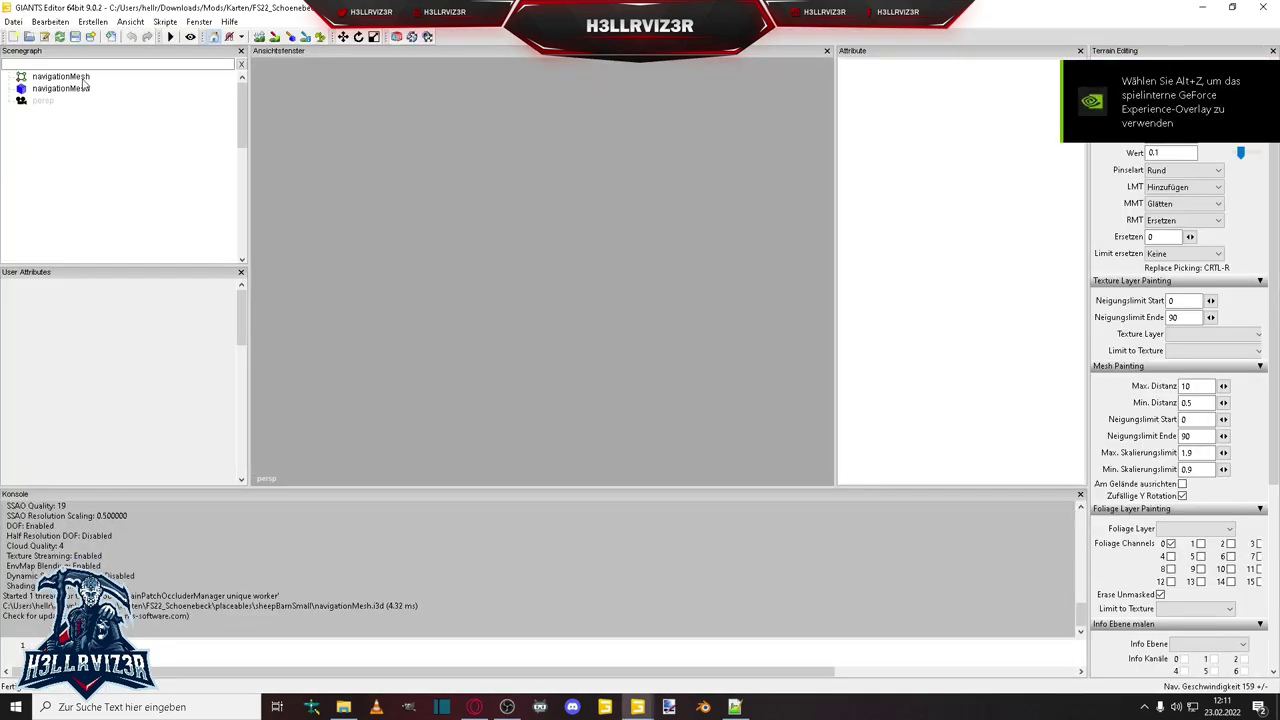
Inspect the existing navigationMesh nodes and import navmeshtest.i3d from the sheepBarnSmall folder into the scene.
{"action": "left_click", "coordinate": [80, 78]}
{"action": "left_click", "coordinate": [74, 90]}
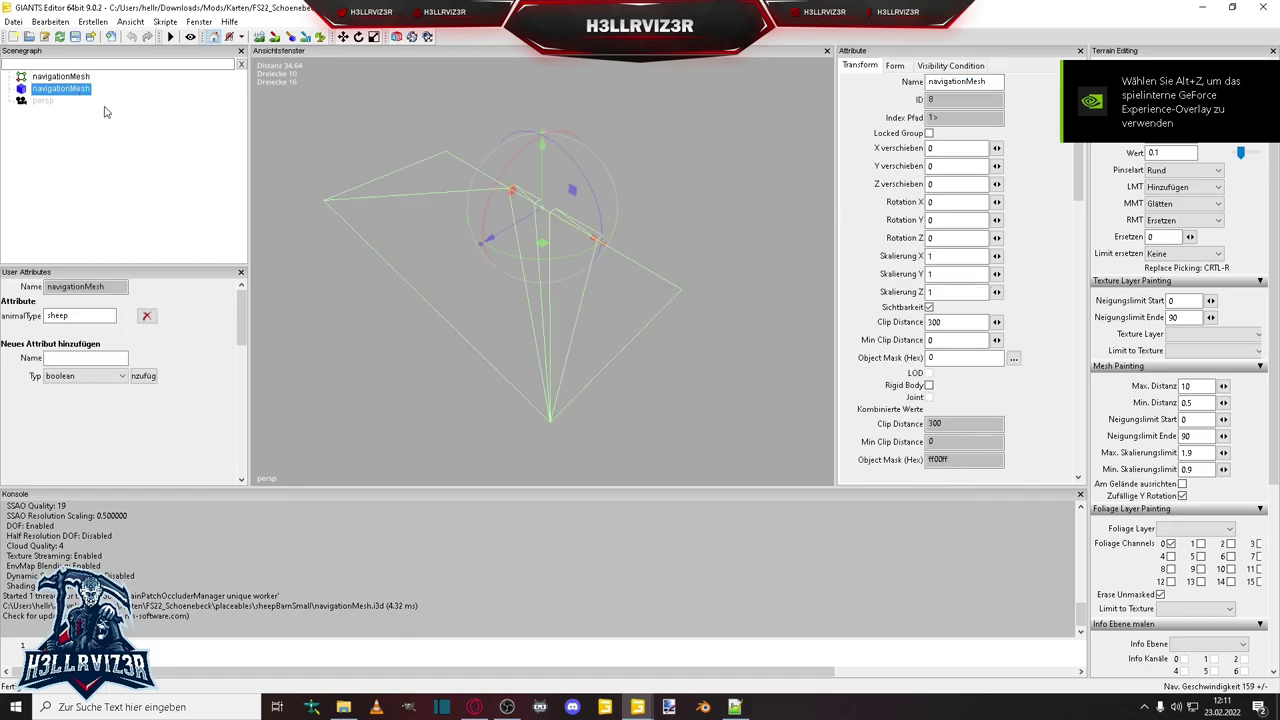
{"action": "left_click", "coordinate": [110, 37]}
{"action": "left_click", "coordinate": [158, 155]}
{"action": "left_click", "coordinate": [178, 140]}
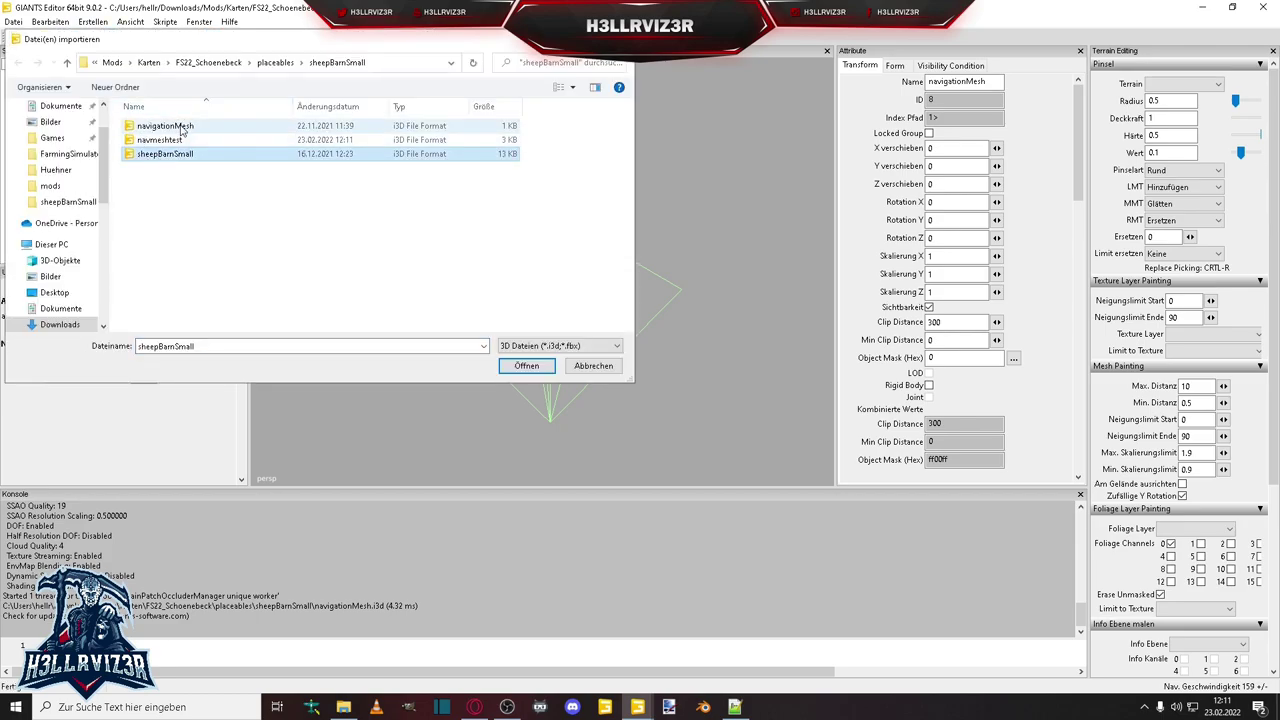
{"action": "left_click", "coordinate": [522, 366]}
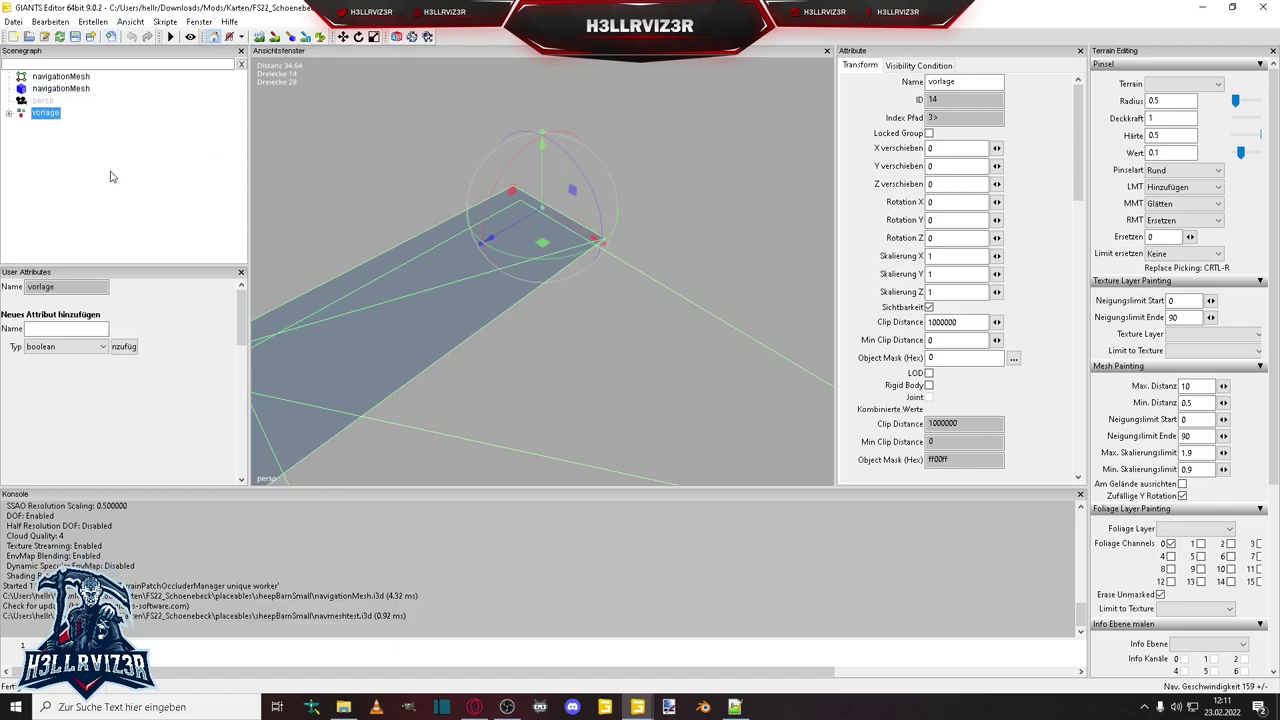
Set the first plane of the imported vorlage group to non-renderable (Nicht darstellbar).
{"action": "left_click", "coordinate": [9, 113]}
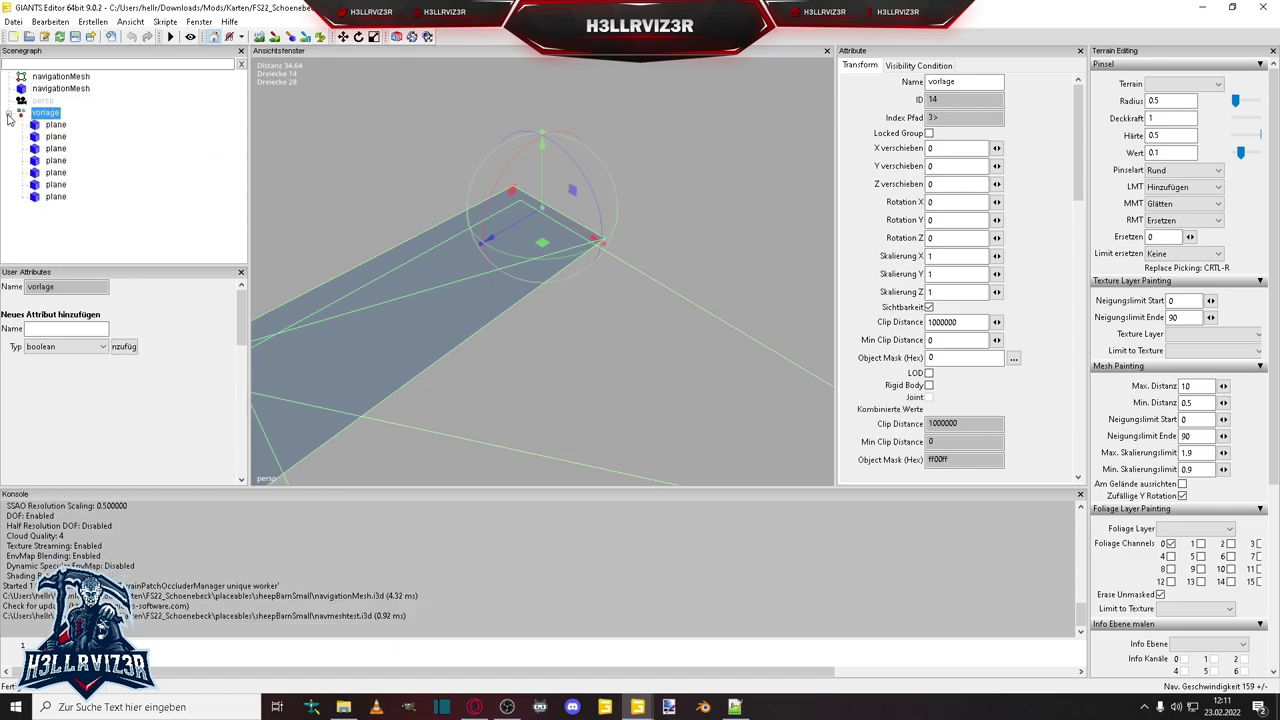
{"action": "left_click", "coordinate": [56, 125]}
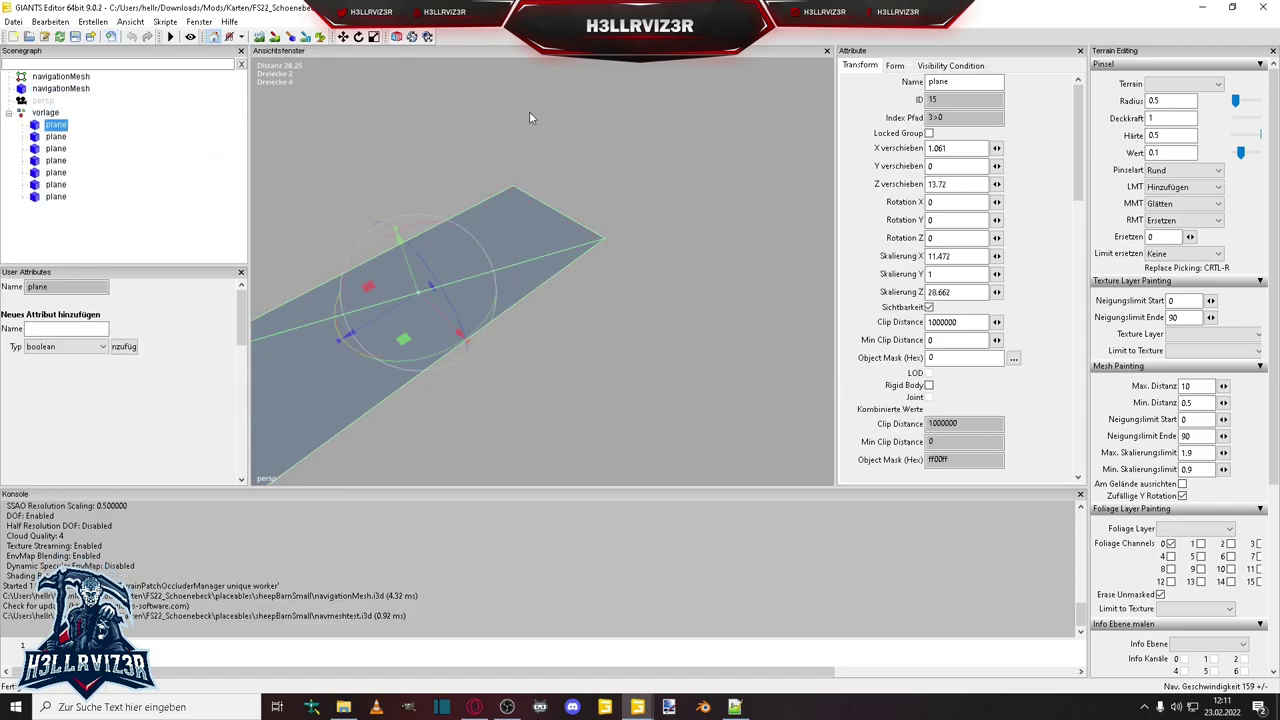
{"action": "left_click", "coordinate": [900, 66]}
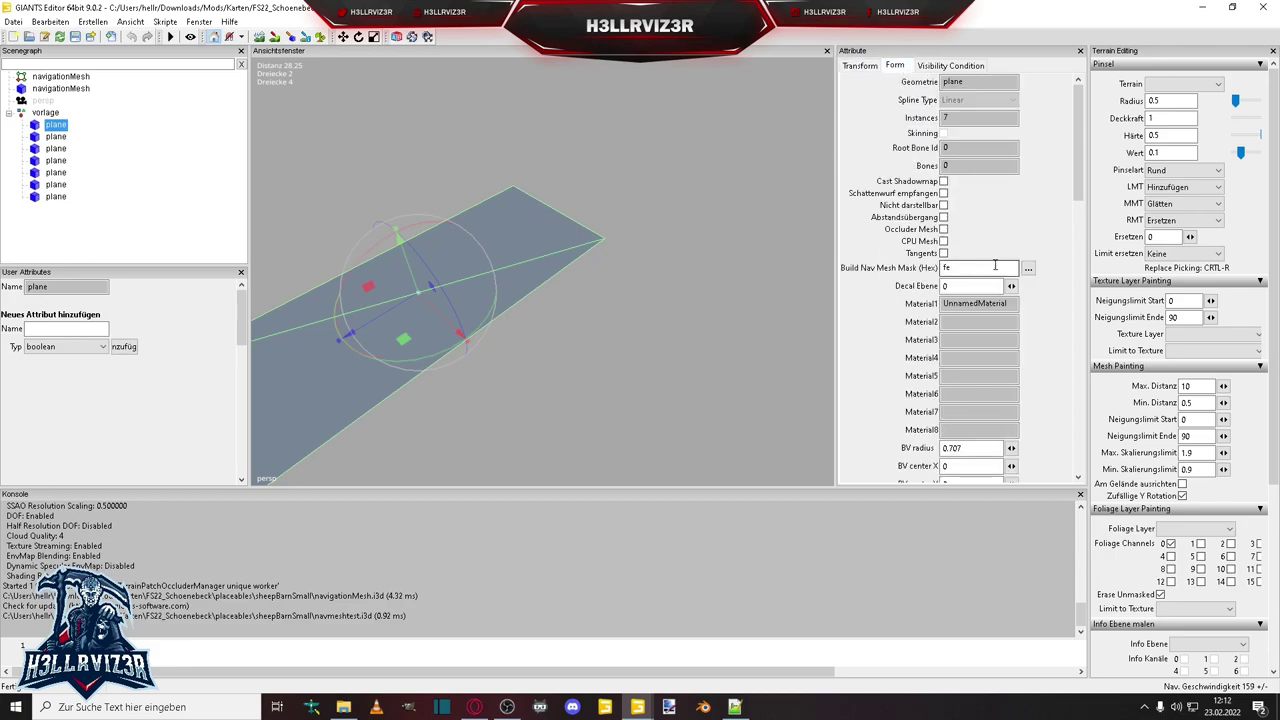
{"action": "left_click", "coordinate": [943, 205]}
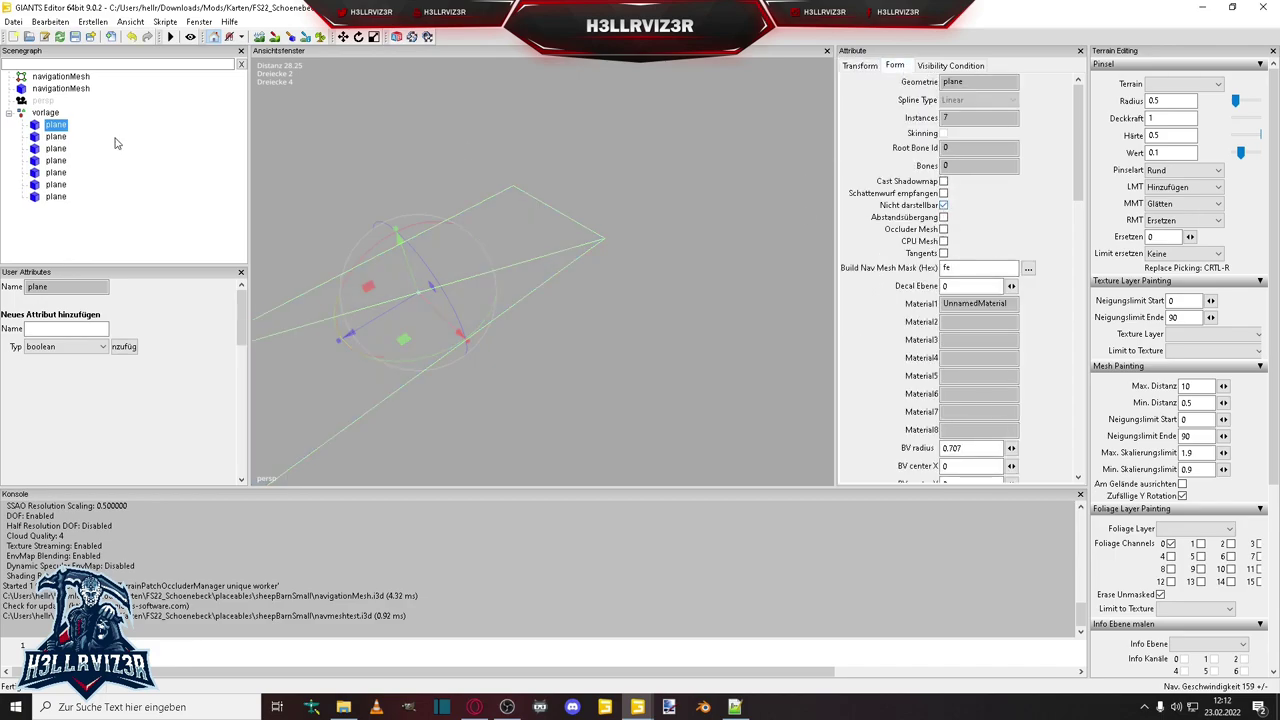
Move all seven planes out of the vorlage group to the root level of the scene graph.
{"action": "left_click", "coordinate": [49, 114]}
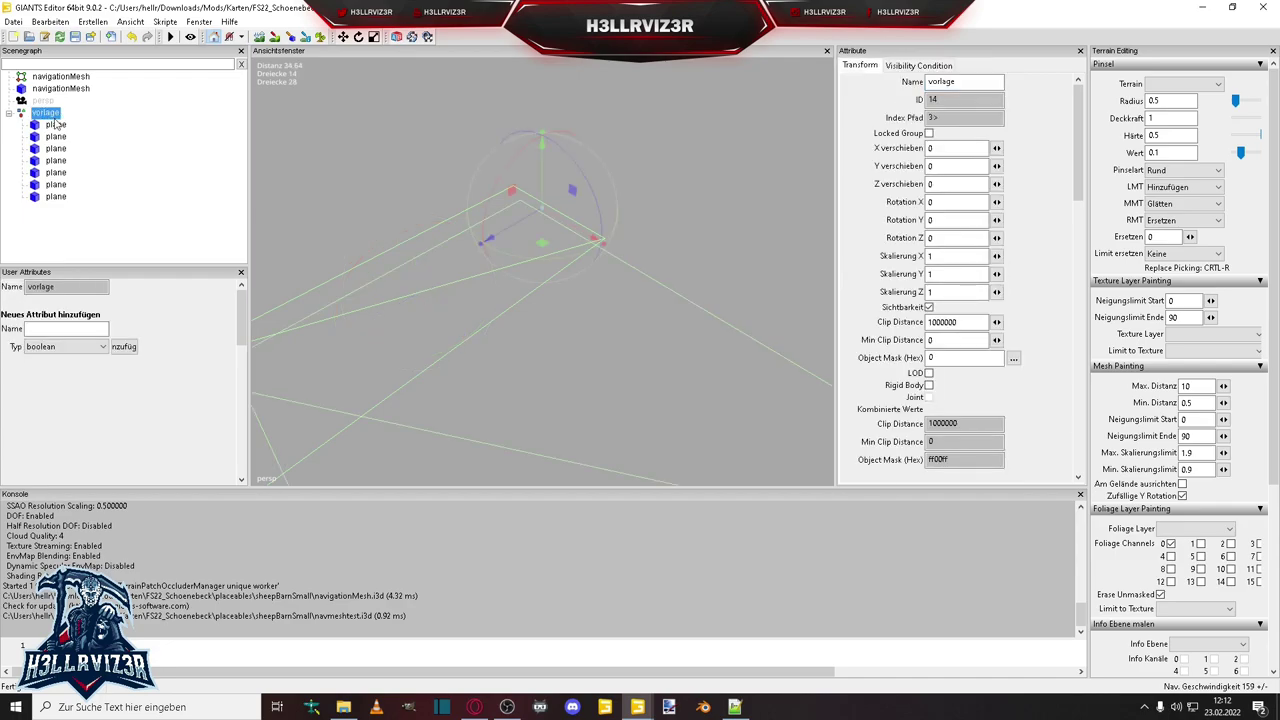
{"action": "left_click", "coordinate": [58, 125]}
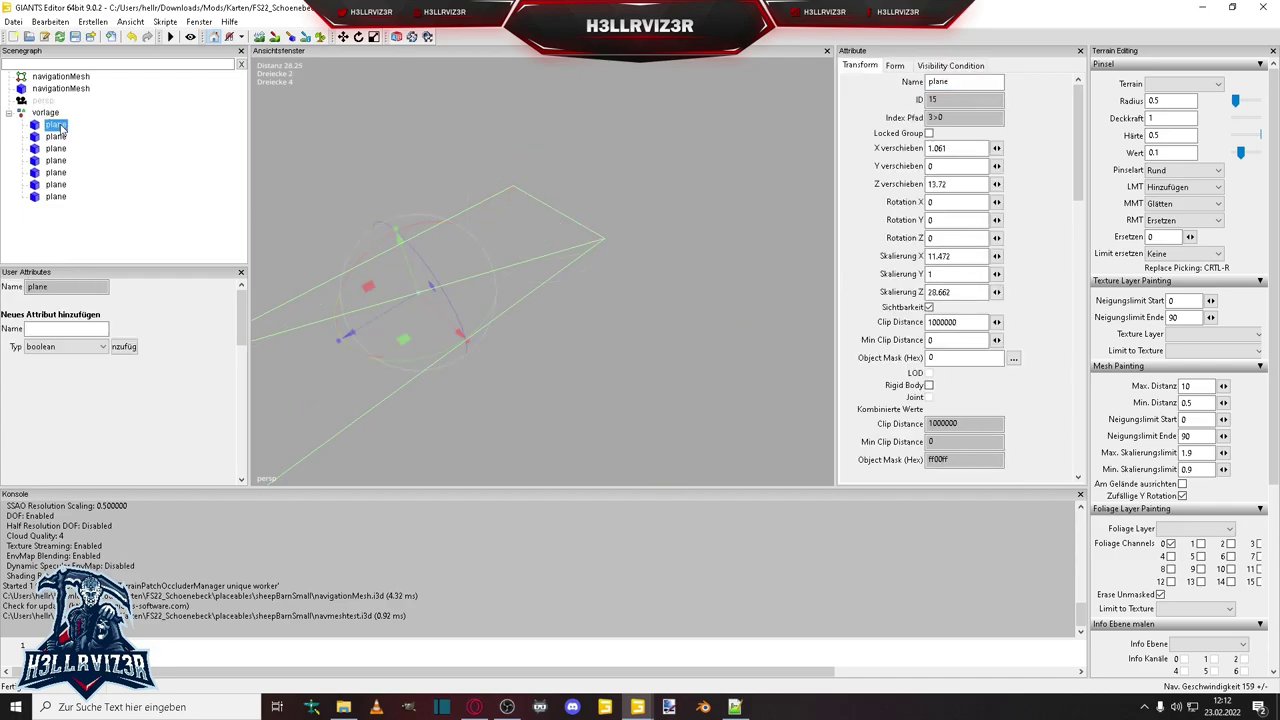
{"action": "left_click", "coordinate": [56, 197], "text": "shift"}
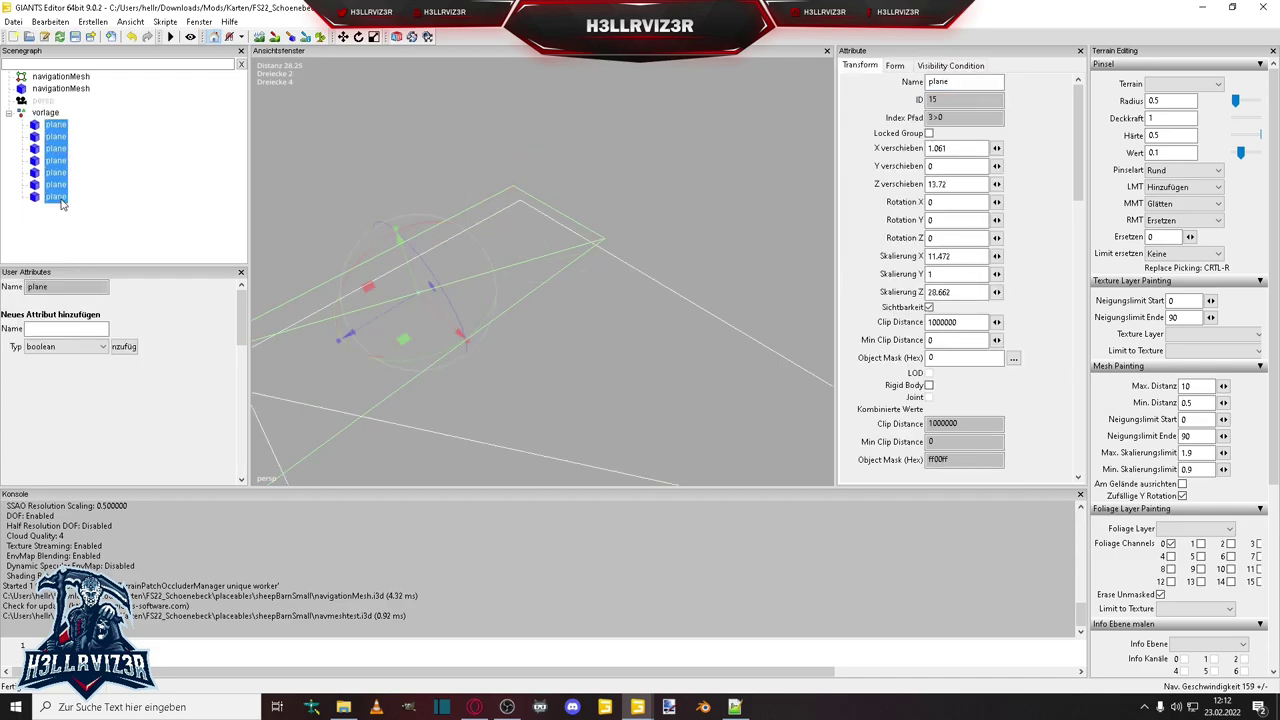
{"action": "key", "text": "Delete"}
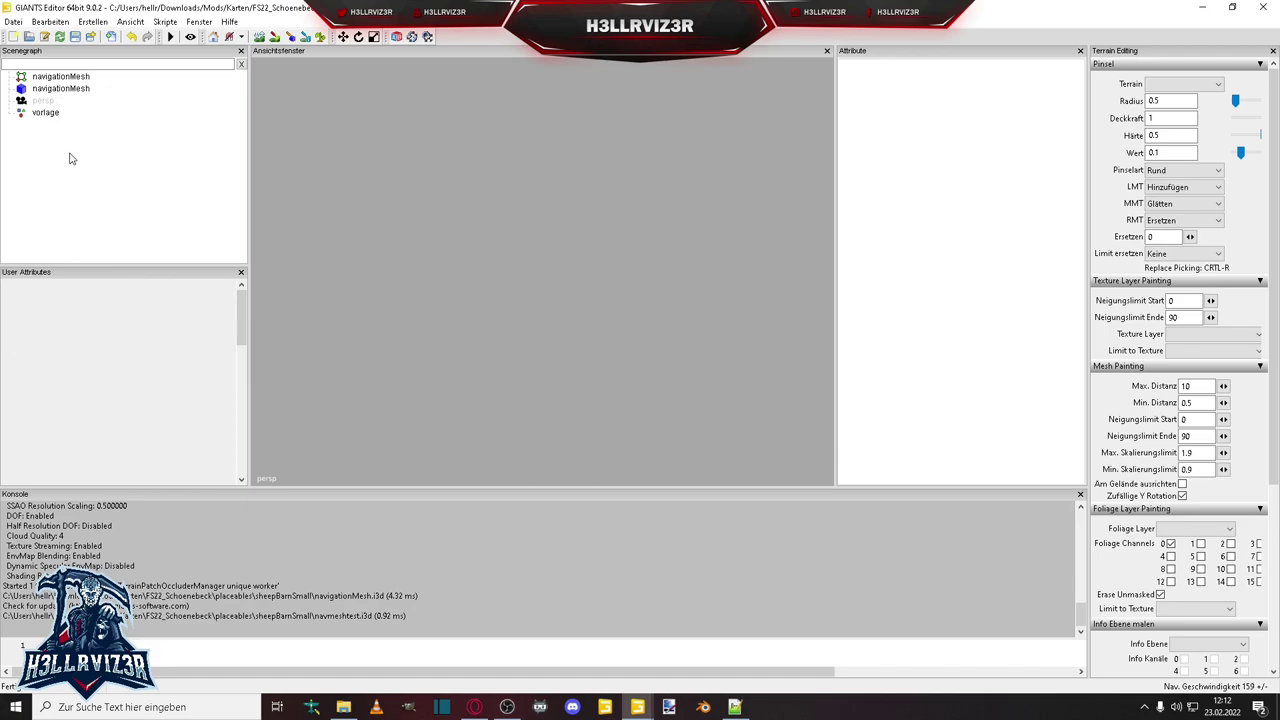
{"action": "key", "text": "ctrl+z"}
Delete the empty vorlage group and the old navigationMesh shape from the scene.
{"action": "left_click", "coordinate": [47, 113]}
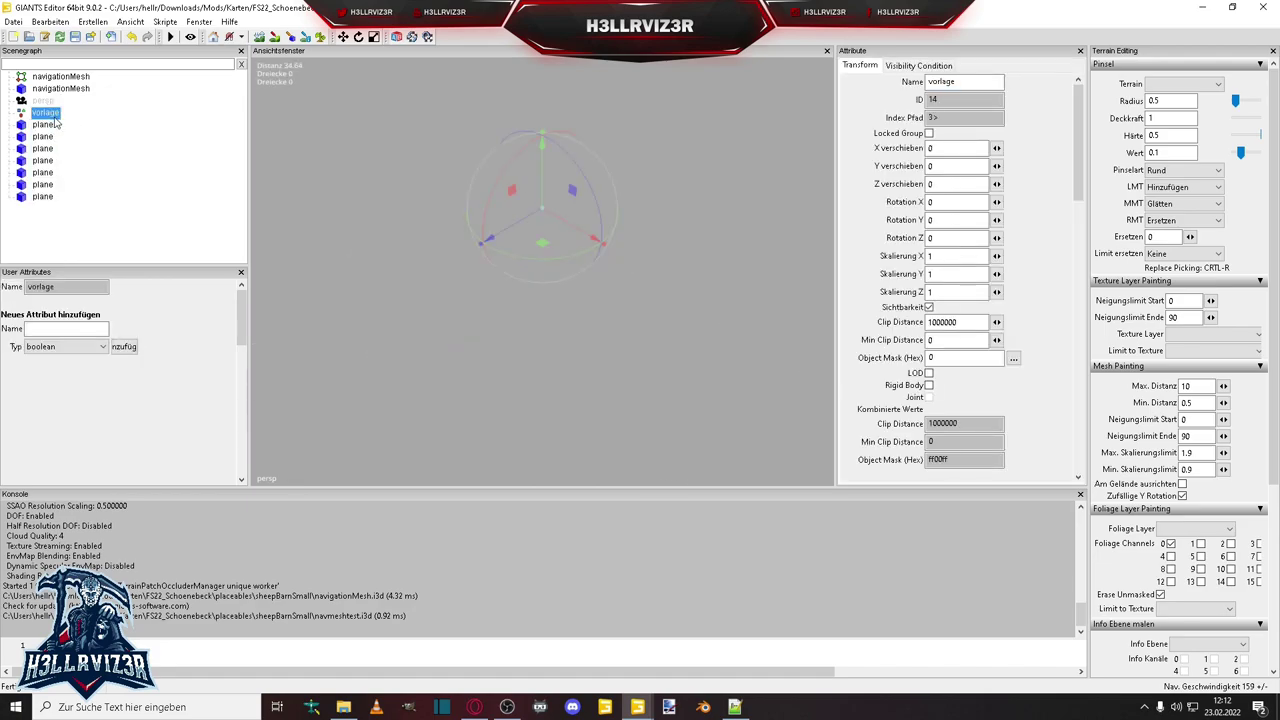
{"action": "key", "text": "Delete"}
{"action": "left_click", "coordinate": [60, 89]}
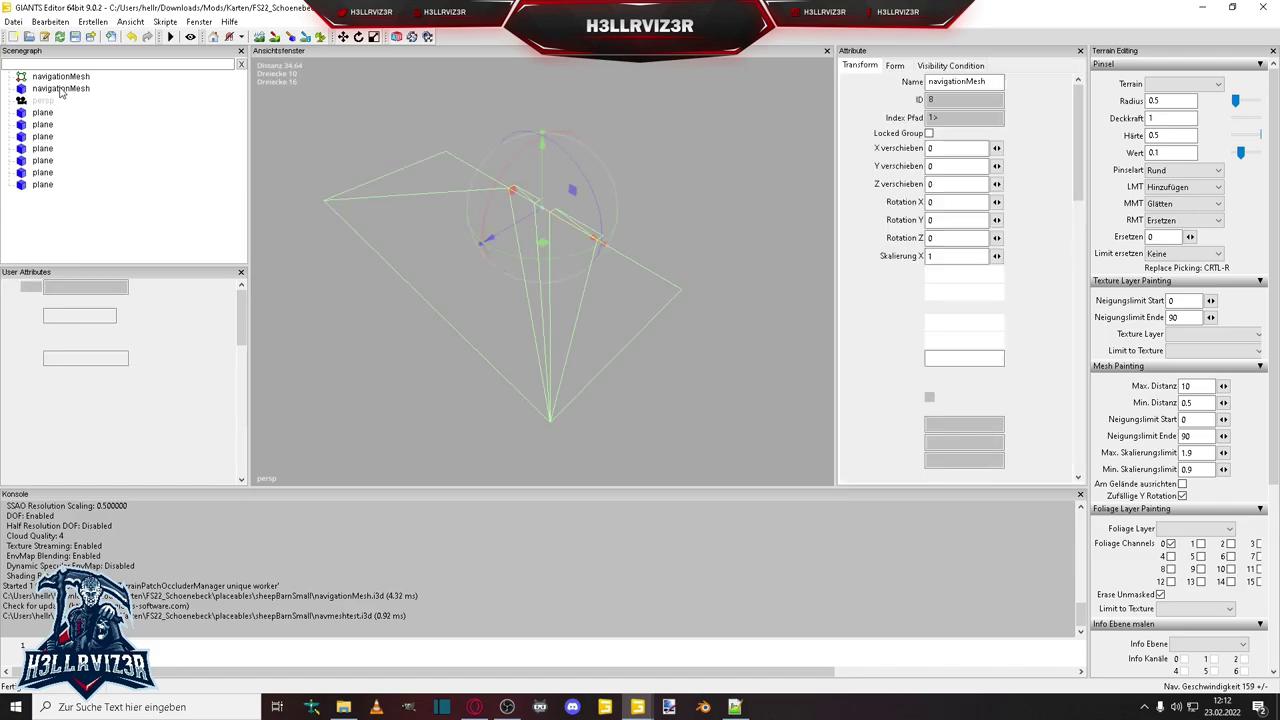
{"action": "key", "text": "Delete"}
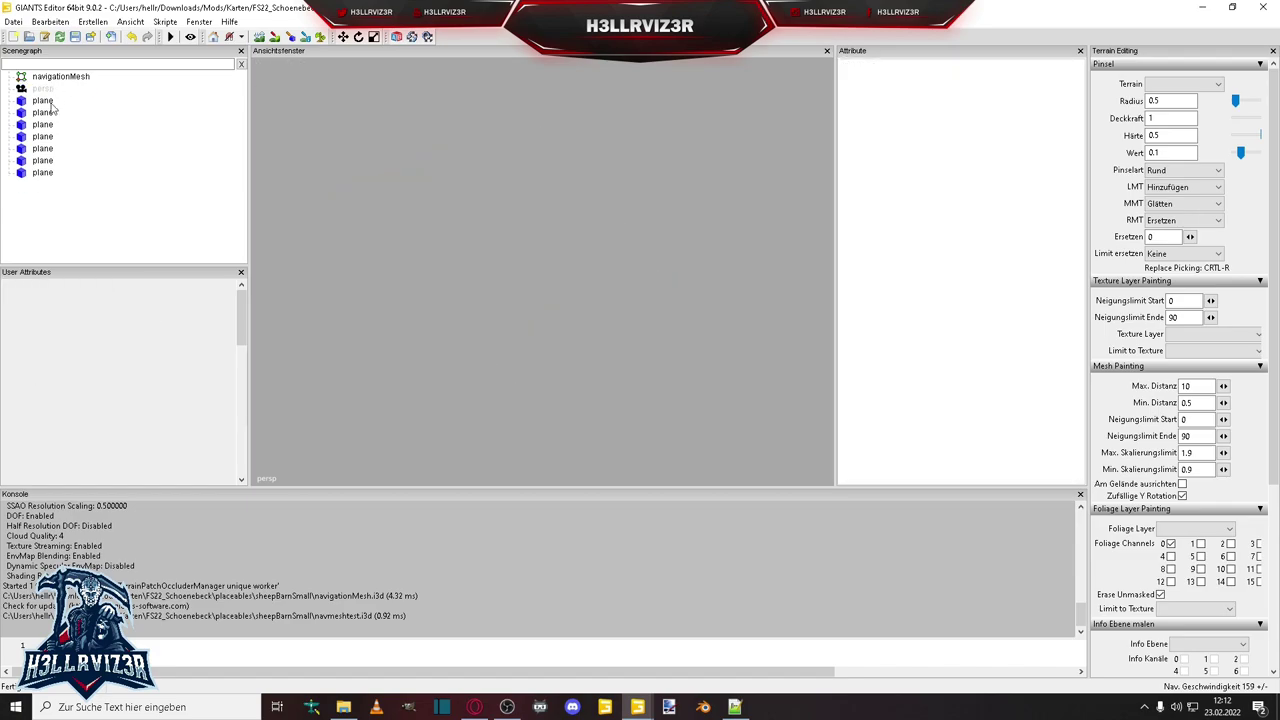
Create a navigation mesh from the planes with shape build mask ff and the preset values, and check the third plane's shape attributes.
{"action": "left_click", "coordinate": [44, 101]}
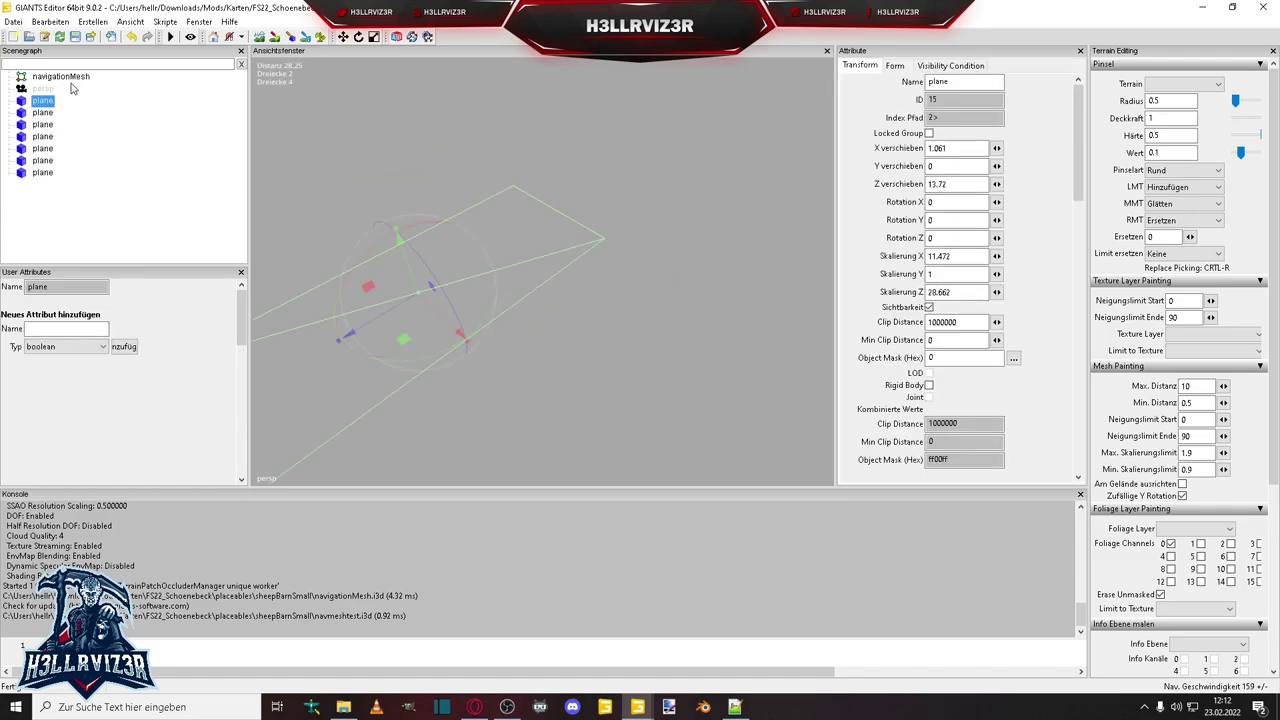
{"action": "left_click", "coordinate": [92, 22]}
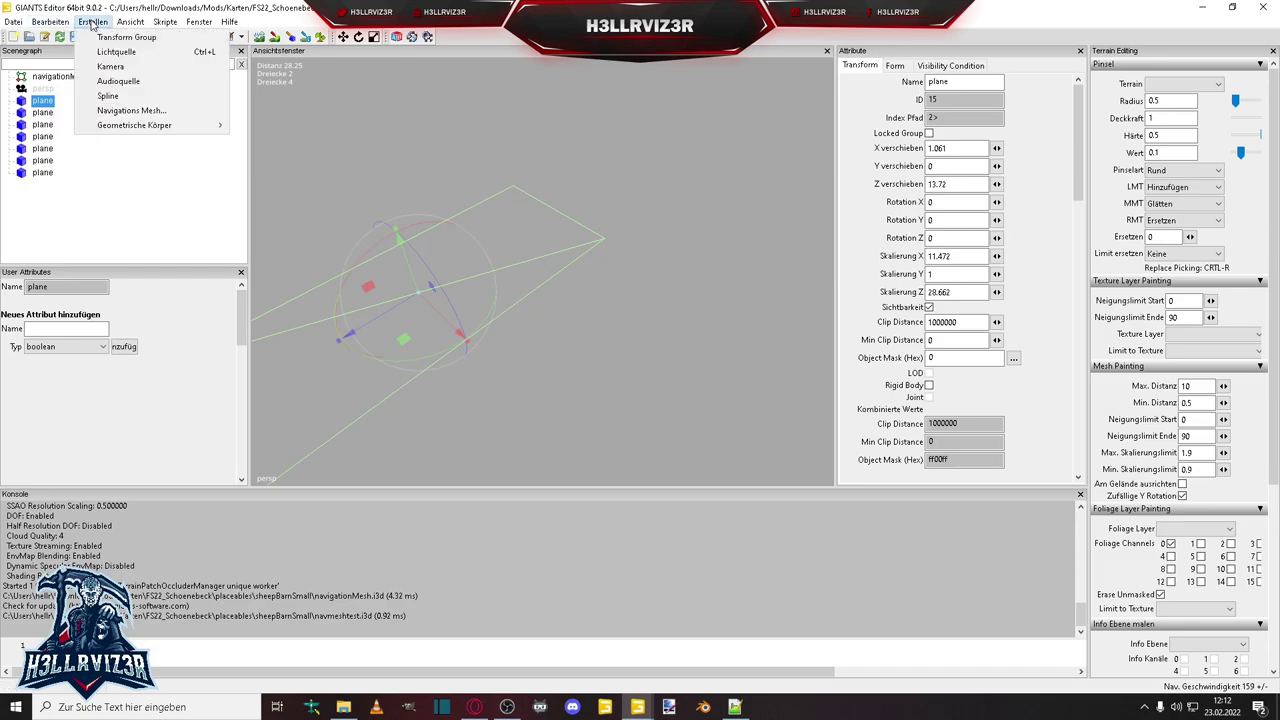
{"action": "left_click", "coordinate": [152, 112]}
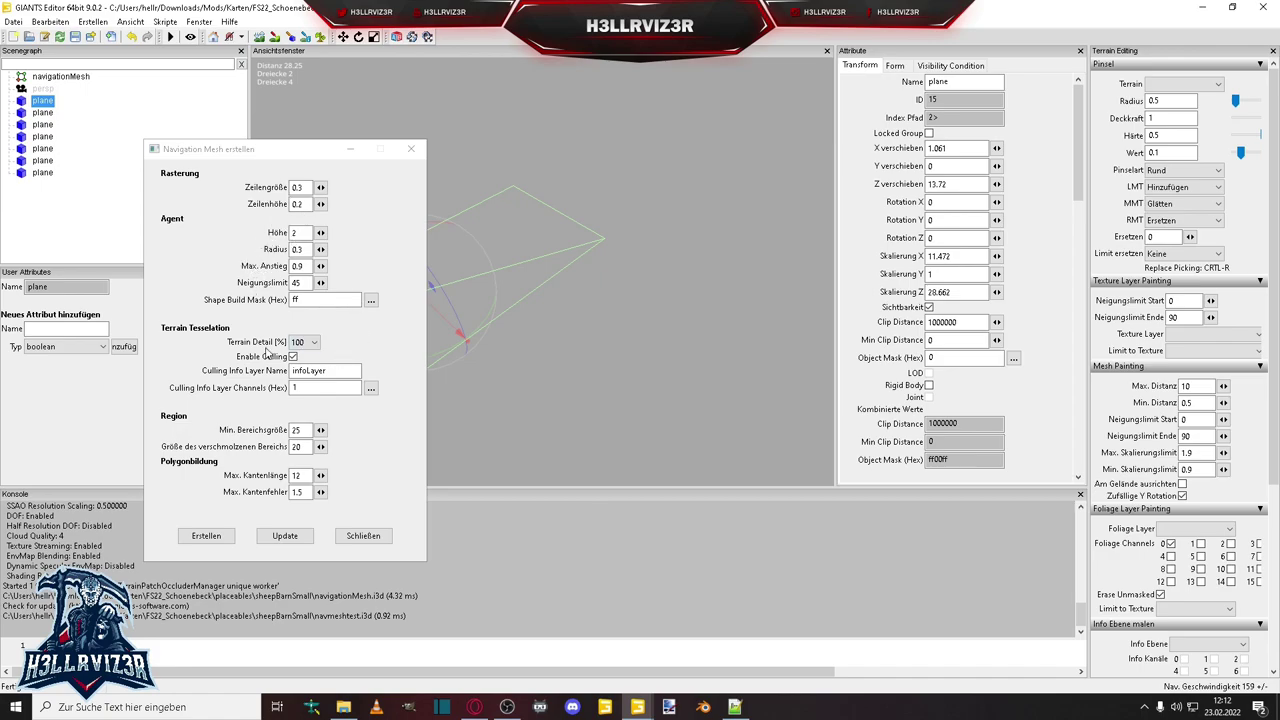
{"action": "left_click", "coordinate": [205, 537]}
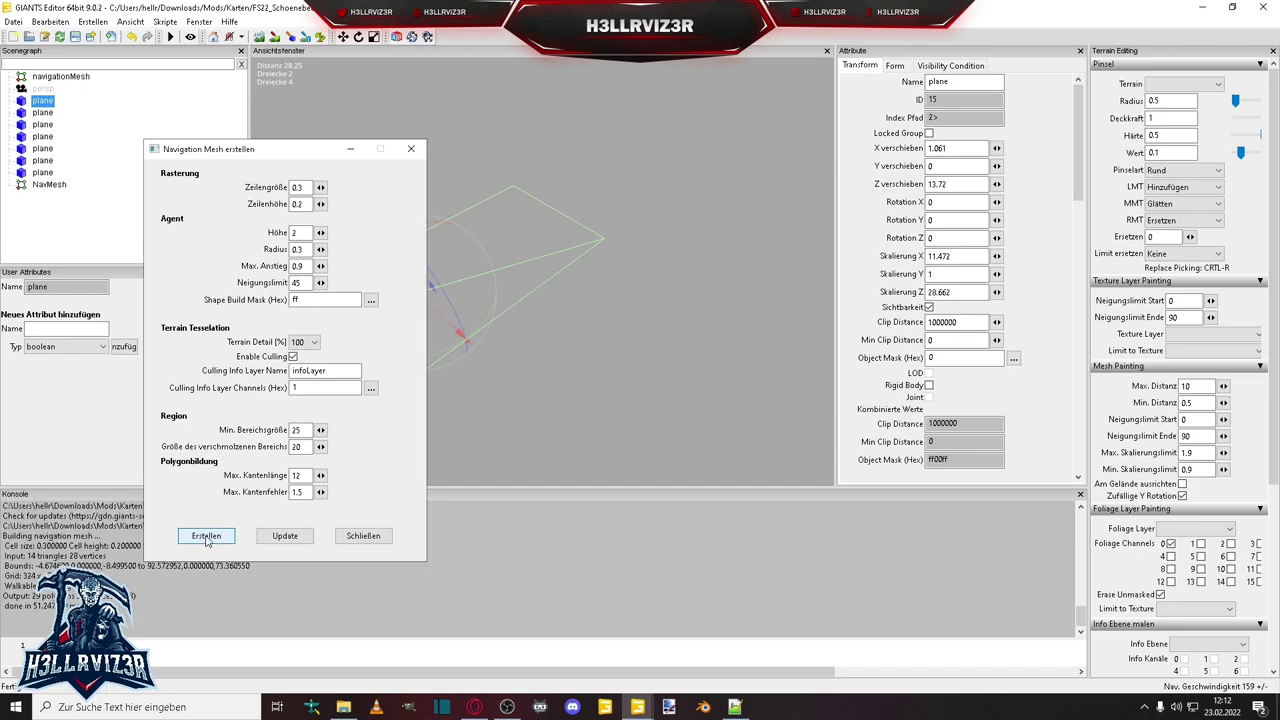
{"action": "left_click", "coordinate": [374, 540]}
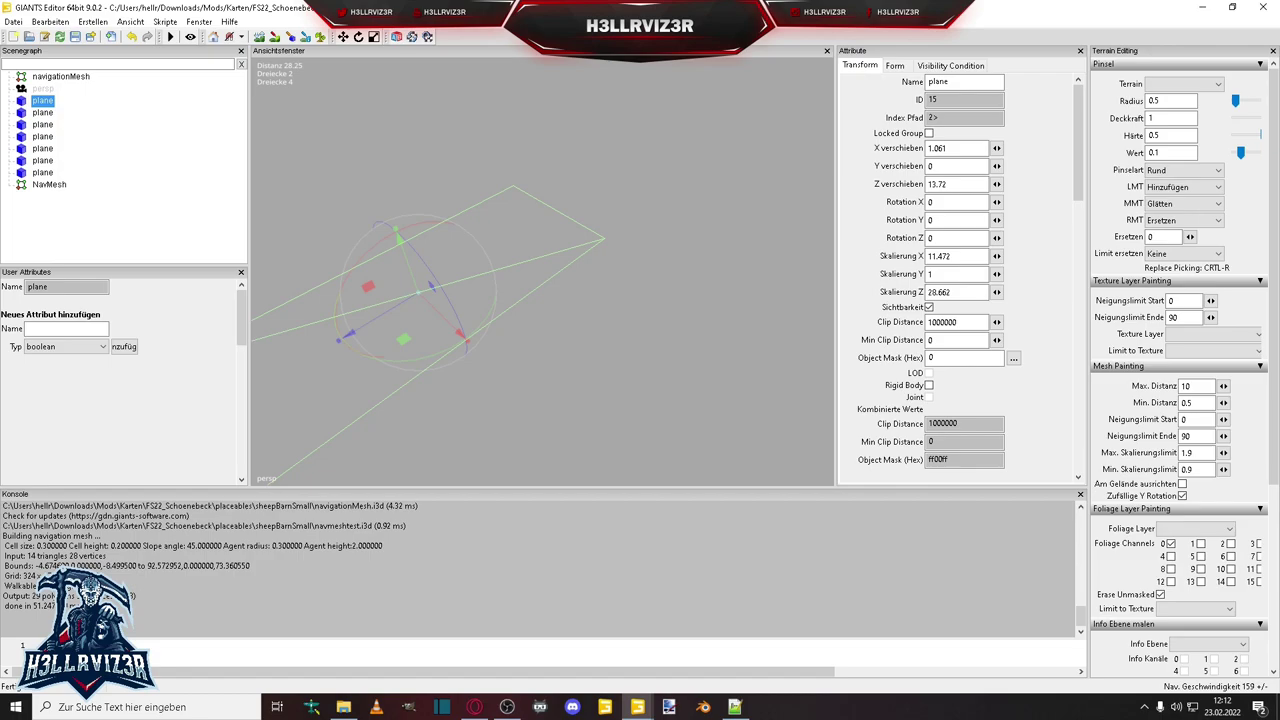
{"action": "left_click", "coordinate": [43, 125]}
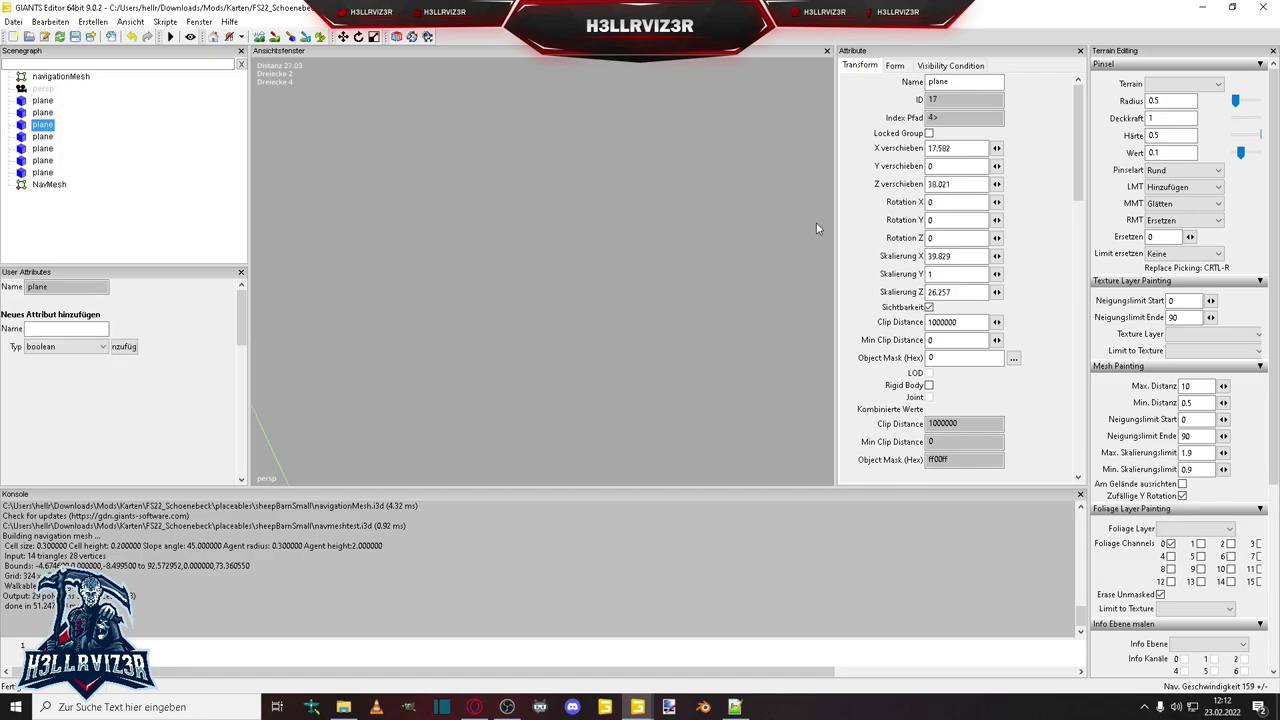
{"action": "left_click", "coordinate": [895, 66]}
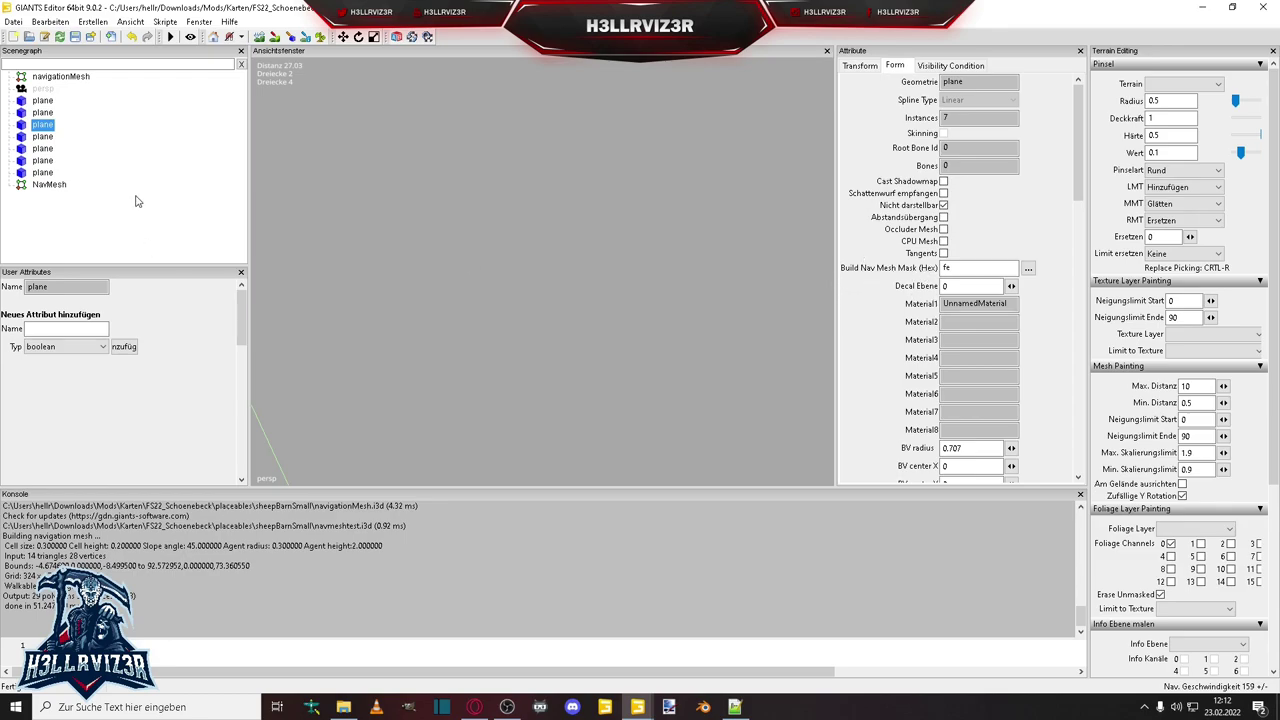
Move the new NavMesh node up step by step to the first position in the scene graph.
{"action": "left_click", "coordinate": [49, 185]}
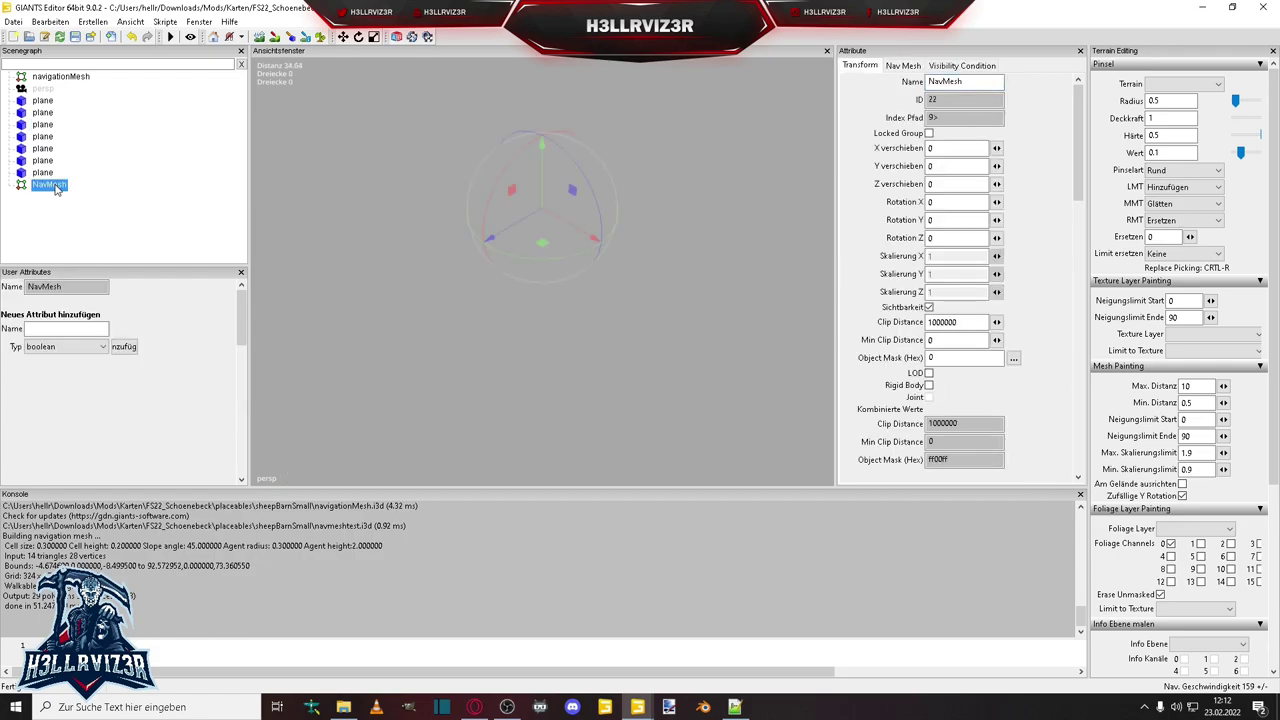
{"action": "right_click", "coordinate": [56, 189]}
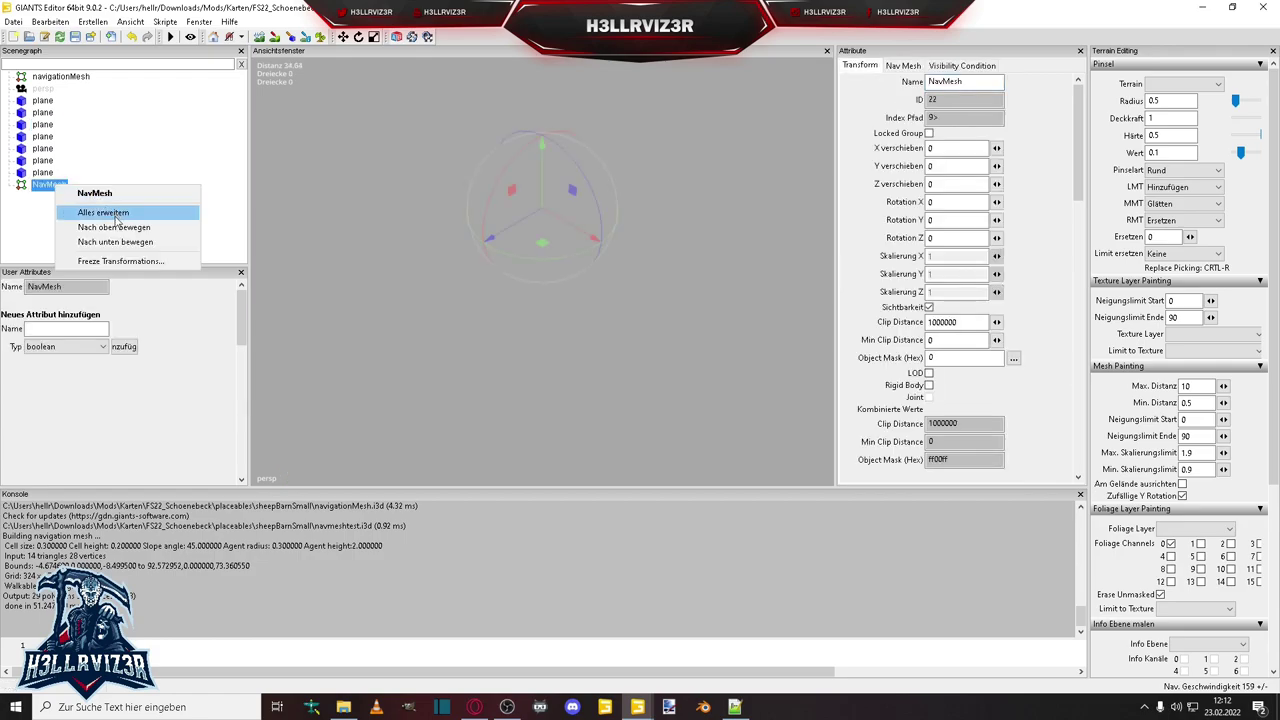
{"action": "left_click", "coordinate": [114, 227]}
{"action": "right_click", "coordinate": [60, 176]}
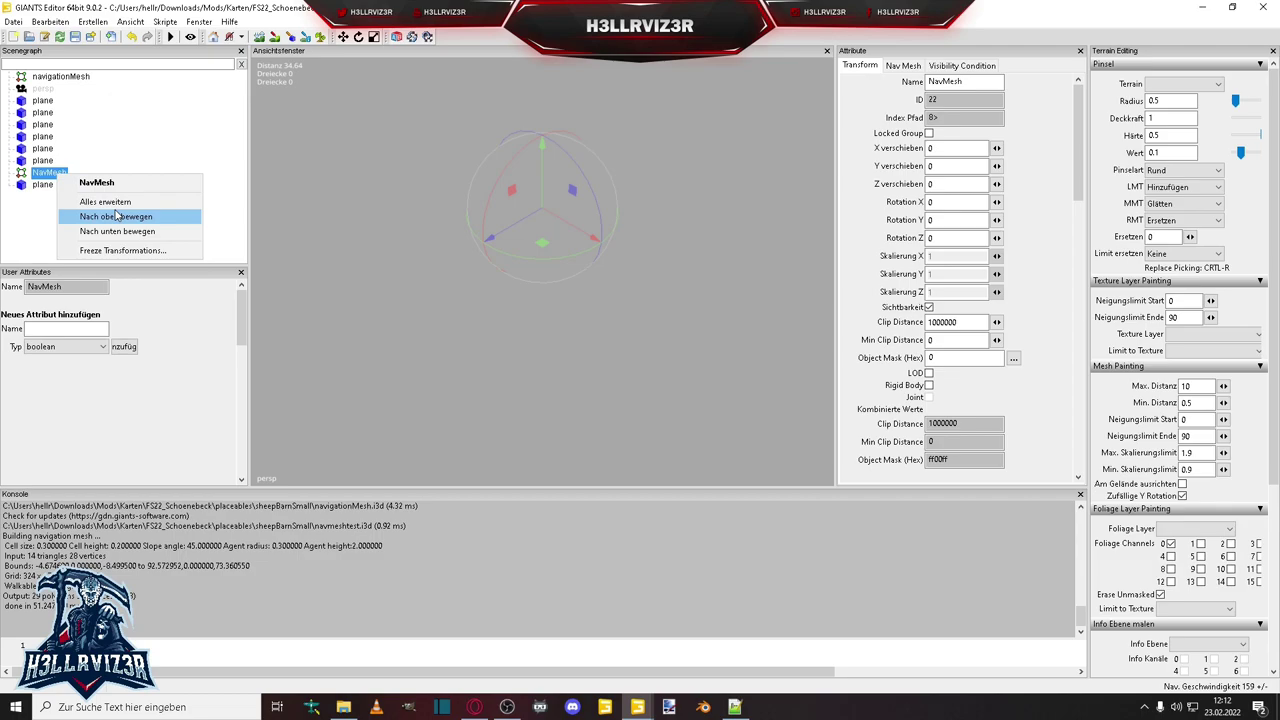
{"action": "left_click", "coordinate": [116, 216]}
{"action": "right_click", "coordinate": [60, 164]}
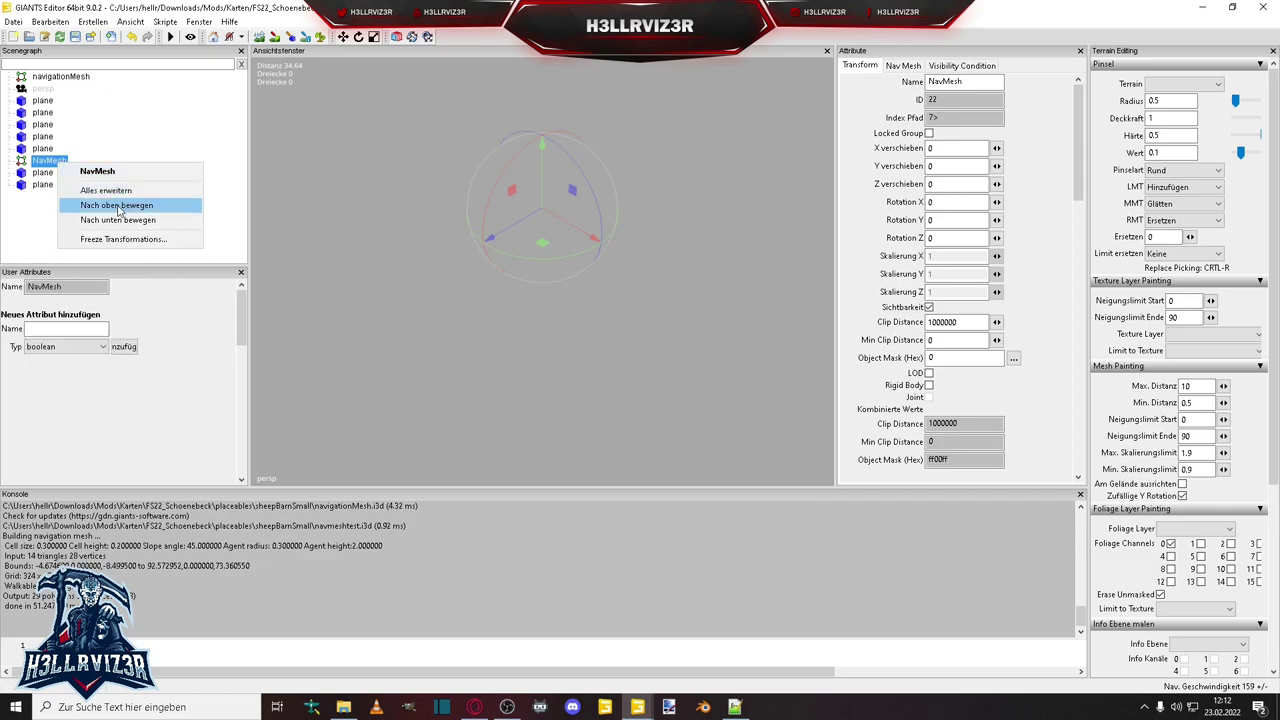
{"action": "left_click", "coordinate": [117, 206]}
{"action": "right_click", "coordinate": [60, 152]}
{"action": "left_click", "coordinate": [118, 195]}
{"action": "right_click", "coordinate": [58, 138]}
{"action": "left_click", "coordinate": [118, 182]}
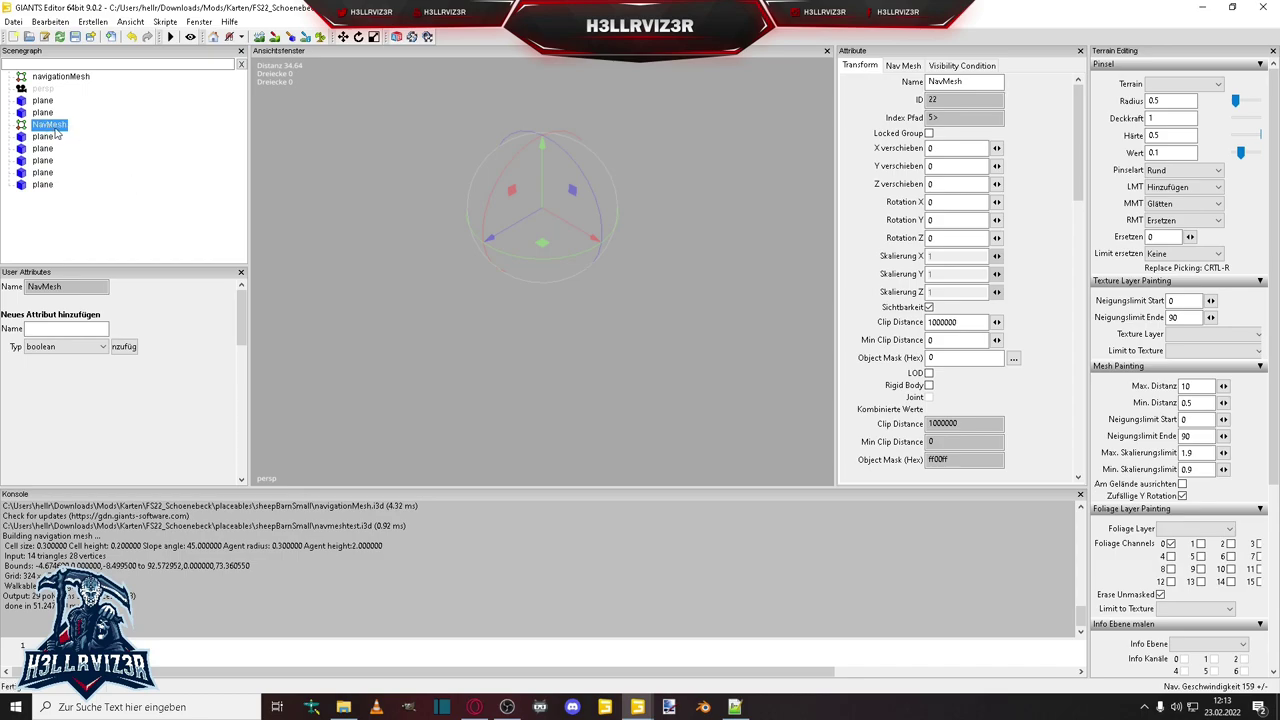
{"action": "right_click", "coordinate": [56, 128]}
{"action": "left_click", "coordinate": [117, 165]}
{"action": "right_click", "coordinate": [56, 118]}
{"action": "left_click", "coordinate": [117, 160]}
{"action": "right_click", "coordinate": [58, 100]}
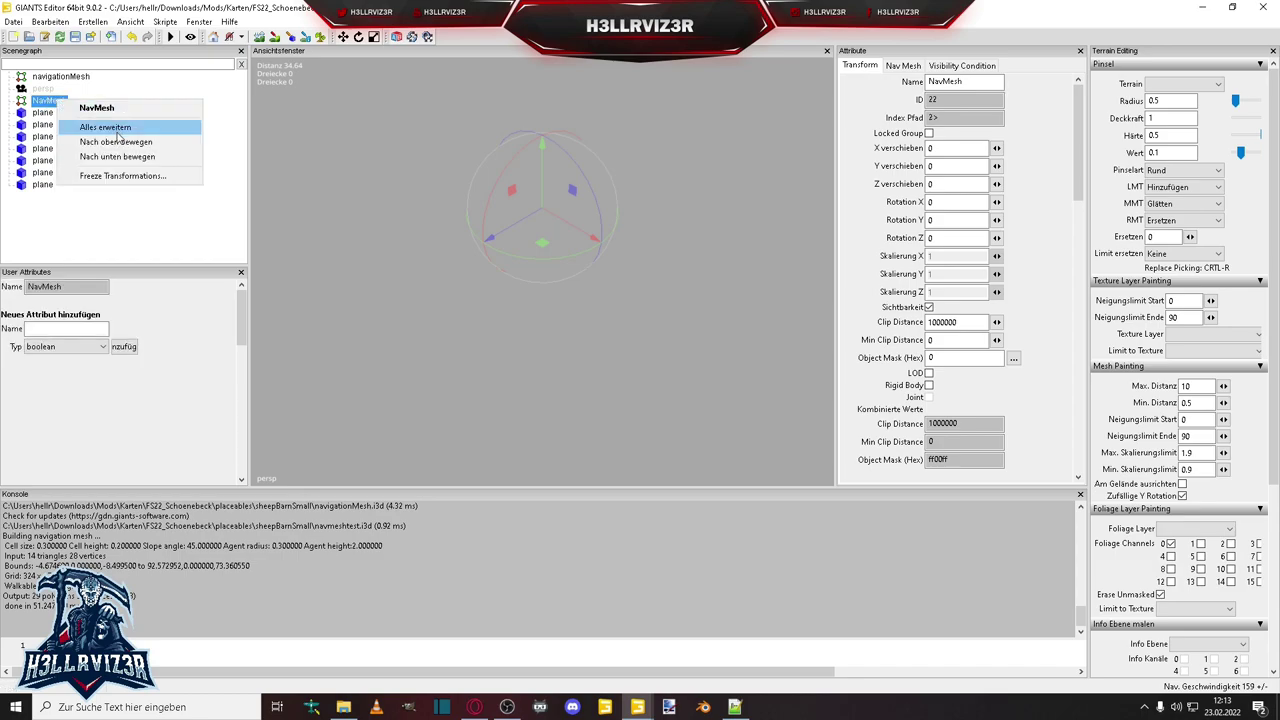
{"action": "left_click", "coordinate": [117, 141]}
{"action": "right_click", "coordinate": [60, 92]}
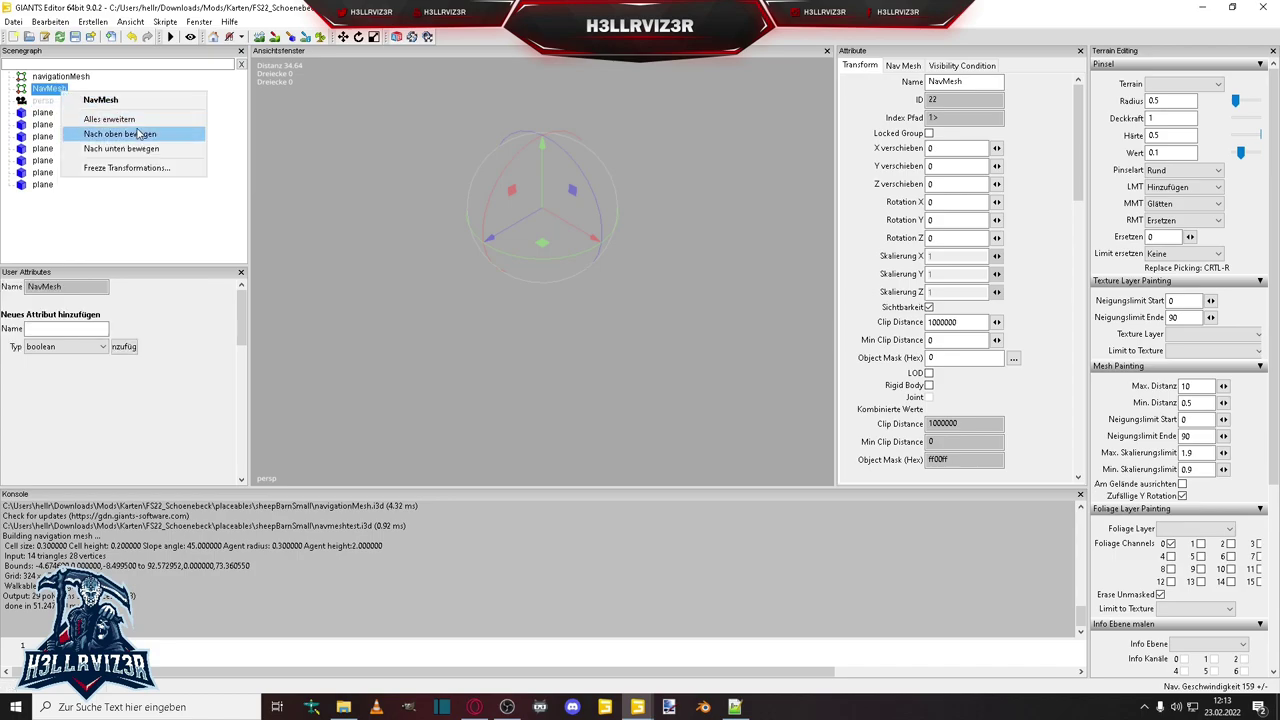
{"action": "left_click", "coordinate": [140, 134]}
Delete the old navigationMesh node and close the editor, saving the changes to navigationMesh.i3d.
{"action": "left_click", "coordinate": [73, 94]}
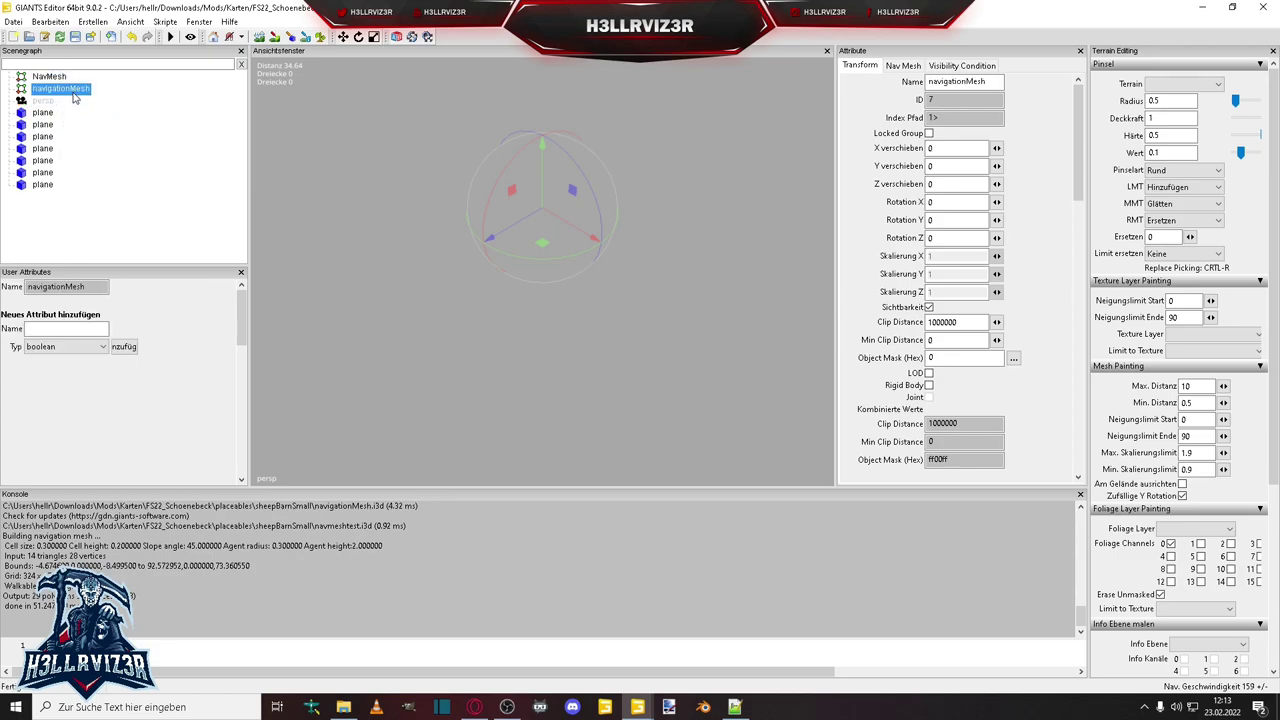
{"action": "key", "text": "Delete"}
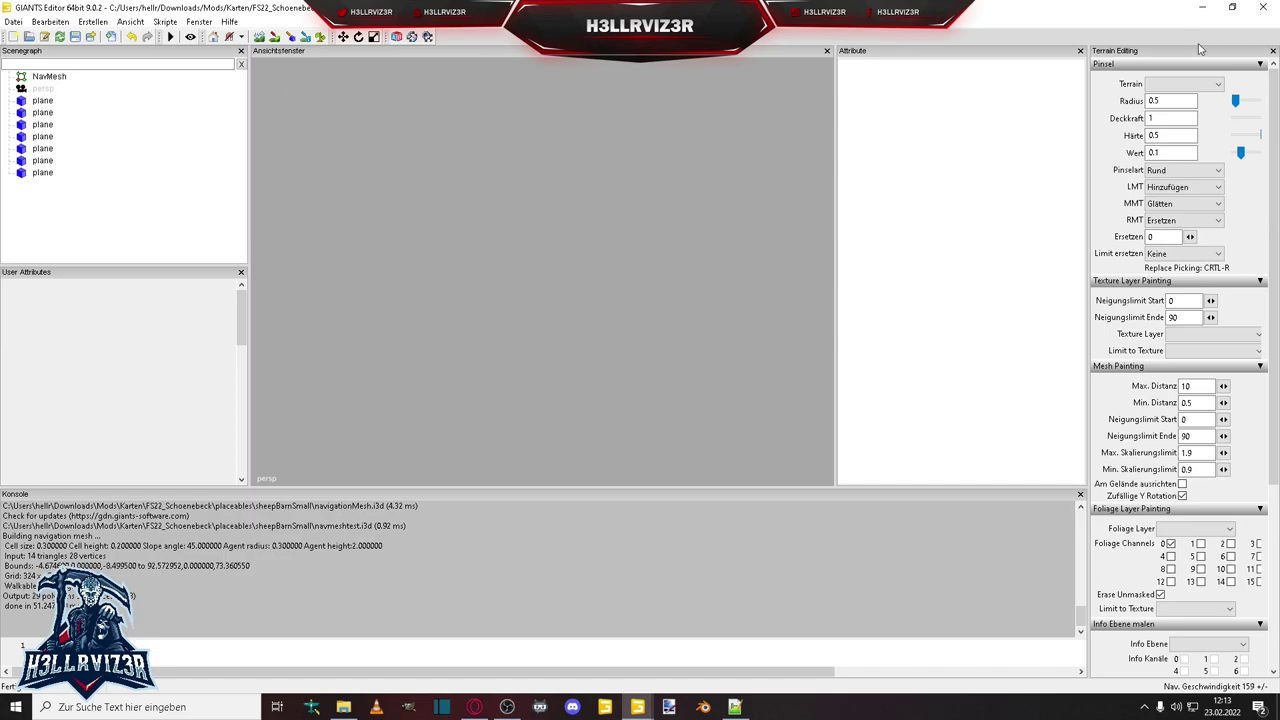
{"action": "left_click", "coordinate": [1264, 10]}
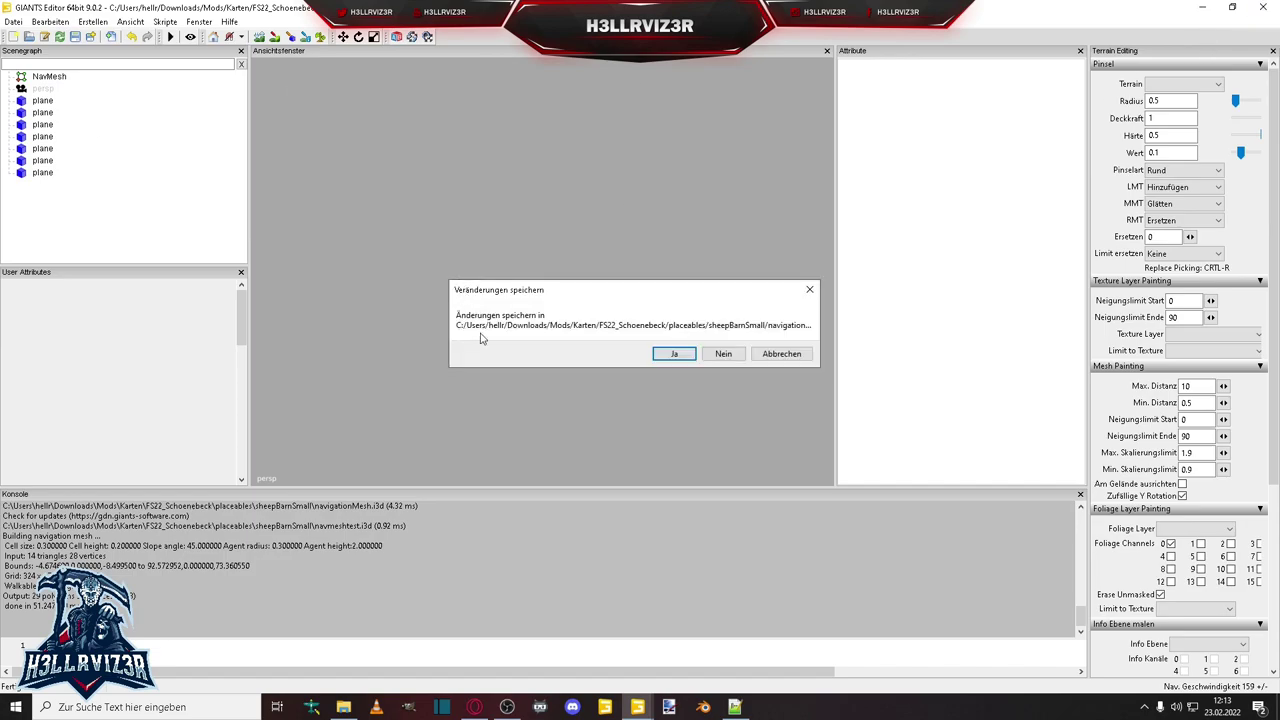
{"action": "left_click", "coordinate": [673, 355]}
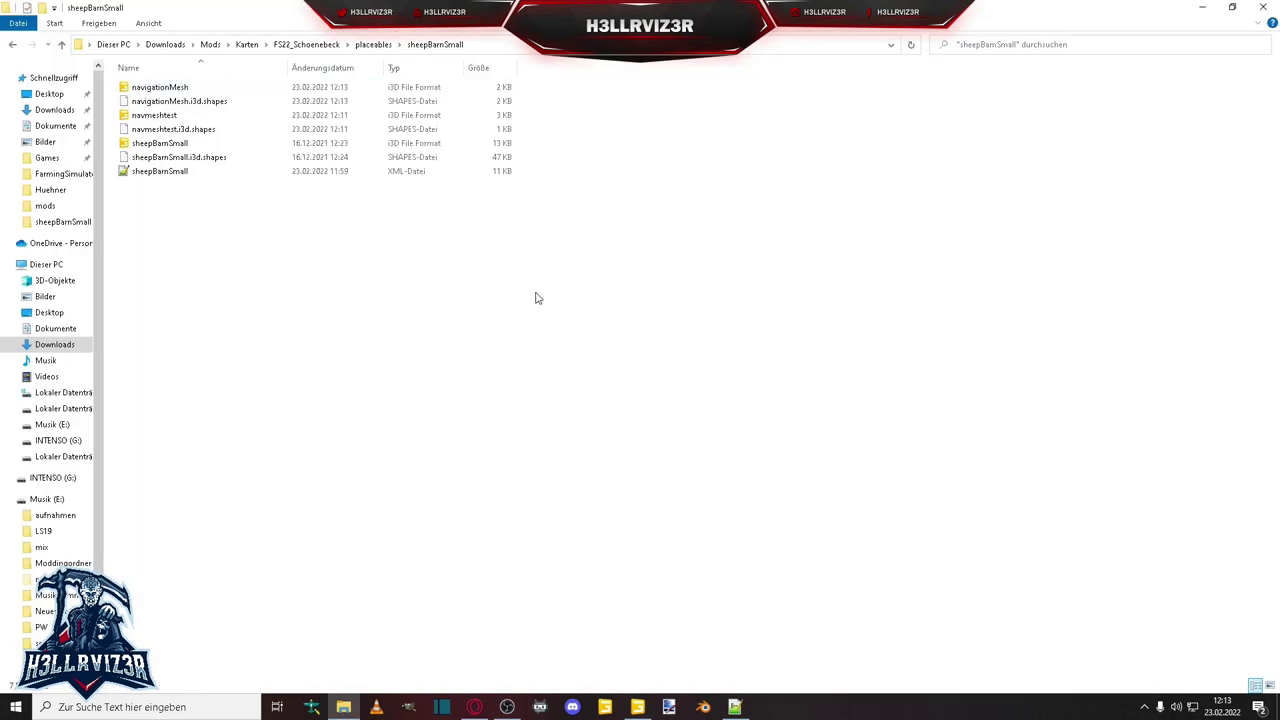
Add the entire contents of the FS22_Schoenebeck folder to the FS22_Schoenebeck ZIP archive to update it.
{"action": "left_click", "coordinate": [371, 45]}
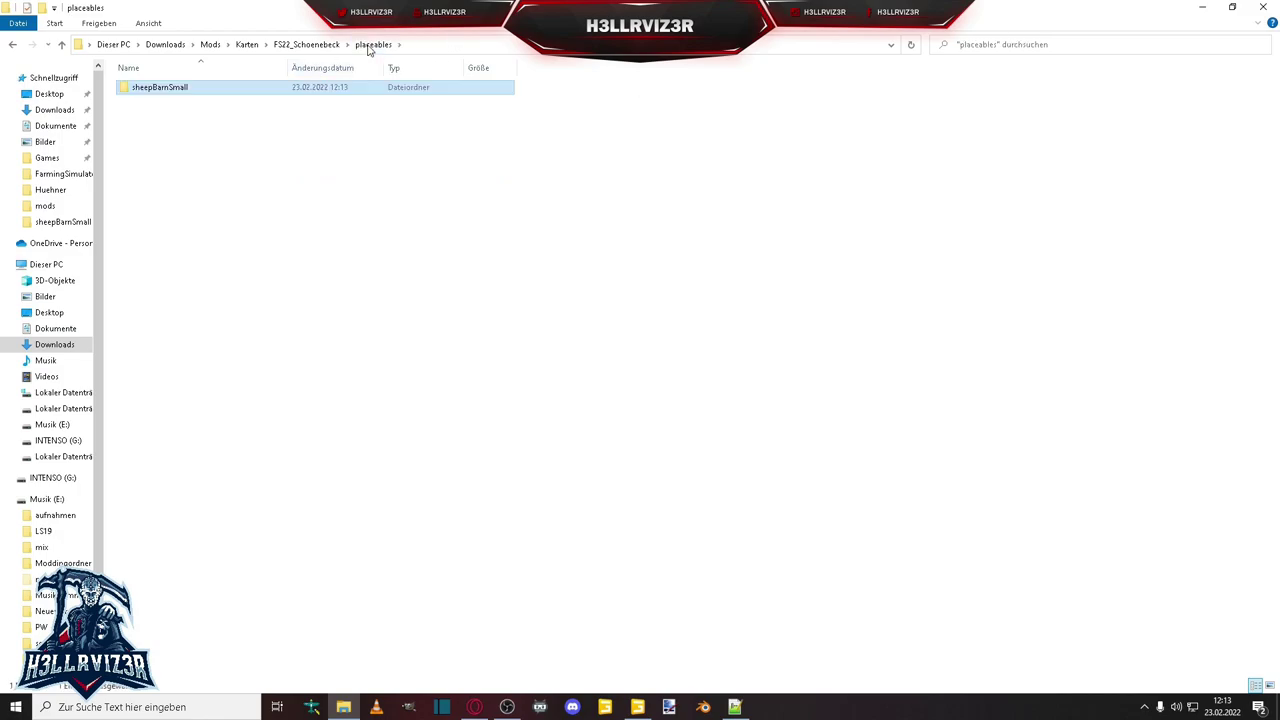
{"action": "left_click", "coordinate": [318, 45]}
{"action": "key", "text": "ctrl+a"}
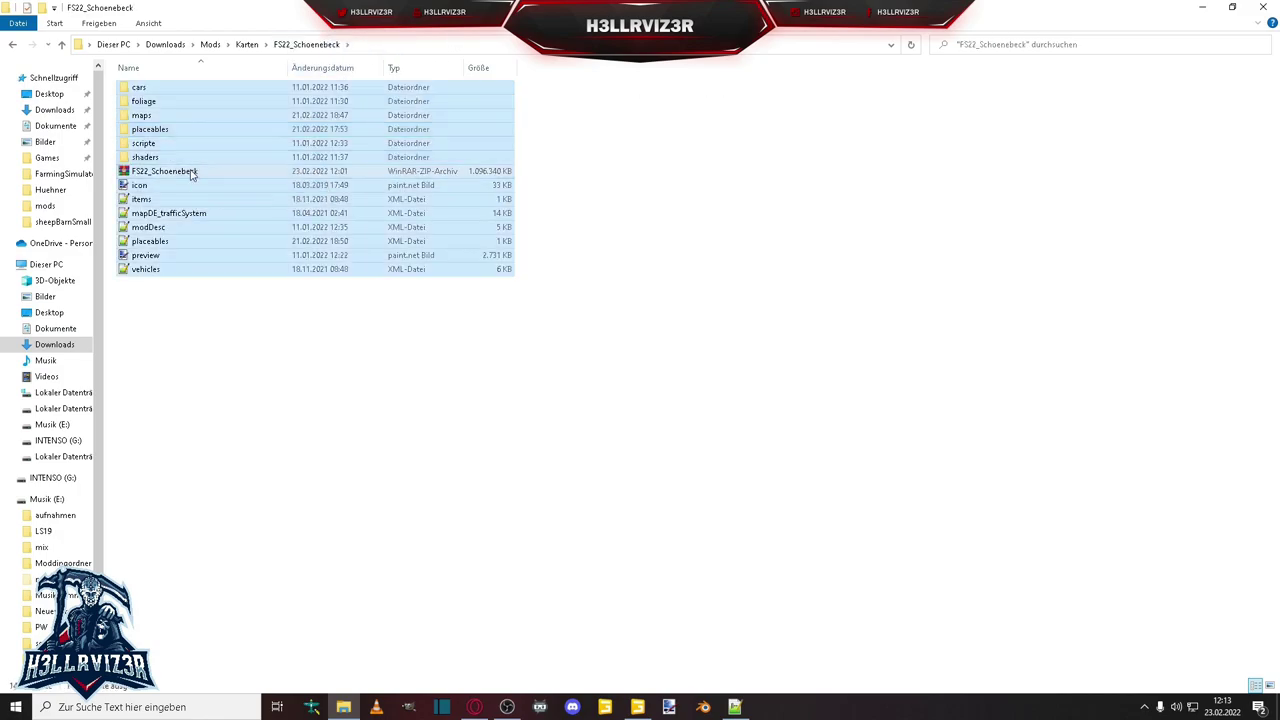
{"action": "left_click_drag", "start_coordinate": [191, 174], "coordinate": [200, 173]}
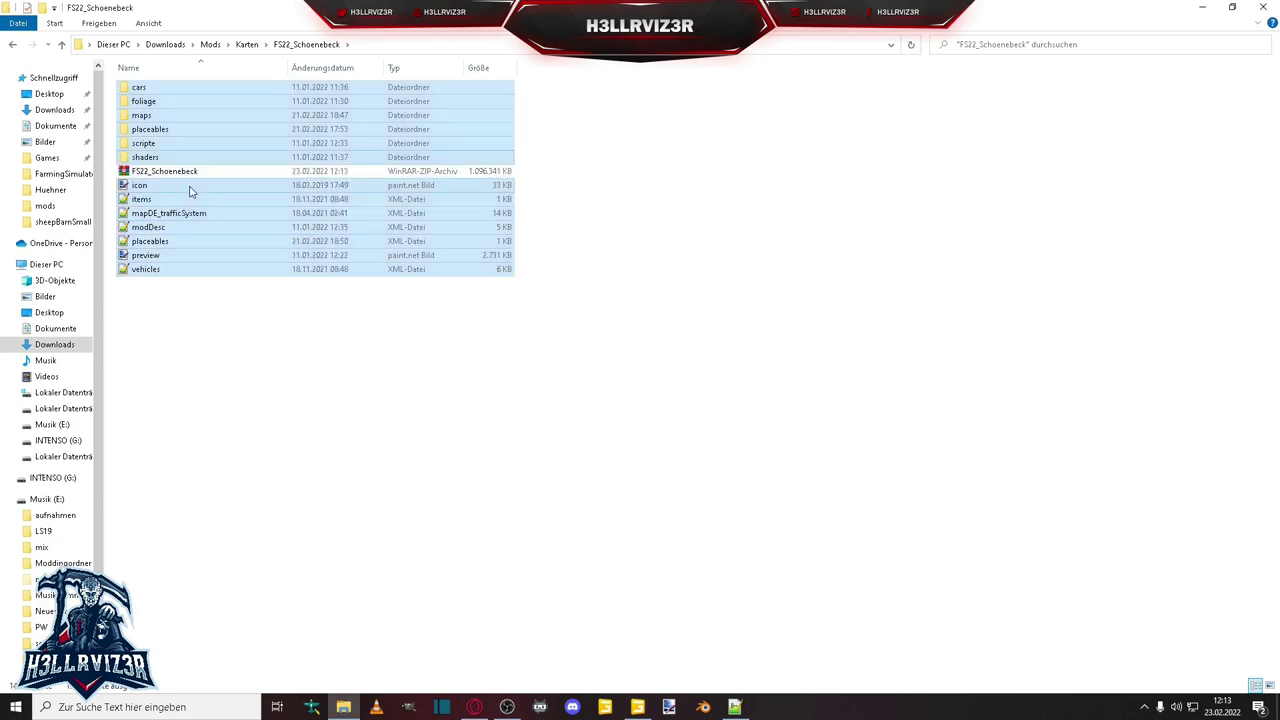
Copy the FS22_Schoenebeck ZIP archive into the FarmingSimulator2022 mods folder, replacing the existing file.
{"action": "left_click", "coordinate": [191, 182]}
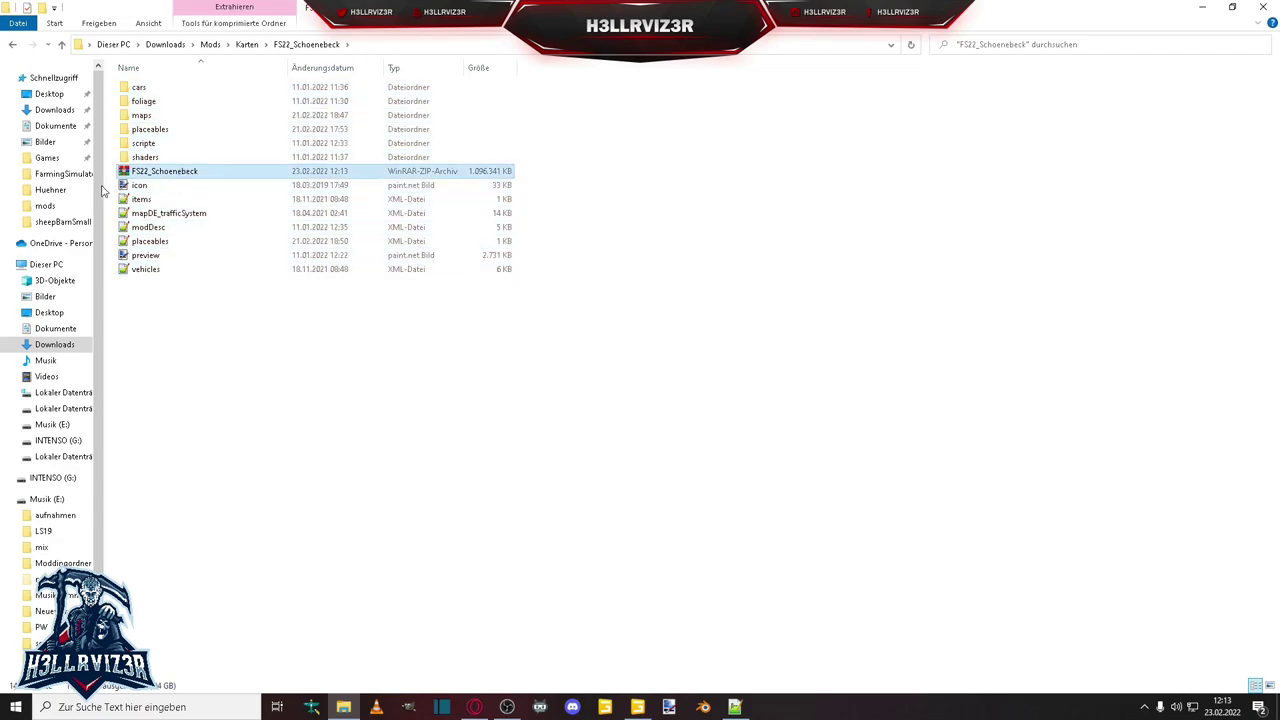
{"action": "left_click", "coordinate": [45, 205]}
{"action": "key", "text": "ctrl+v"}
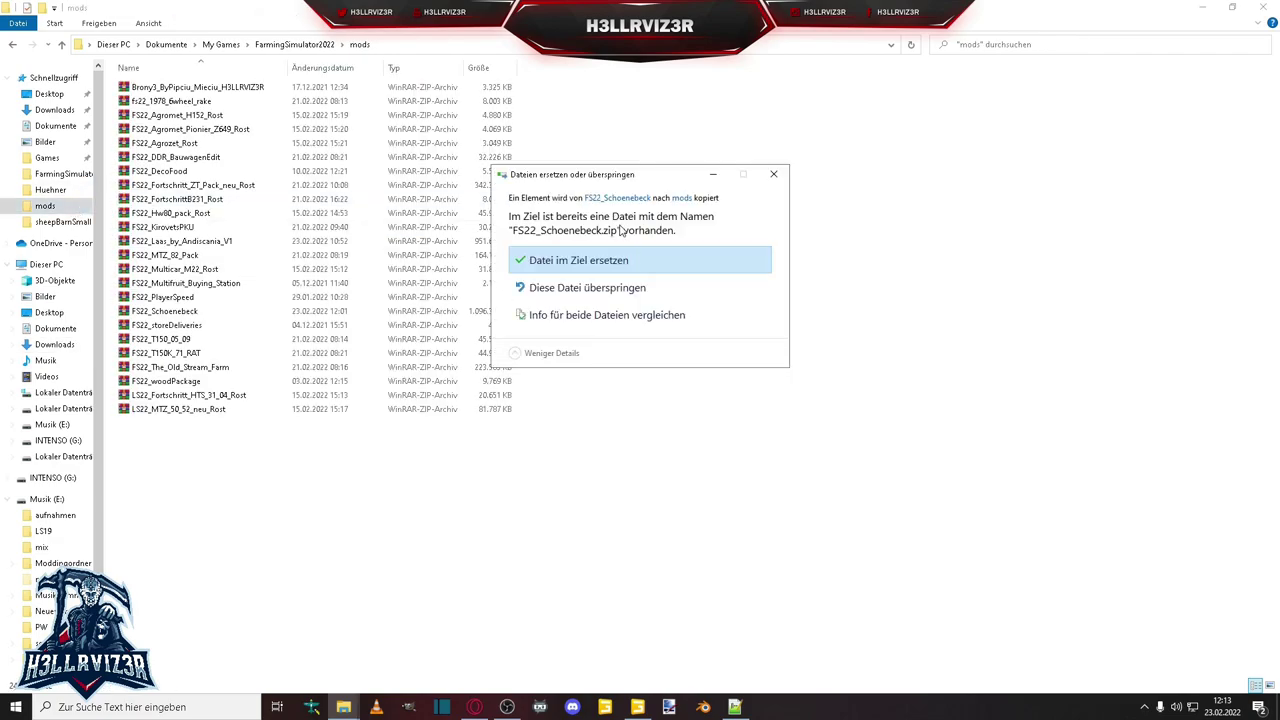
{"action": "left_click", "coordinate": [628, 261]}
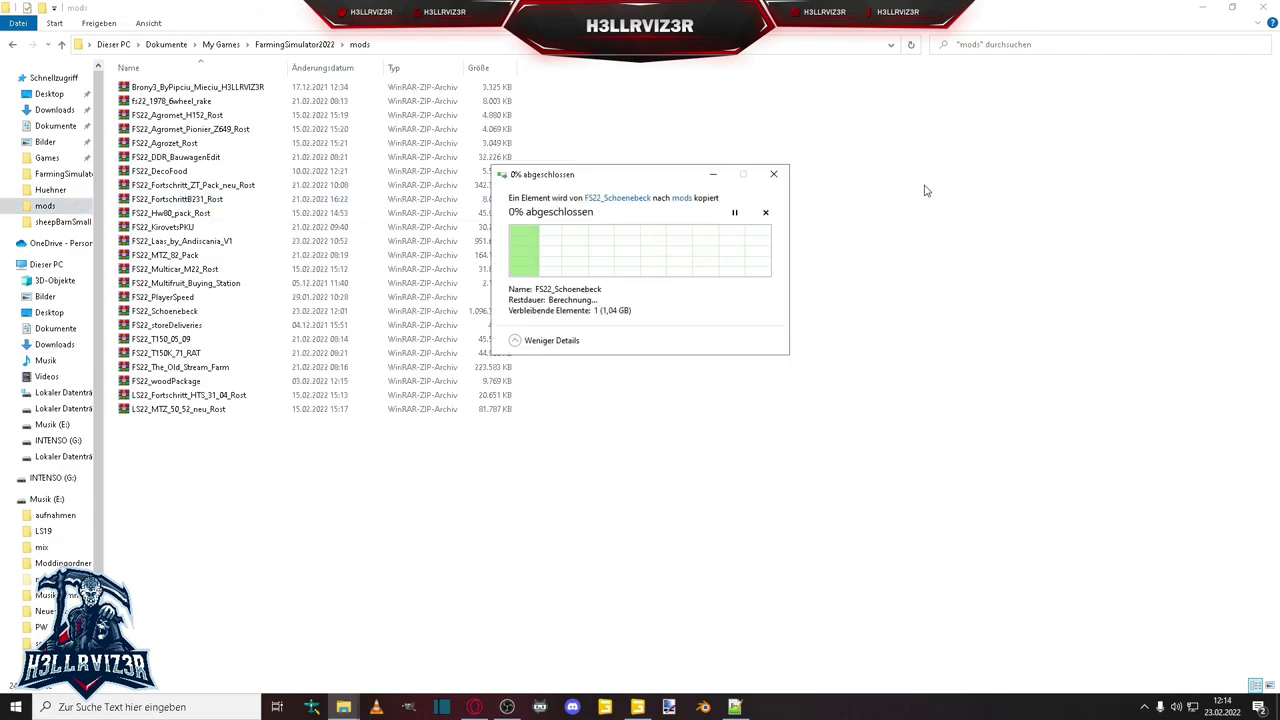
Minimize the open windows and launch Farming Simulator 22 from the desktop.
{"action": "left_click", "coordinate": [1205, 13]}
{"action": "left_click", "coordinate": [1203, 9]}
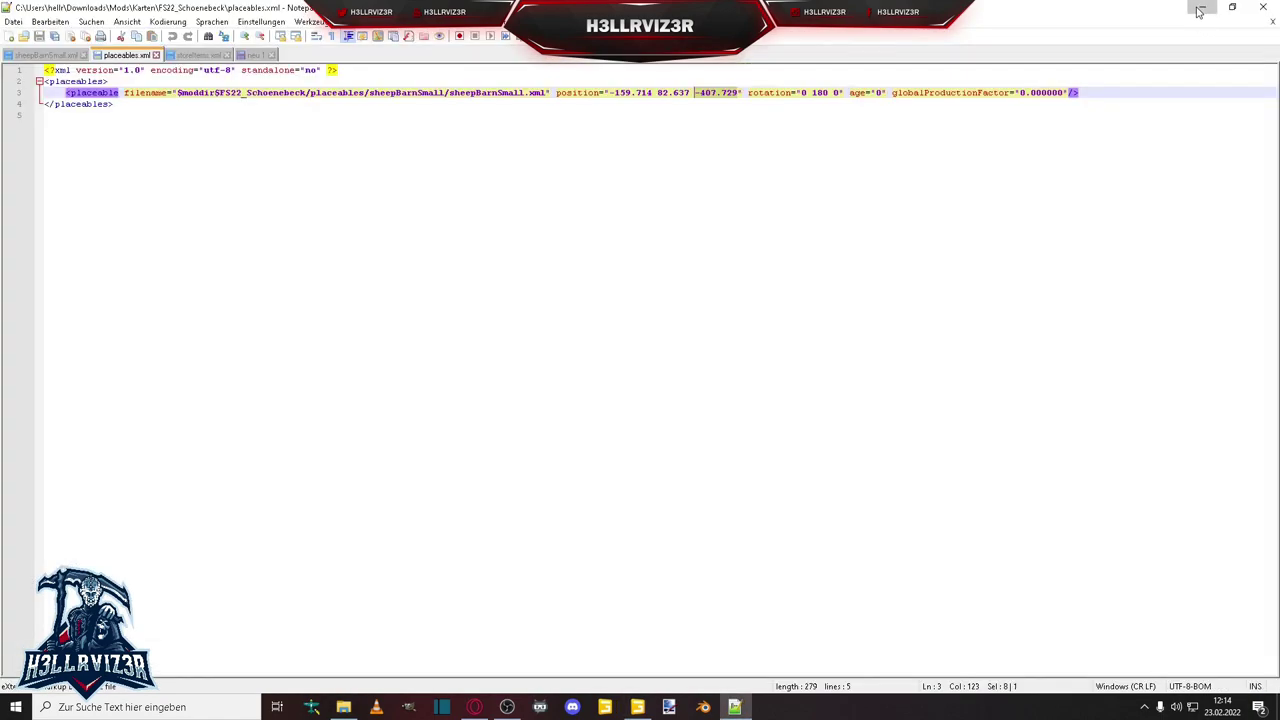
{"action": "left_click", "coordinate": [1203, 9]}
{"action": "double_click", "coordinate": [1239, 65]}
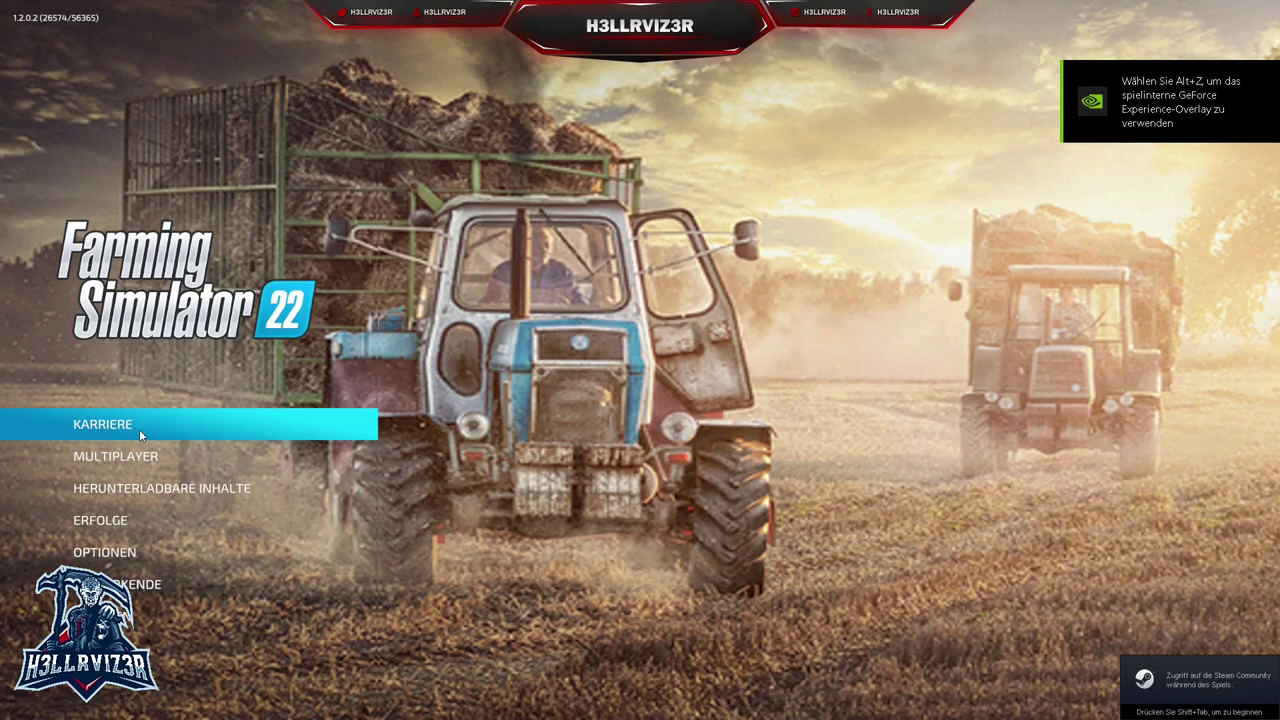
Start a new career game on the Schoenebeck map.
{"action": "left_click", "coordinate": [140, 432]}
{"action": "left_click", "coordinate": [583, 379]}
{"action": "left_click", "coordinate": [424, 389]}
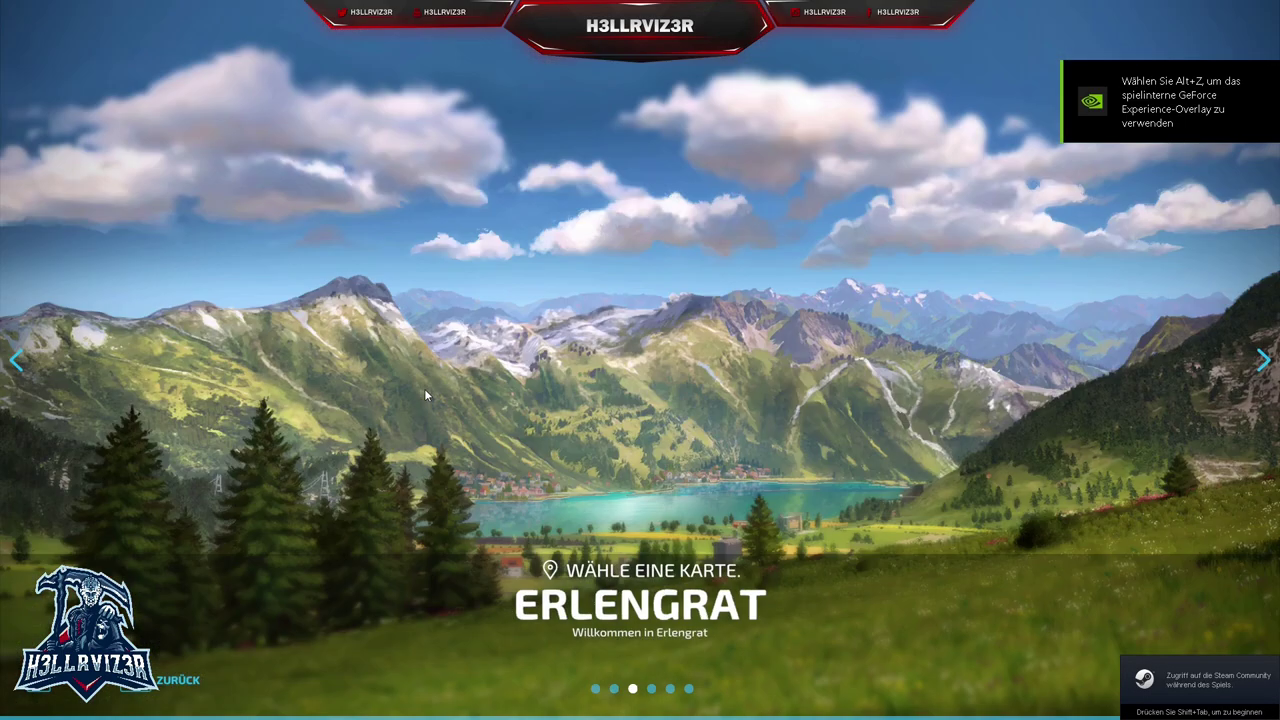
{"action": "key", "text": "Right"}
{"action": "key", "text": "Right"}
{"action": "key", "text": "Left"}
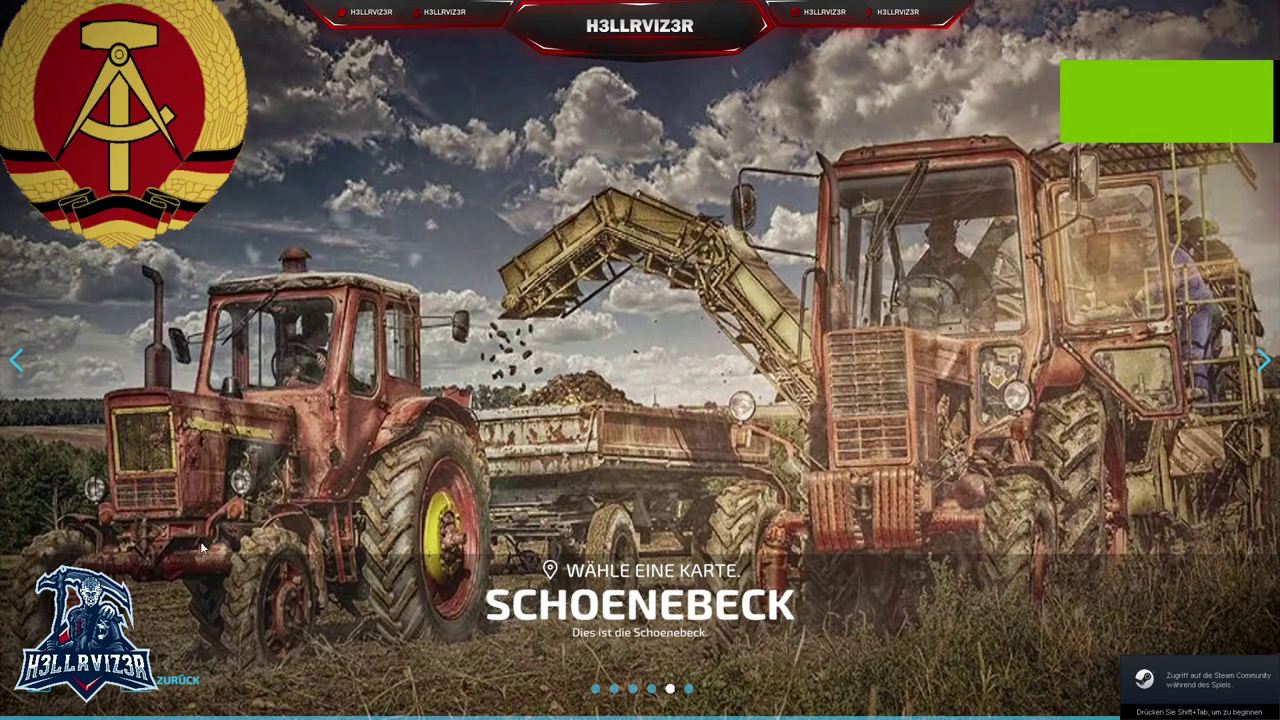
{"action": "key", "text": "Return"}
{"action": "key", "text": "Return"}
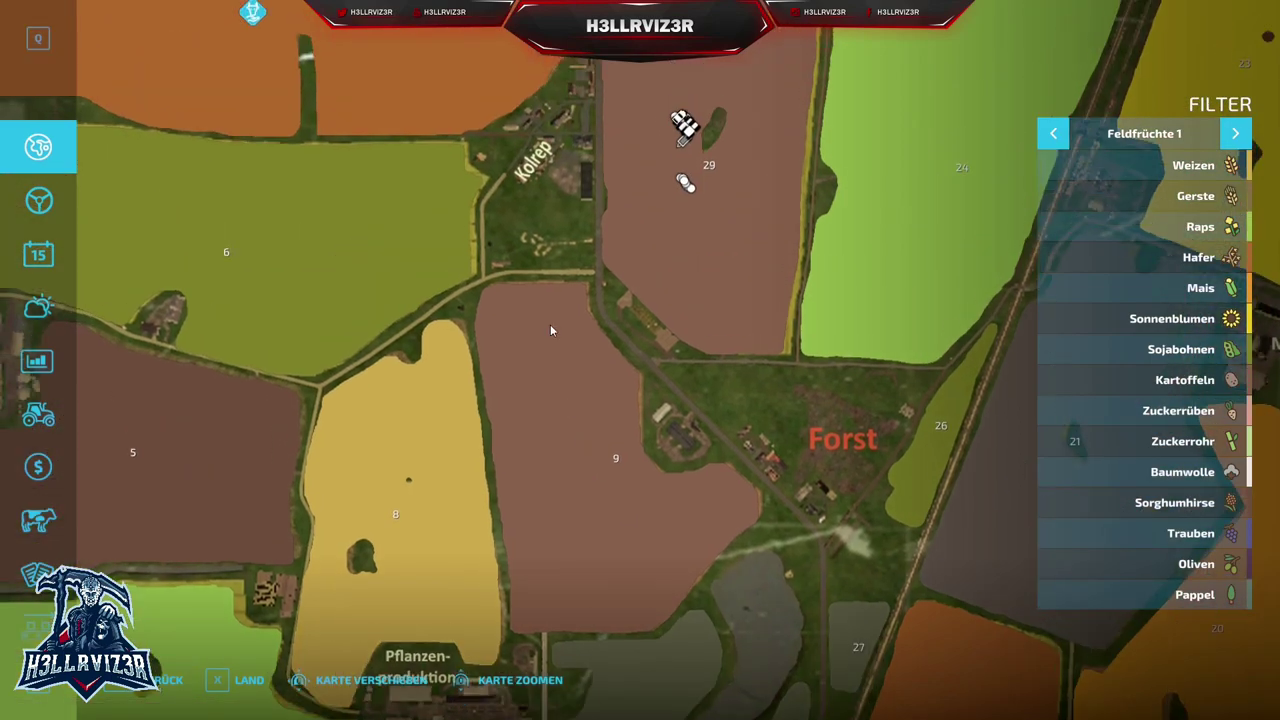
Buy the farmland plot just below Kolrep on the map and go to its sheep pasture.
{"action": "key", "text": "x"}
{"action": "left_click", "coordinate": [539, 254]}
{"action": "key", "text": "space"}
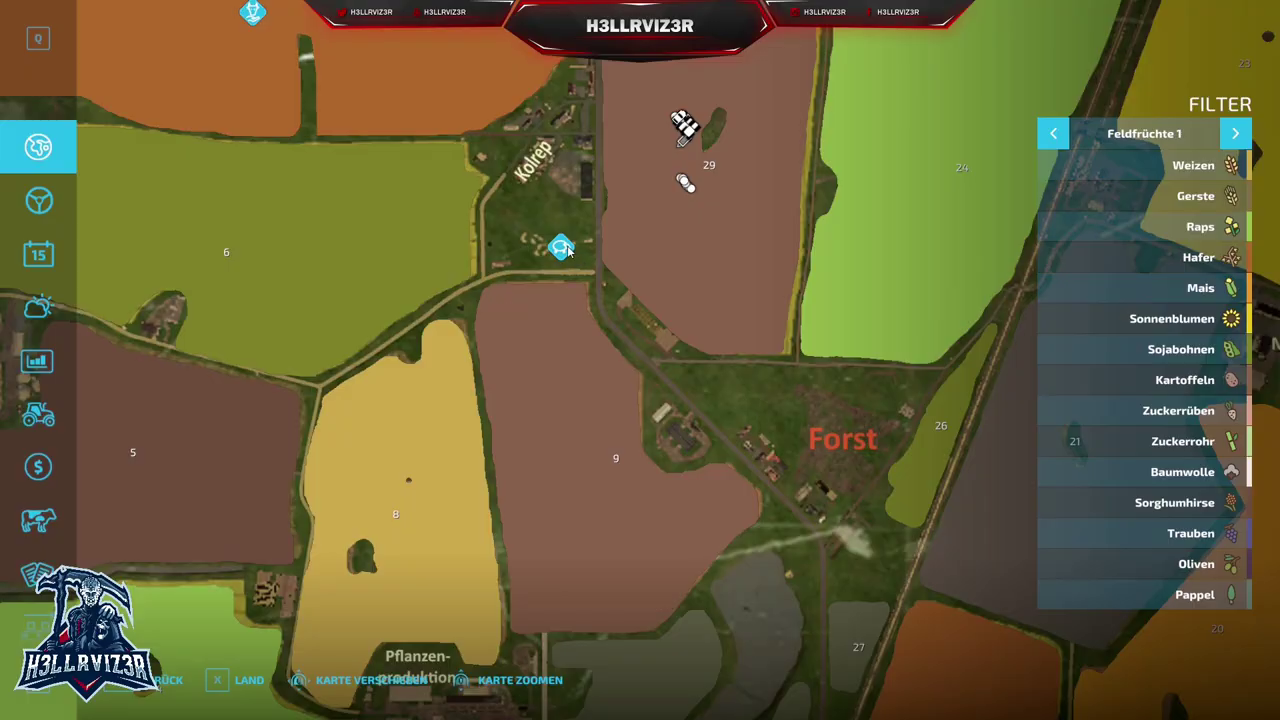
{"action": "left_click", "coordinate": [563, 248]}
{"action": "key", "text": "space"}
Buy 15 Alpines Steinschaf lambs at € 200 each from the livestock dealer for the sheep pasture.
{"action": "key", "text": "w"}
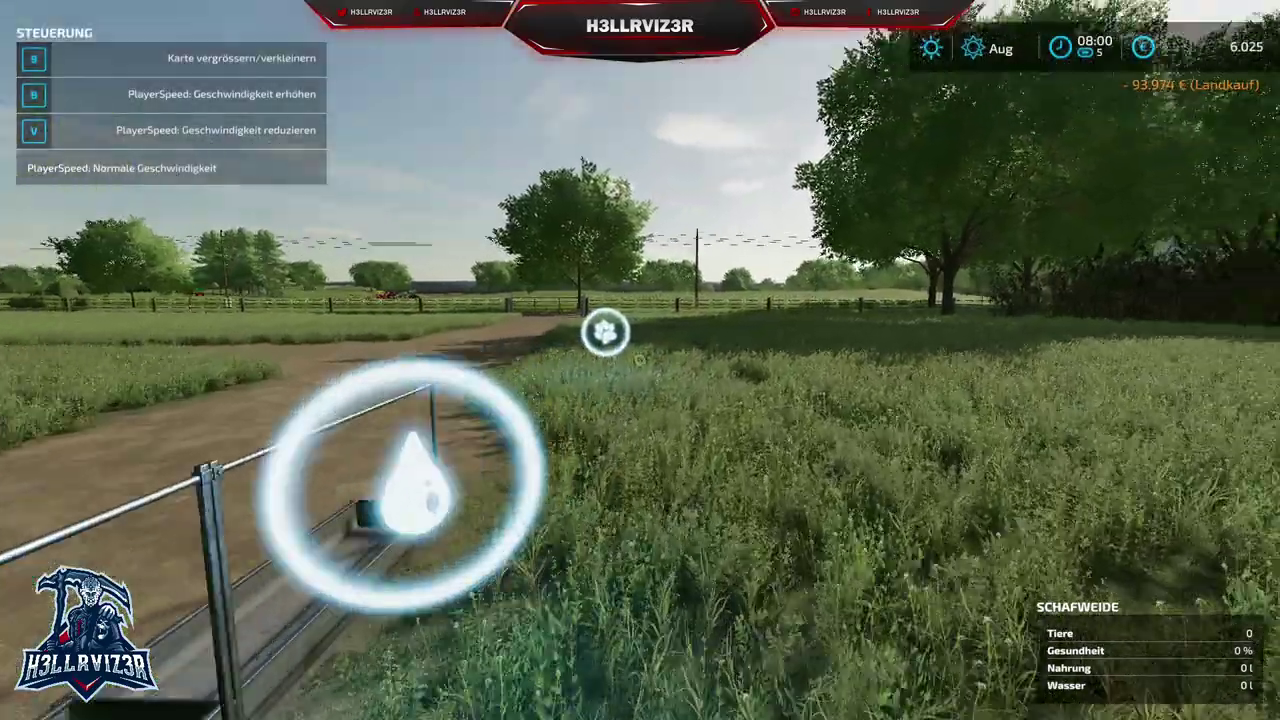
{"action": "key", "text": "r"}
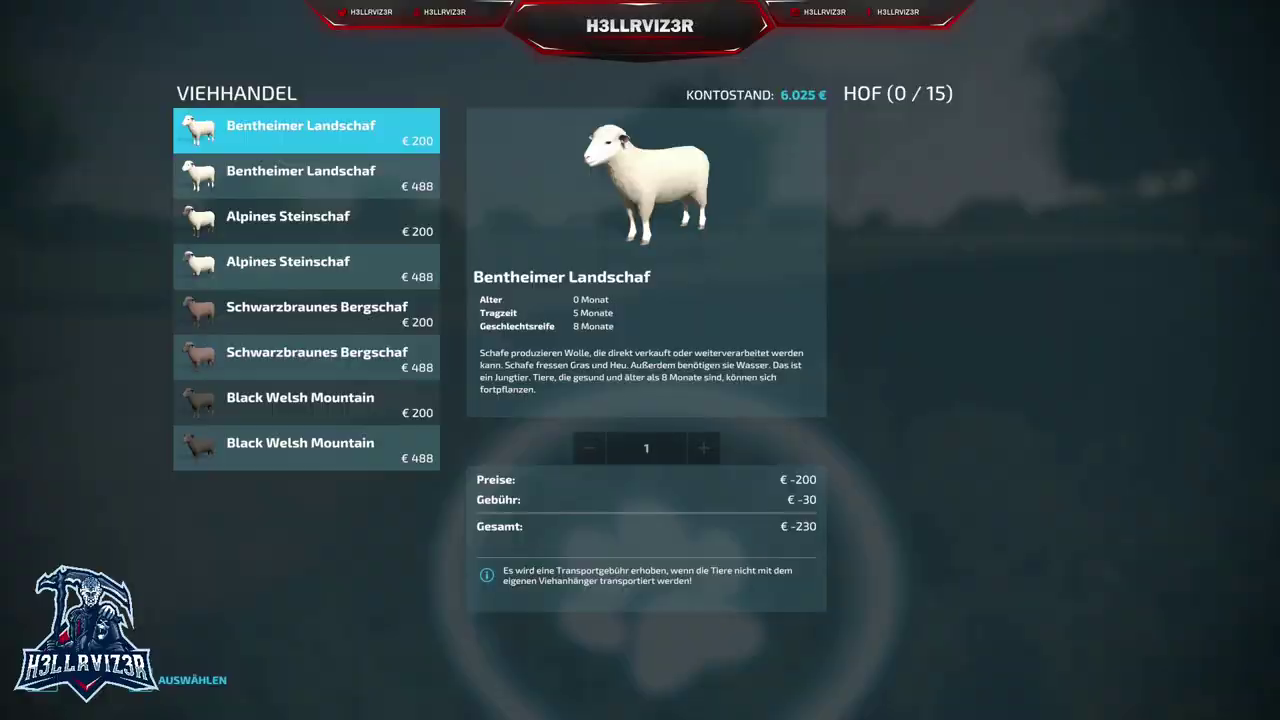
{"action": "left_click", "coordinate": [296, 232]}
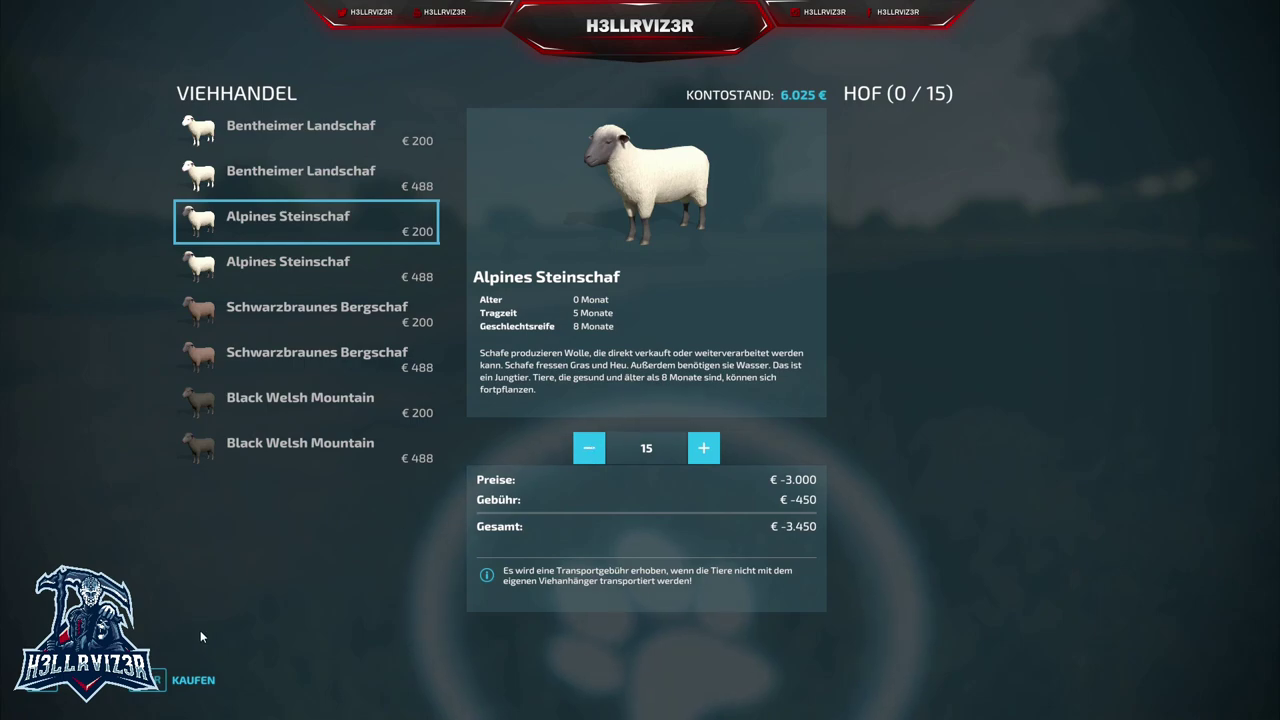
{"action": "left_click", "coordinate": [196, 681]}
{"action": "left_click", "coordinate": [439, 464]}
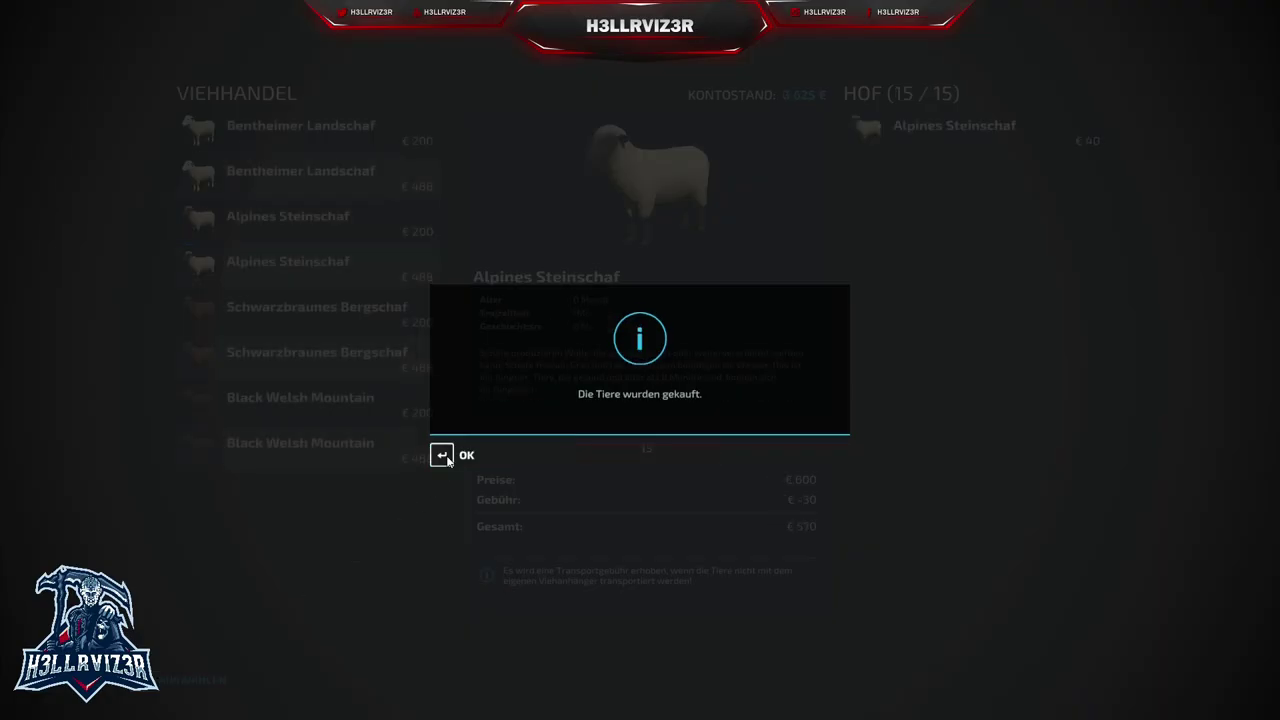
{"action": "left_click", "coordinate": [446, 456]}
{"action": "key", "text": "Escape"}
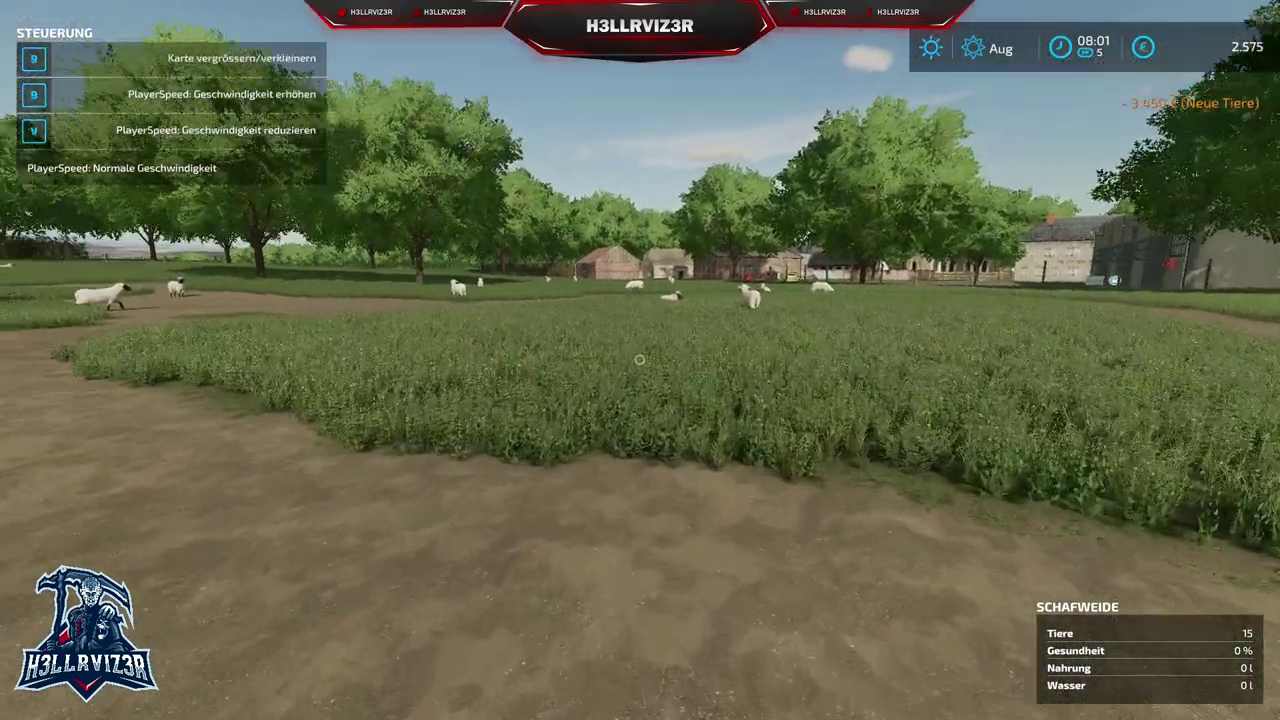
Walk across the pasture to check how far the sheep spread over the enlarged navigation mesh.
{"action": "key", "text": "w"}
{"action": "key", "text": "w"}
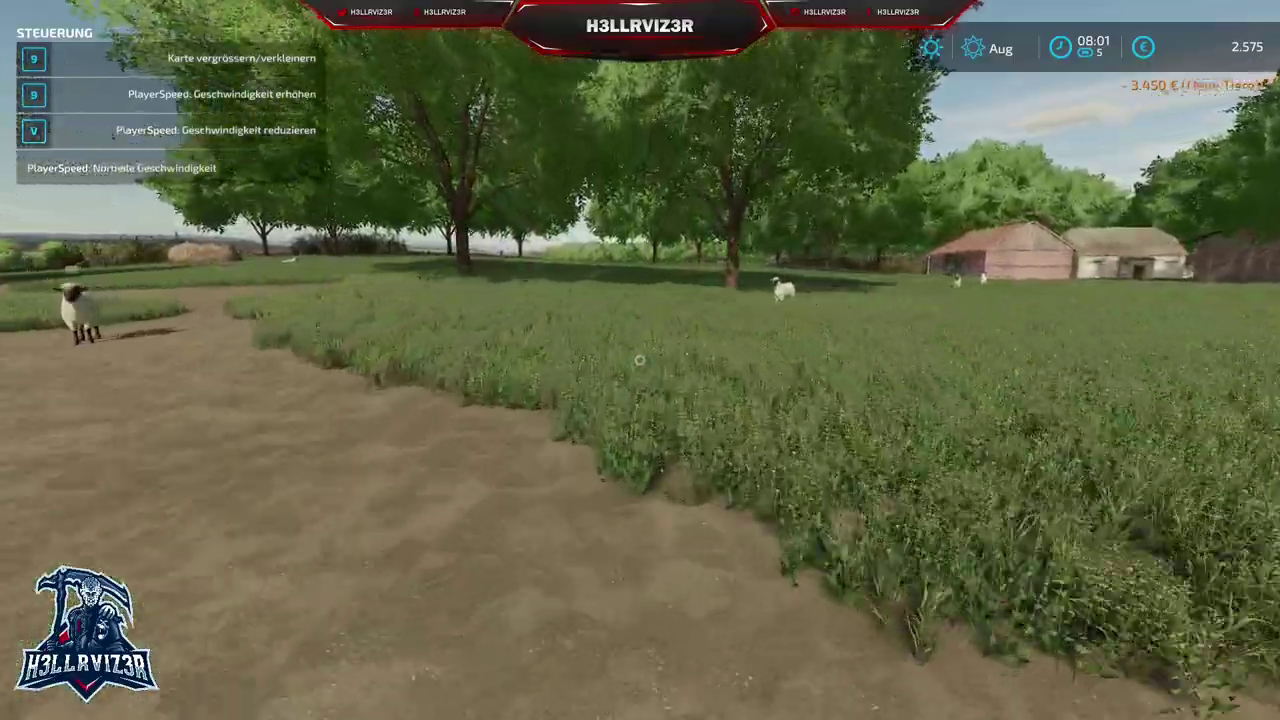